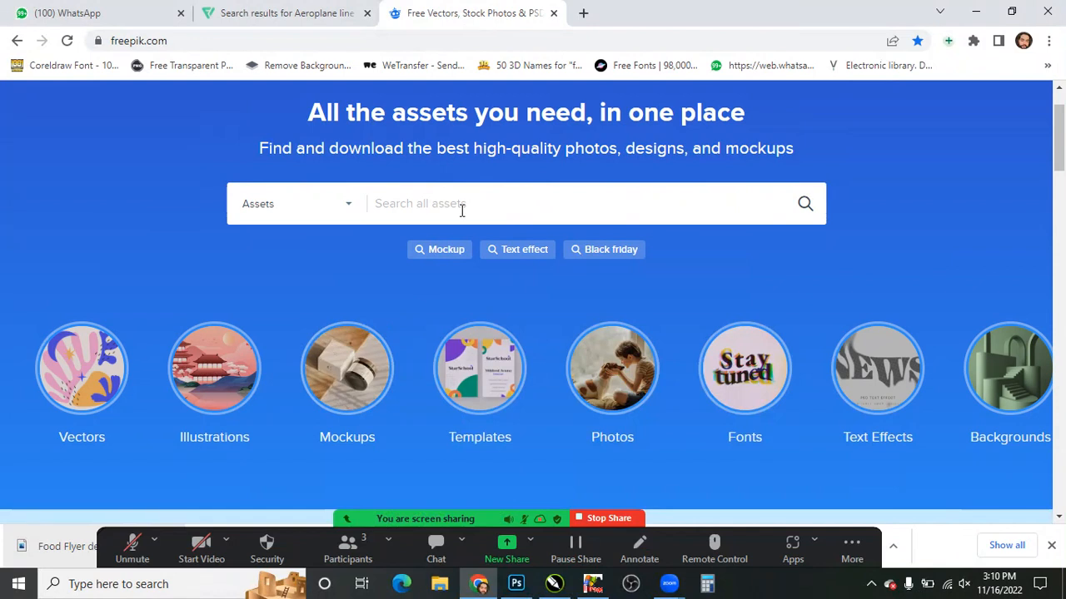
- Switch to Photoshop and close the untitled document containing the two red squares without saving it
left_click(520, 582)
left_click(518, 581)
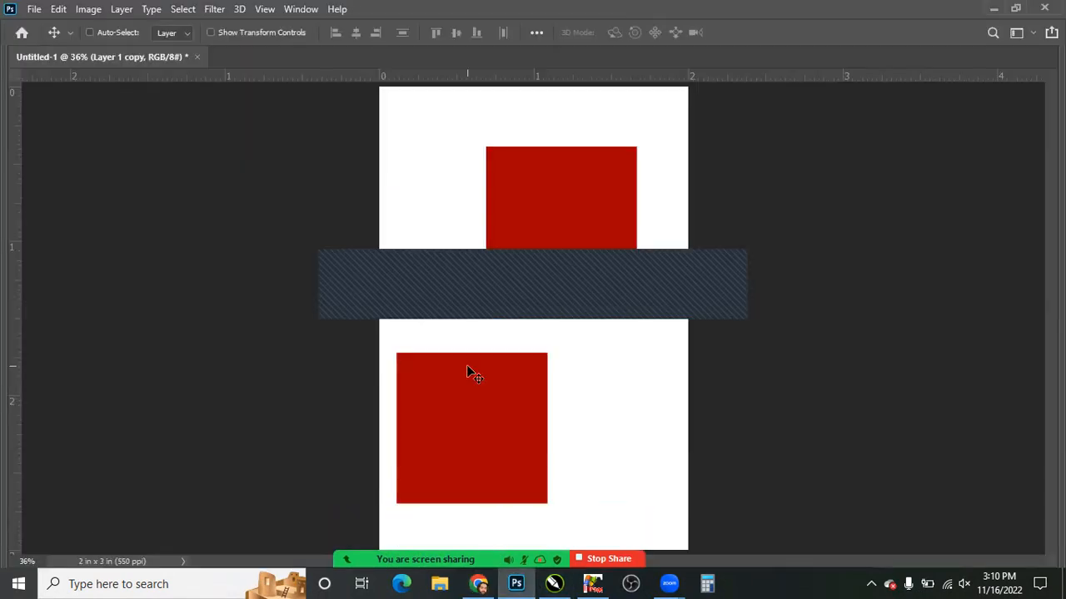
key("super+p")
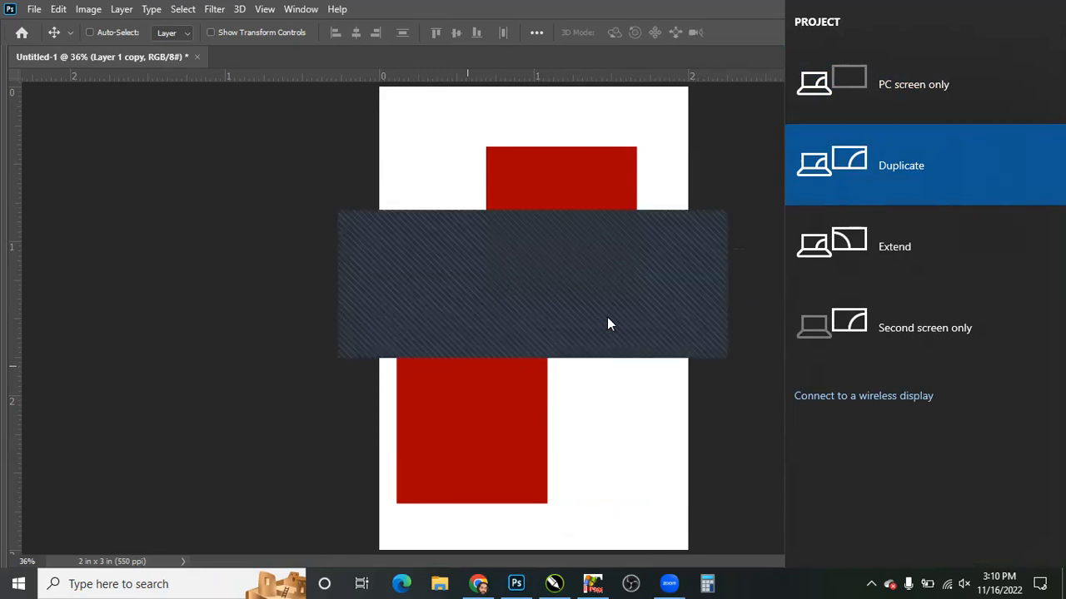
left_click(608, 356)
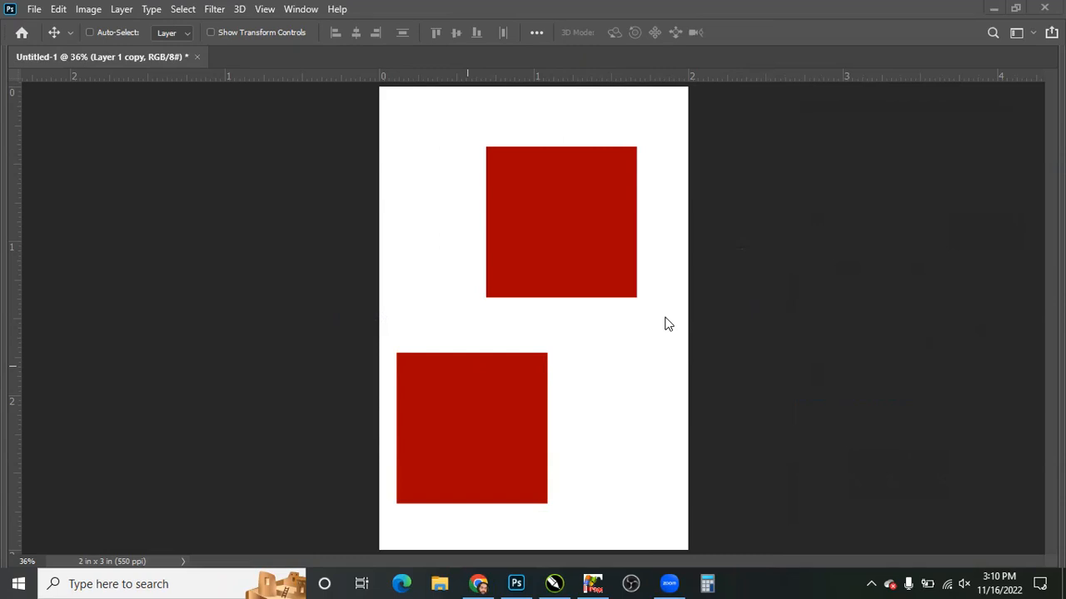
key("ctrl+w")
key("n")
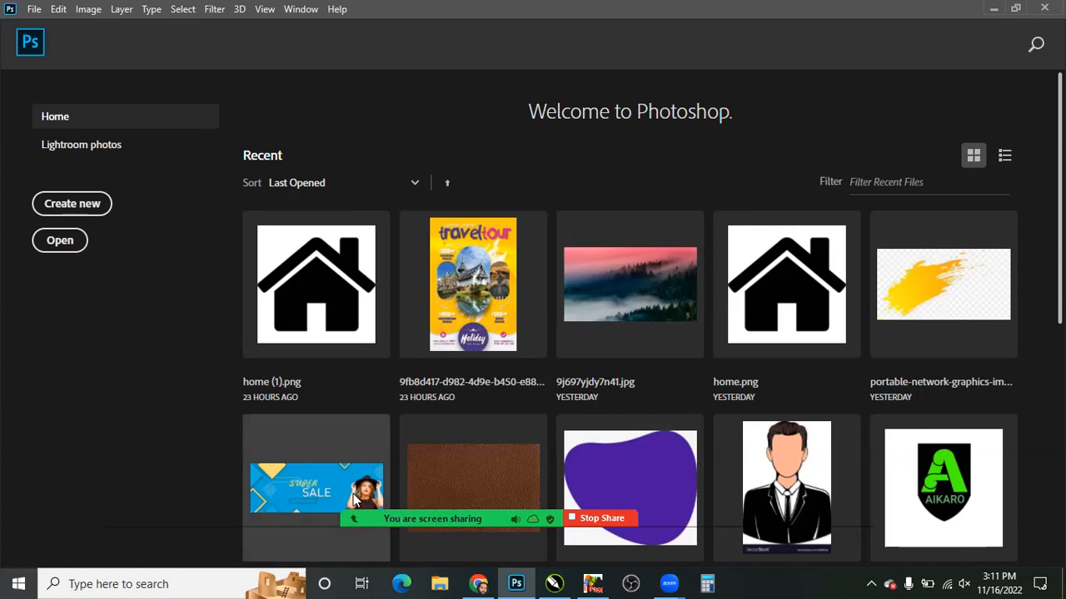
- Switch to WhatsApp in Chrome and open the latest food flyer image posted in the group chat
mouse_move(354, 499)
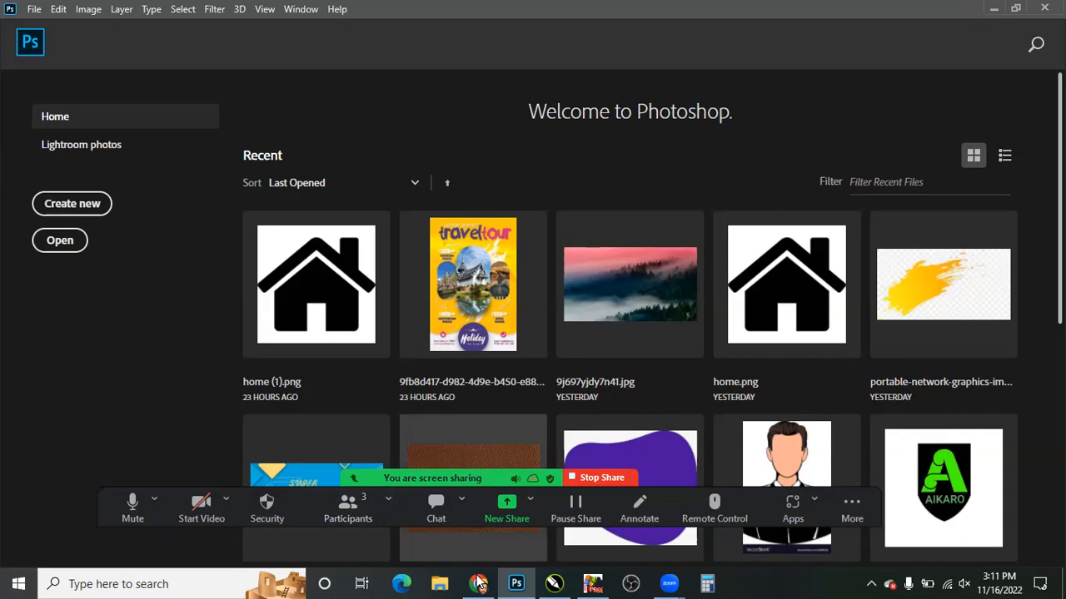
left_click(132, 14)
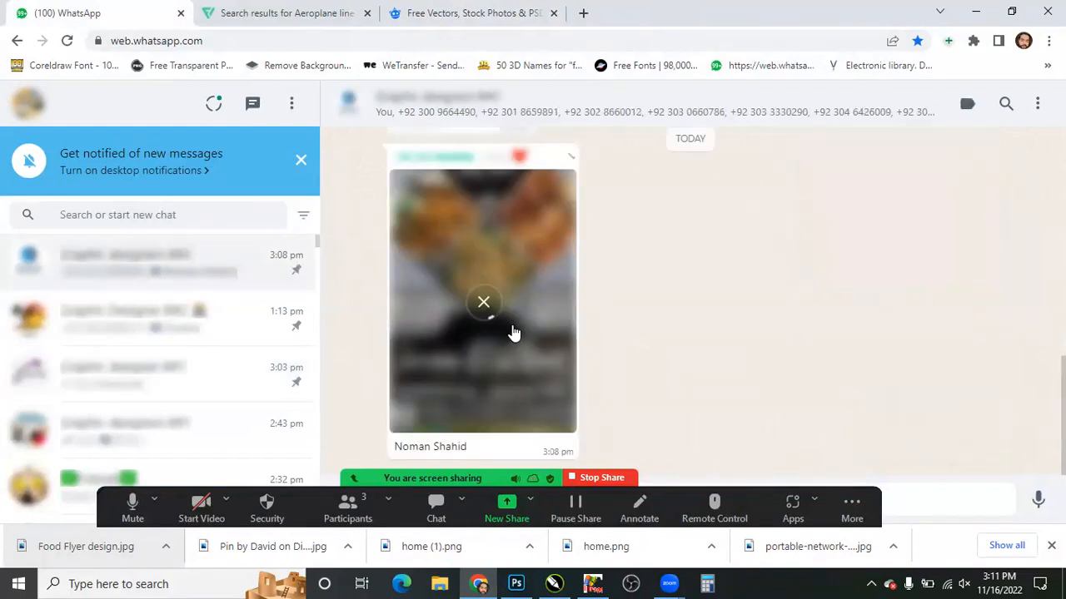
scroll(498, 316, "up", 1)
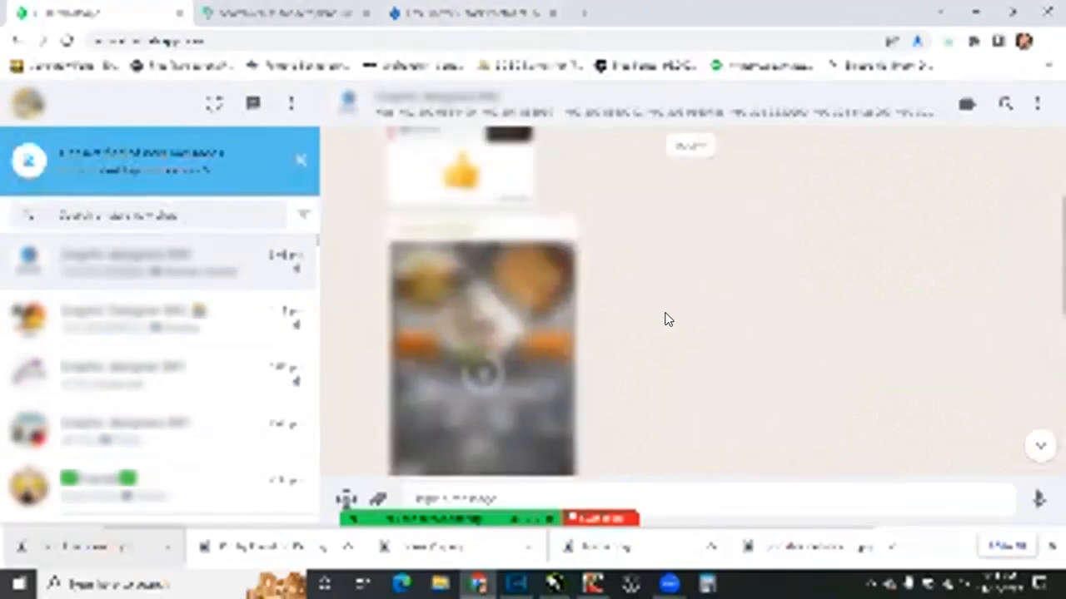
scroll(653, 317, "down", 5)
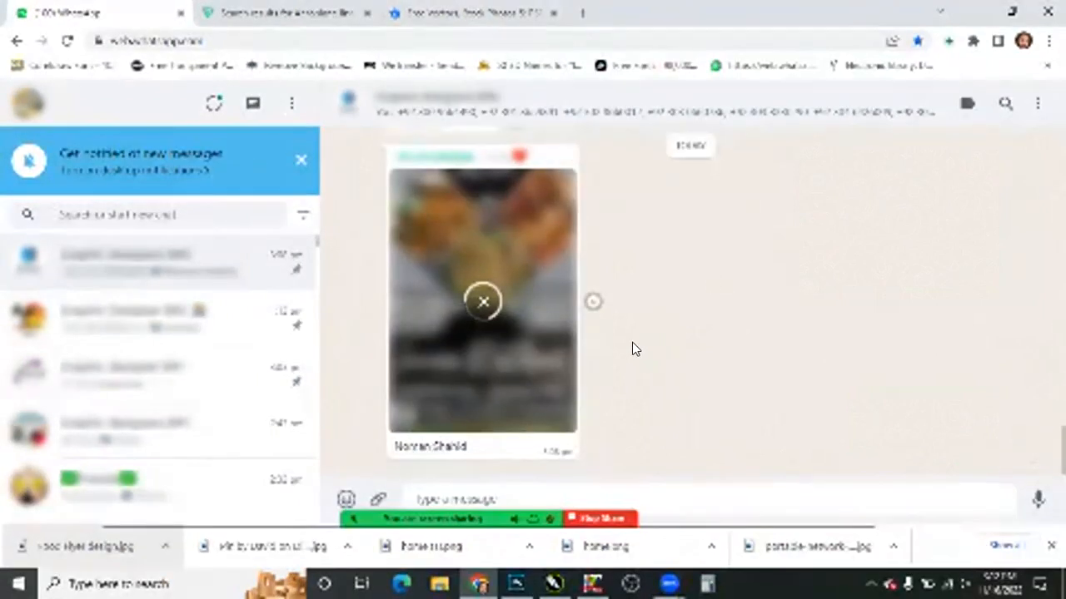
left_click(548, 336)
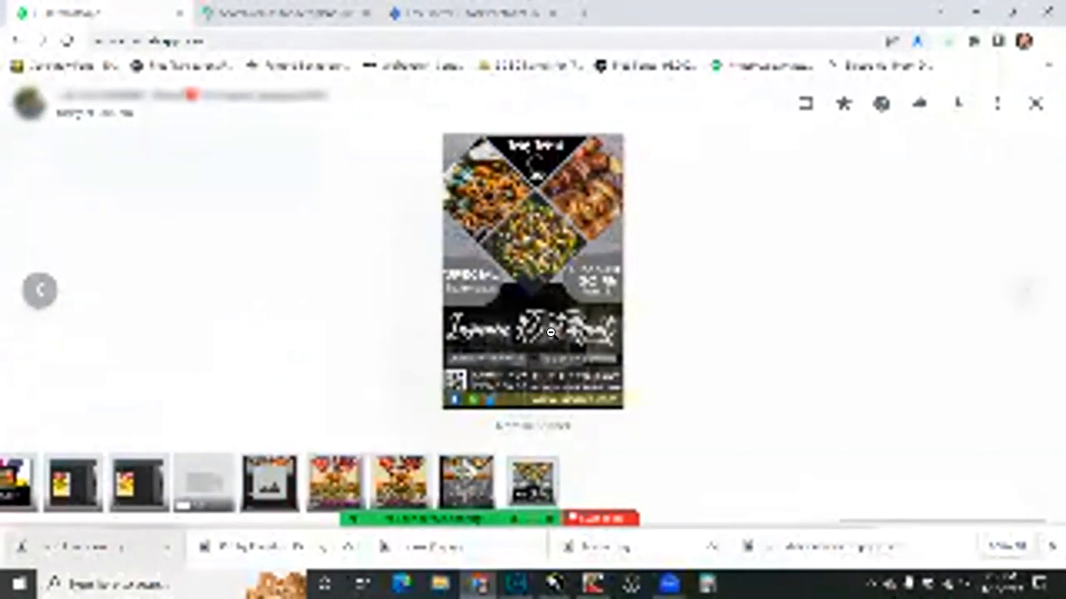
- Examine the Lasania Resturant flyer up close, from the Big Bite header and food photos down to the contact bar
left_click(549, 332)
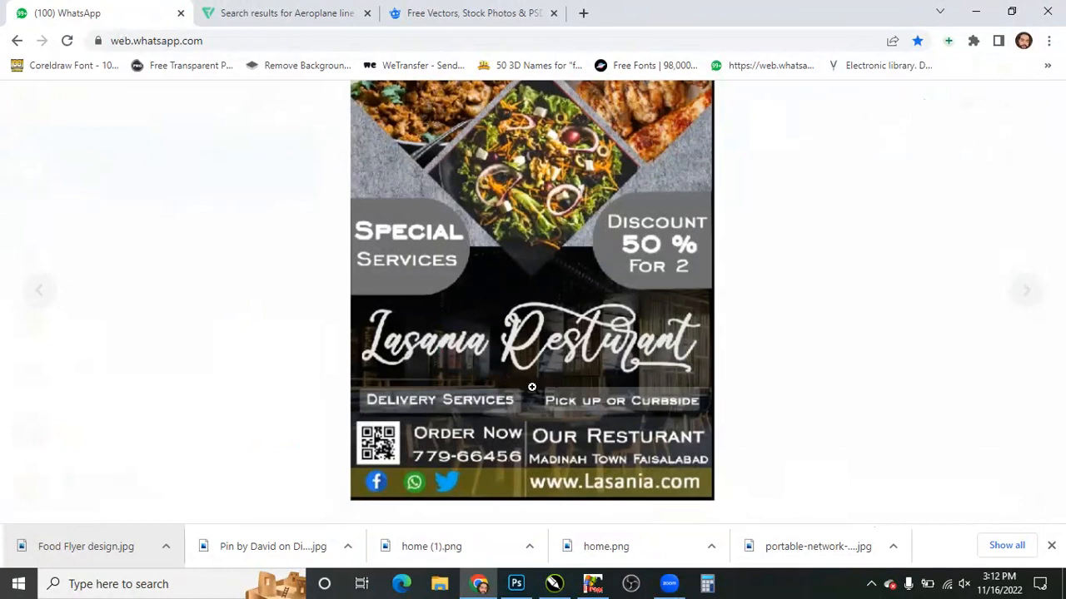
left_click(480, 336)
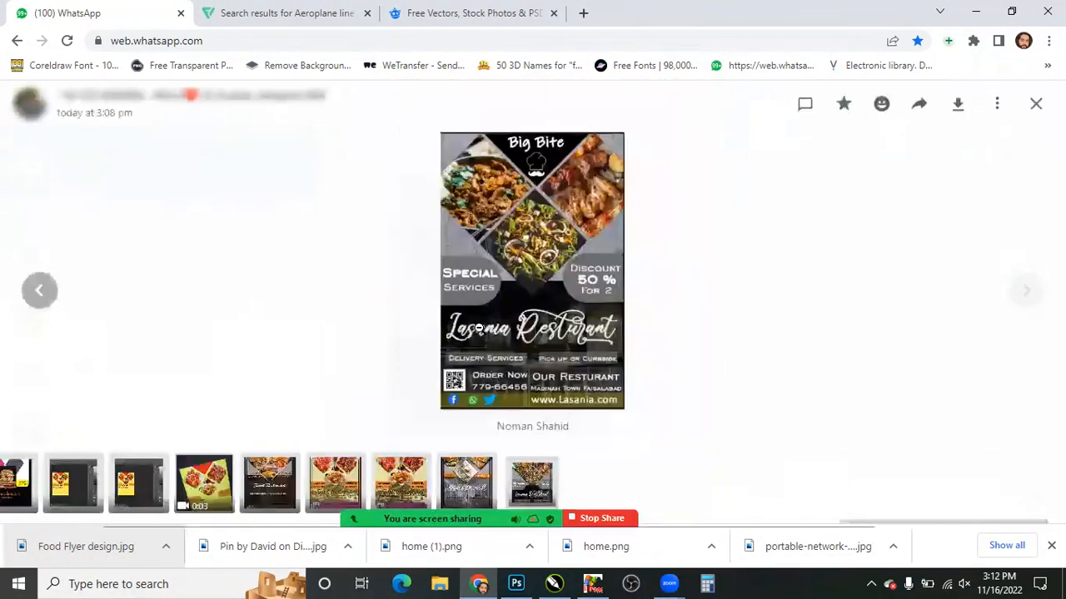
left_click(475, 311)
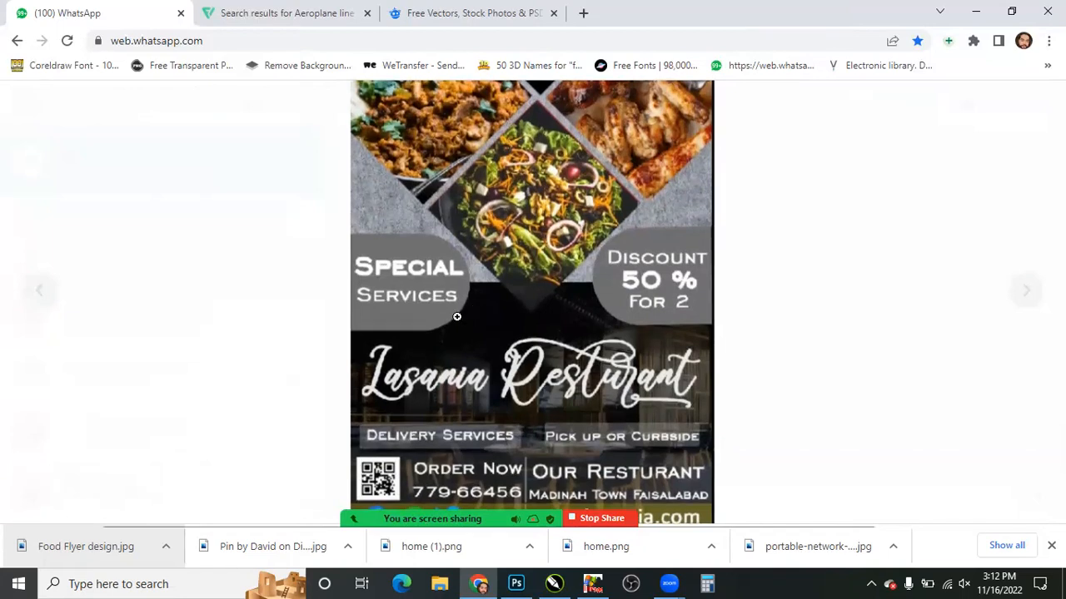
left_click(325, 358)
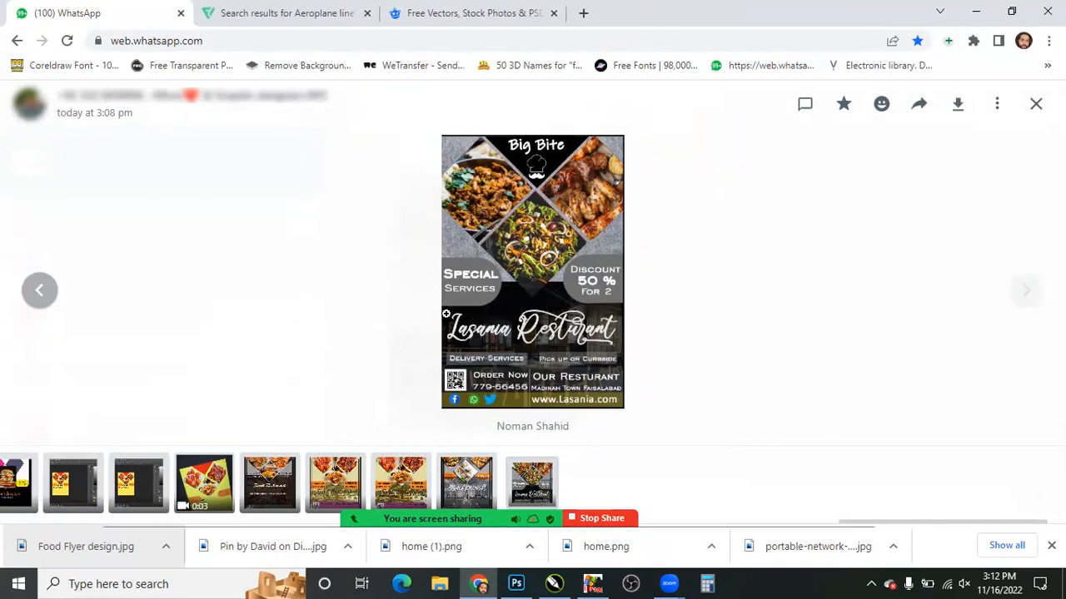
left_click(574, 256)
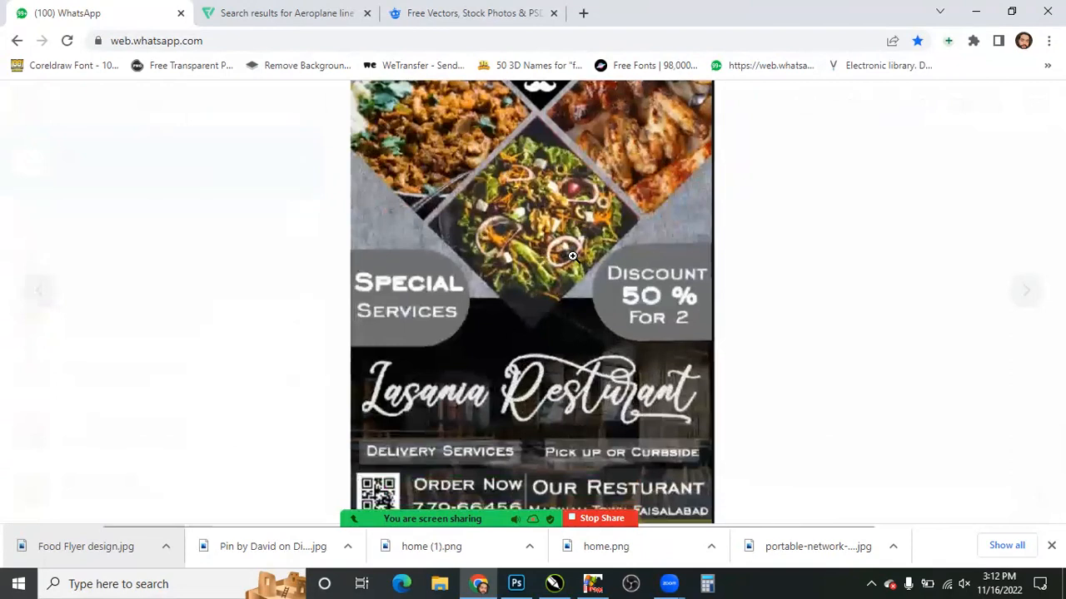
left_click(572, 256)
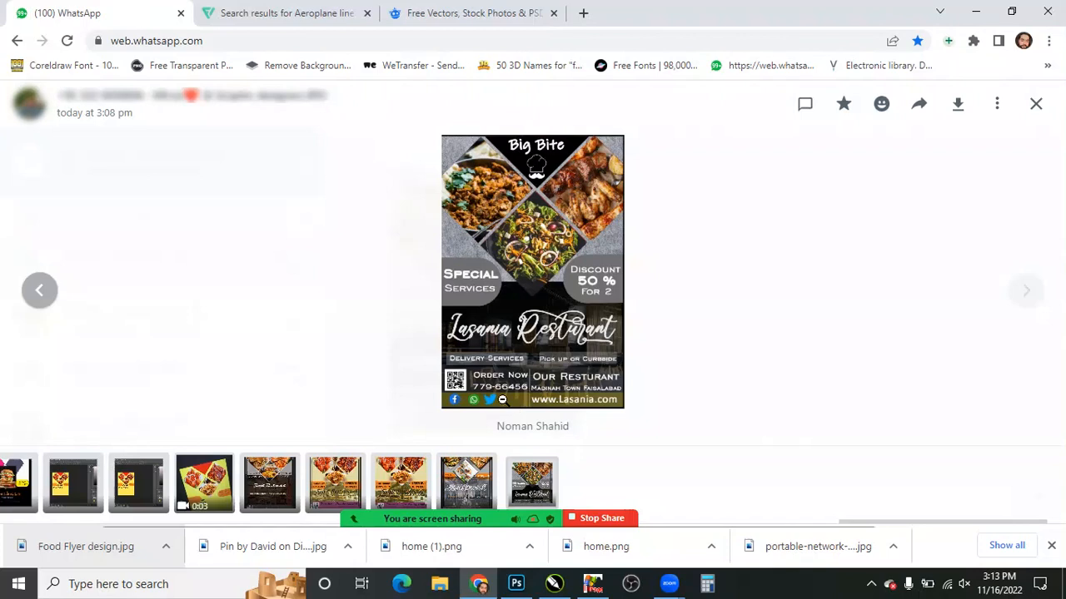
left_click(424, 407)
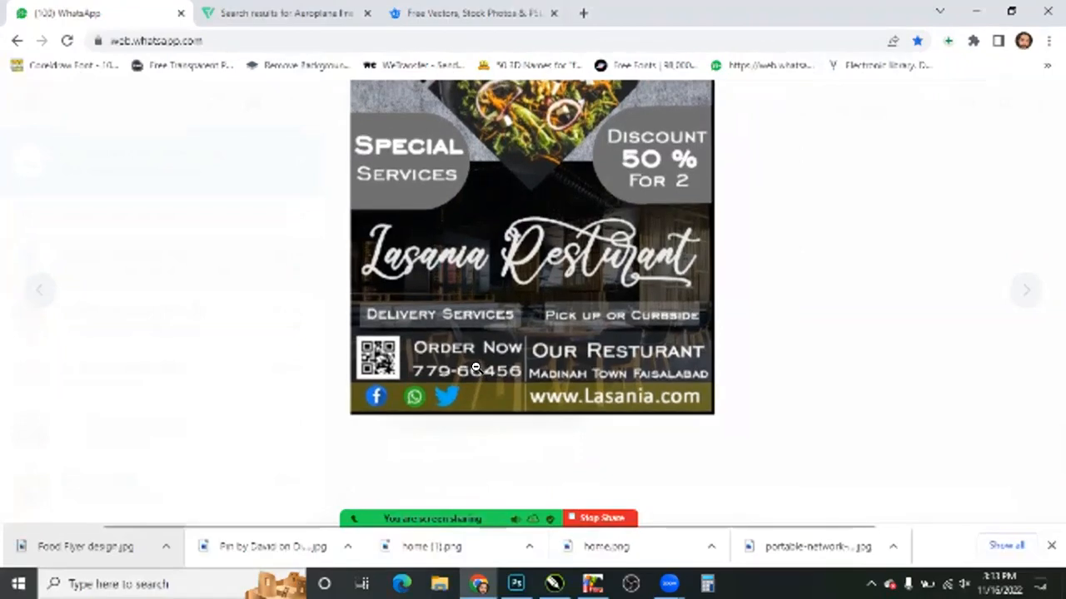
scroll(474, 368, "up", 1)
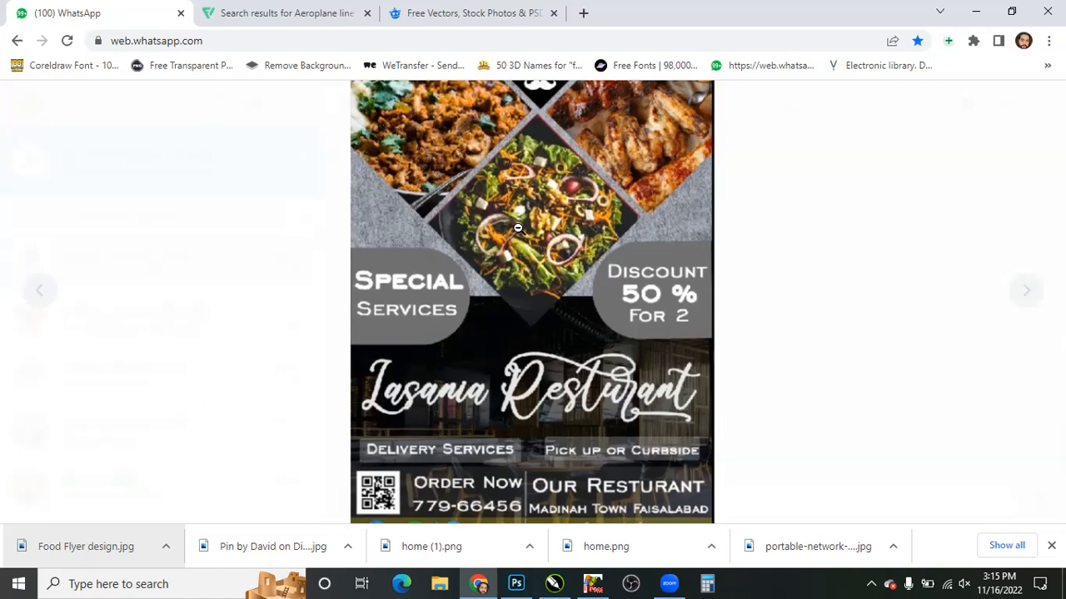
scroll(517, 228, "up", 2)
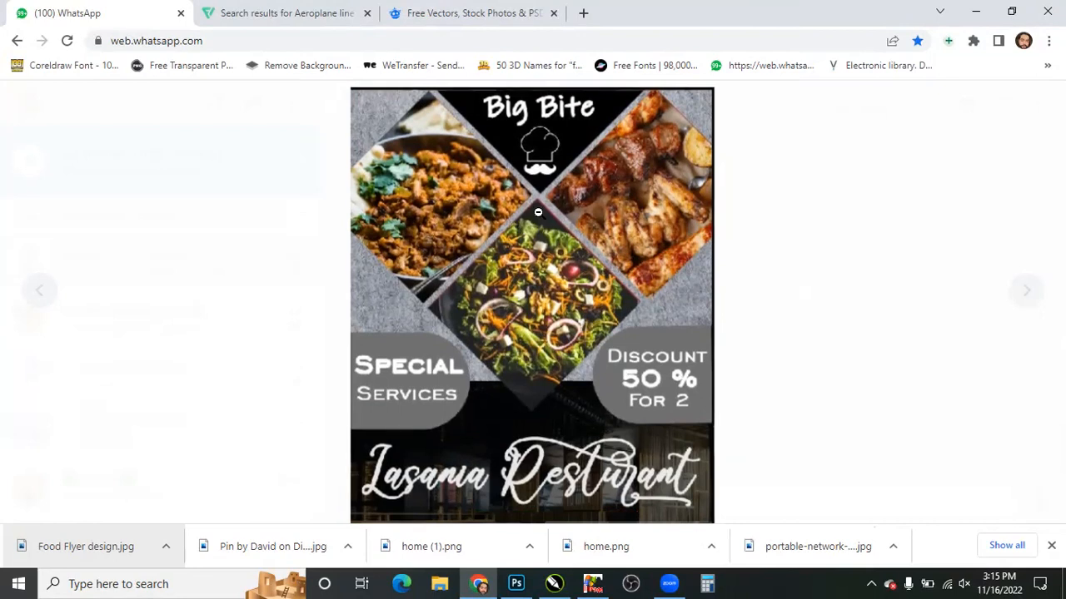
left_click(511, 251)
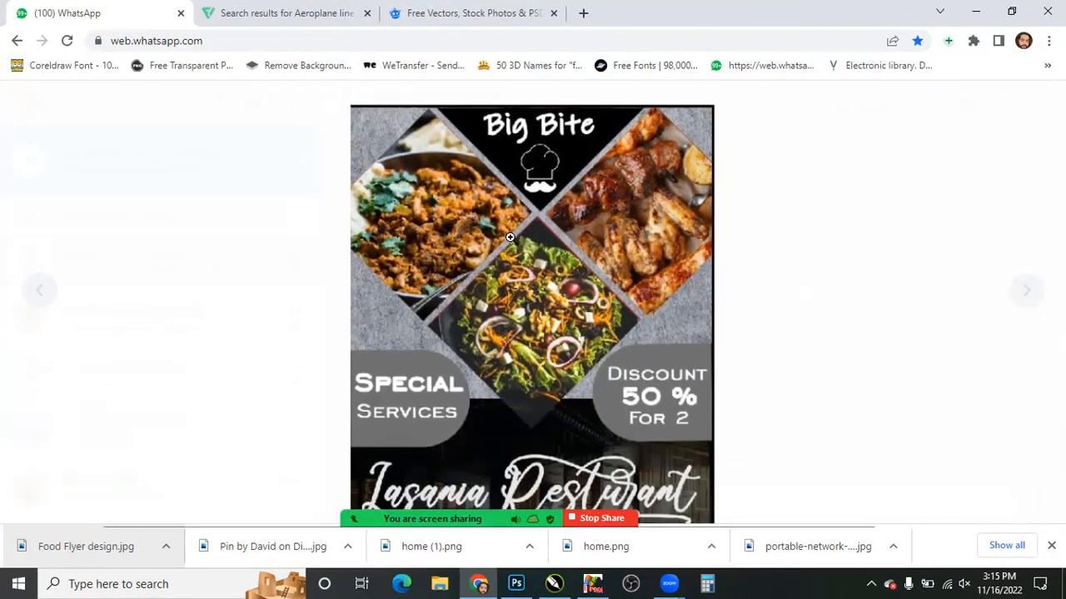
scroll(421, 330, "down", 1)
left_click(549, 337)
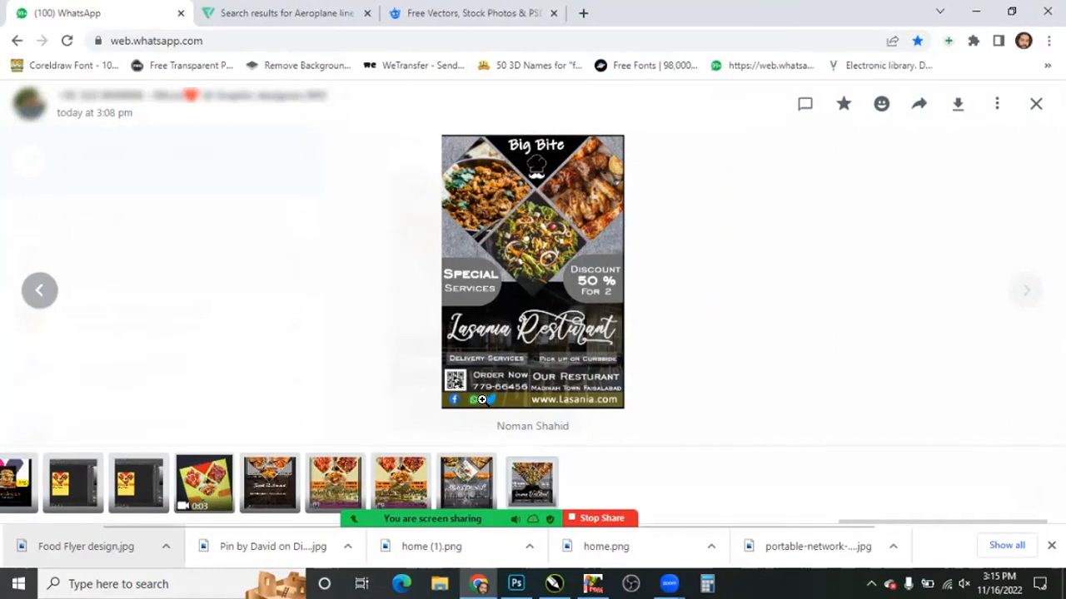
- Go back to the earlier Sweet Restourant flyer and examine its labels, title, contact band and social icons up close
key("Left")
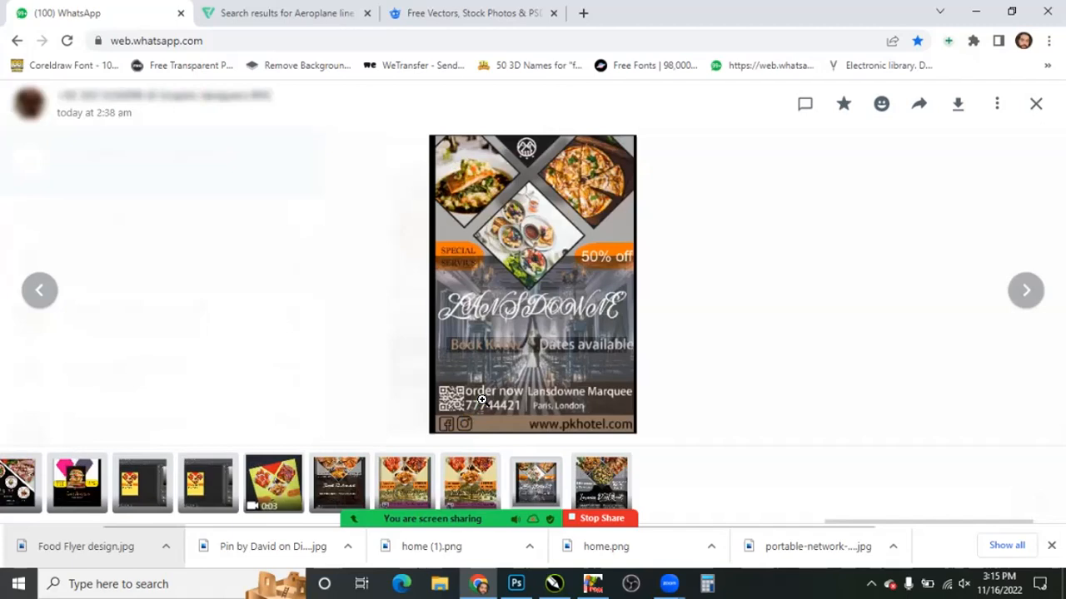
key("Left")
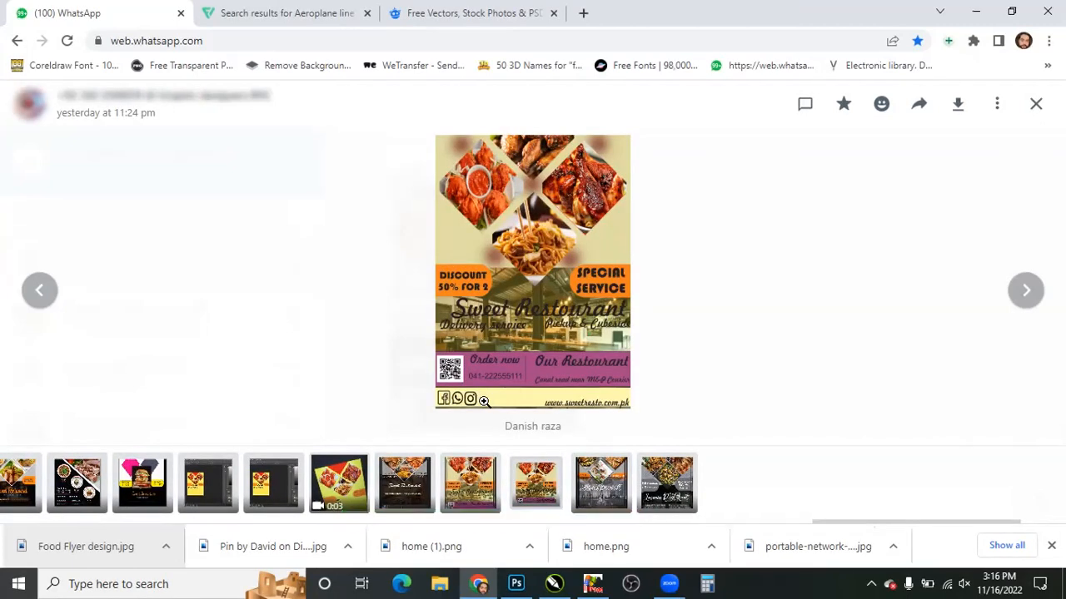
left_click(488, 284)
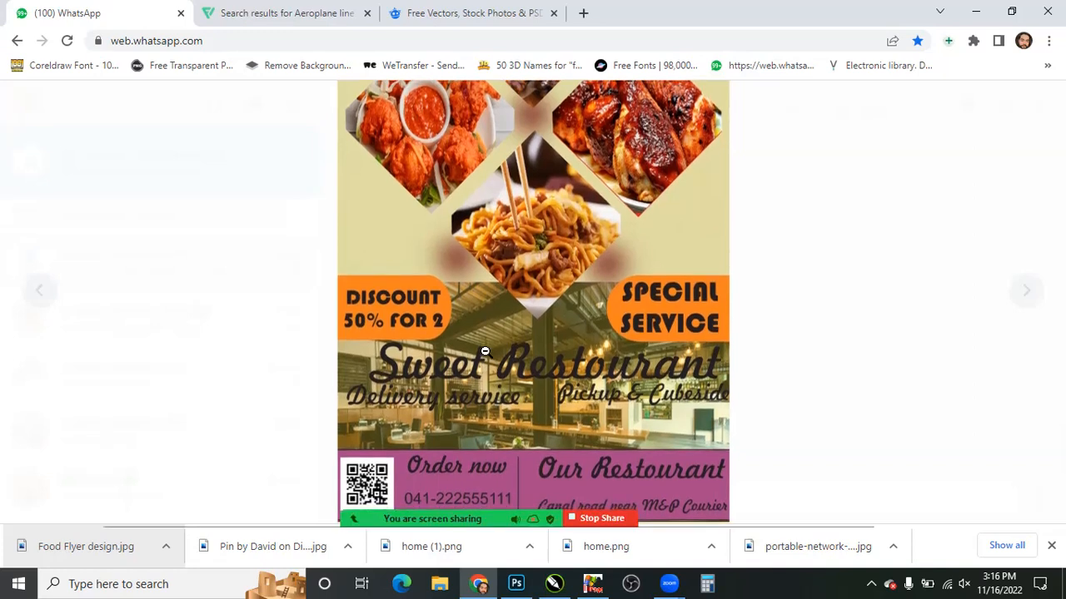
scroll(484, 351, "down", 3)
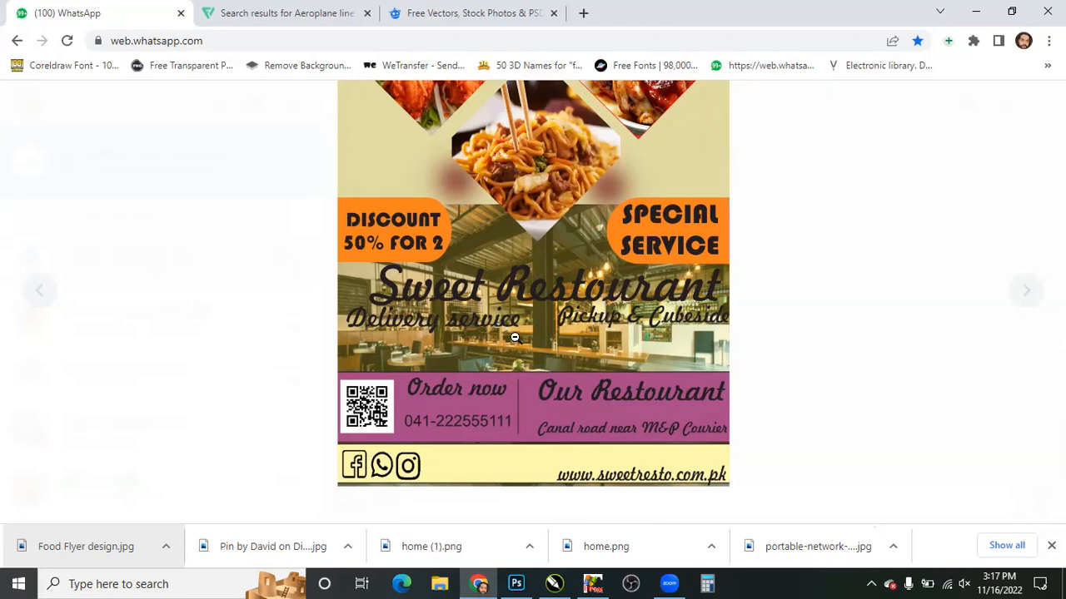
scroll(514, 338, "up", 1)
scroll(514, 338, "down", 1)
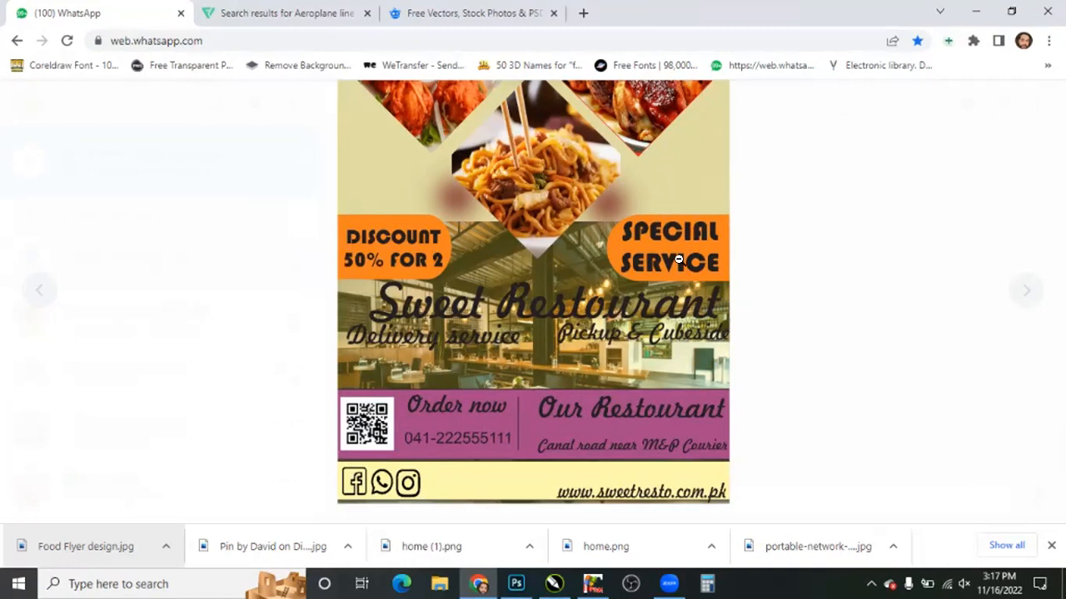
left_click(505, 376)
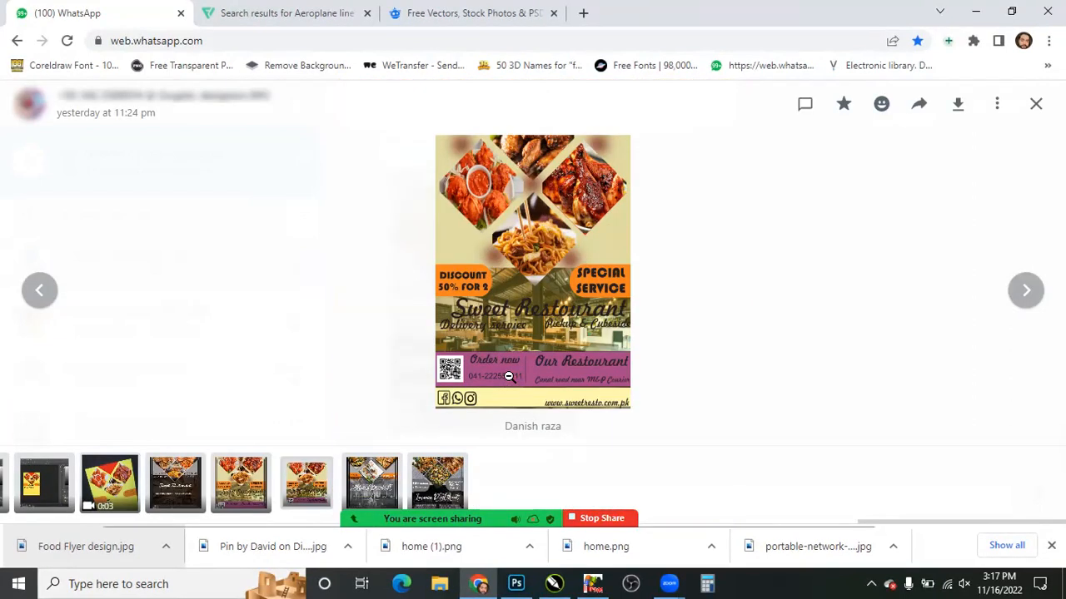
left_click(508, 376)
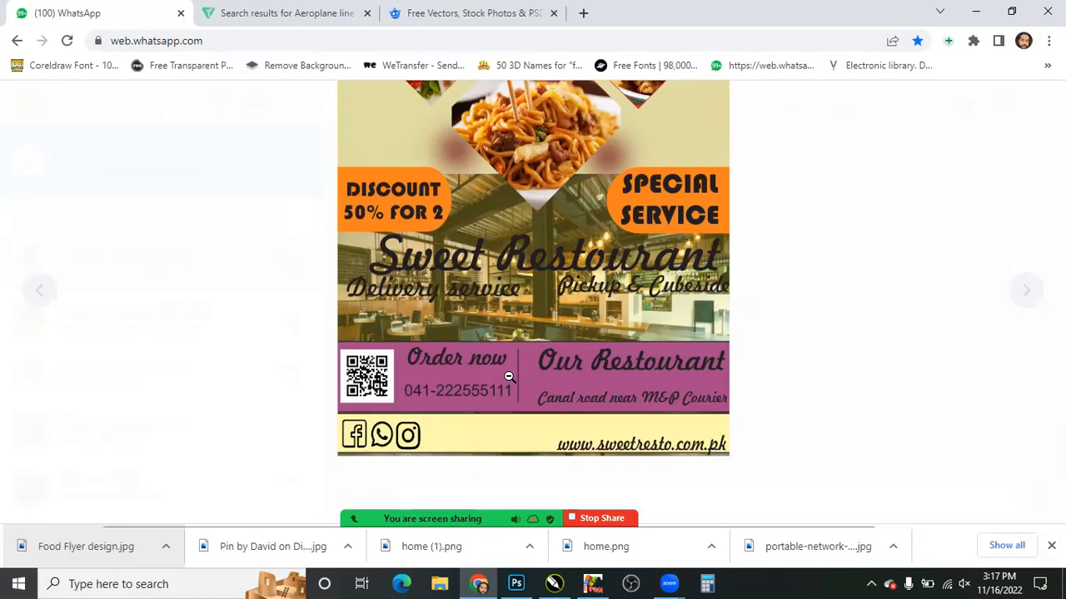
double_click(556, 381)
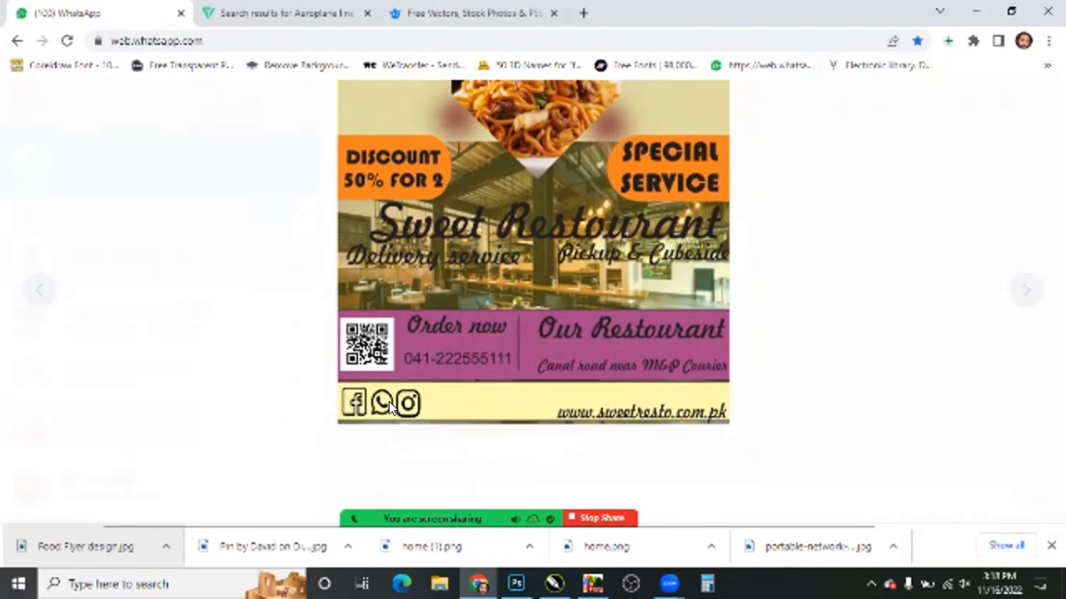
left_click(388, 401)
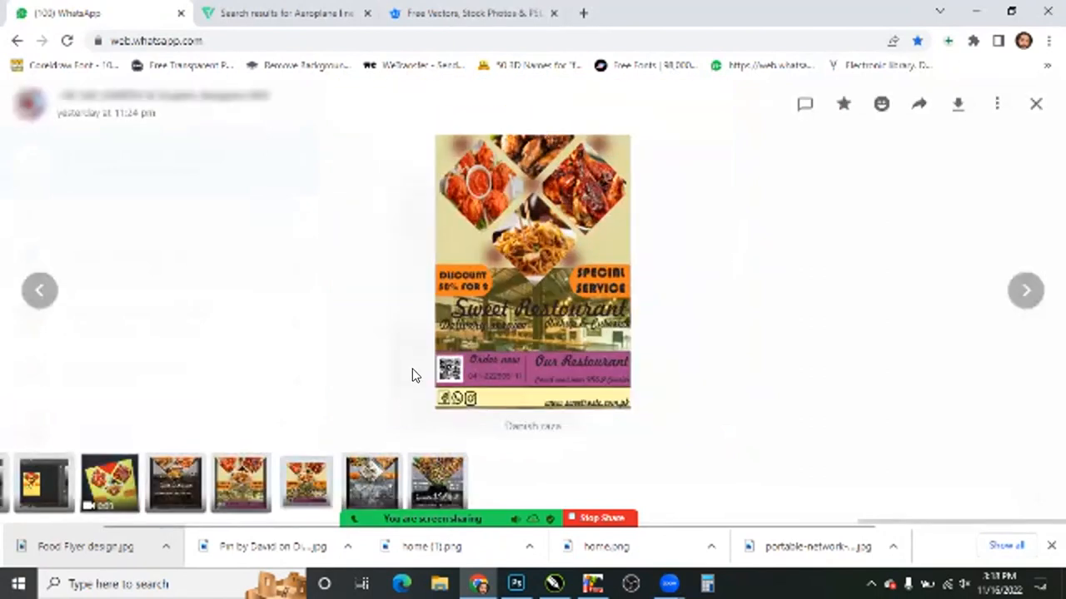
- Close the enlarged flyer, reopen the newest one in the chat, and browse back to the Sweet Restourant version
key("Escape")
left_click(453, 337)
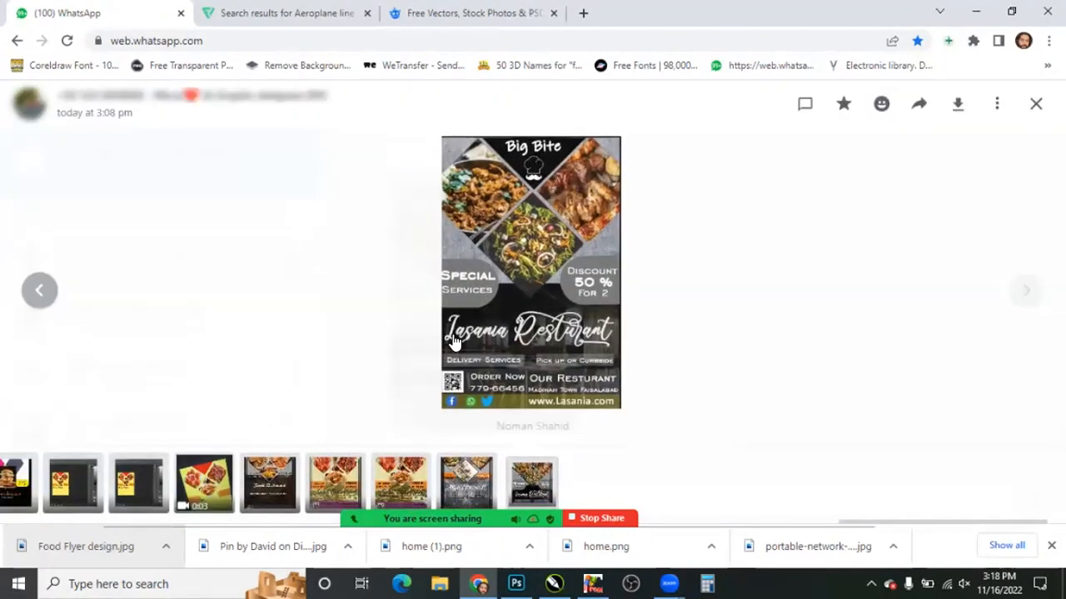
key("Left")
key("Left")
key("Right")
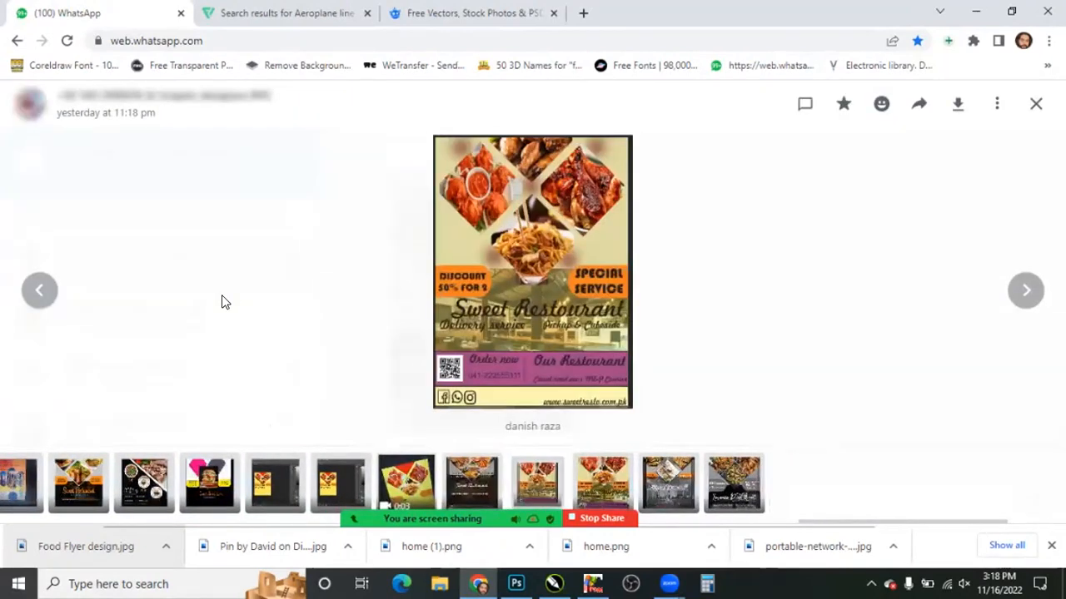
- Switch to Photoshop and create a new document from the recent 1087 x 969 px, 650 ppi custom preset
key("alt+Tab")
key("ctrl+n")
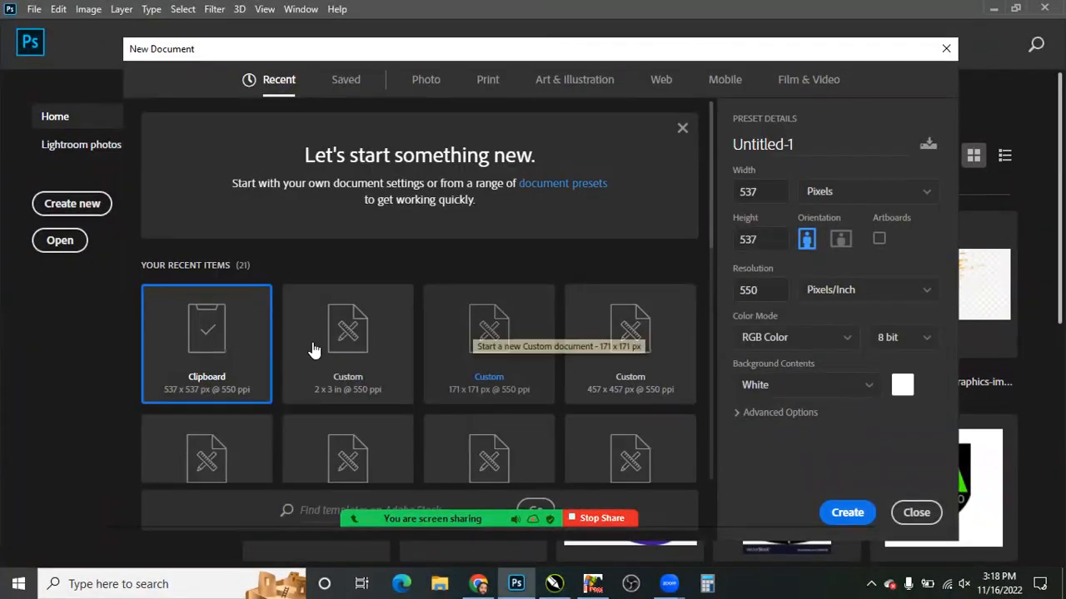
scroll(423, 399, "down", 3)
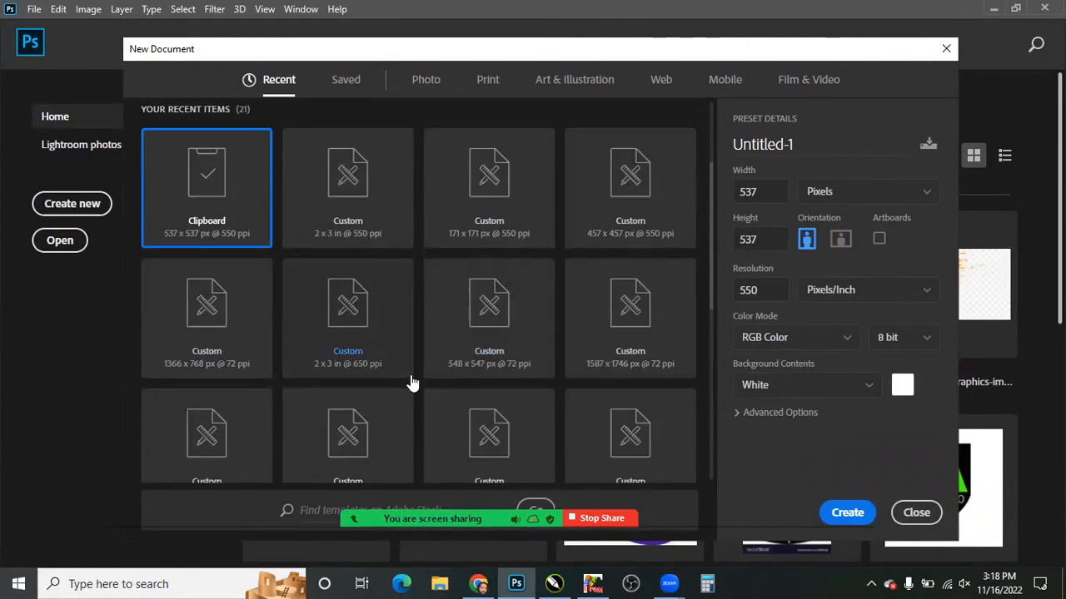
scroll(412, 383, "down", 1)
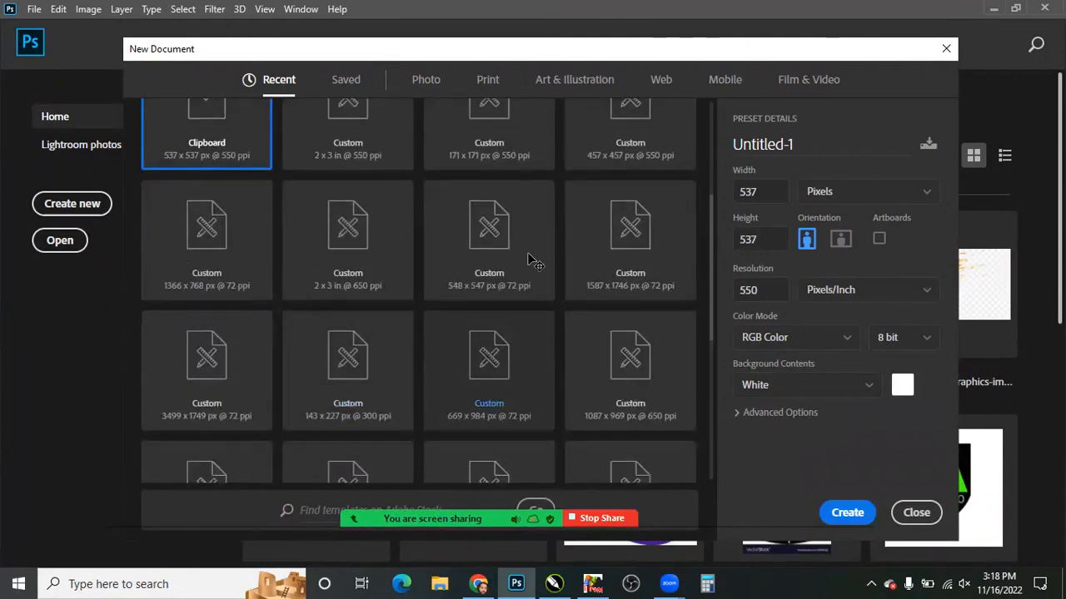
scroll(525, 275, "down", 1)
key("Escape")
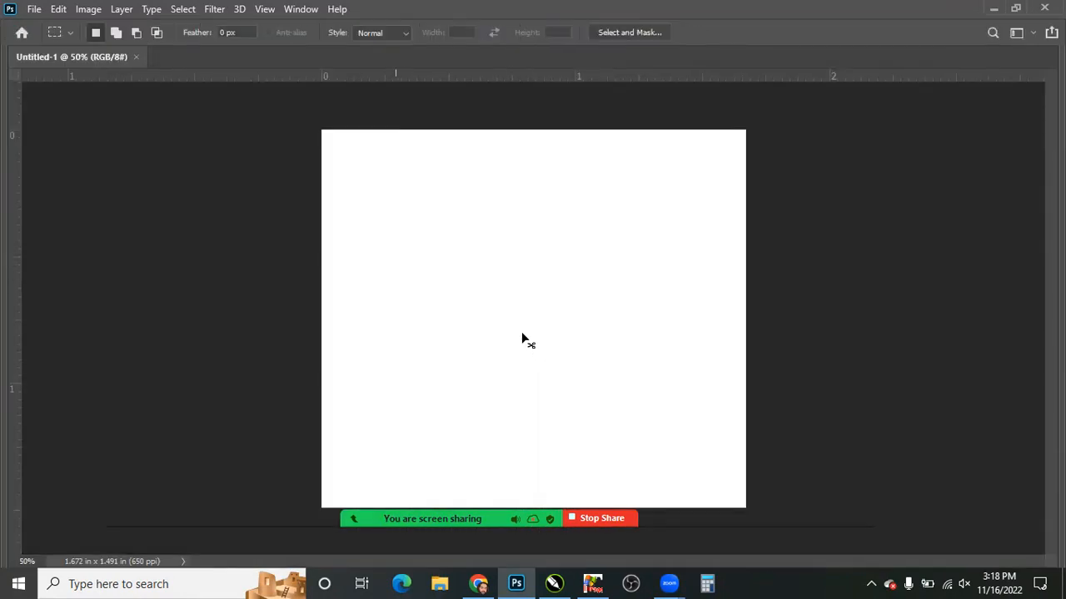
left_click_drag(388, 238, 529, 345)
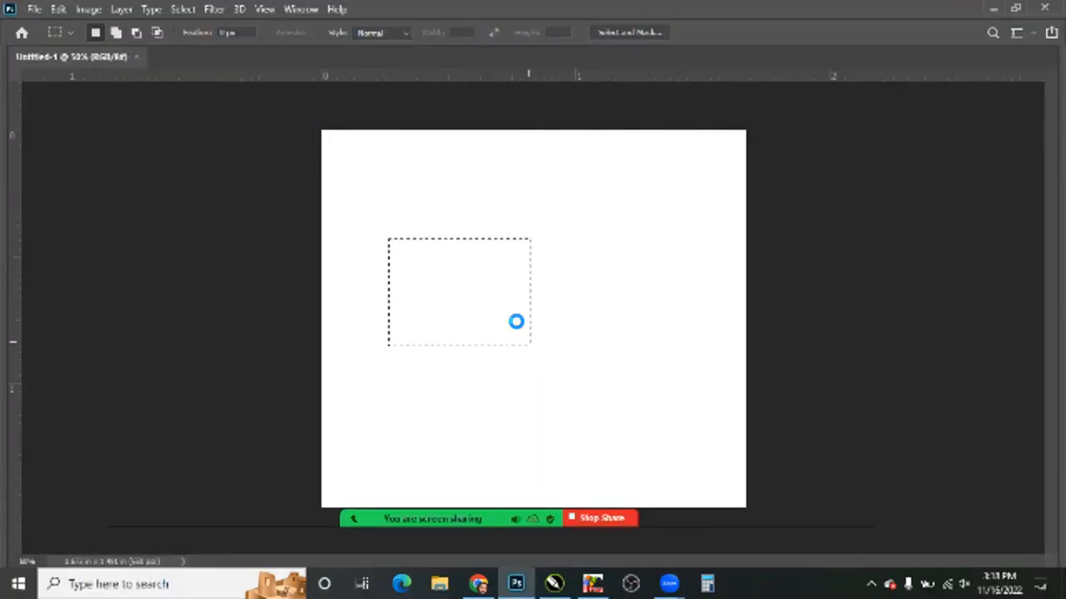
key("ctrl+j")
key("ctrl+z")
key("ctrl+o")
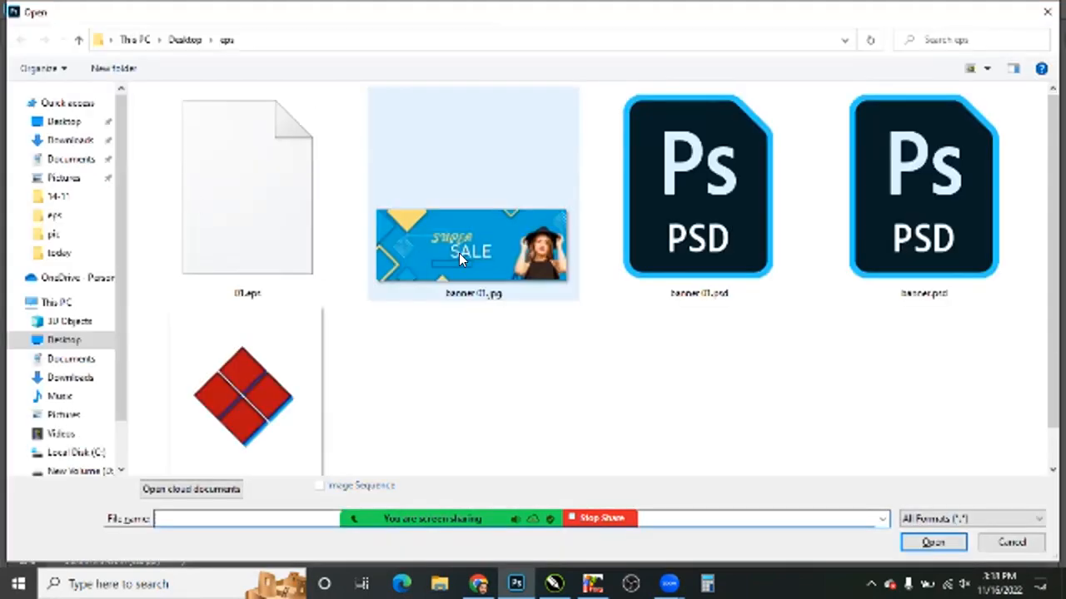
key("alt+Up")
key("alt+Up")
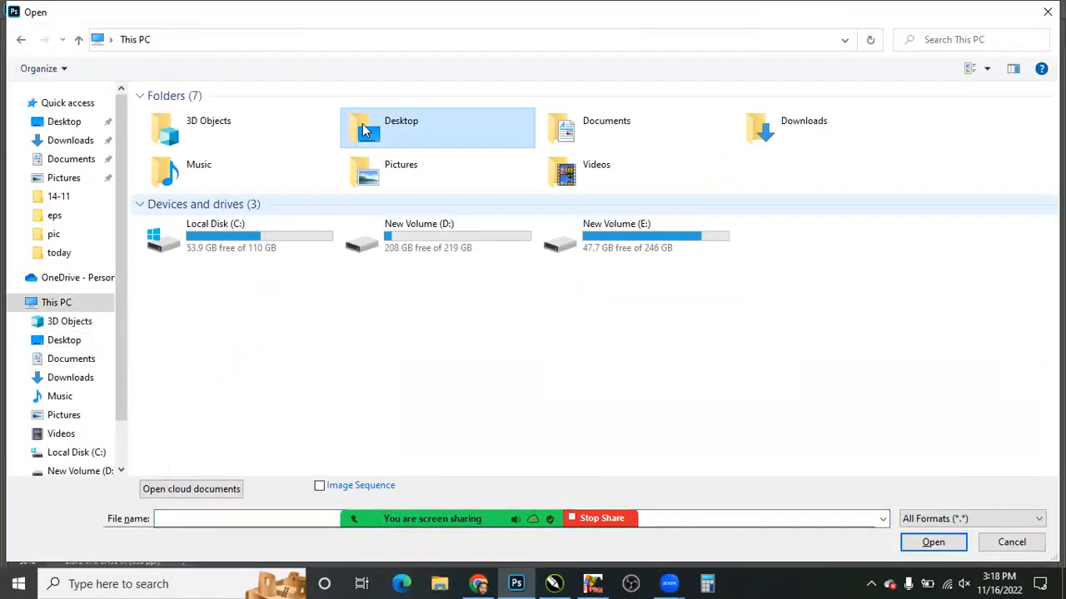
key("Return")
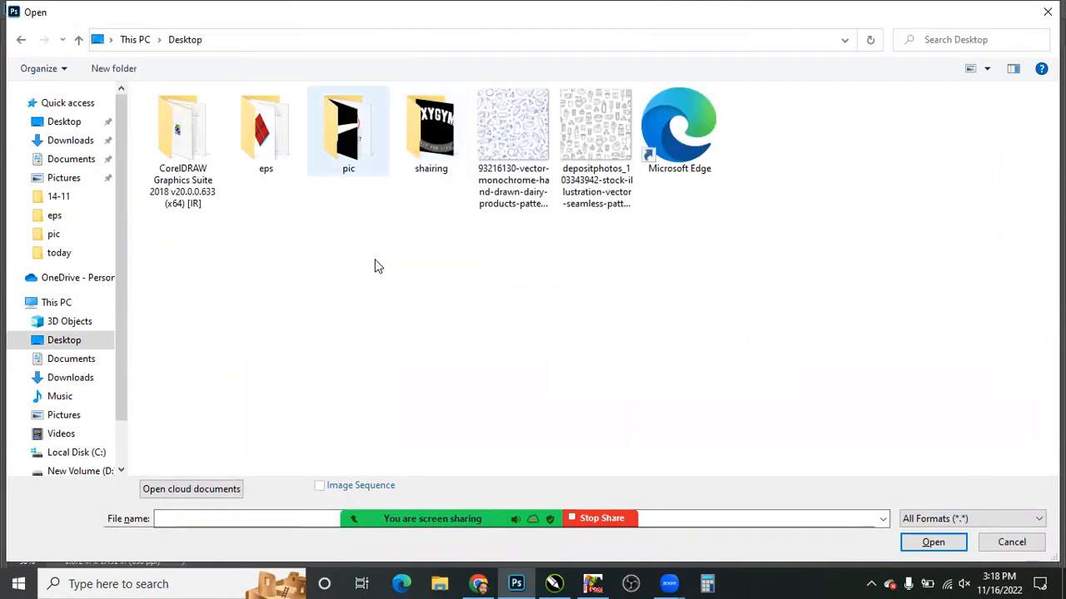
double_click(347, 165)
double_click(273, 140)
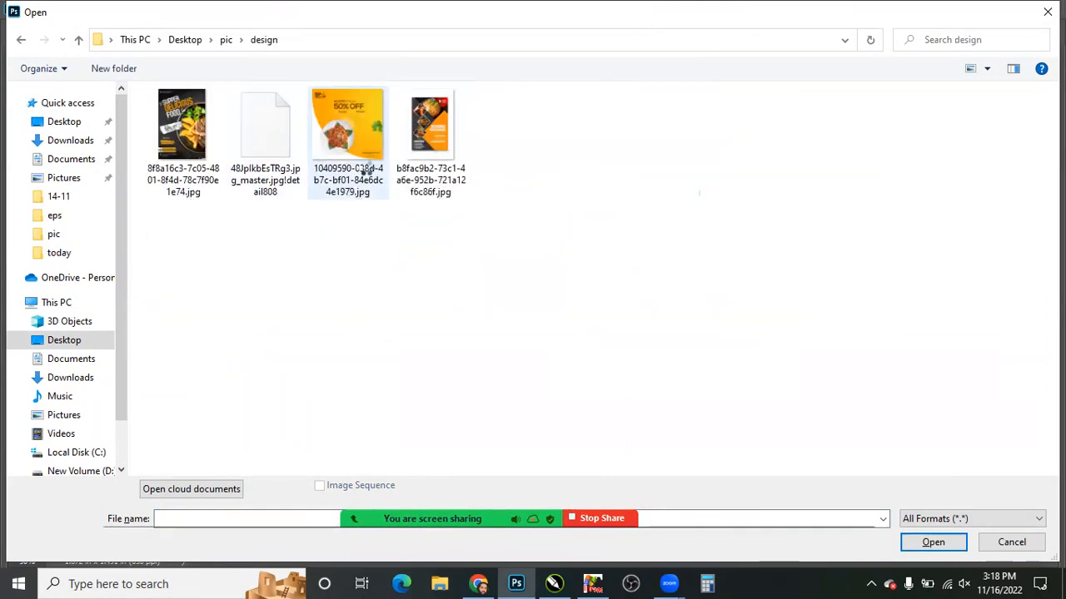
left_click(366, 167)
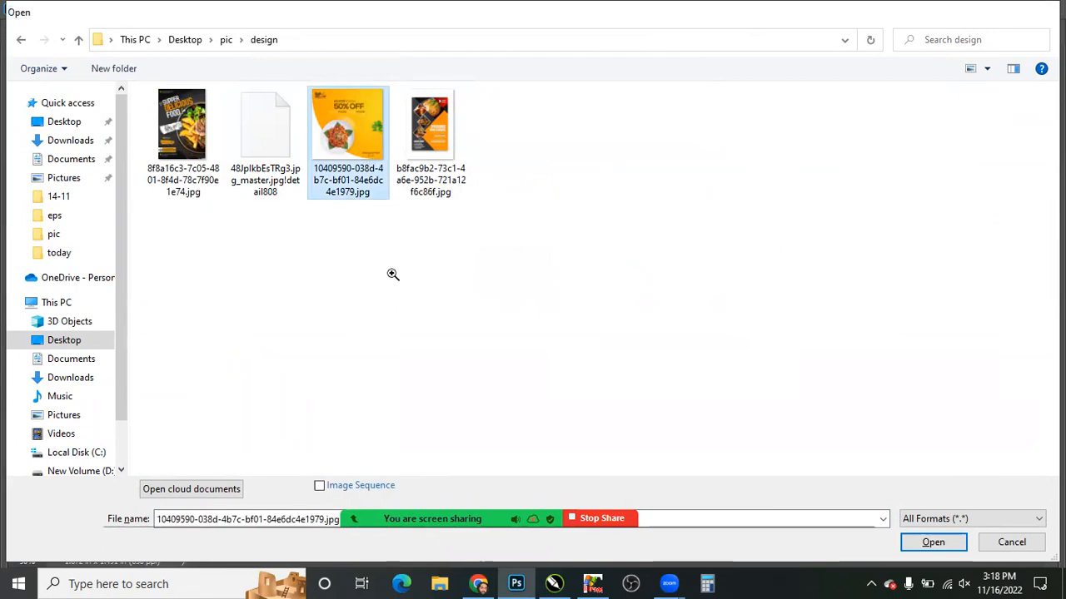
key("Return")
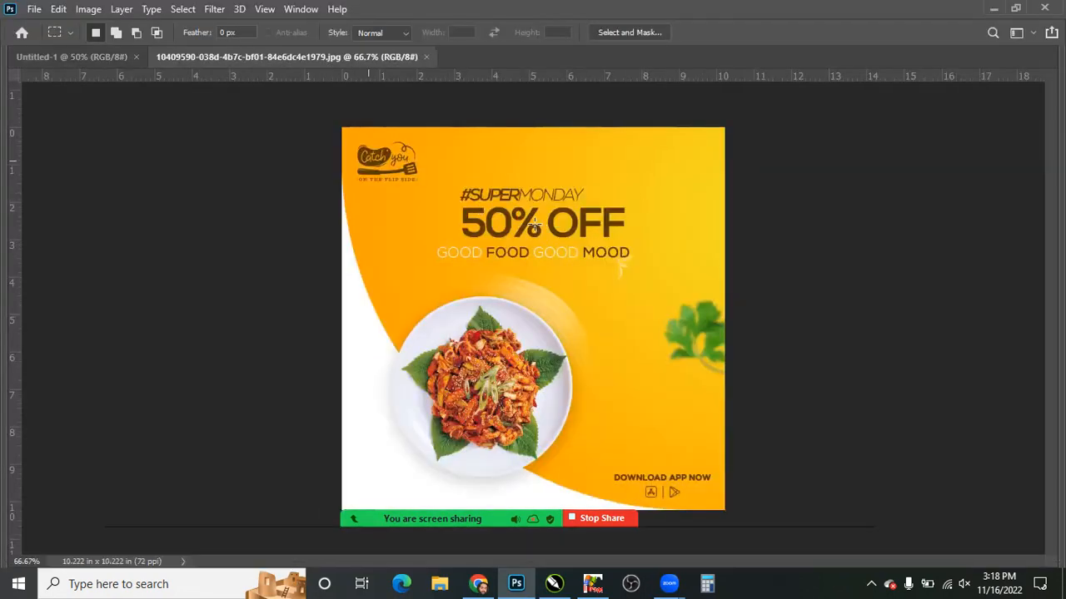
- Select the food plate on the orange flyer with a circular Elliptical Marquee fitted around its rim
key("ctrl+space")
left_click_drag(581, 302, 624, 326)
left_click_drag(611, 493, 638, 355)
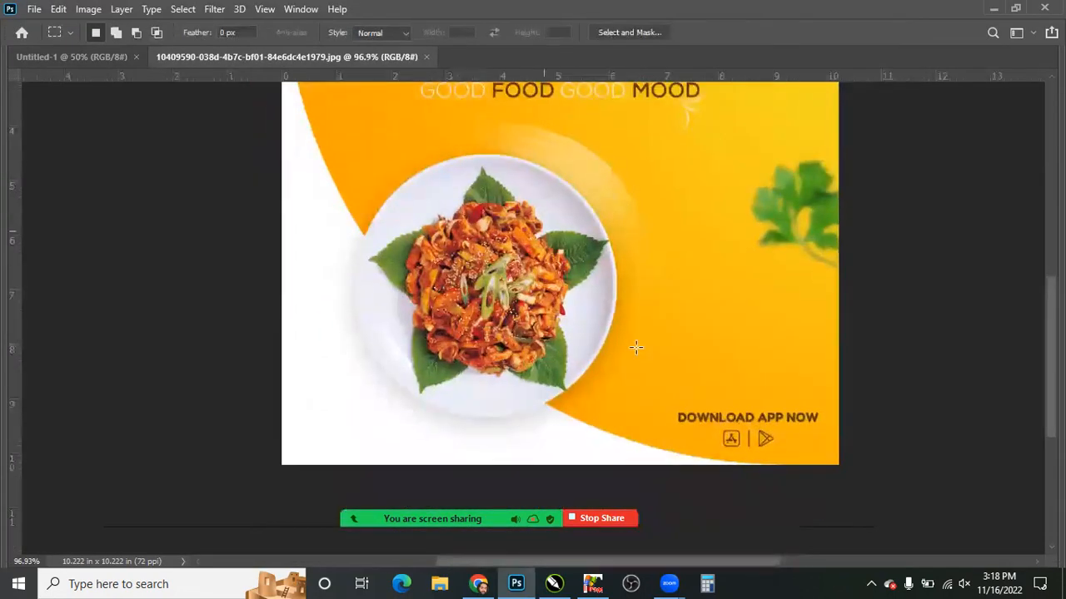
left_click_drag(365, 158, 554, 348)
key("ctrl+d")
key("shift+m")
left_click_drag(372, 169, 646, 443)
left_click_drag(628, 361, 604, 342)
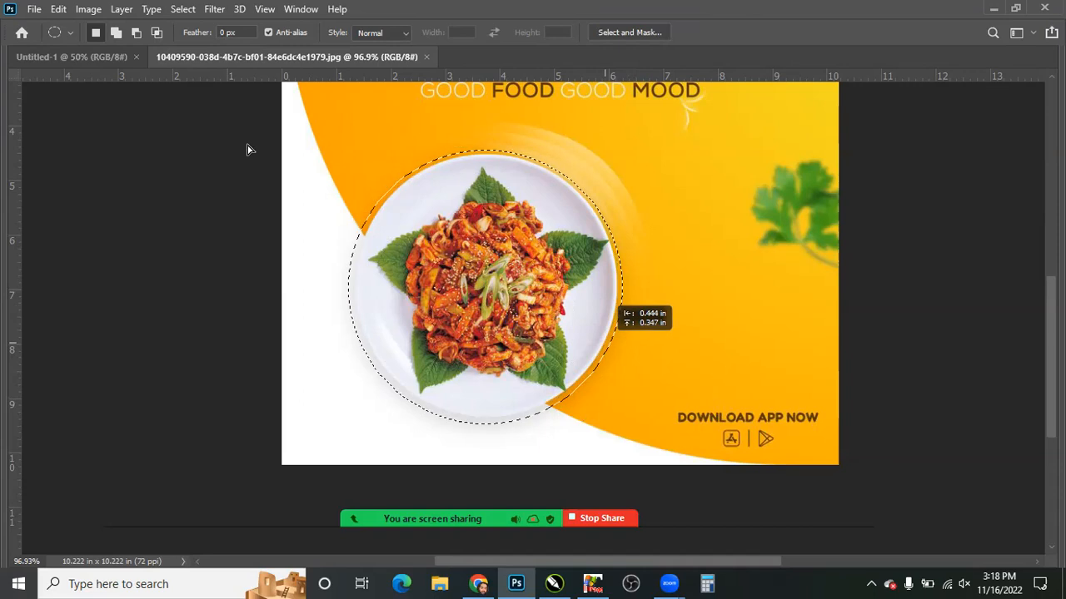
- Copy the selected plate to its own layer, move it into Untitled-1, clear the rectangular selection there and place the plate slightly left of center
key("ctrl+j")
key("v")
left_click_drag(499, 365, 497, 262)
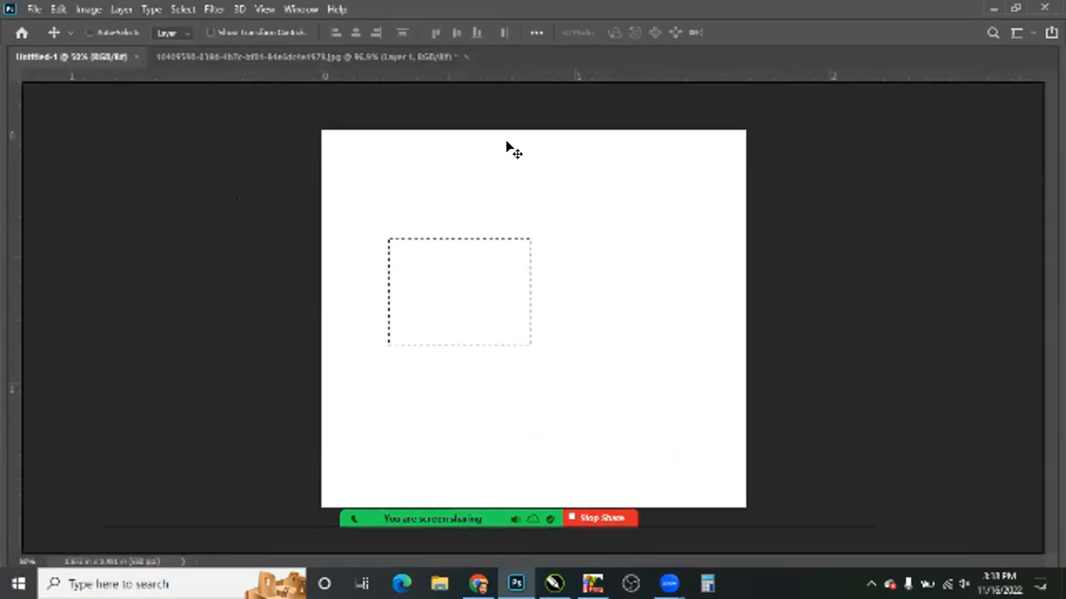
left_click_drag(507, 142, 540, 230)
key("ctrl+d")
left_click_drag(390, 227, 492, 272)
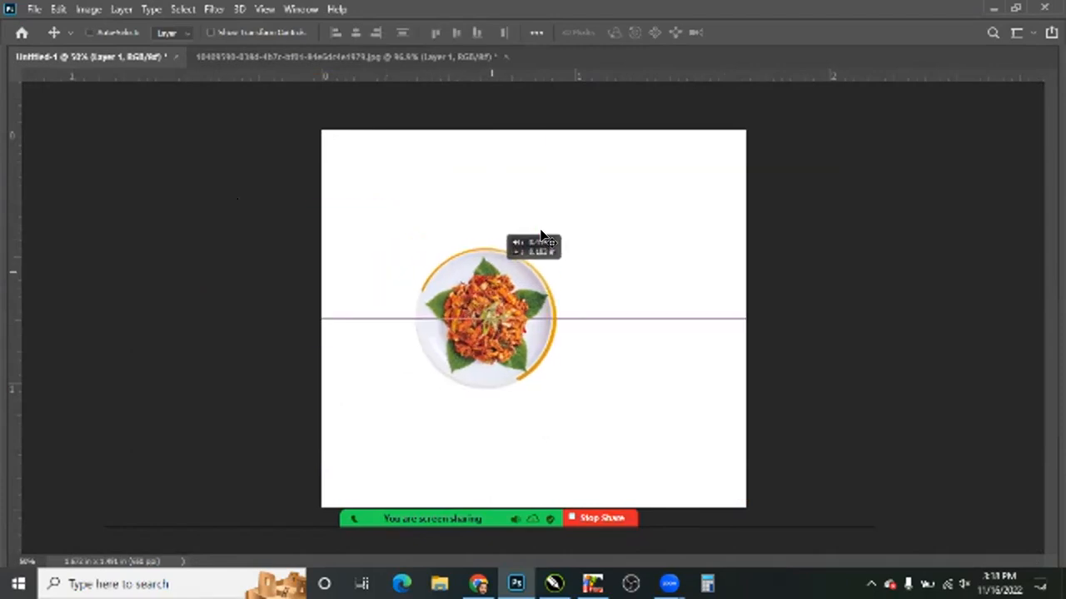
left_click_drag(540, 234, 542, 236)
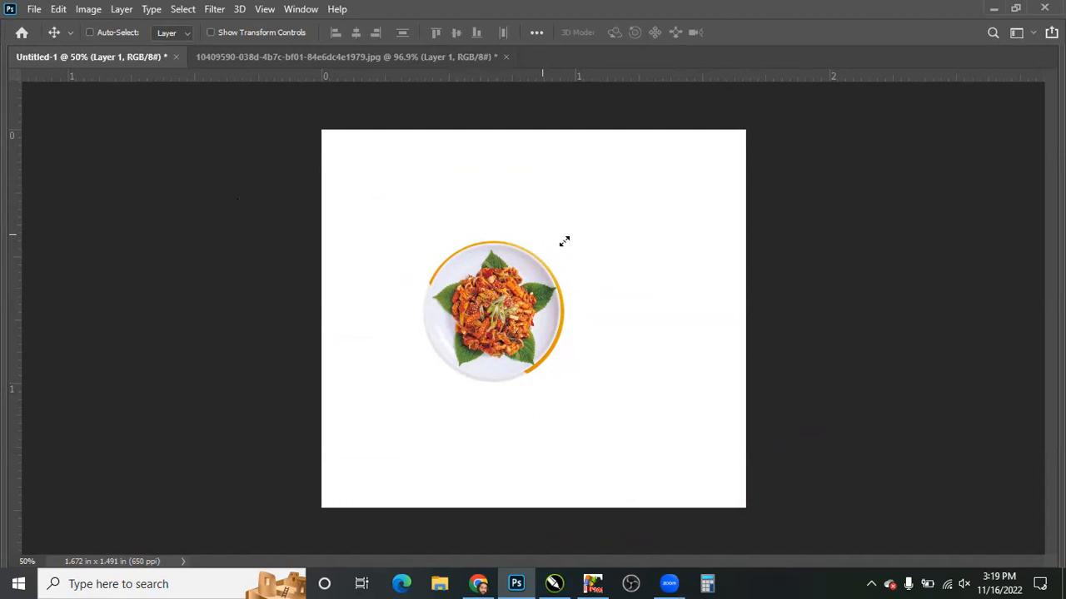
- Free-transform the plate in Untitled-1: try a non-proportional squash, undo it, and scale the plate proportionally to about 109.5%
key("ctrl+t")
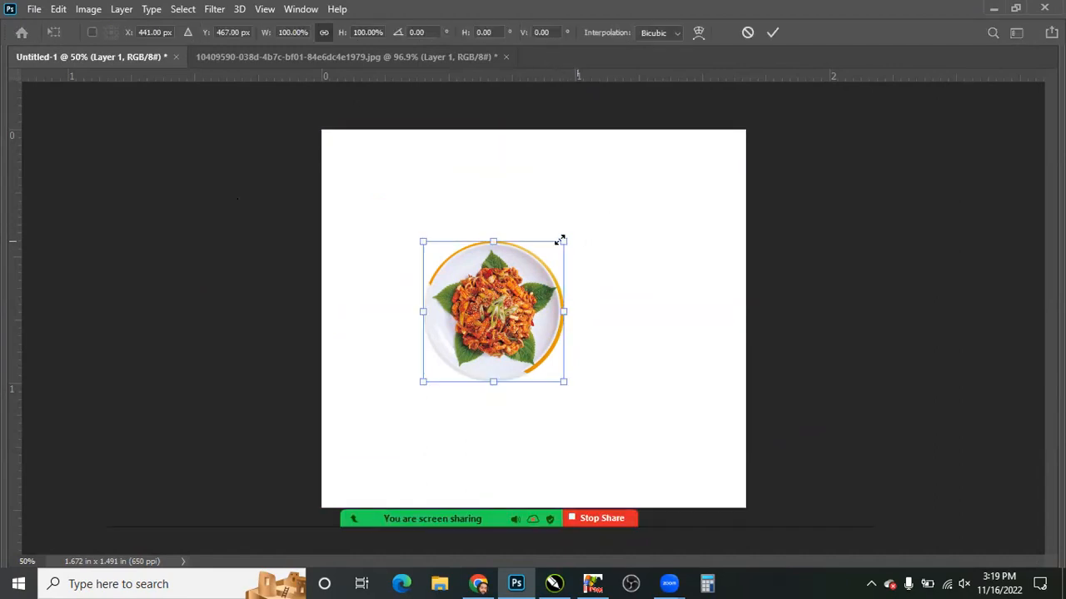
left_click_drag(606, 219, 548, 262)
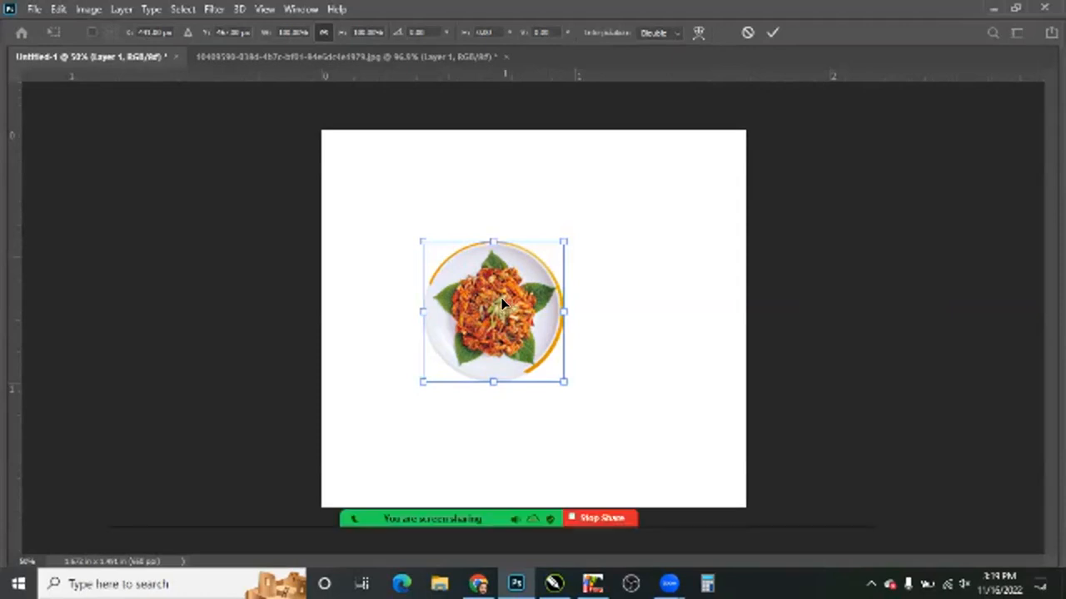
key("ctrl+plus")
key("ctrl+plus")
key("ctrl+plus")
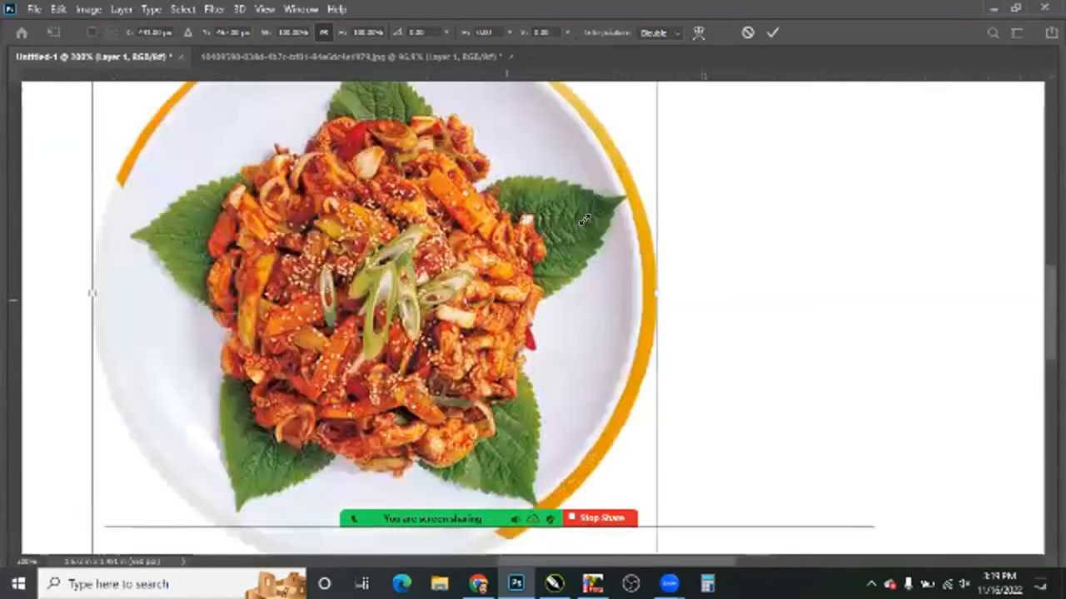
key("ctrl+minus")
key("ctrl+minus")
mouse_move(567, 262)
left_mouse_down()
mouse_move(568, 238)
mouse_move(566, 265)
left_mouse_up()
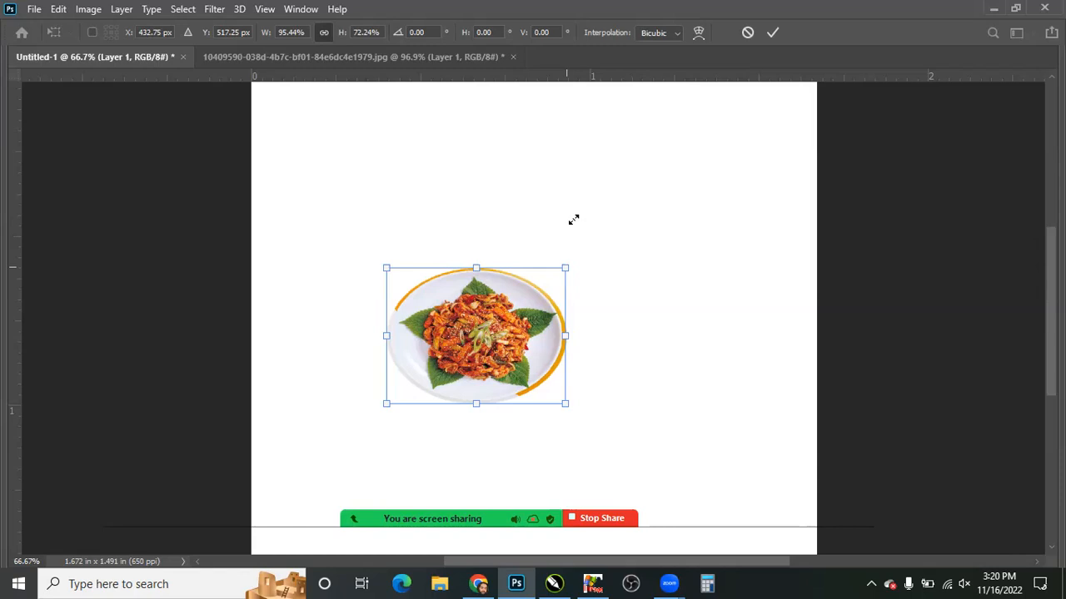
key("ctrl+z")
left_click_drag(573, 216, 596, 201)
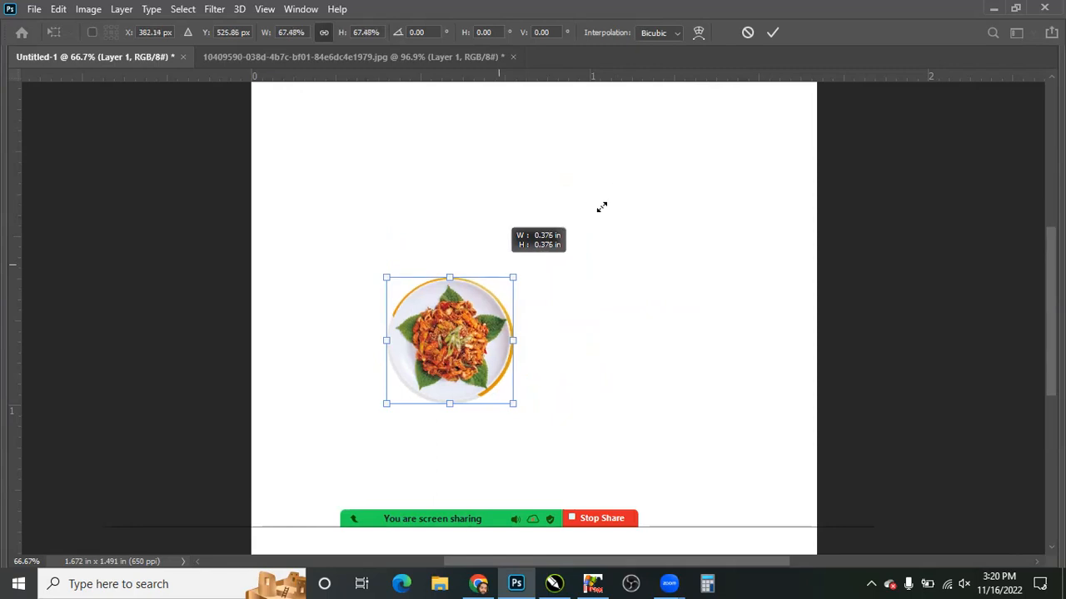
left_click_drag(594, 212, 548, 380)
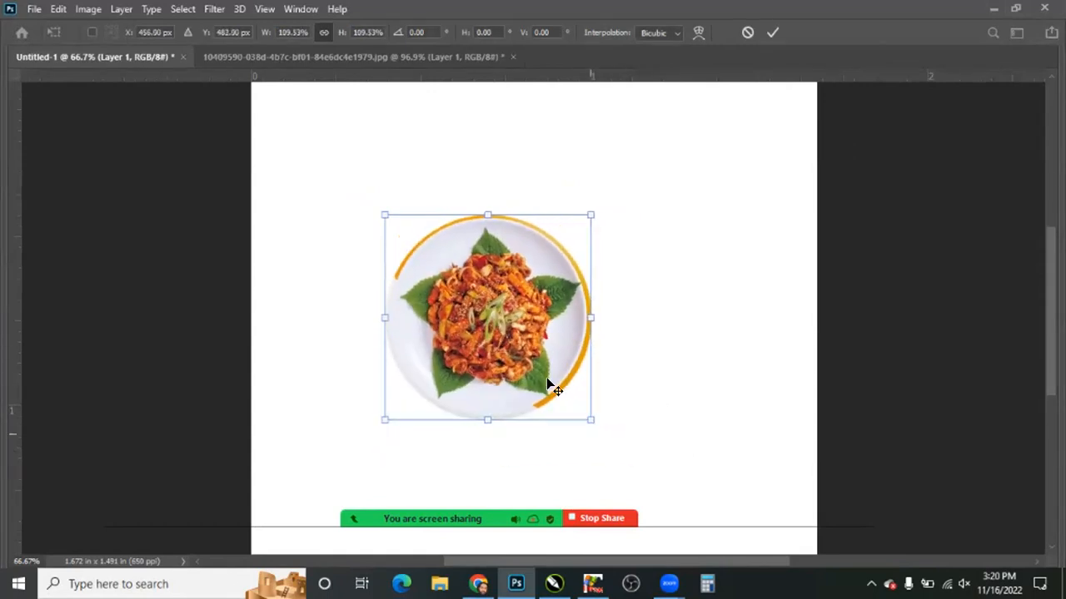
key("Return")
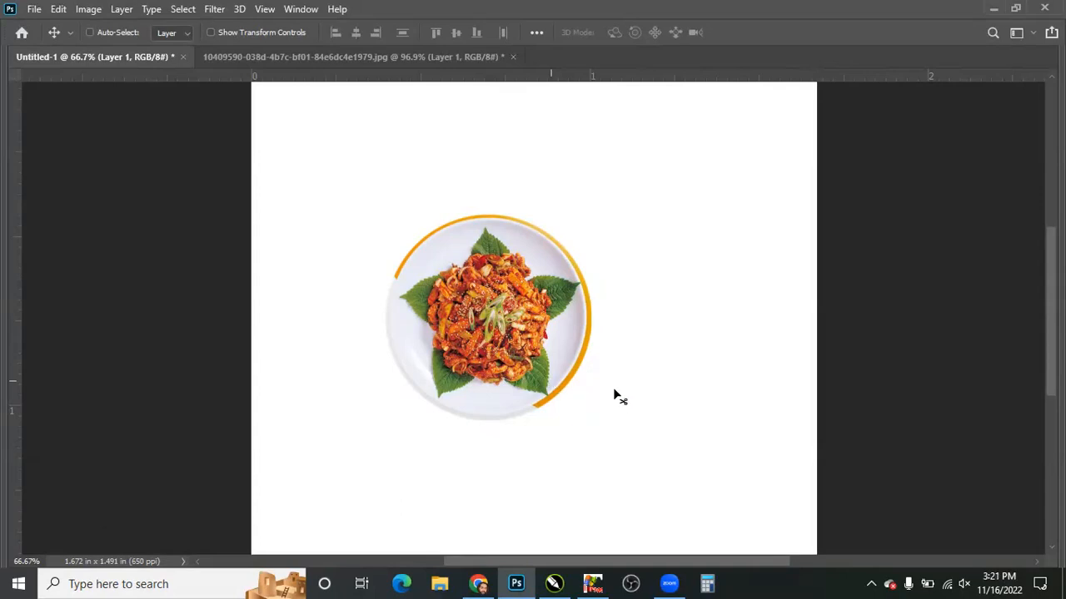
- In the orange flyer document, hide the rulers and squash the selected plate vertically to about 83% of its height
key("ctrl")
key("ctrl+Tab")
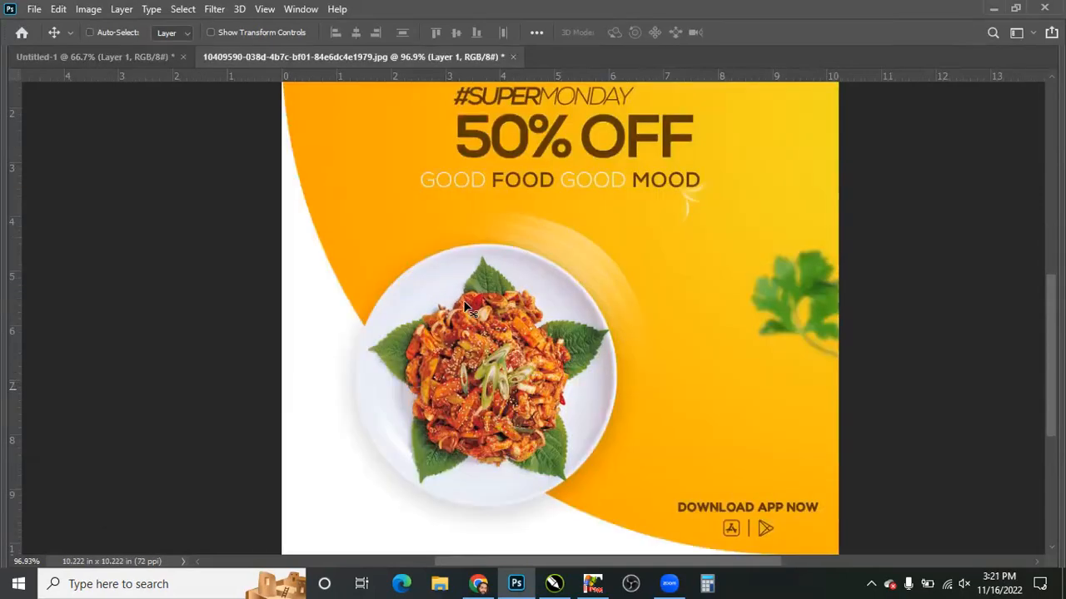
key("ctrl+0")
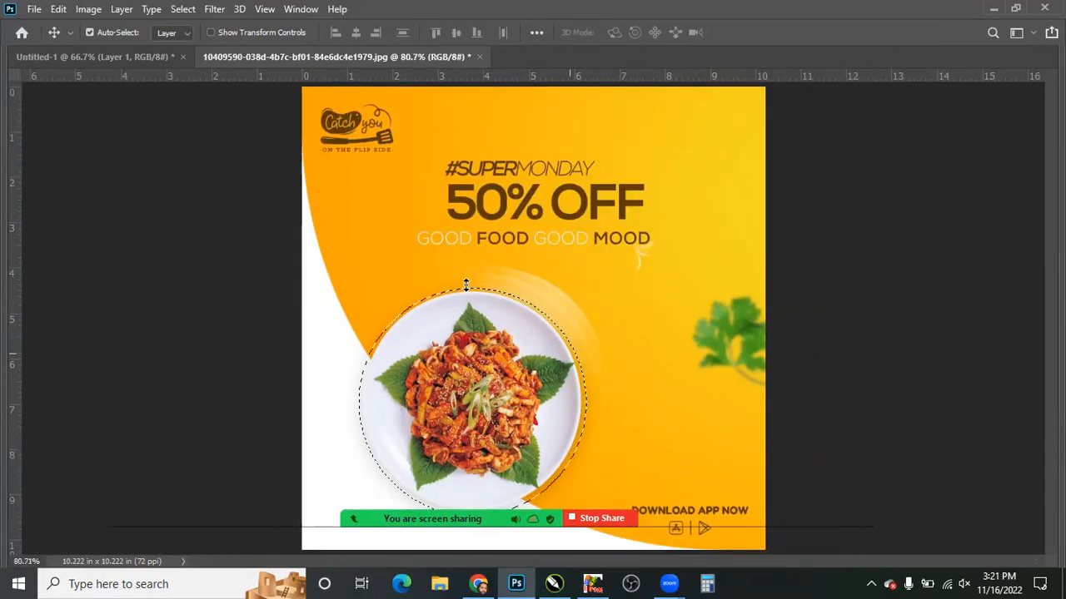
key("ctrl+r")
key("ctrl+t")
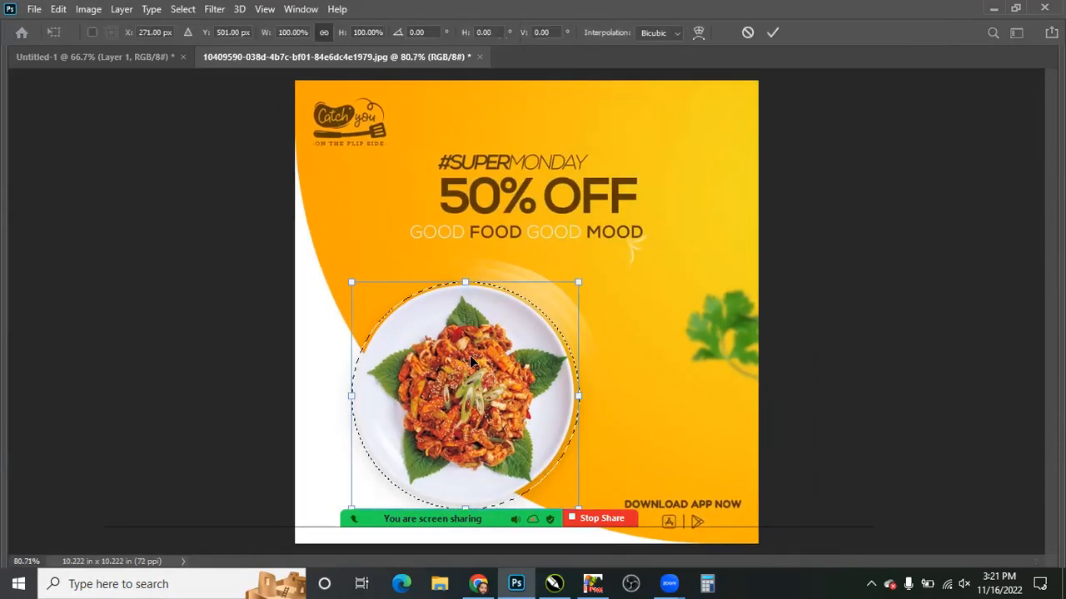
left_click_drag(469, 323, 469, 355)
key("Return")
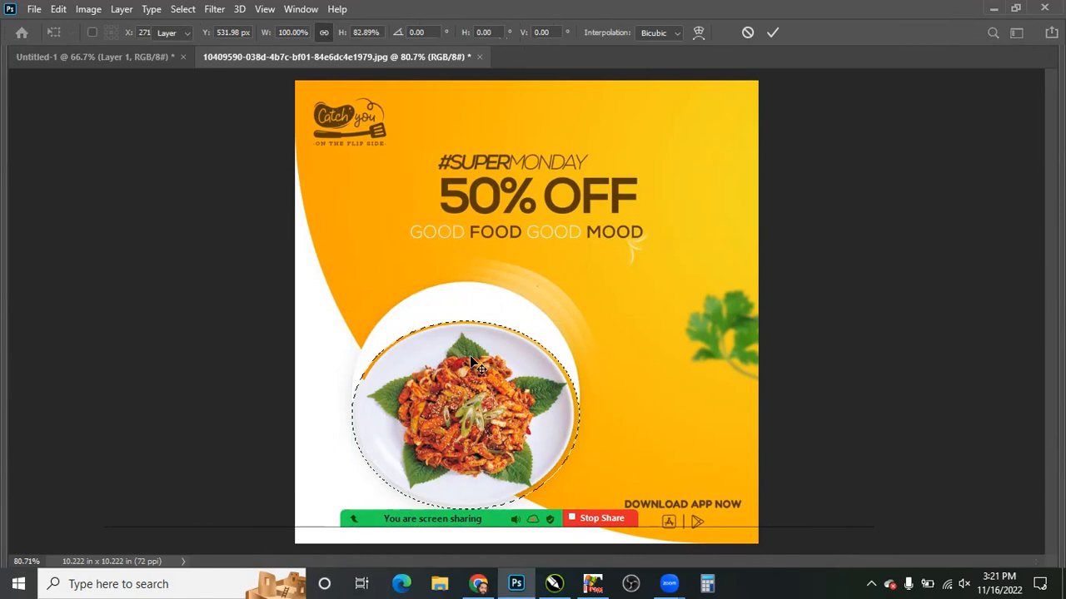
- Deselect the squashed plate, view the whole flyer at a smaller size, and undo back to the round plate with its selection
key("ctrl+d")
key("ctrl+minus")
key("ctrl+minus")
key("ctrl+minus")
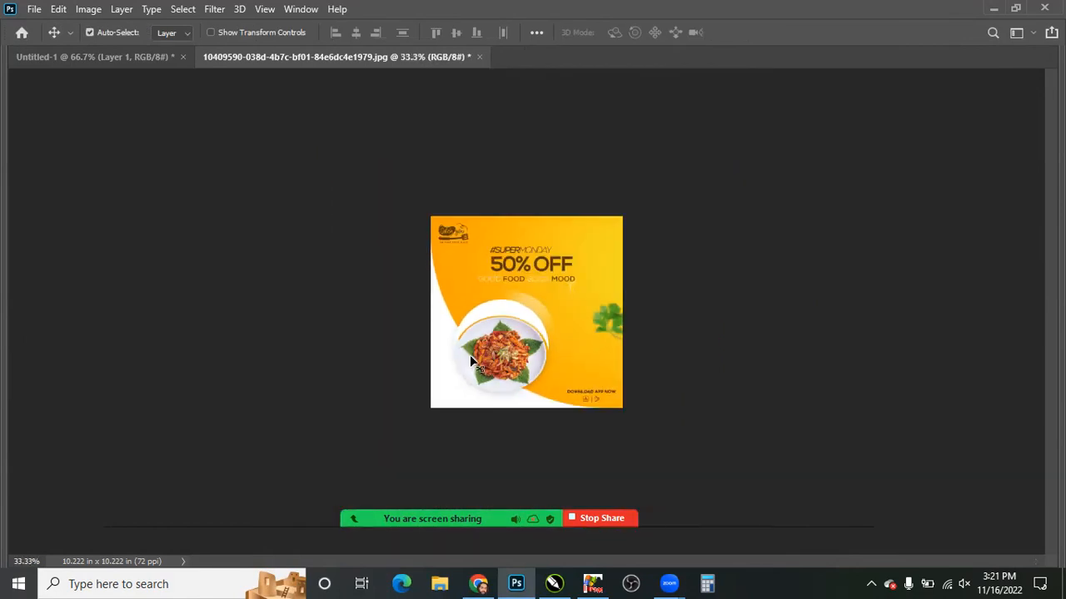
key("ctrl+shift+d")
key("ctrl+0")
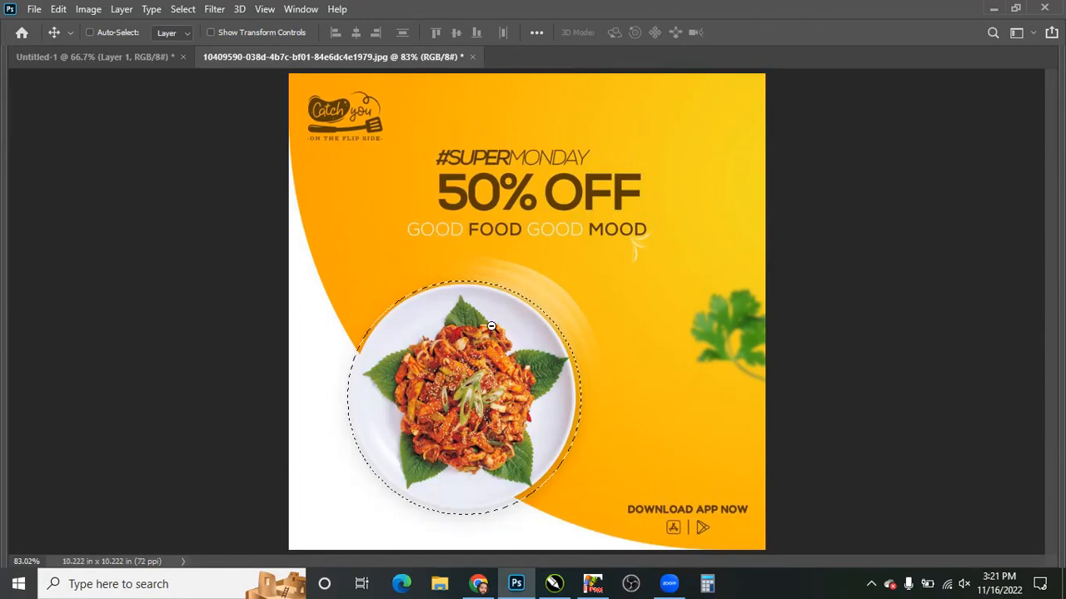
- Switch to WhatsApp in Chrome and examine the Sweet Restourant flyer's food photos, labels and title up close
key("alt+Tab")
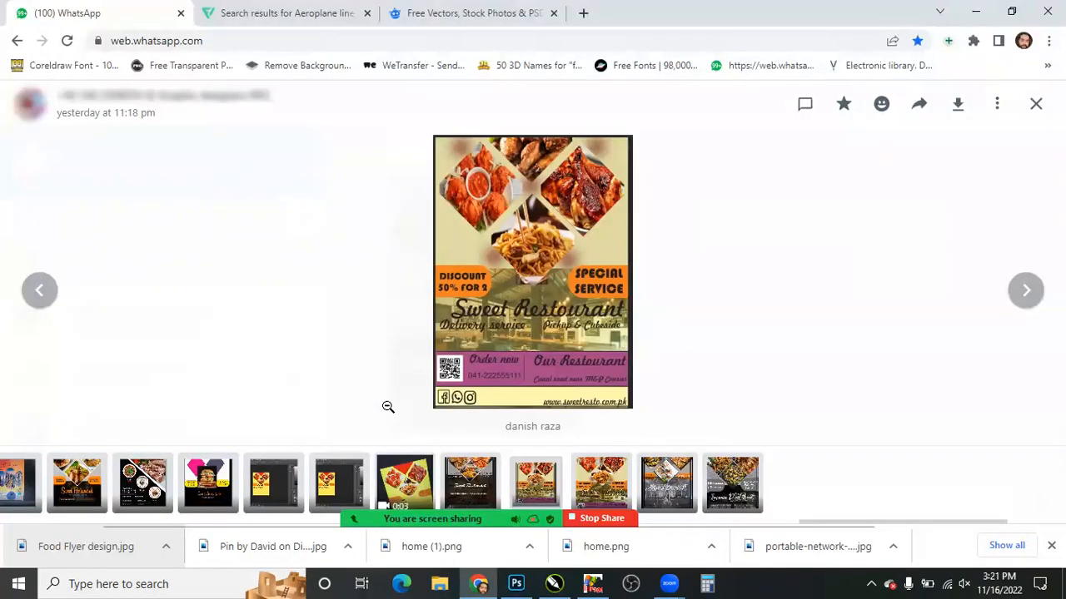
left_click(388, 407)
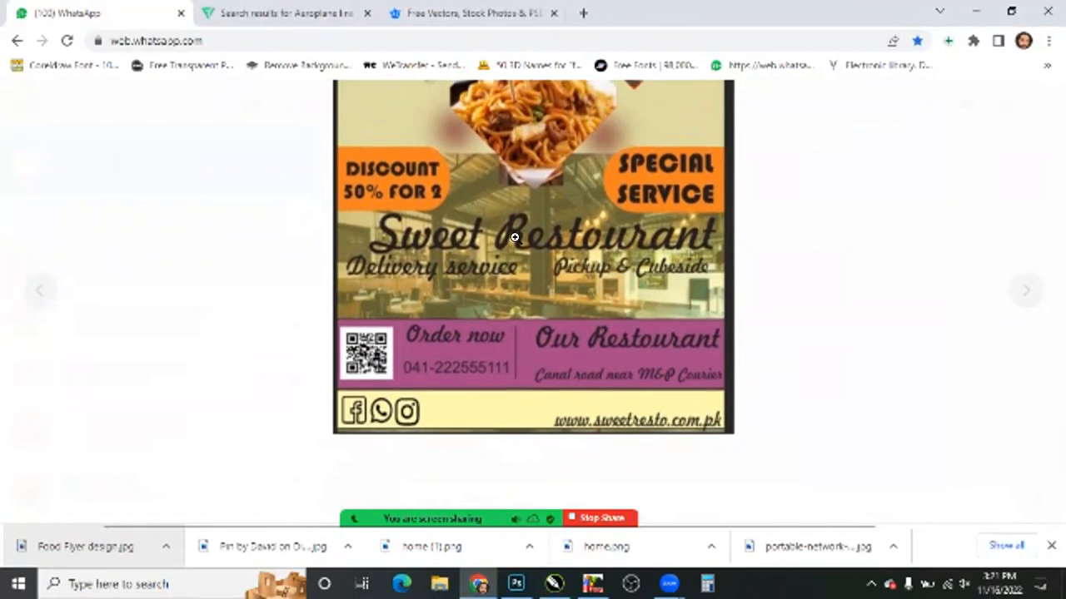
left_click(448, 222)
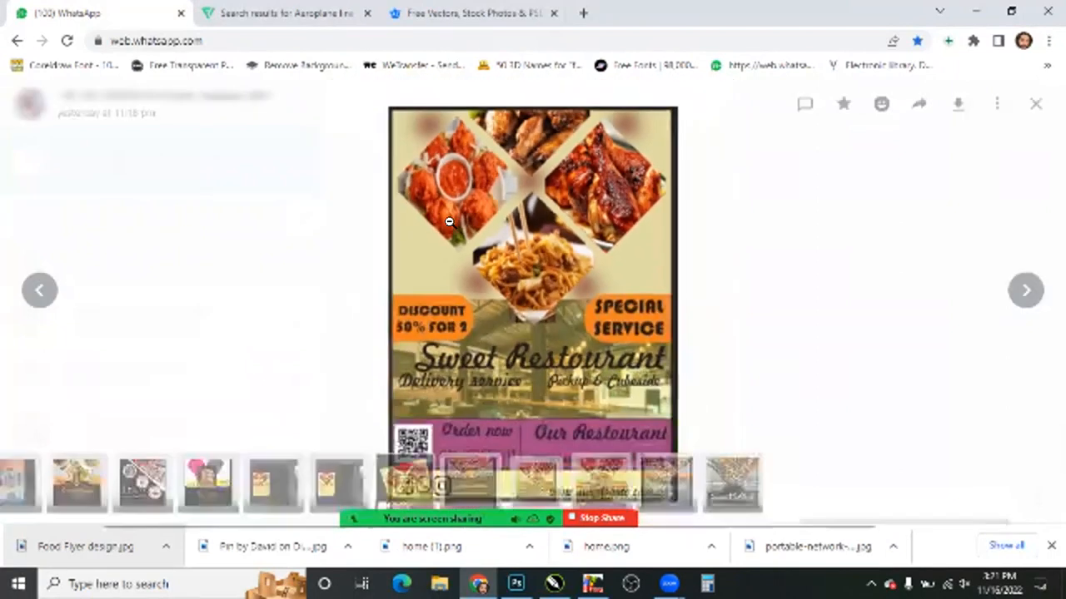
left_click(425, 200)
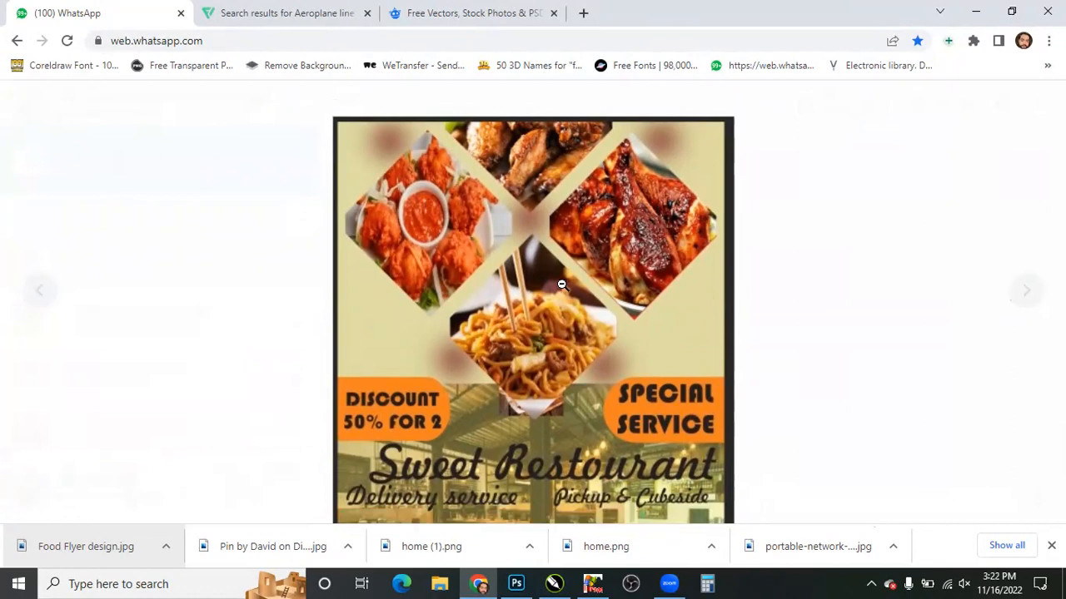
scroll(565, 286, "down", 1)
scroll(545, 175, "down", 1)
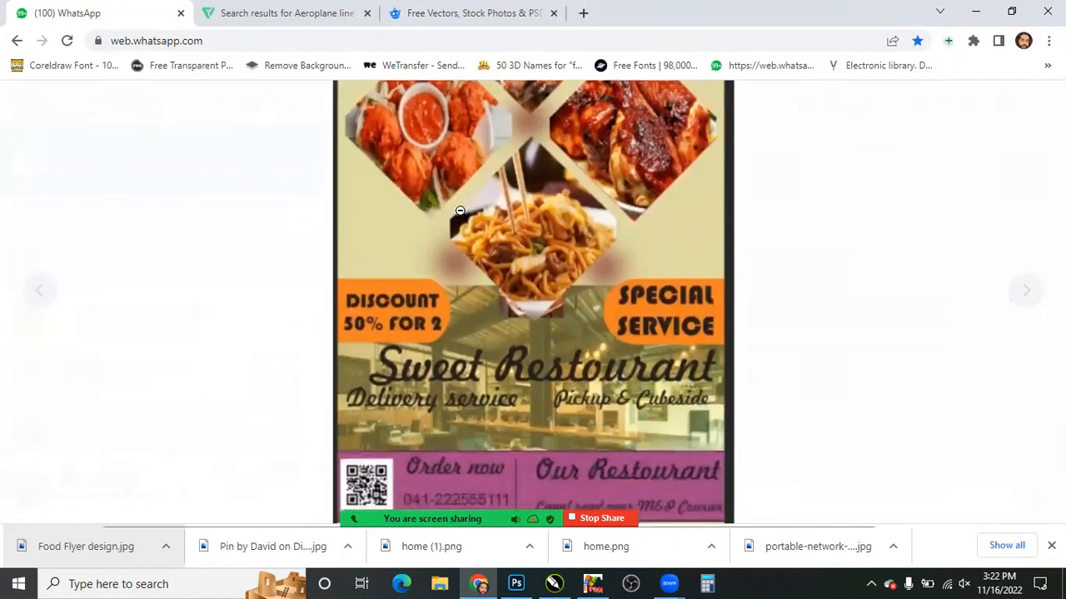
scroll(442, 223, "up", 3)
scroll(452, 211, "down", 2)
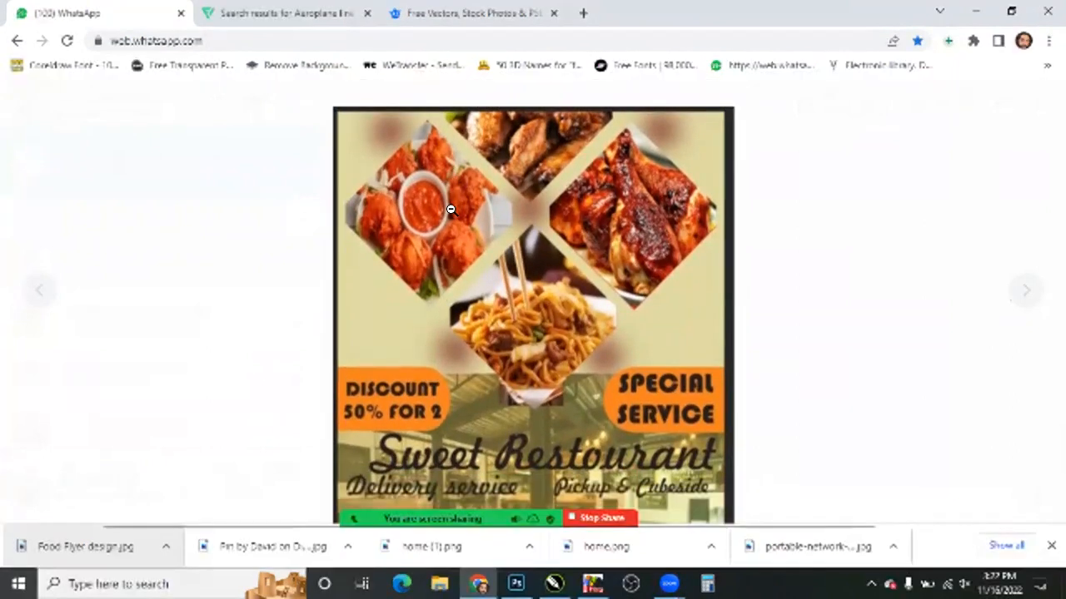
left_click(530, 244)
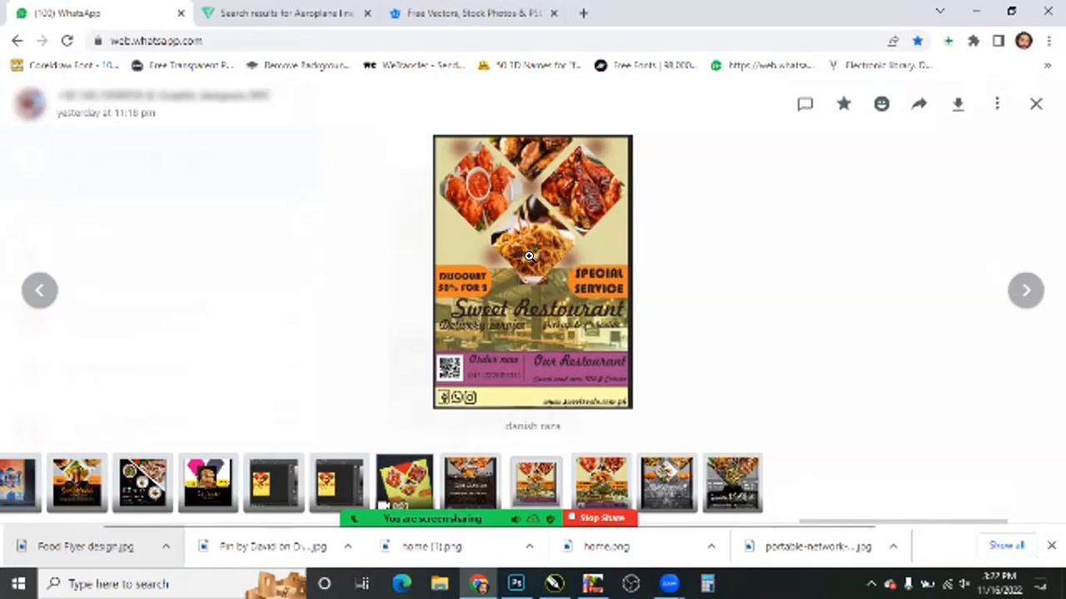
- Browse back through the earlier shared images to the black Food Lover flyer with the pizza, salad and meat plates
key("Left")
key("Left")
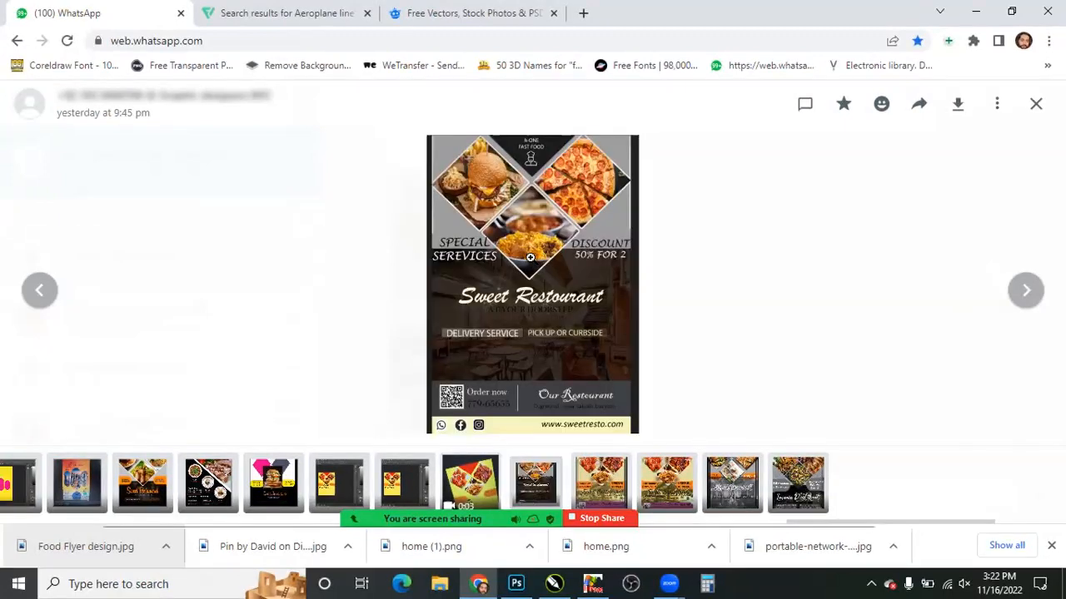
key("Left")
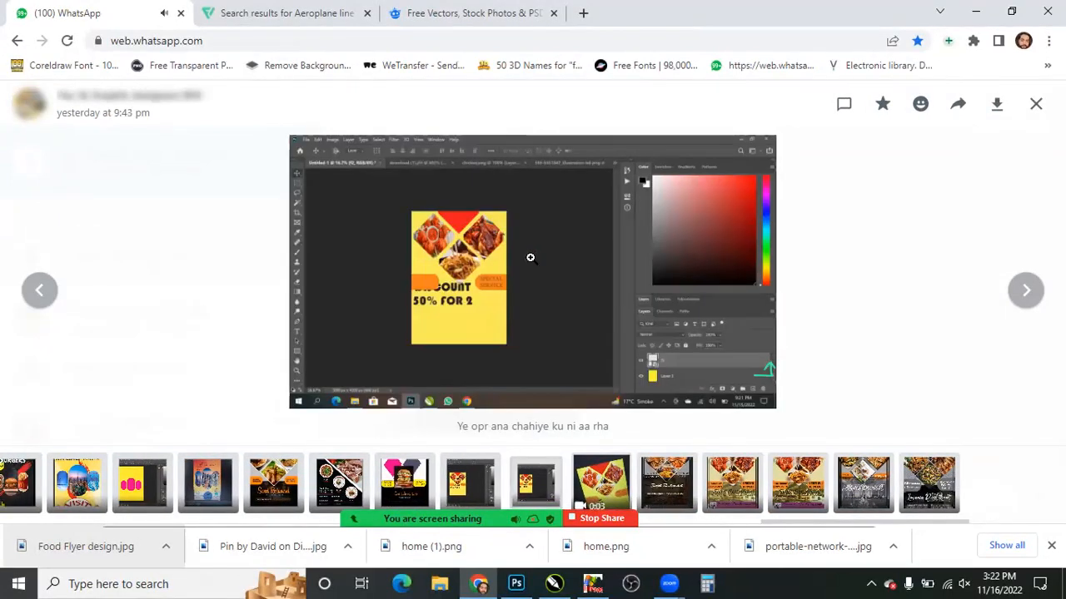
key("Left")
key("Left")
key("Left")
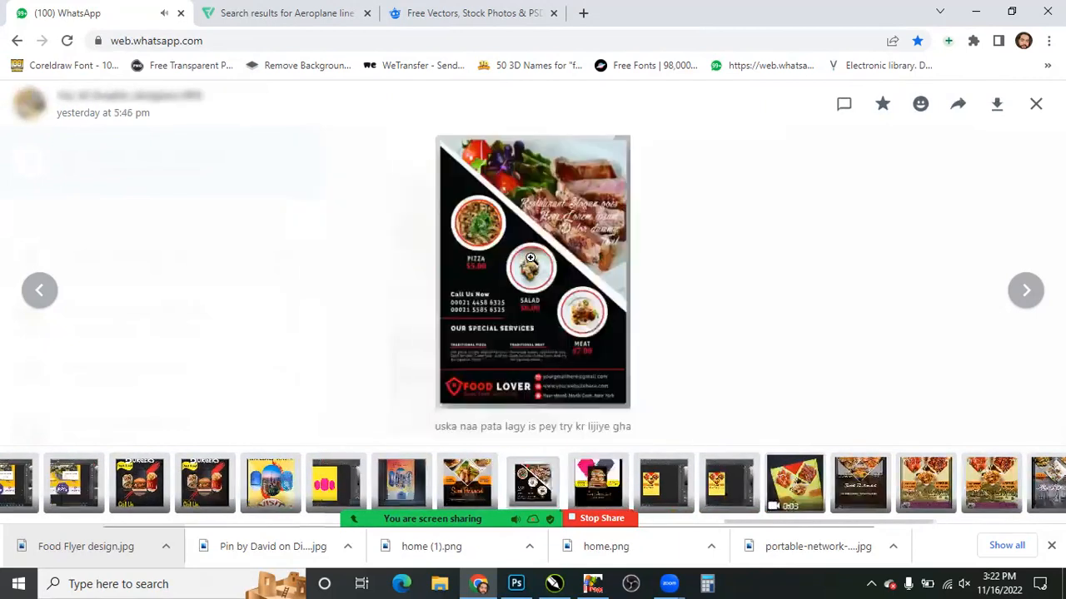
- Browse forward through the shared images to the Lasania Resturant flyer, look it over, and return to the group chat
key("Left")
key("Right")
key("Right")
key("Right")
key("Right")
key("Right")
key("Right")
key("Right")
key("Right")
key("Right")
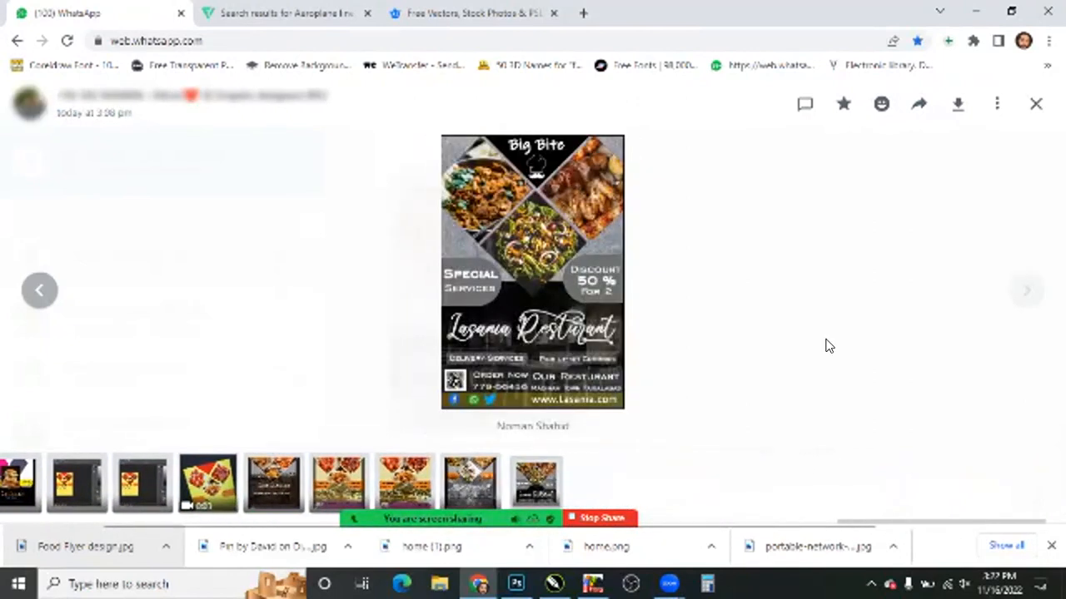
key("Escape")
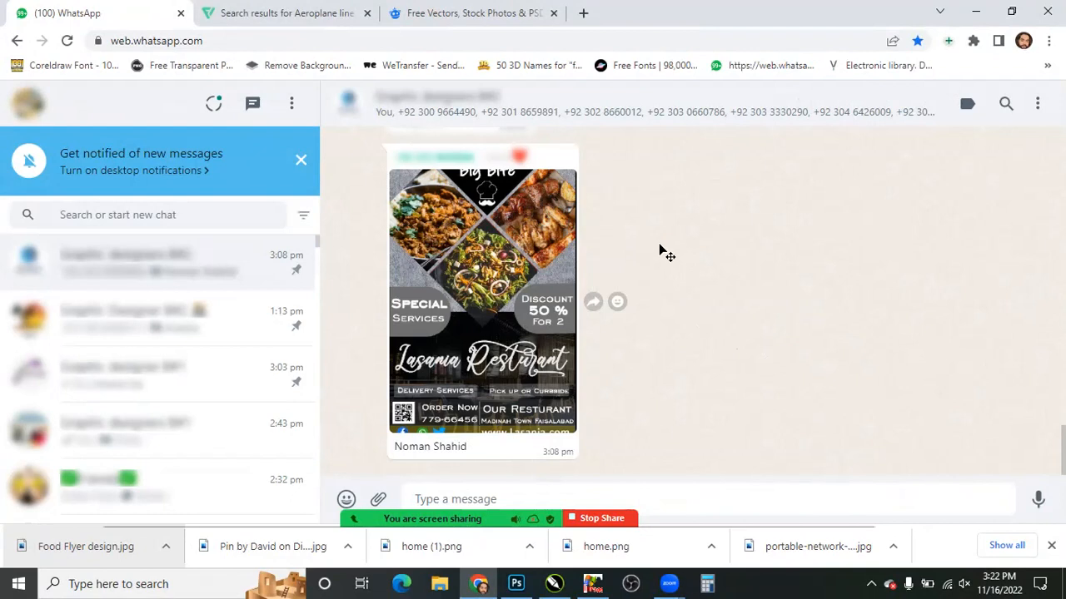
- Switch to Photoshop and save the orange flyer as a JPEG at Maximum quality 12
key("alt+Tab")
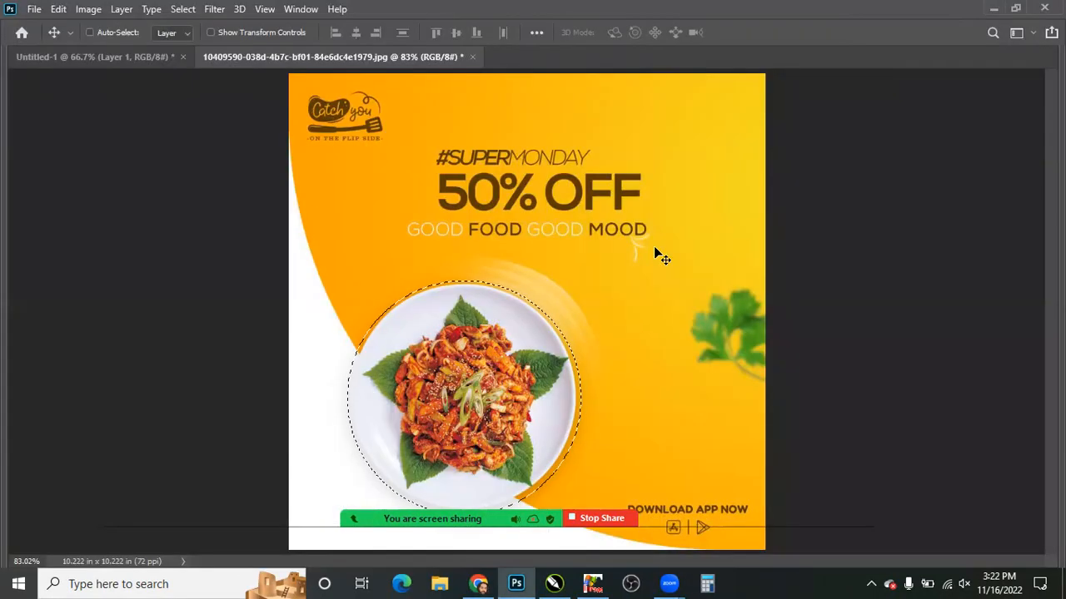
key("ctrl")
key("ctrl+minus")
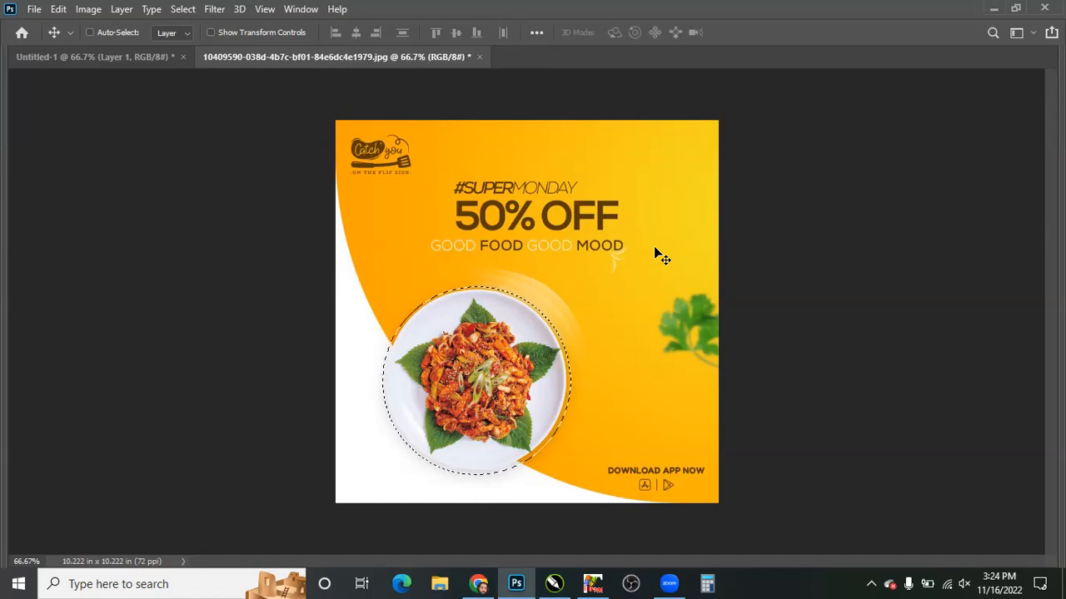
key("ctrl+s")
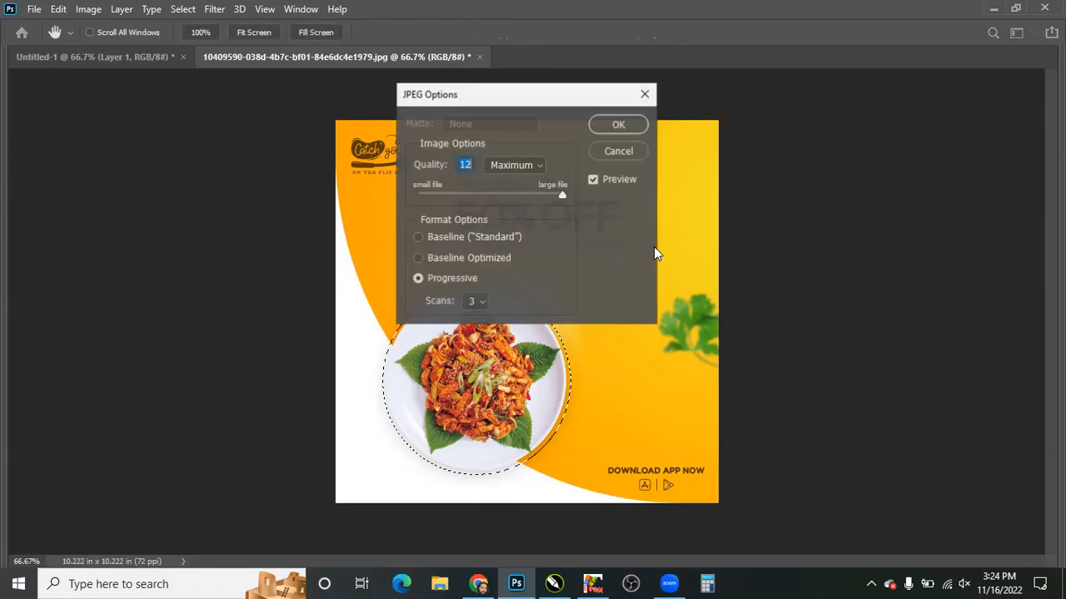
key("Return")
- Switch to WhatsApp in Chrome, view the Lasania Resturant flyer, and examine the black Food Lover flyer in the second group chat up close
key("alt+Tab")
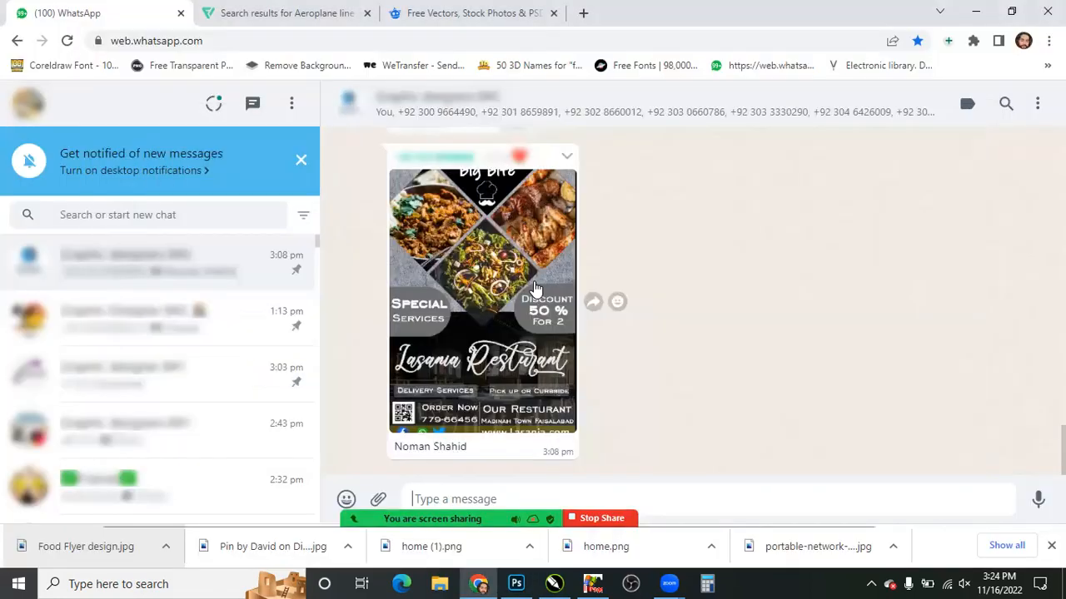
left_click(468, 277)
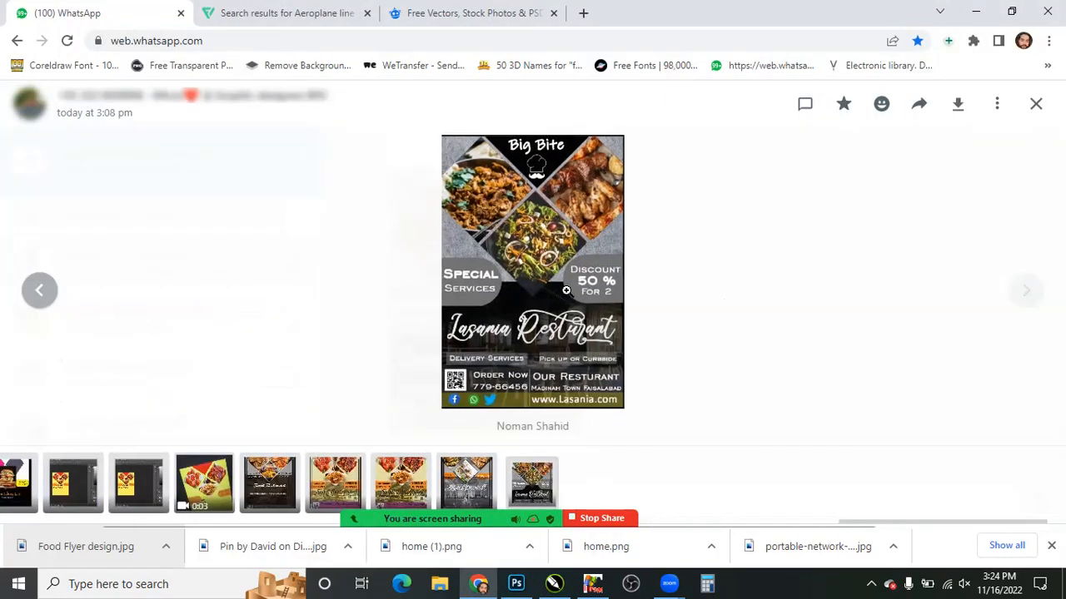
left_click(171, 298)
left_click(246, 339)
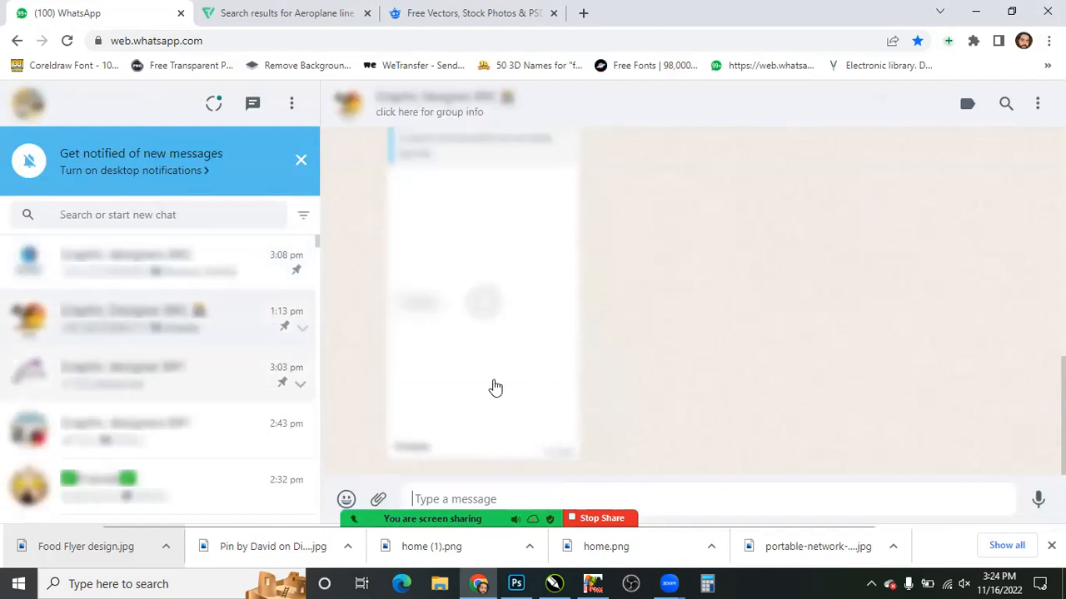
left_click(502, 348)
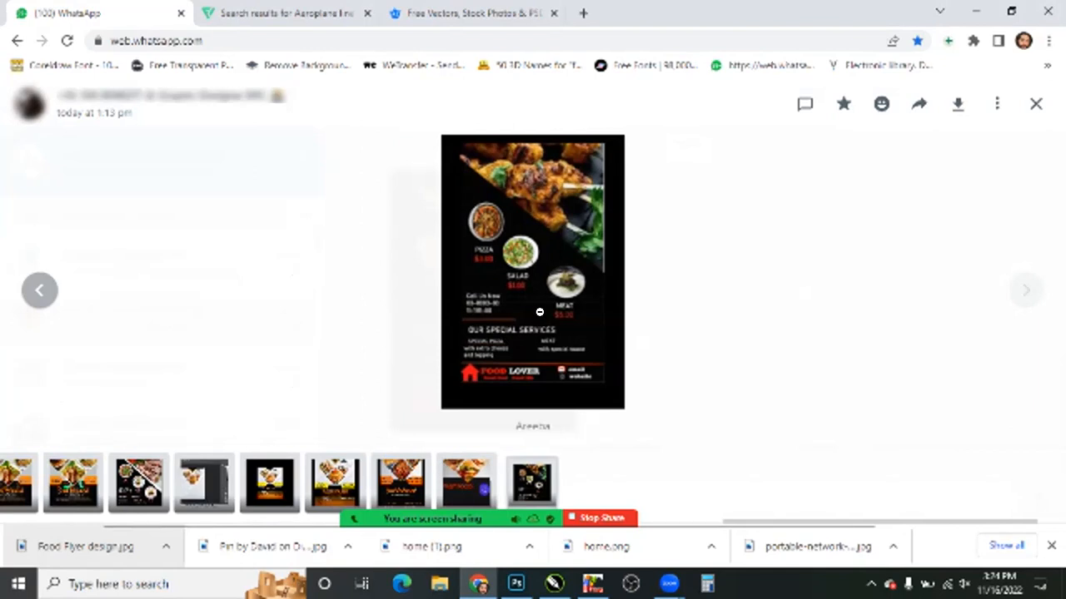
left_click(537, 321)
left_click(537, 291)
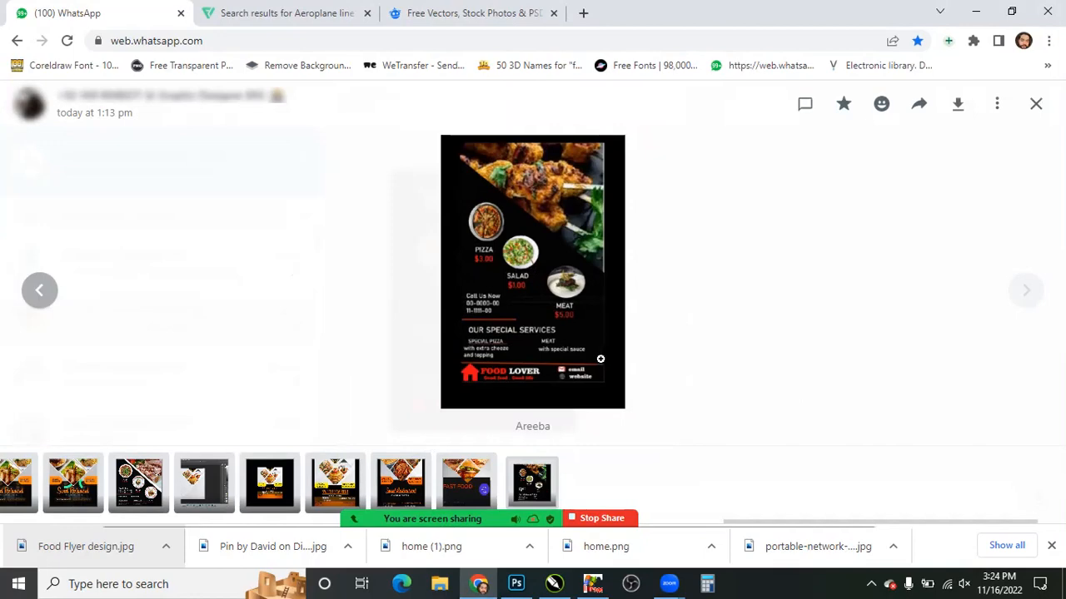
- Switch back to Photoshop, clear the plate selection in the orange flyer, and show the rulers
key("alt+Tab")
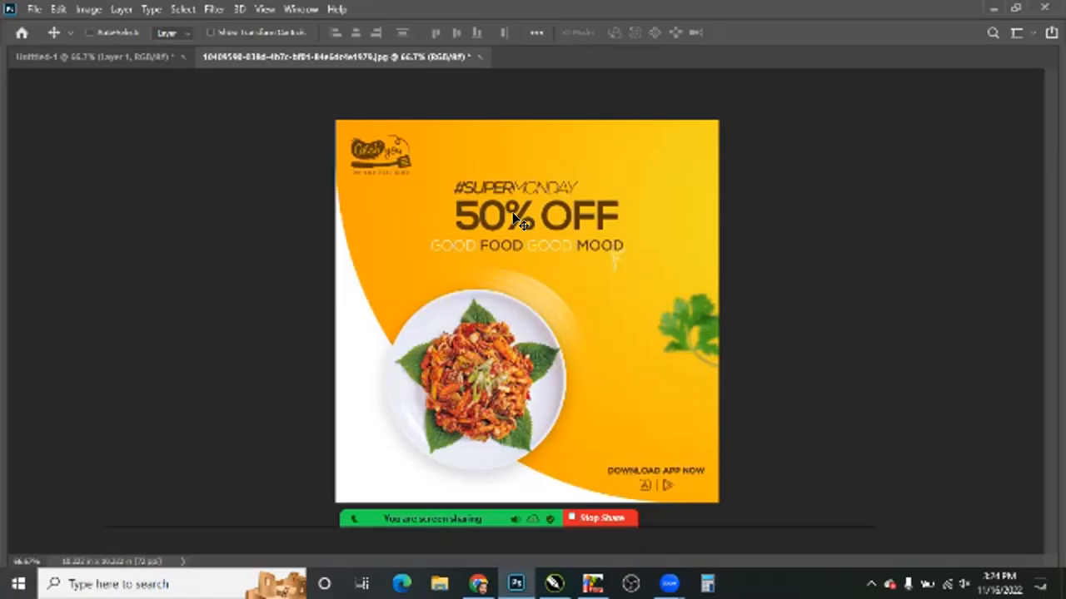
key("ctrl+w")
left_click(513, 220)
key("ctrl+minus")
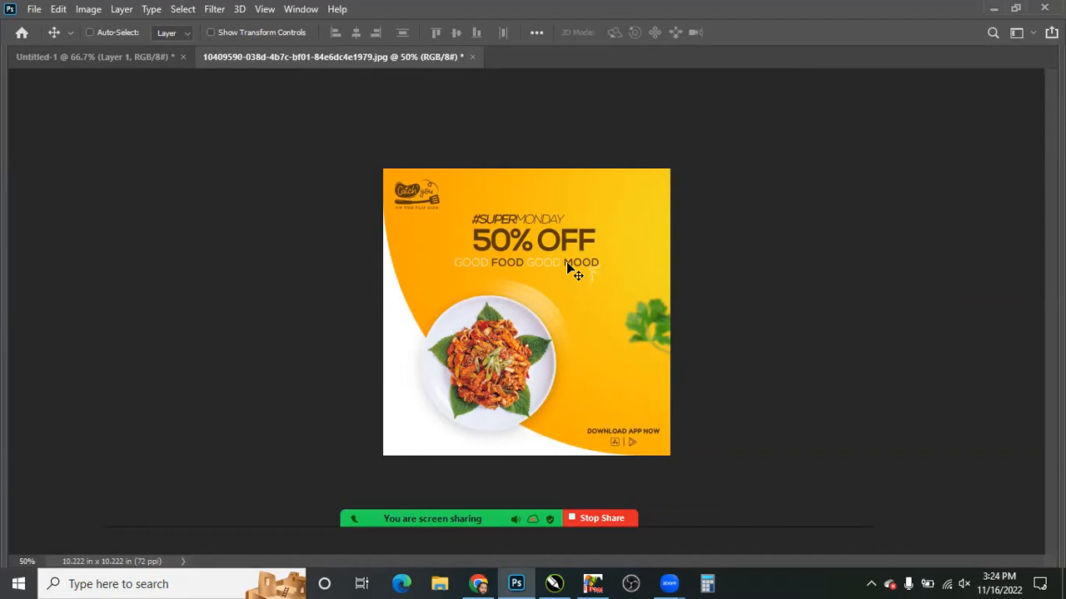
key("ctrl+r")
key("ctrl+minus")
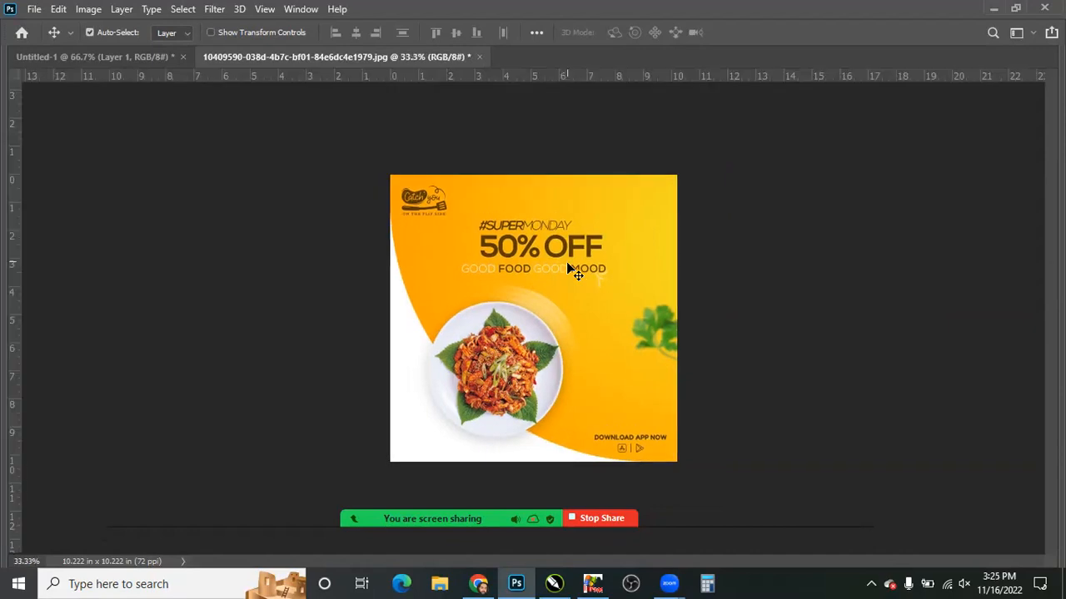
key("ctrl+0")
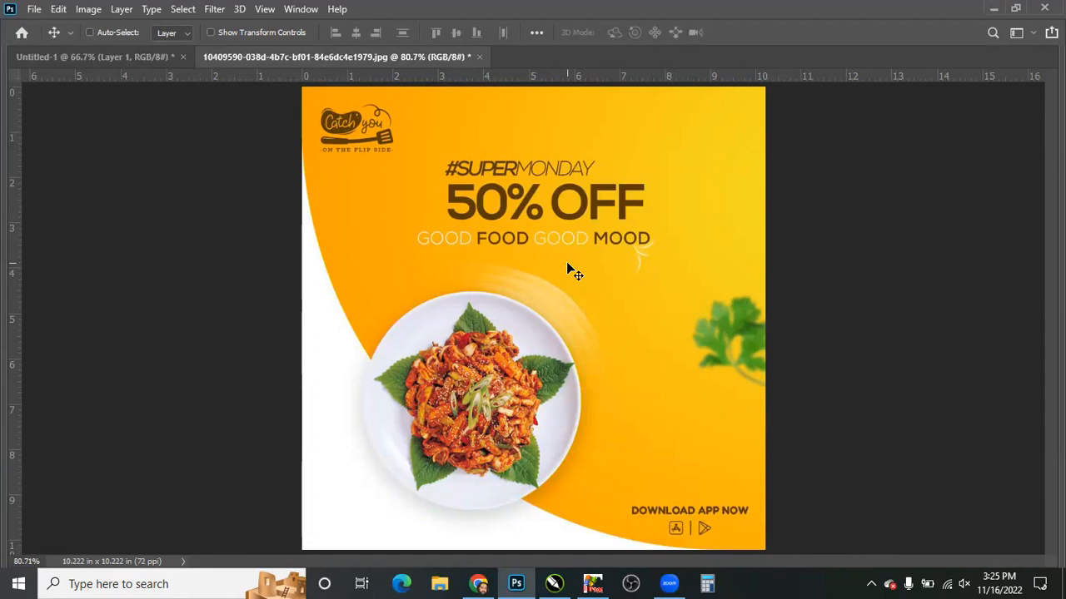
key("ctrl")
key("ctrl+o")
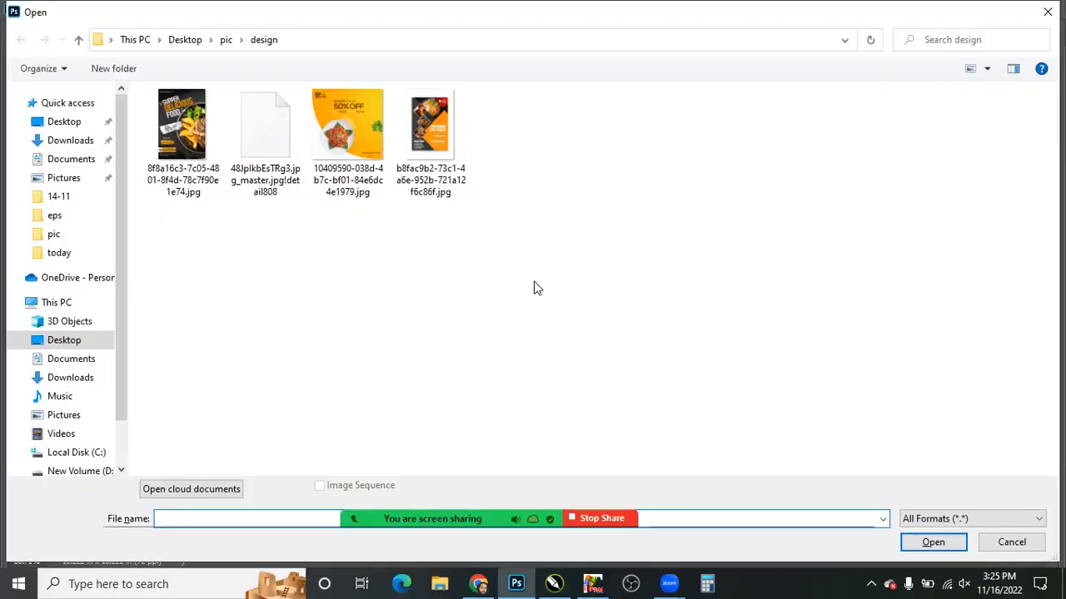
key("Escape")
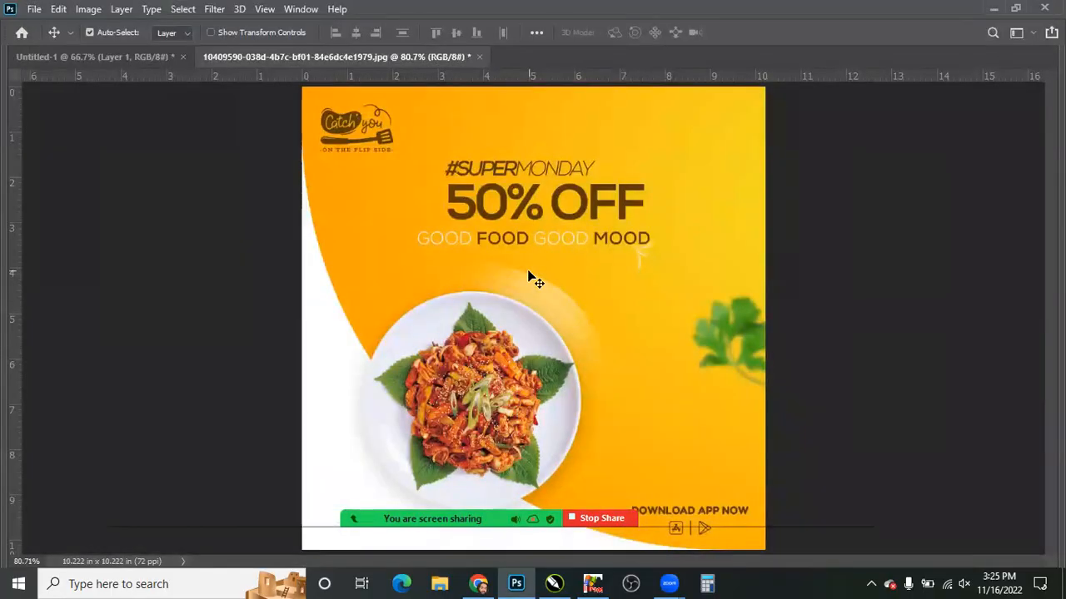
- Start saving the orange flyer under a new file type, choosing the Photoshop PSD format
key("ctrl+minus")
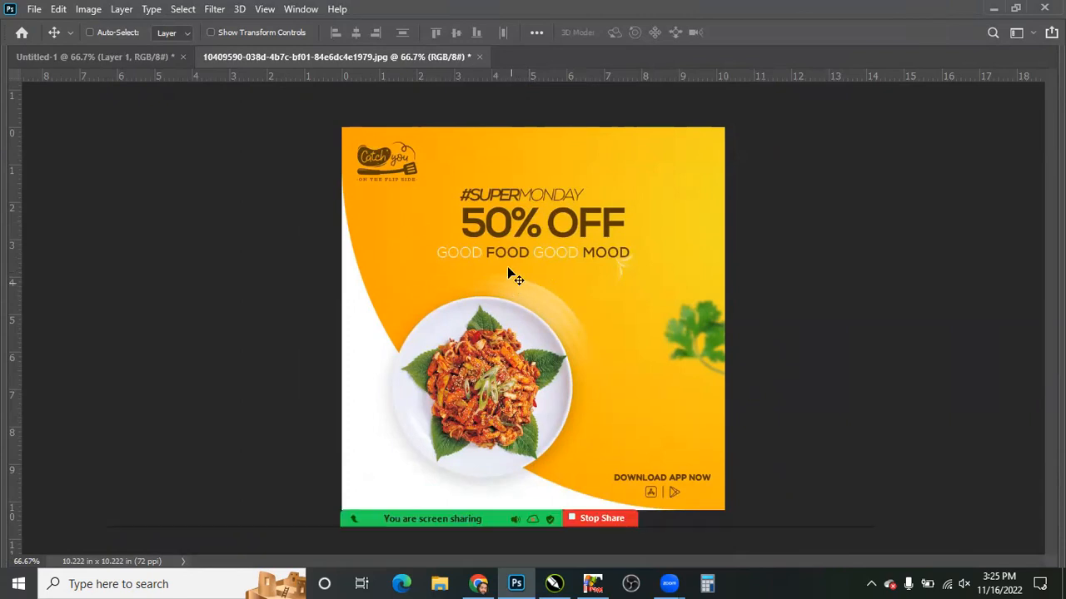
key("ctrl")
key("ctrl+shift+s")
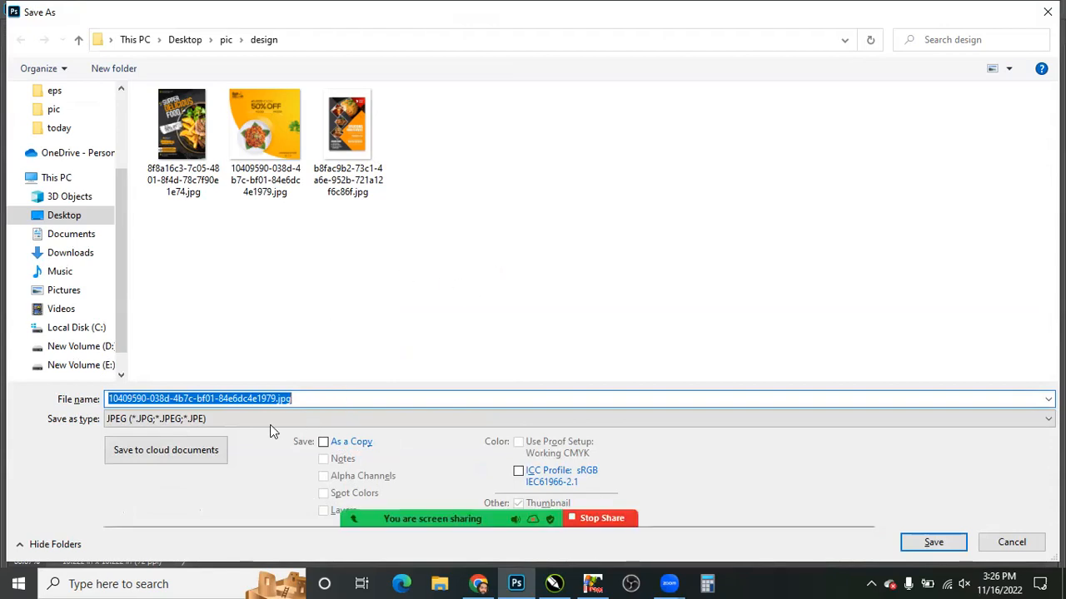
left_click(290, 417)
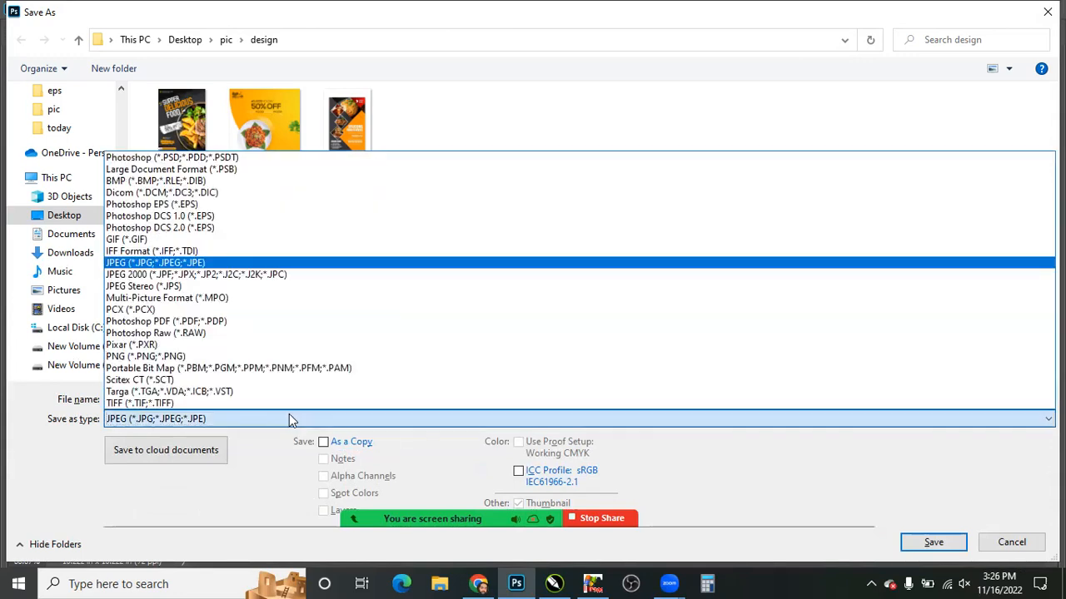
key("p")
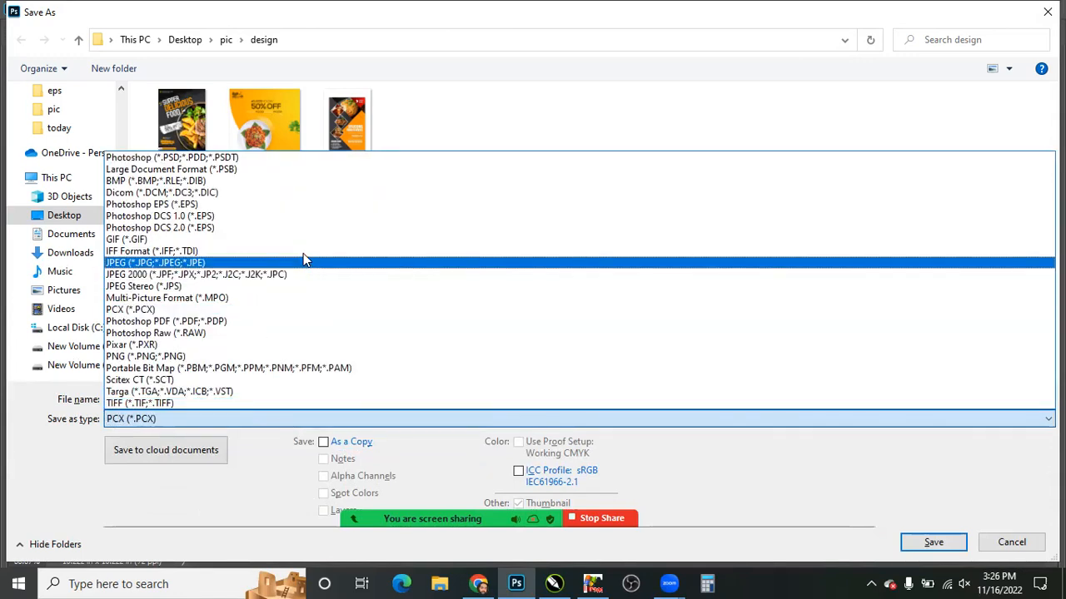
left_click(269, 158)
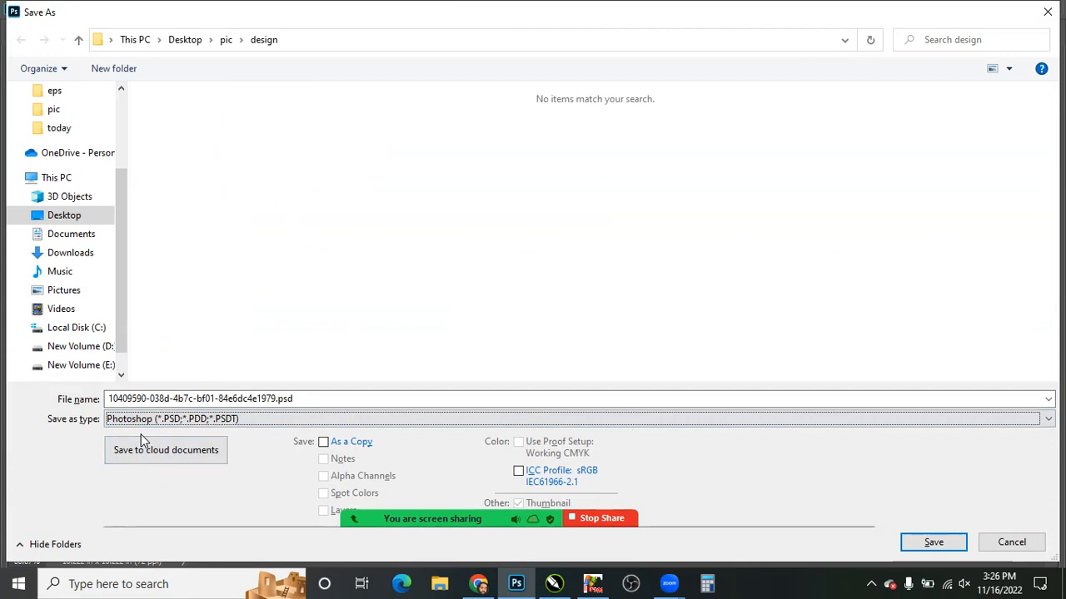
- Name the file 222, review the available file formats, and keep the Photoshop PSD type
left_click(277, 398)
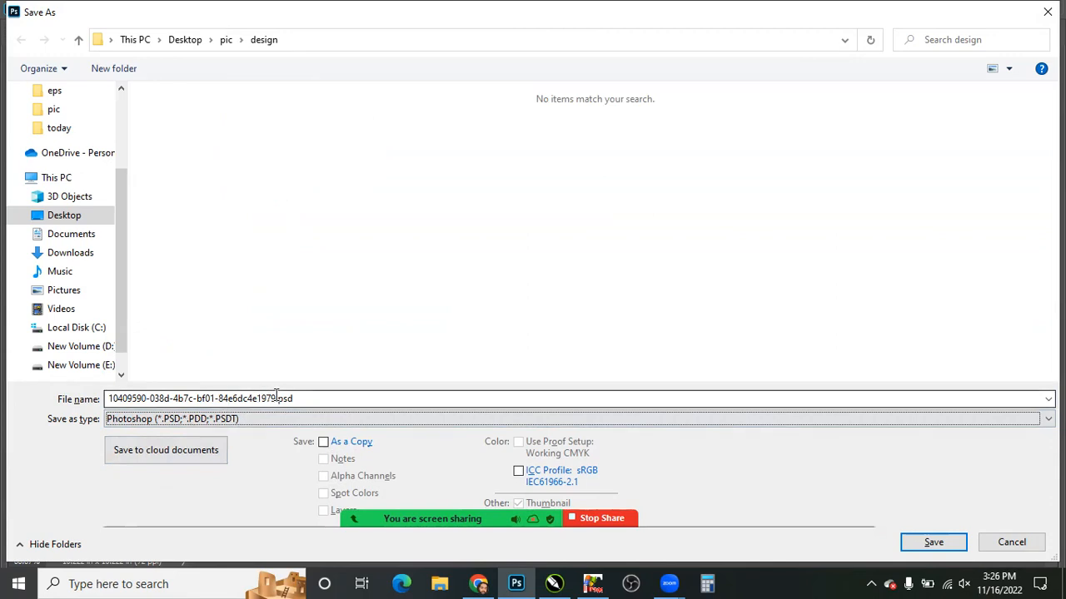
double_click(276, 396)
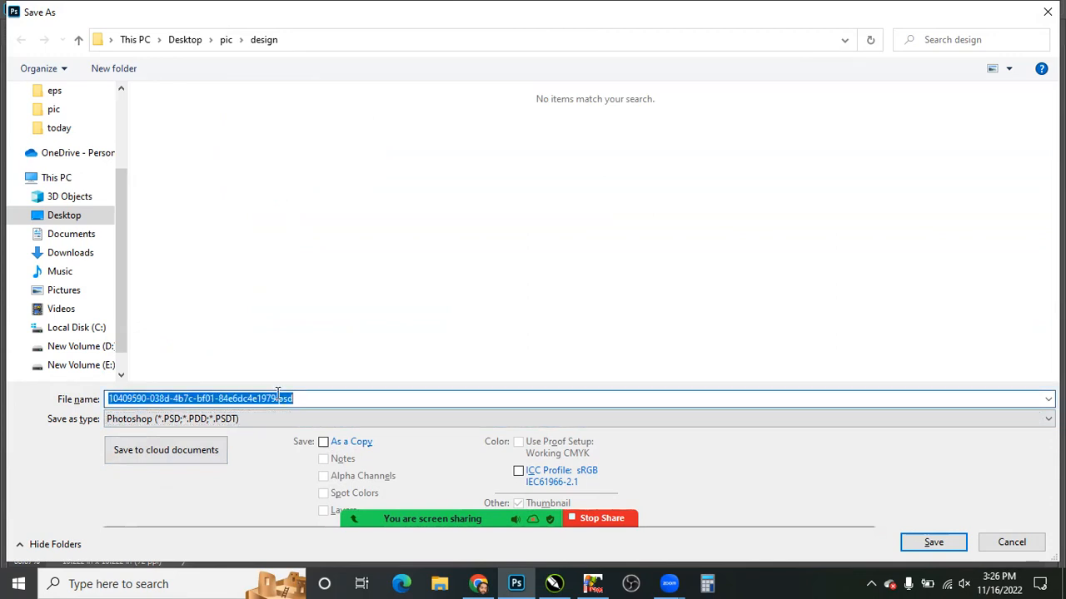
type("222")
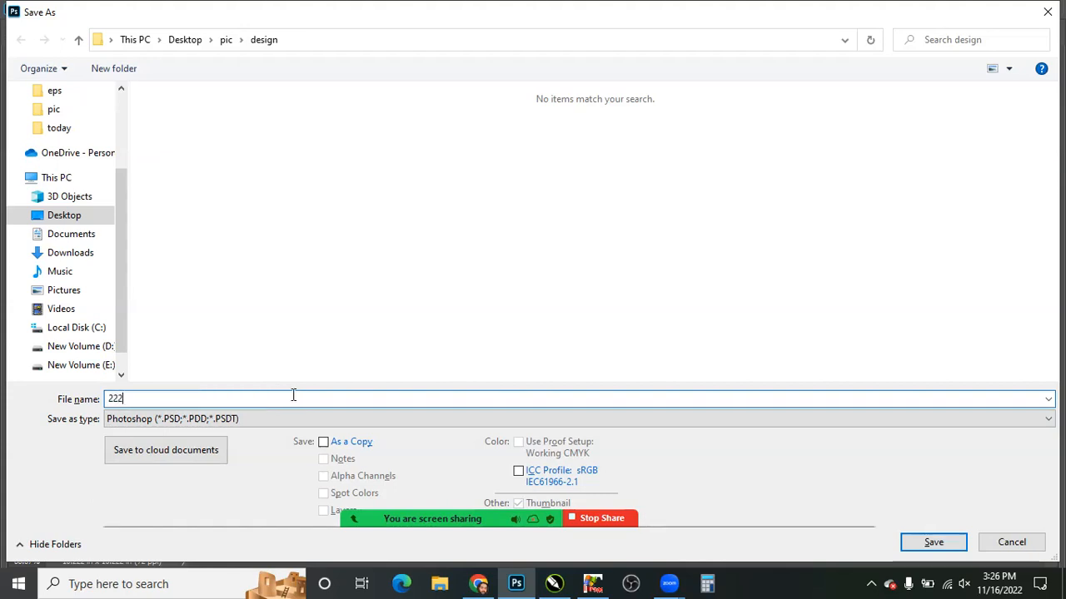
left_click(278, 418)
left_click(278, 419)
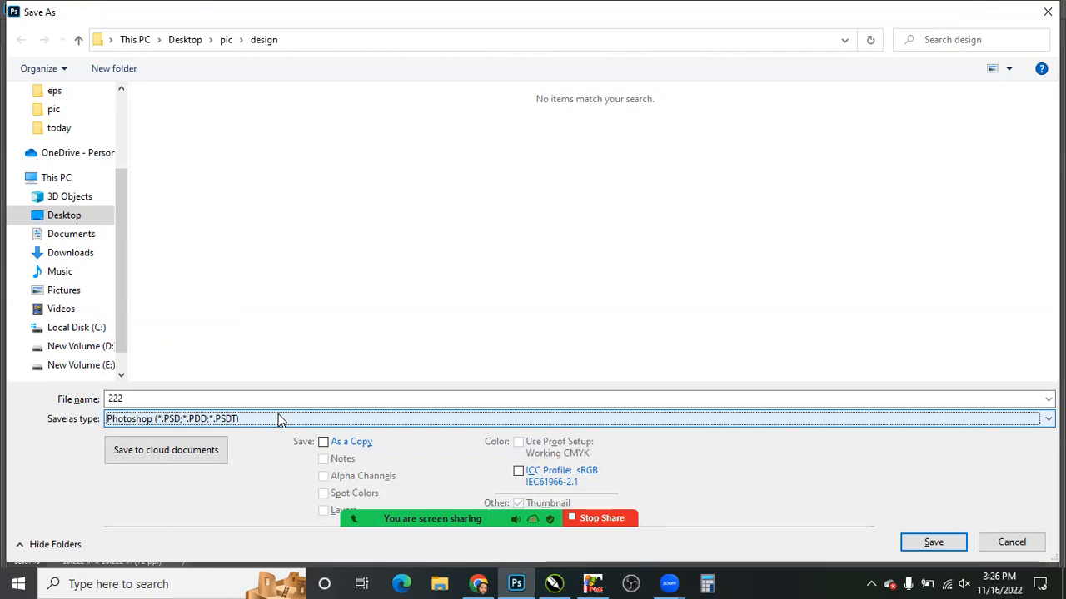
left_click(278, 414)
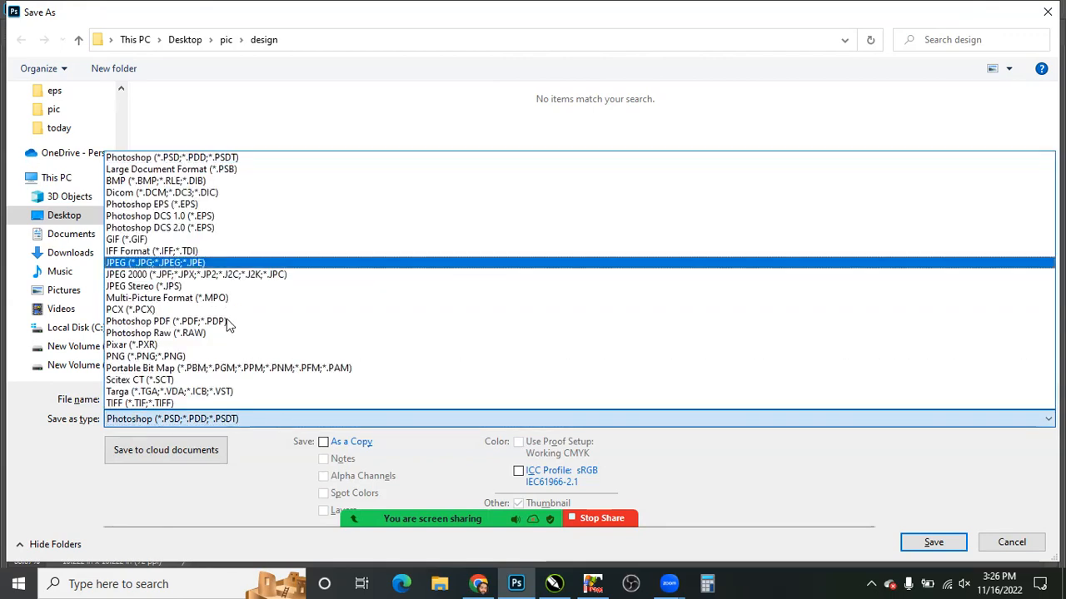
left_click(242, 423)
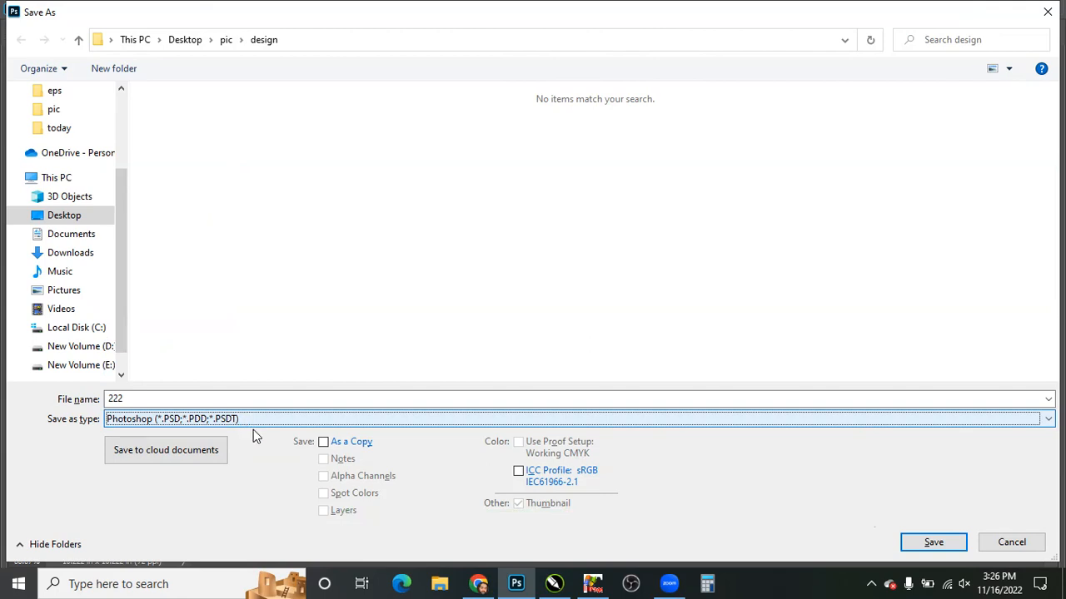
- Switch to WhatsApp to examine the Food Lover flyer's pizza, salad and meat plates enlarged, and return to Photoshop's save dialog
key("alt+Tab")
left_click(494, 285)
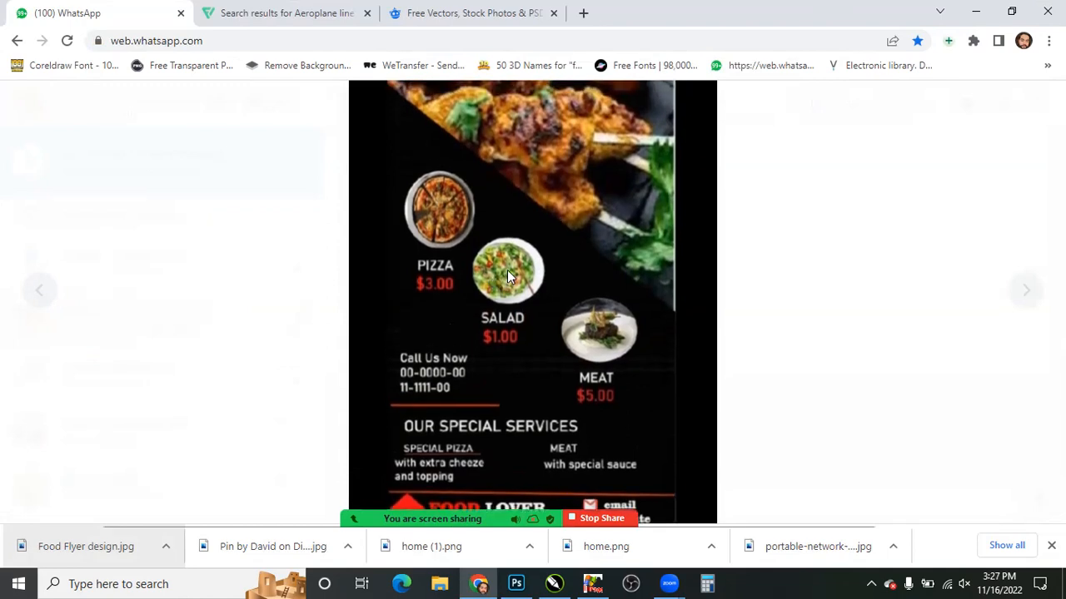
key("alt+Tab")
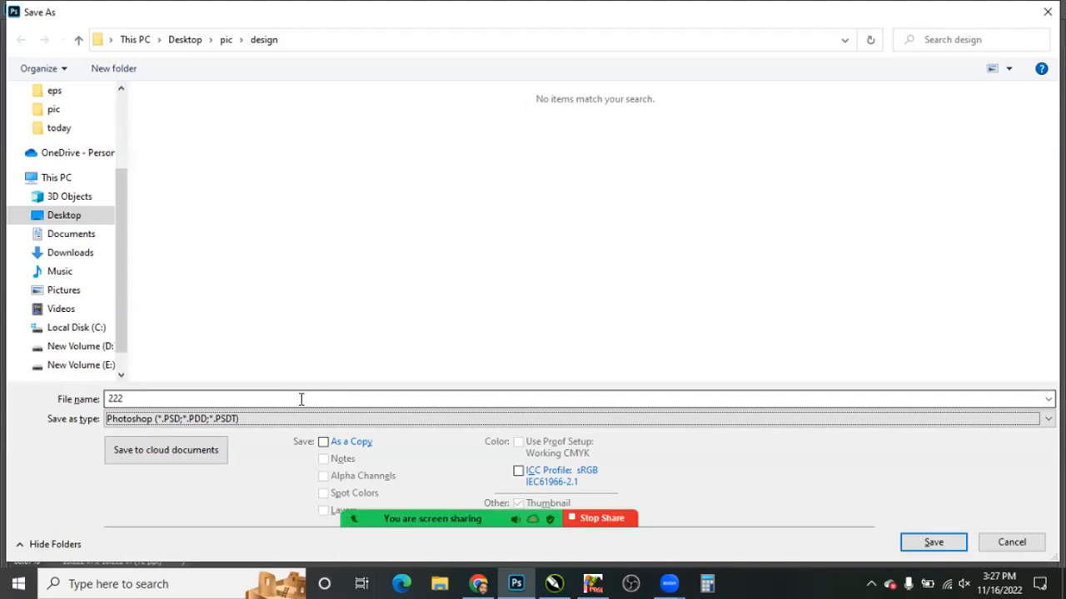
- Save the orange flyer as 222.psd in the design folder
key("shift+Tab")
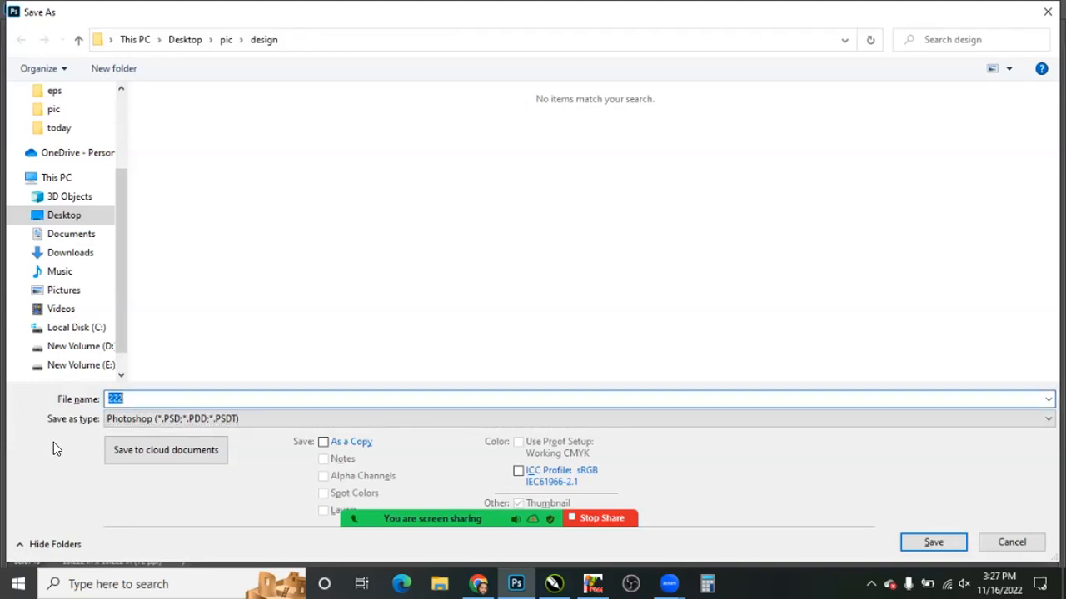
left_click(153, 426)
left_click(189, 456)
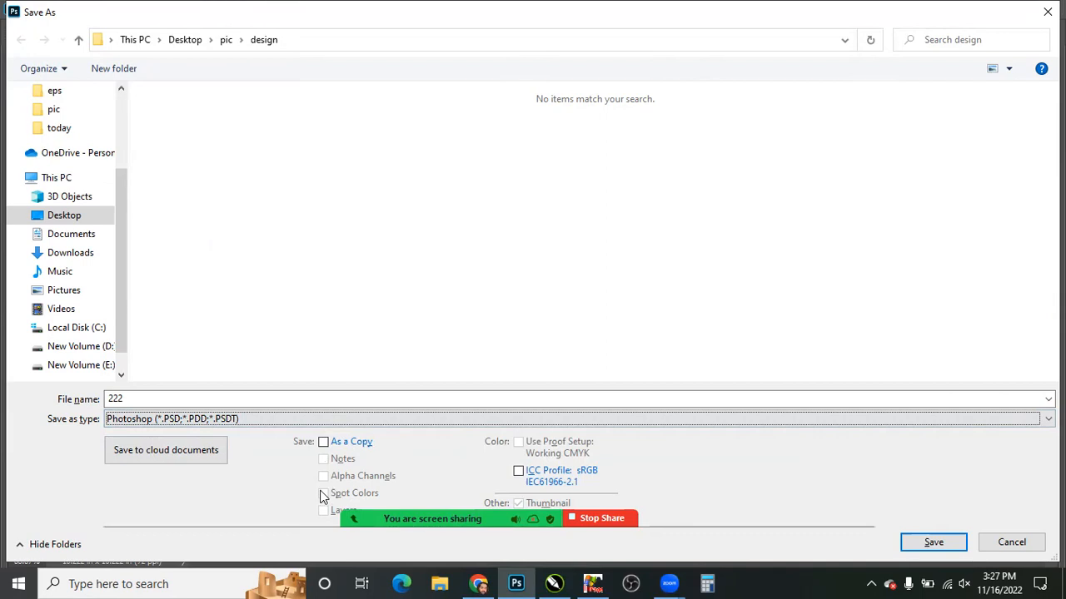
left_click(933, 546)
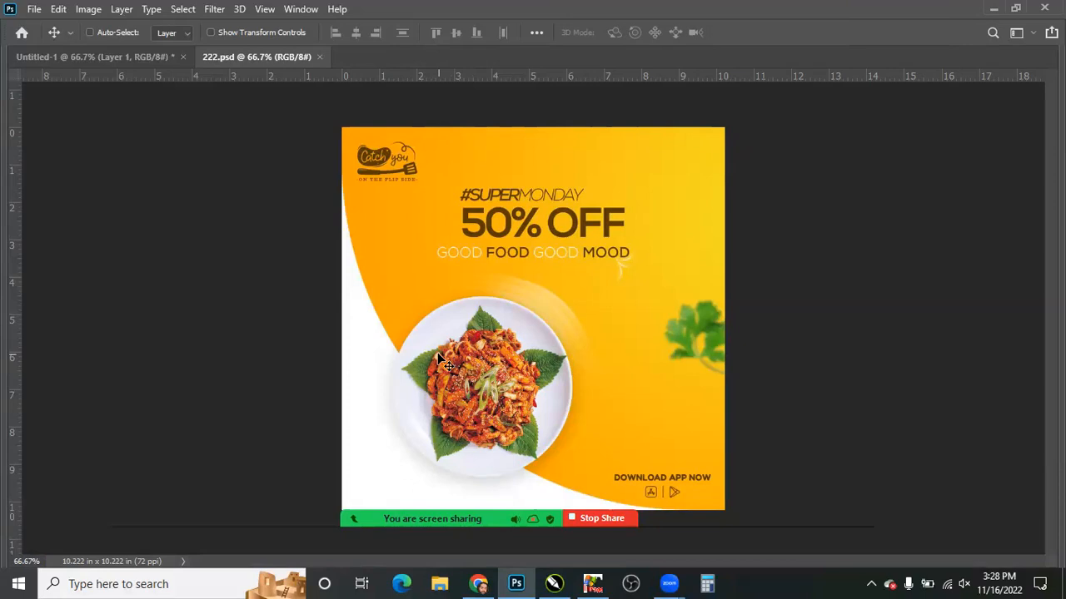
- Close the 222.psd flyer and the untitled document containing the plate
key("ctrl")
key("ctrl+w")
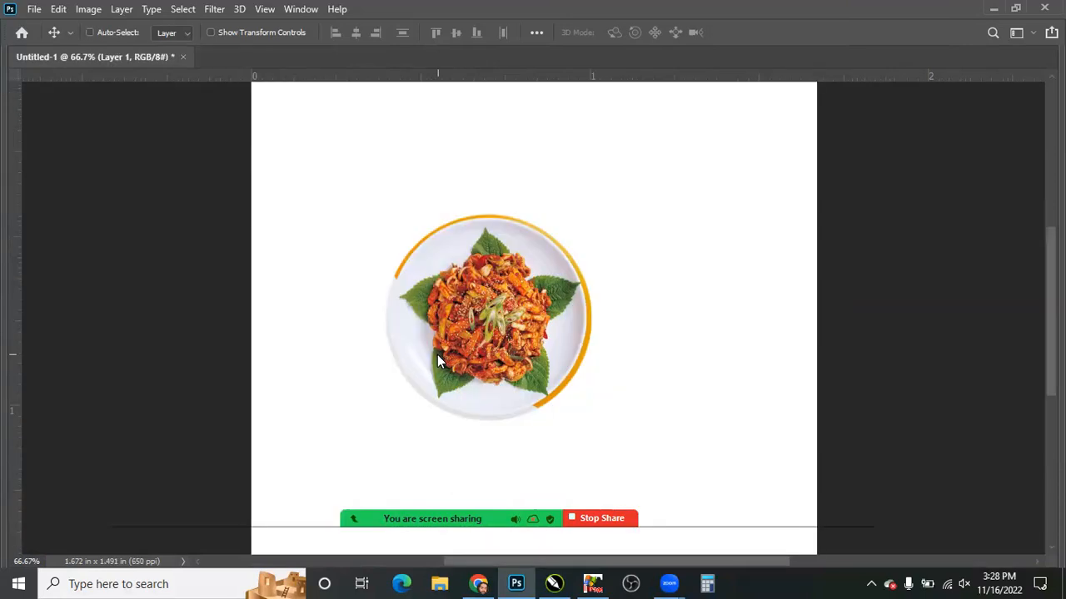
key("ctrl+w")
key("Return")
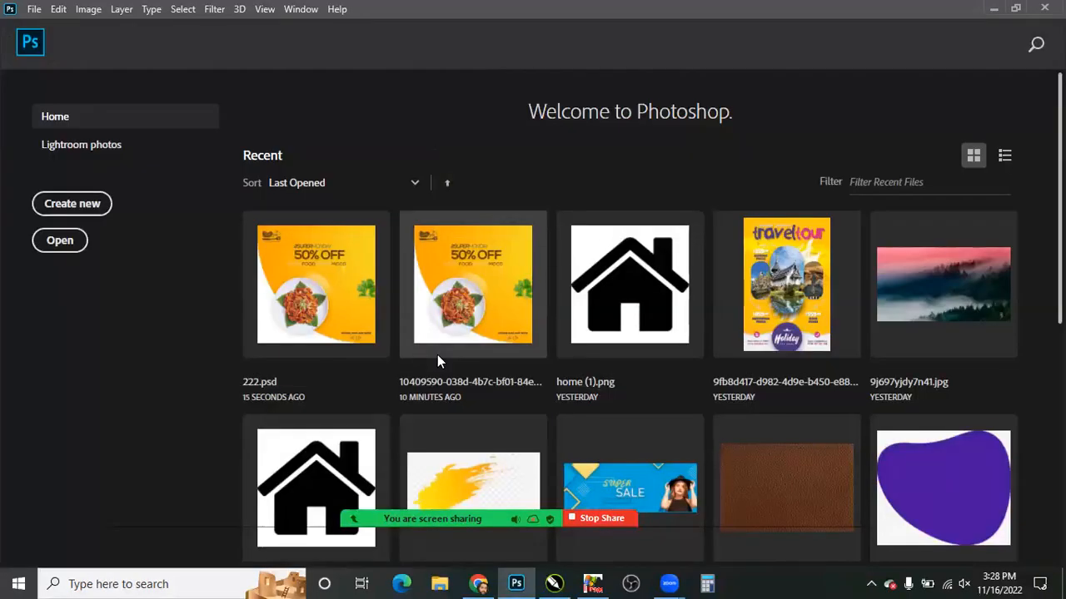
- Browse for a document to open and go to the client Data folder on New Volume (E:)
key("ctrl+o")
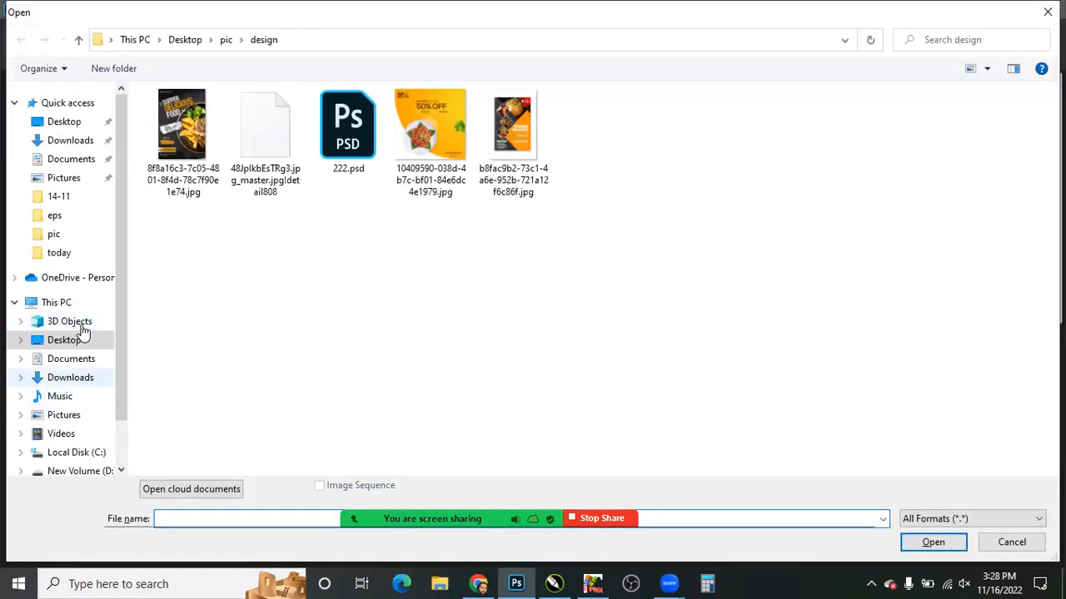
key("Escape")
key("ctrl+o")
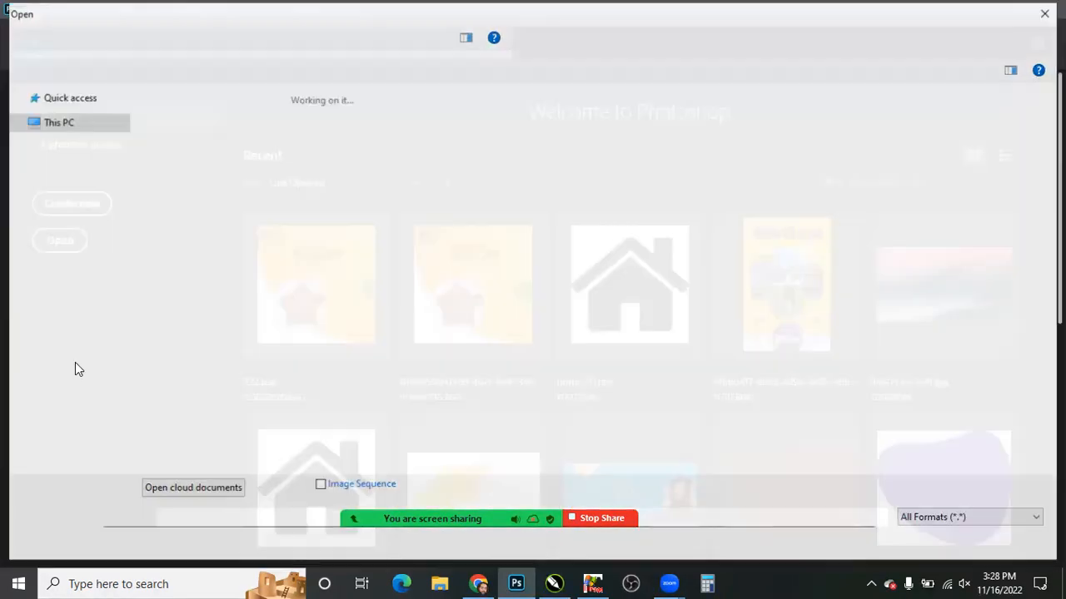
left_click(91, 443)
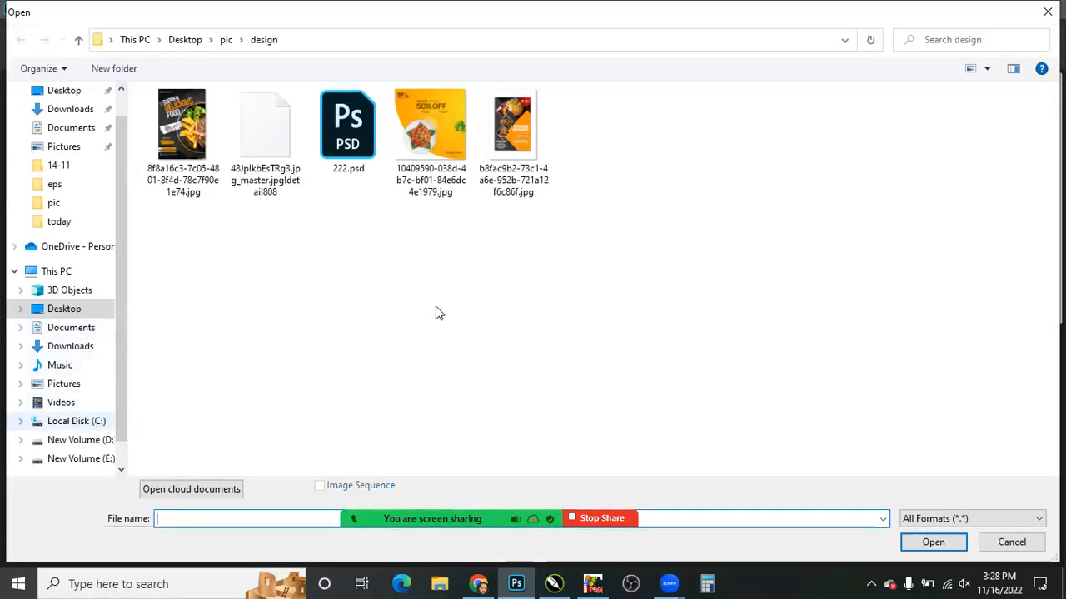
right_click(301, 277)
left_click(145, 188)
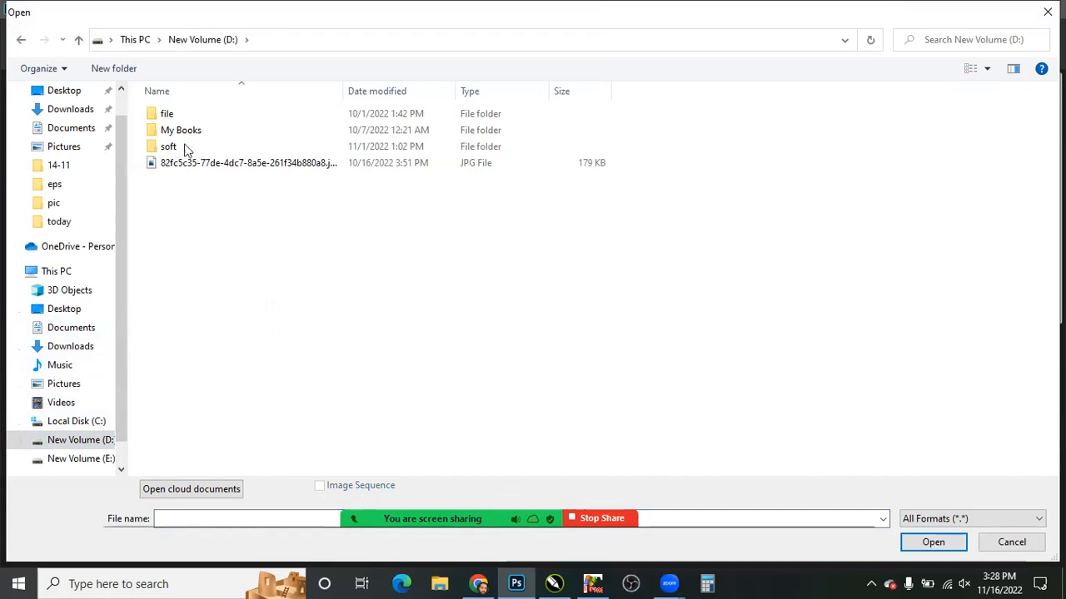
left_click(87, 461)
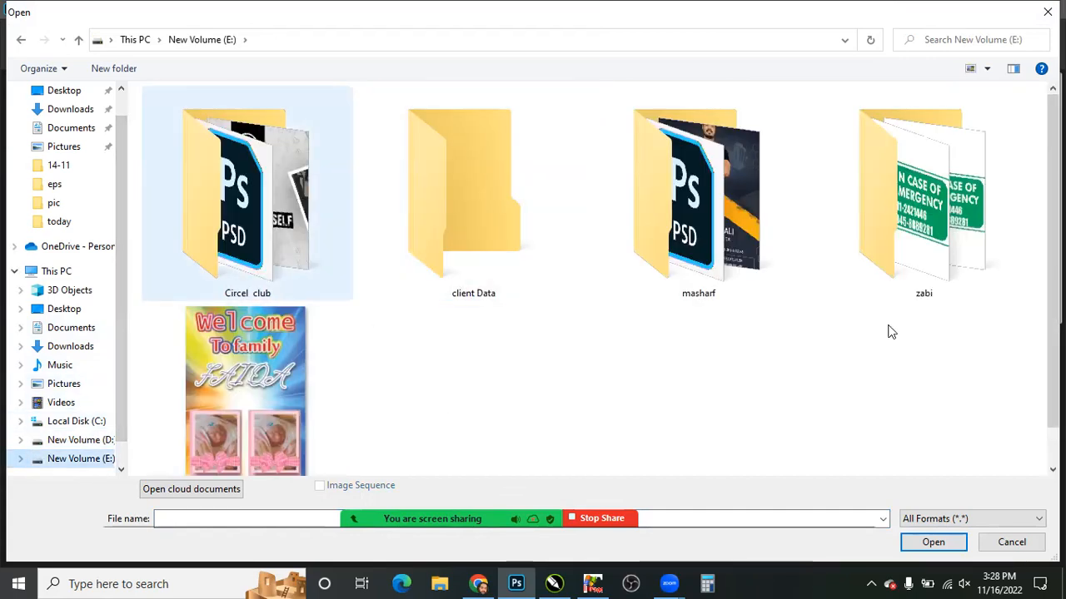
double_click(542, 291)
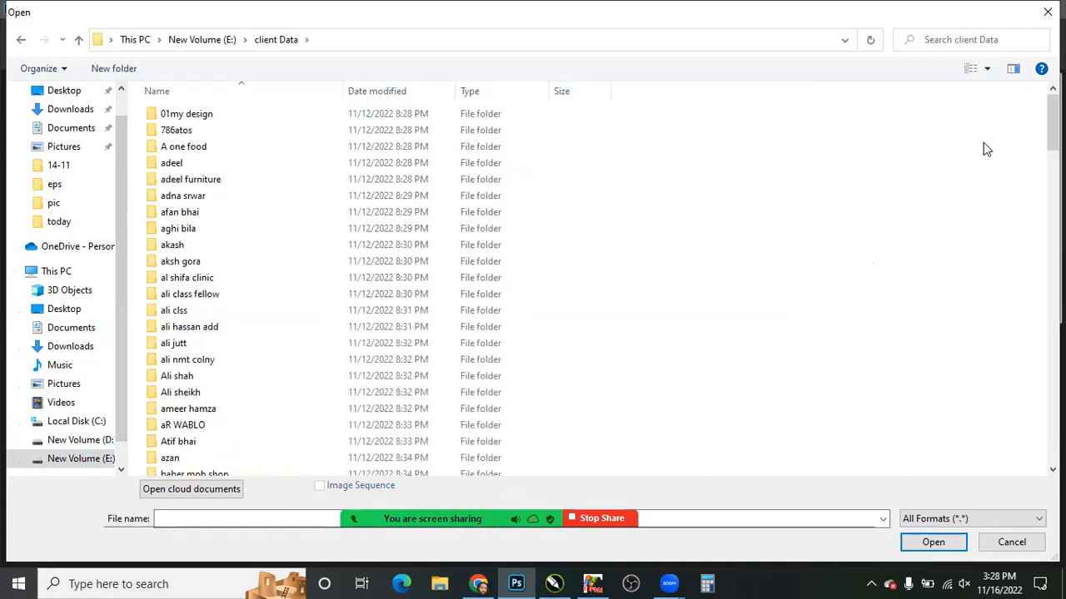
- Look through the client Data folder, open eid 01.psd from its 01my design folder, and fit the artwork on screen with panels hidden
scroll(838, 186, "down", 2)
scroll(839, 185, "down", 6)
scroll(835, 183, "up", 1)
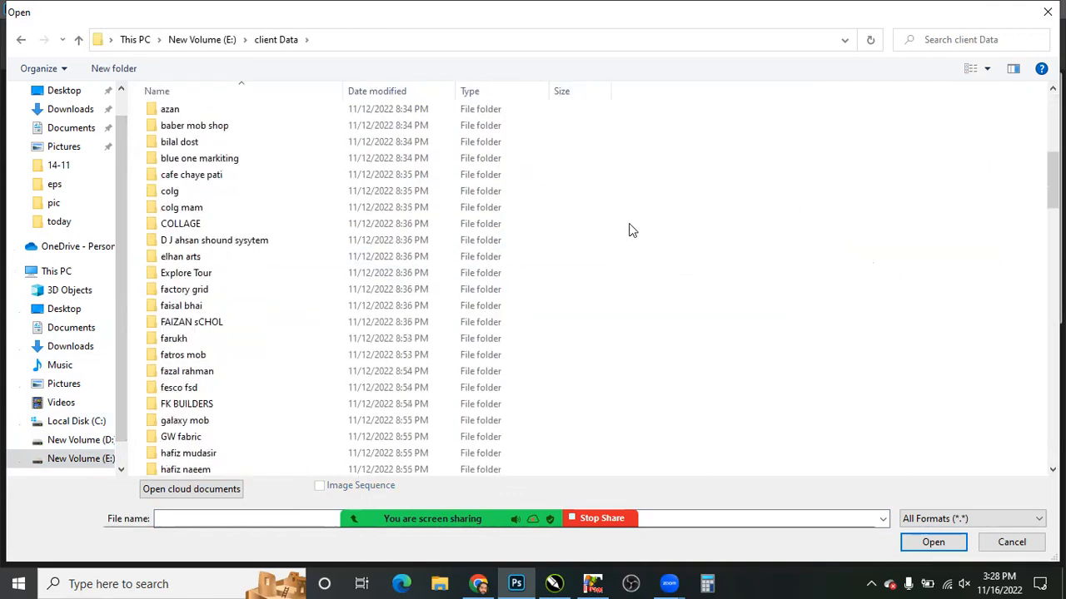
scroll(782, 289, "down", 18)
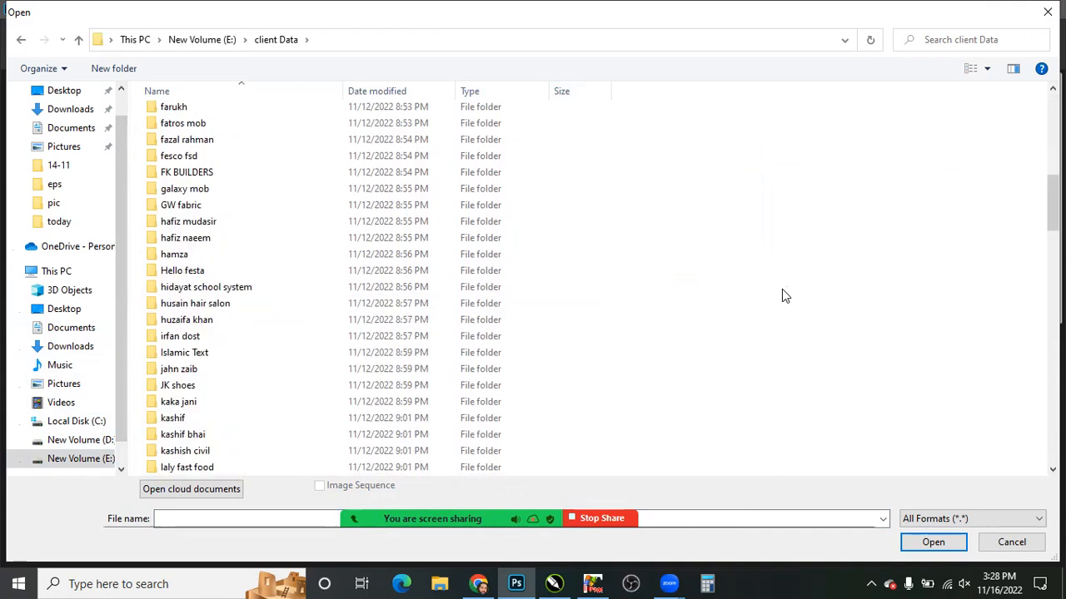
scroll(781, 307, "down", 10)
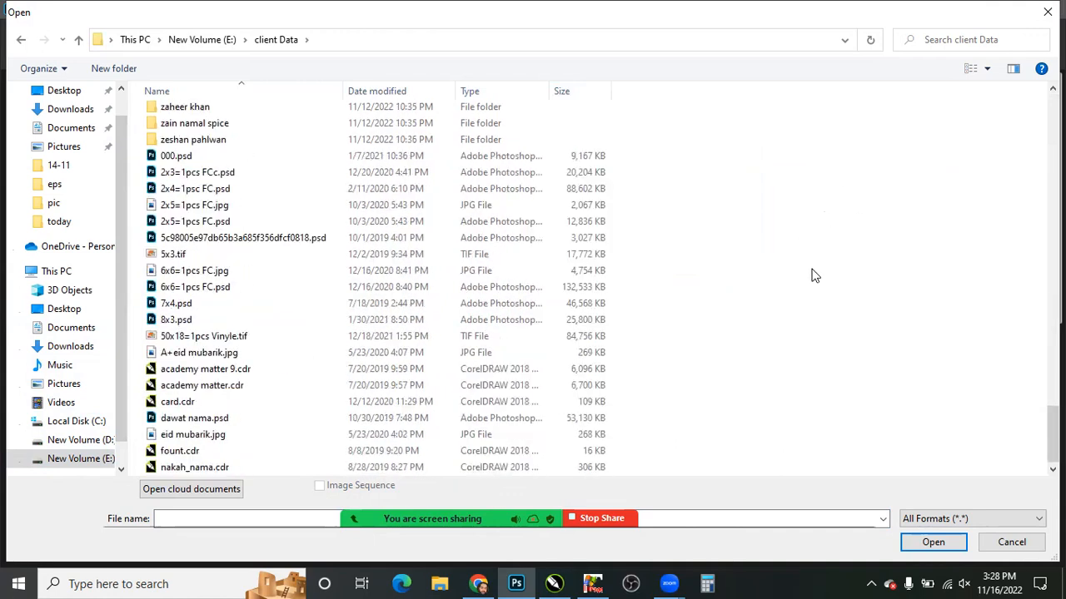
scroll(814, 276, "up", 20)
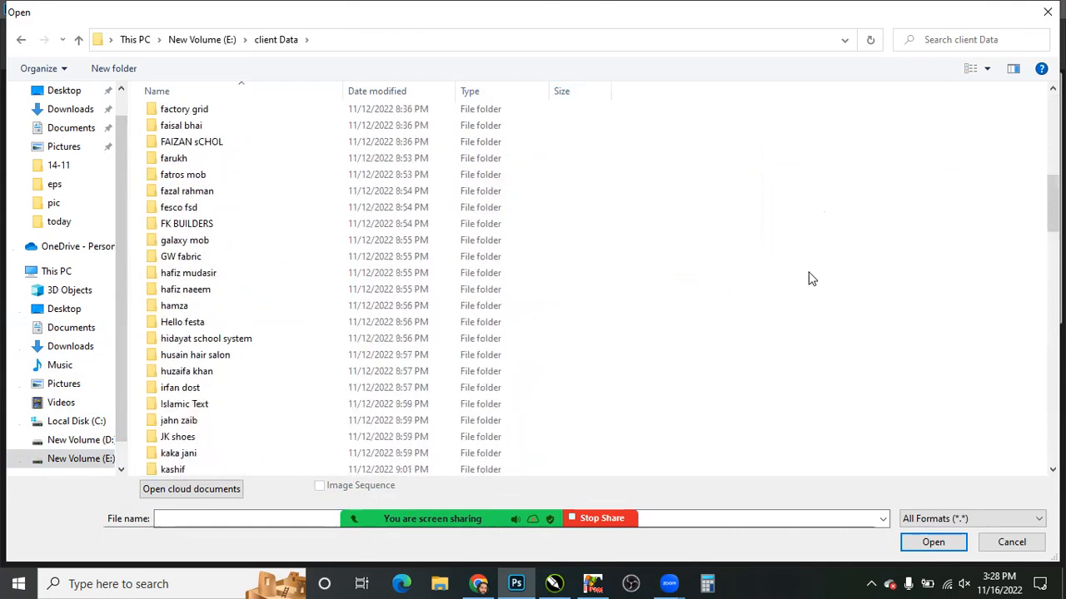
scroll(205, 111, "up", 2)
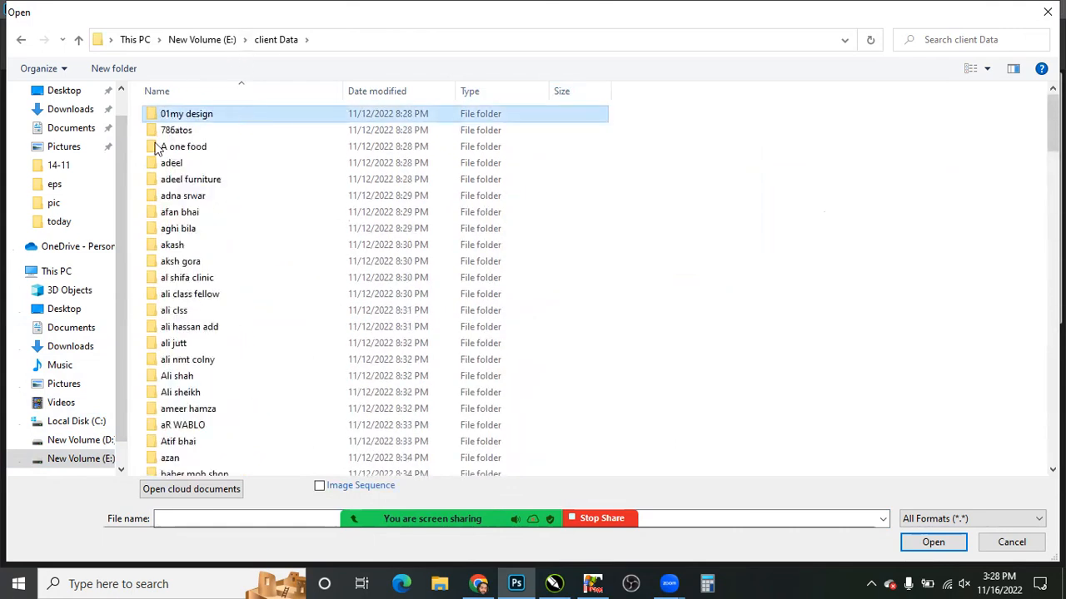
double_click(162, 113)
double_click(181, 164)
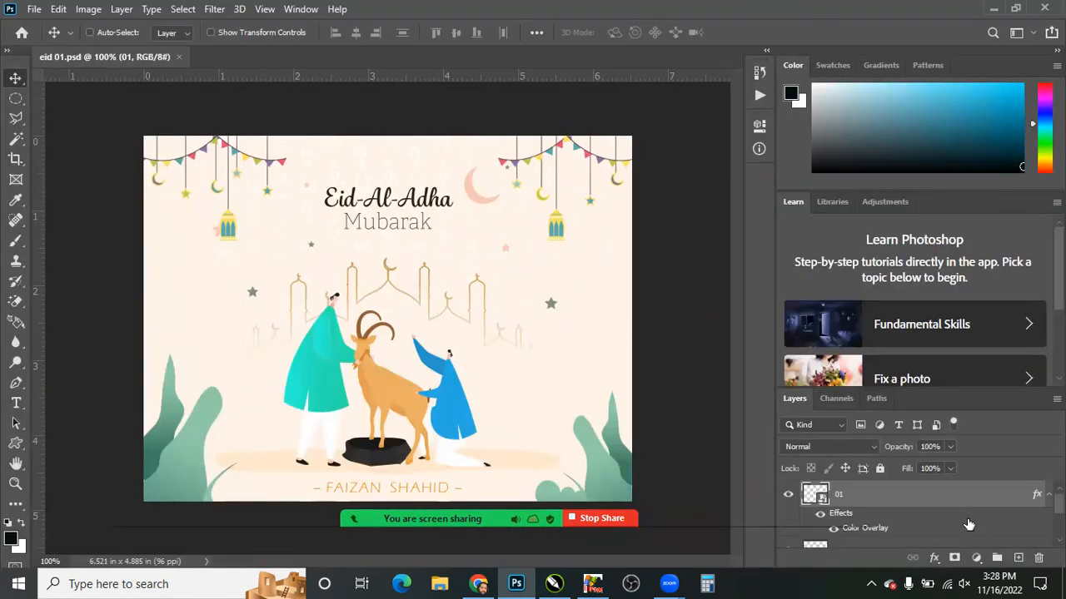
key("Tab")
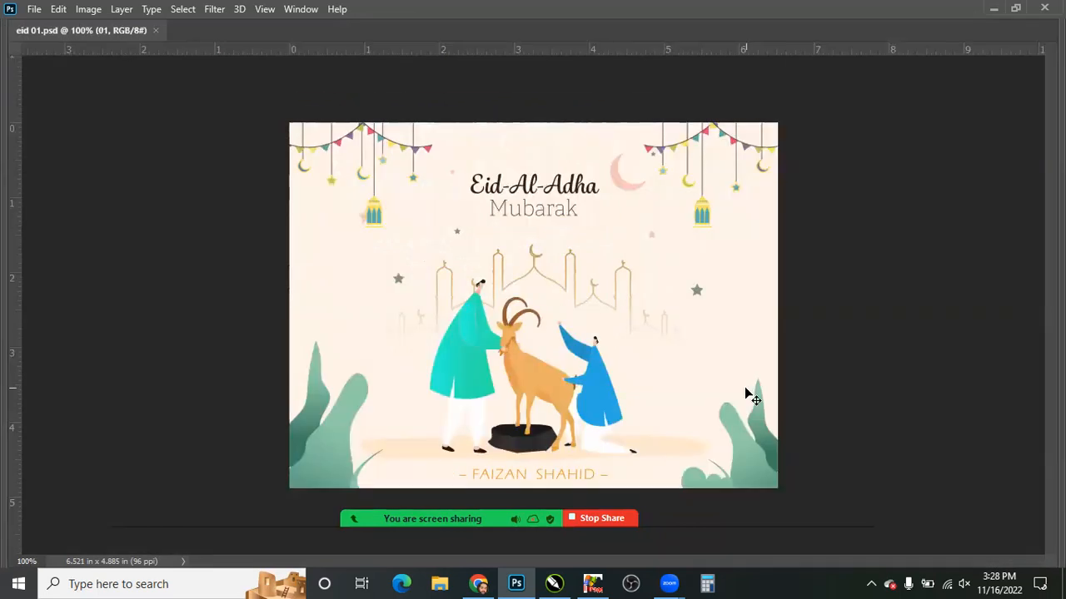
key("ctrl+0")
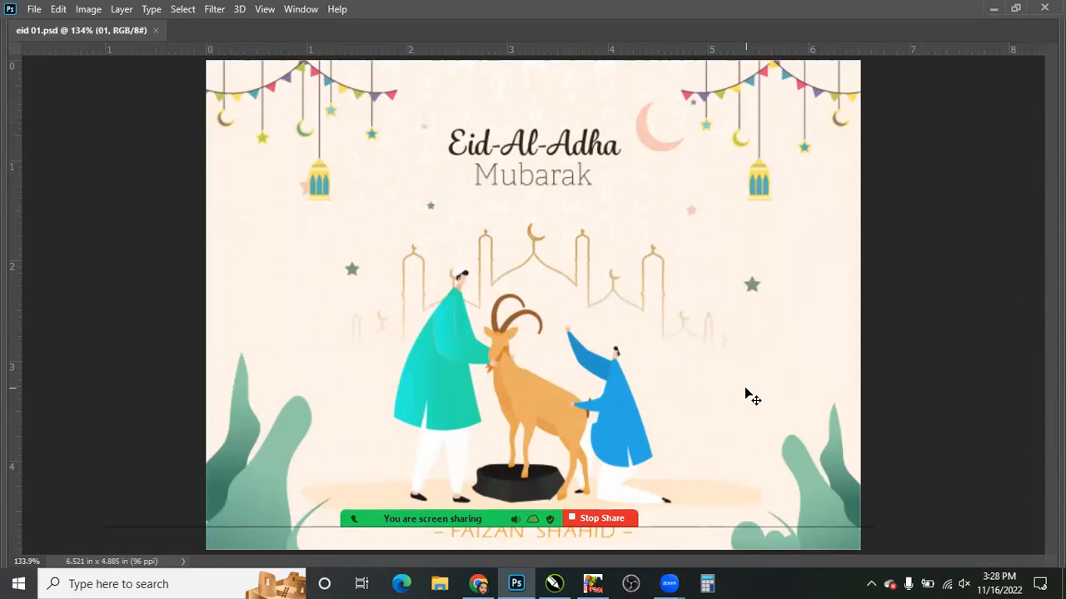
left_click(746, 394)
key("ctrl+shift+s")
key("Escape")
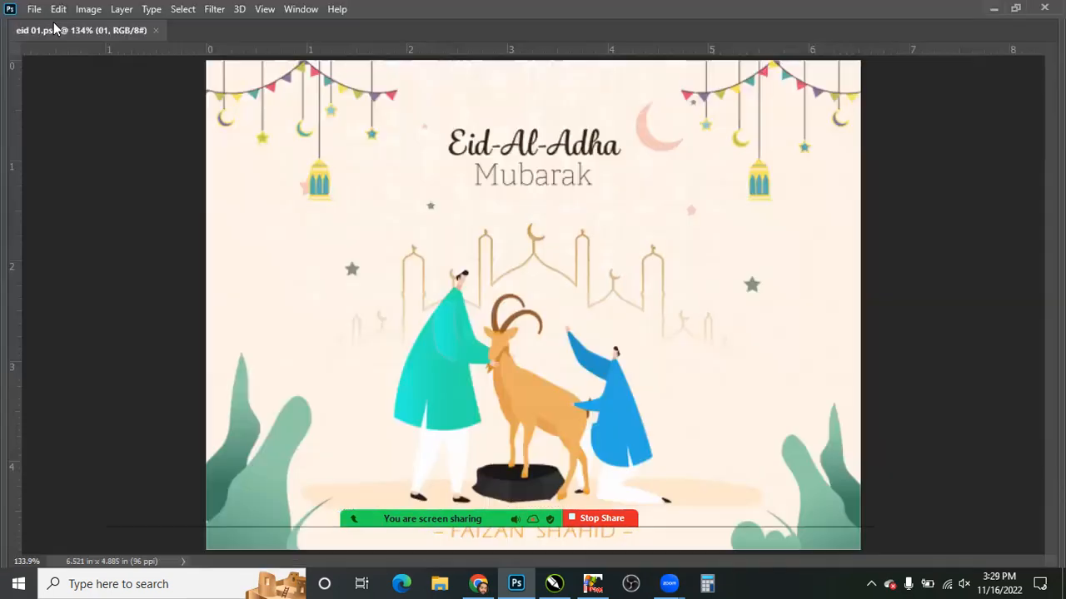
- Bring up the Save As dialog for eid 01.psd and display the 01my design folder's files as large icons
left_click(32, 9)
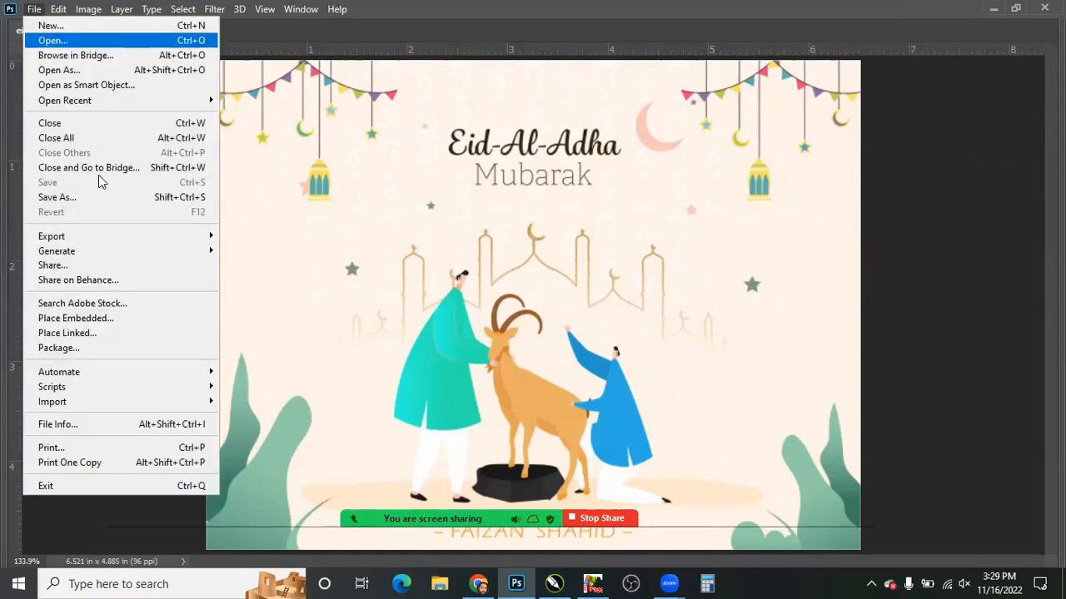
left_click(179, 198)
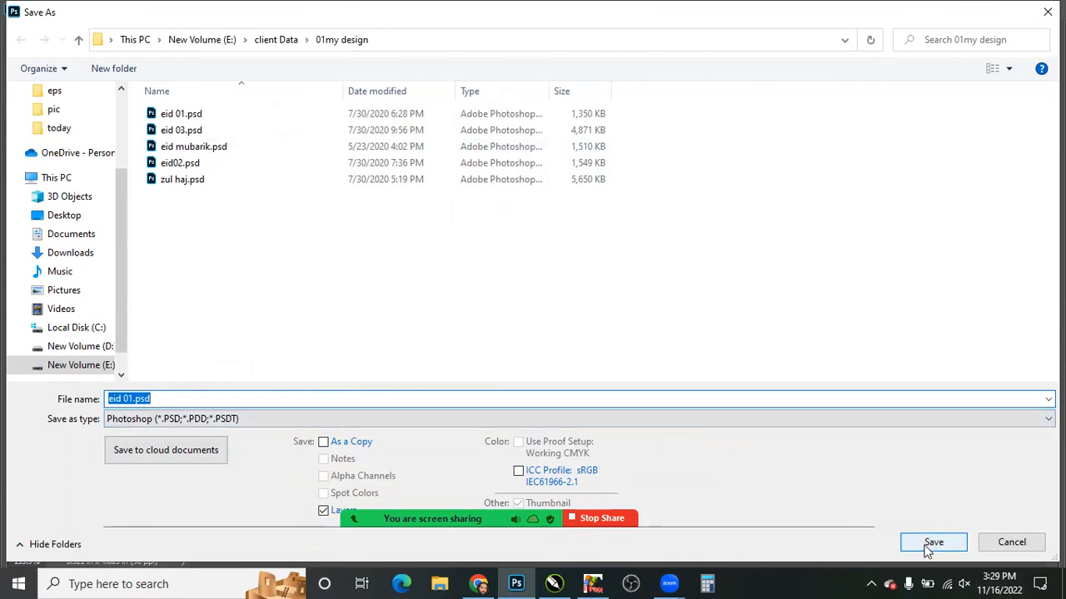
left_click(514, 275)
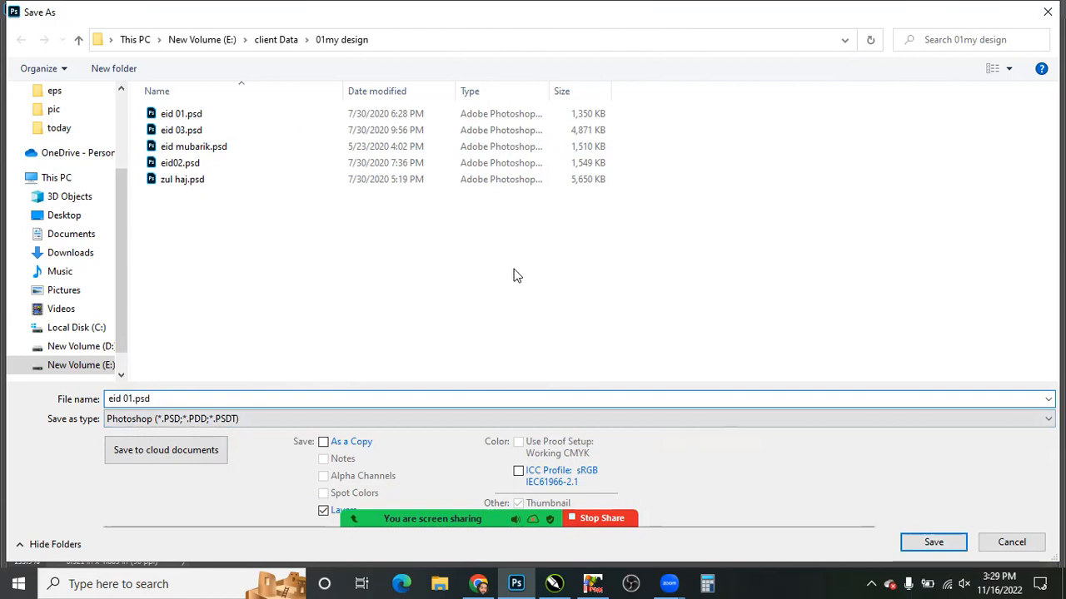
right_click(406, 262)
mouse_move(428, 267)
left_click(625, 269)
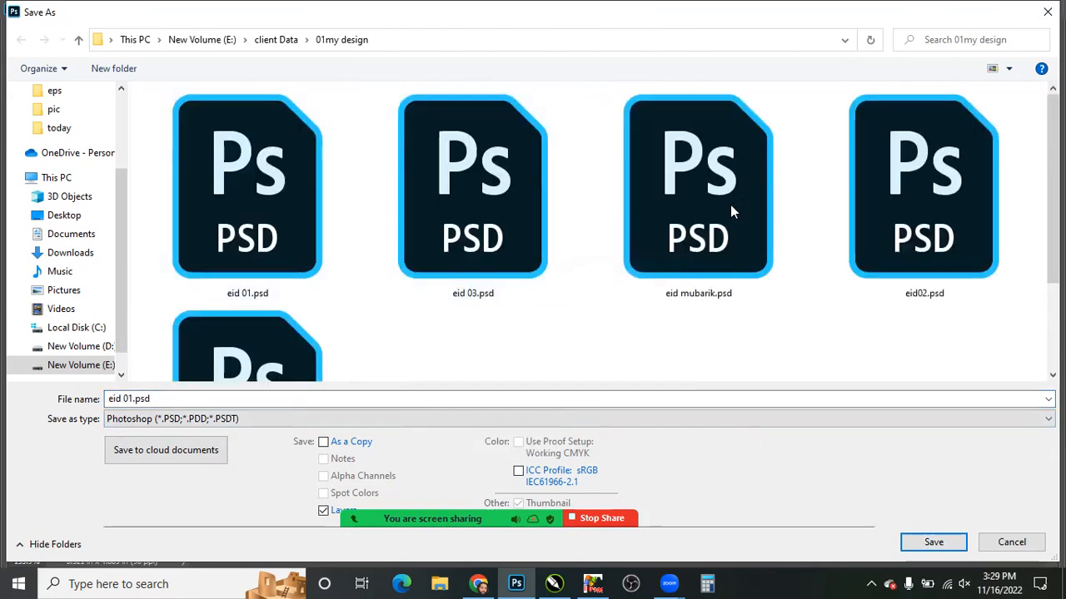
scroll(657, 309, "down", 2, "ctrl")
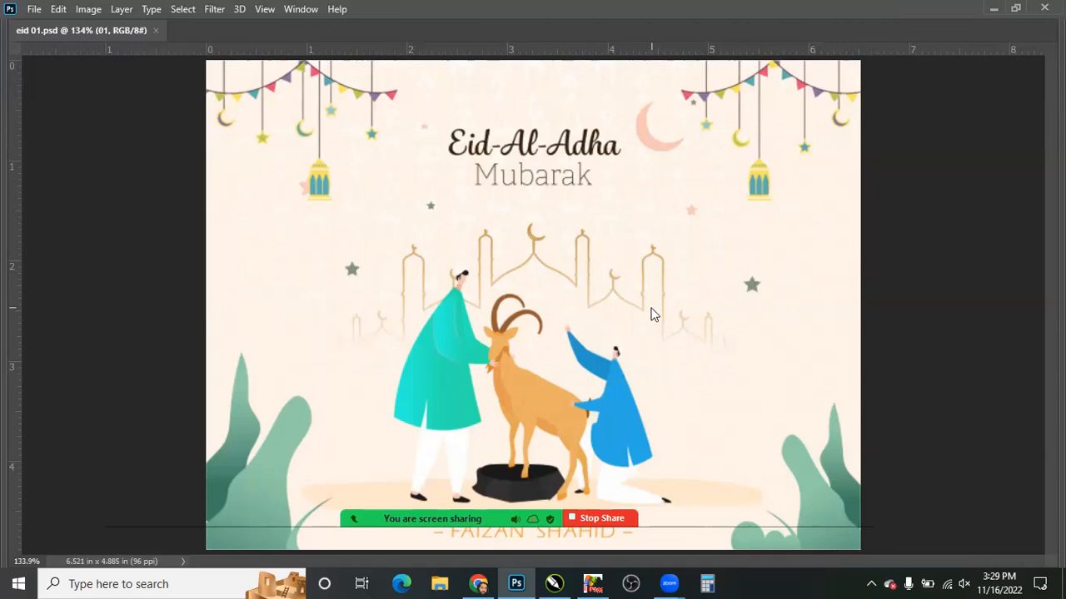
- Save the Eid design in JPEG format as eid 01.jpg in the 01my design folder, replacing the existing file
key("ctrl+shift+s")
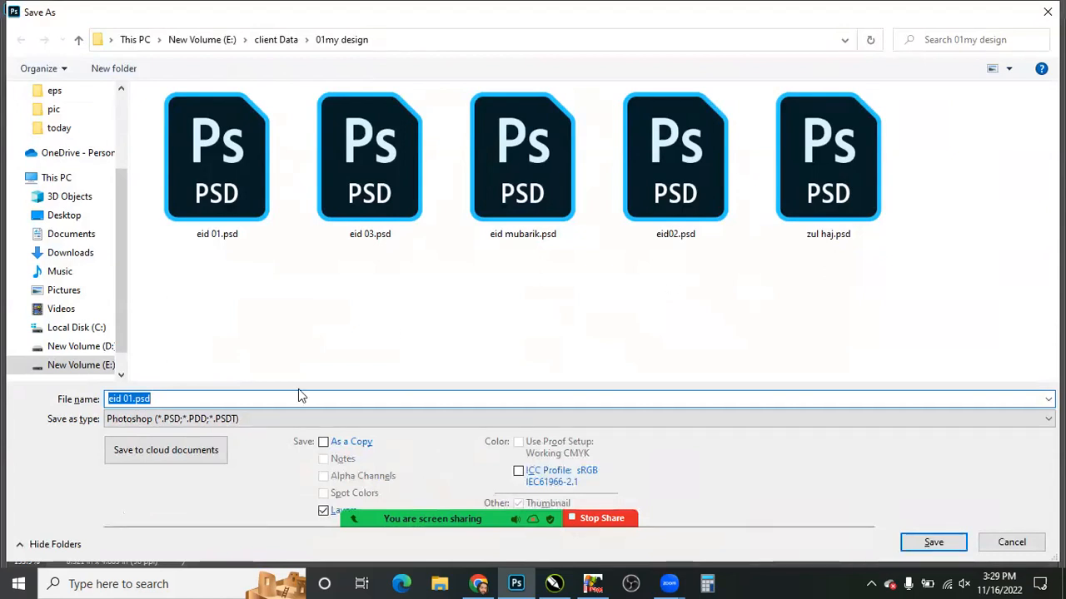
left_click(248, 419)
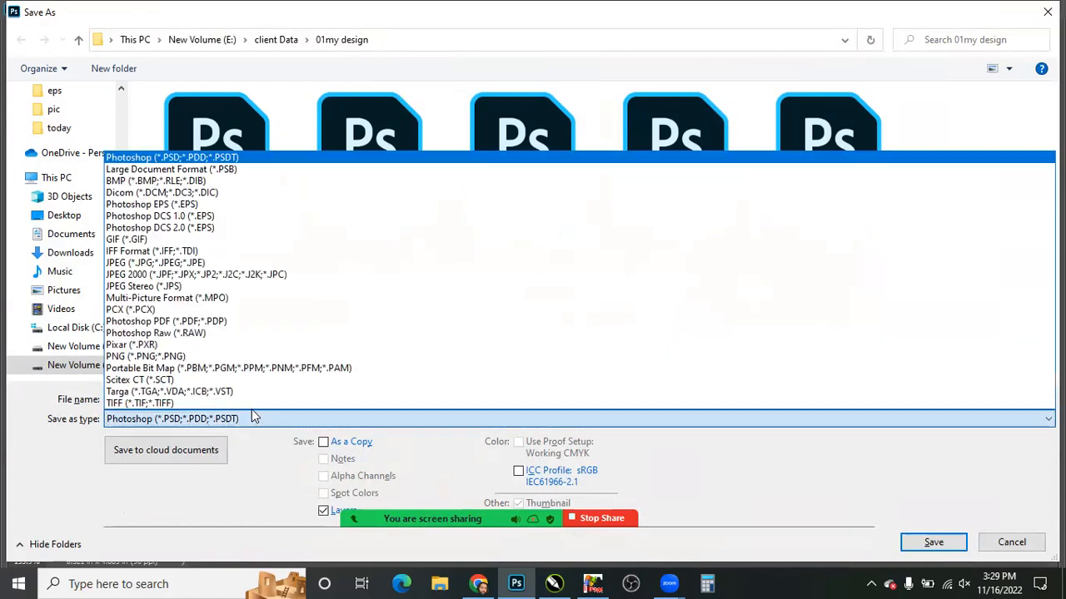
left_click(158, 262)
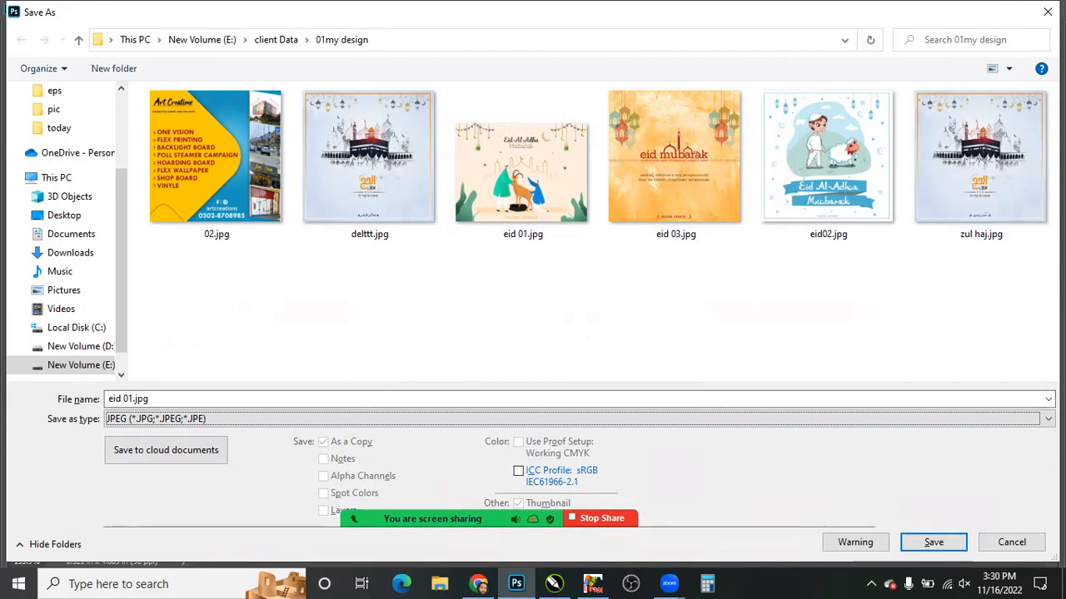
left_click(926, 539)
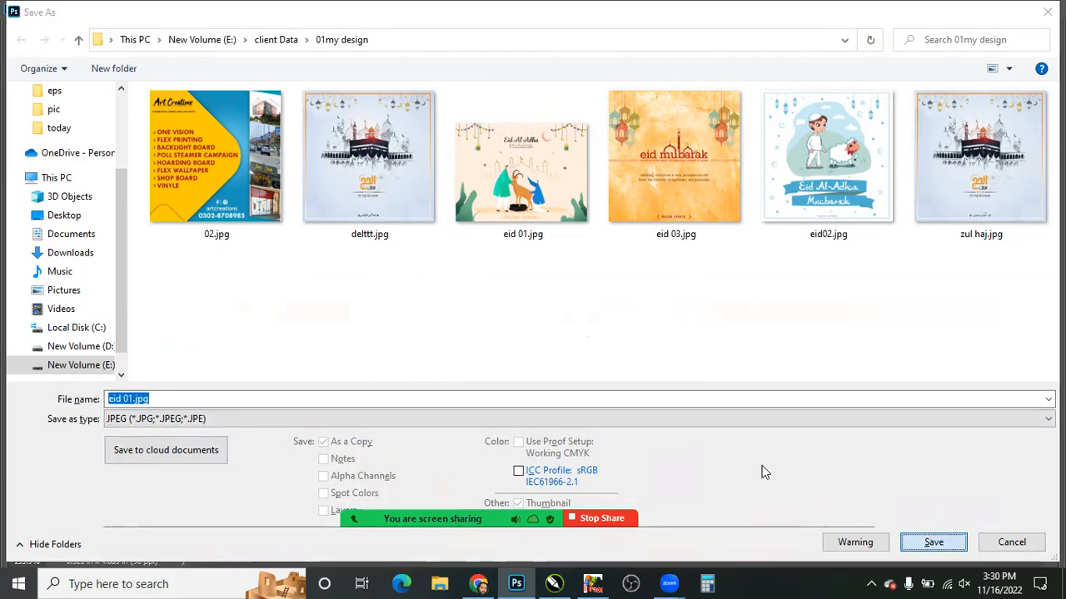
key("Return")
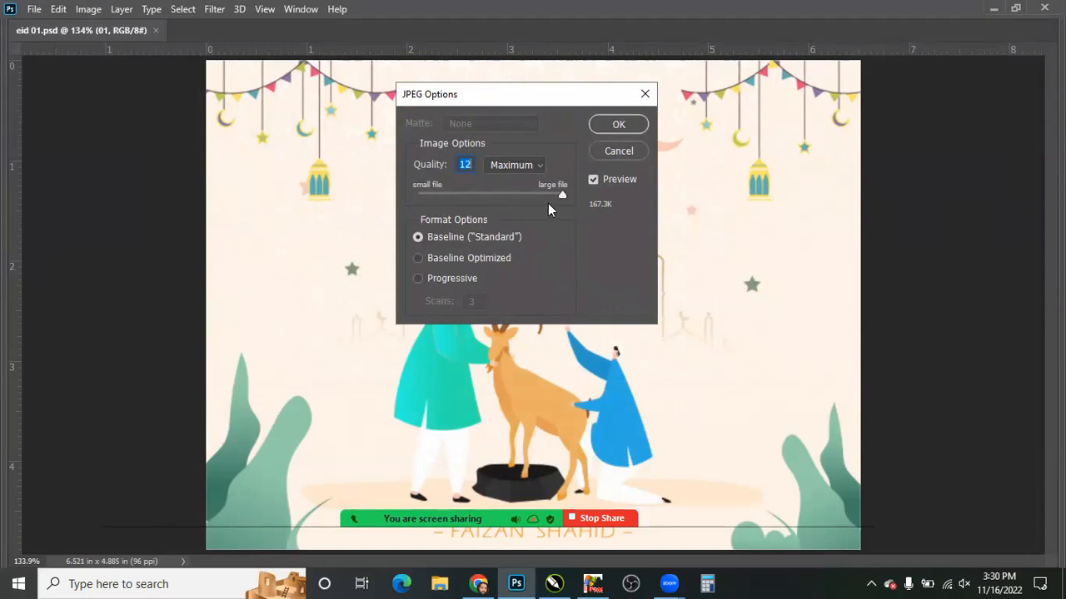
- Try lower JPEG quality levels, set the quality to 12 (Maximum), and accept the JPEG options
key("Down")
key("Down")
key("Down")
key("Down")
key("Down")
key("Down")
key("Down")
key("Down")
key("Up")
key("Up")
key("Up")
key("Up")
key("Up")
type("12")
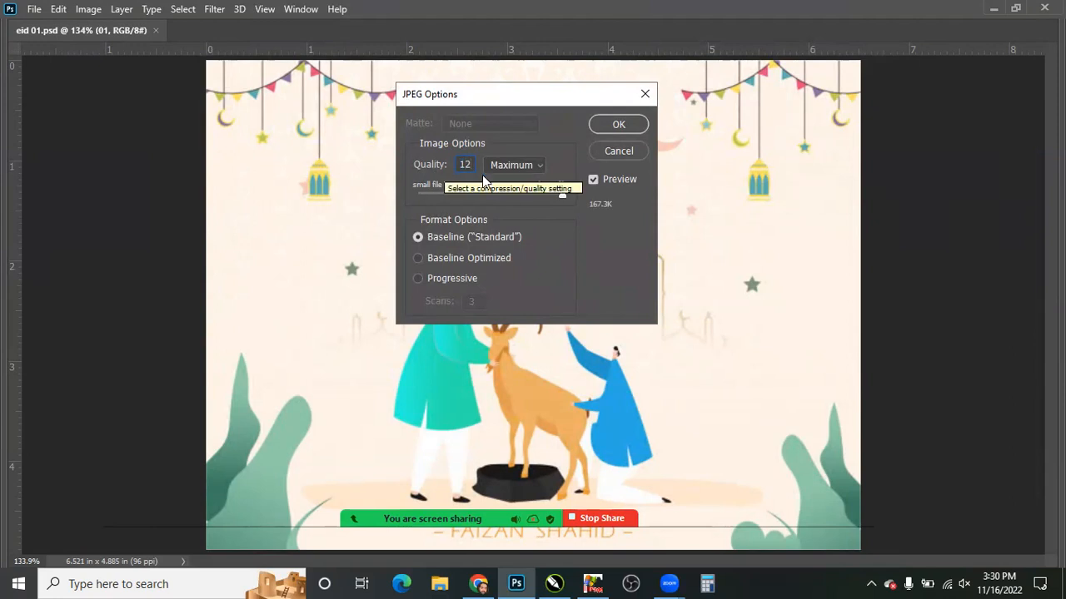
left_click(613, 124)
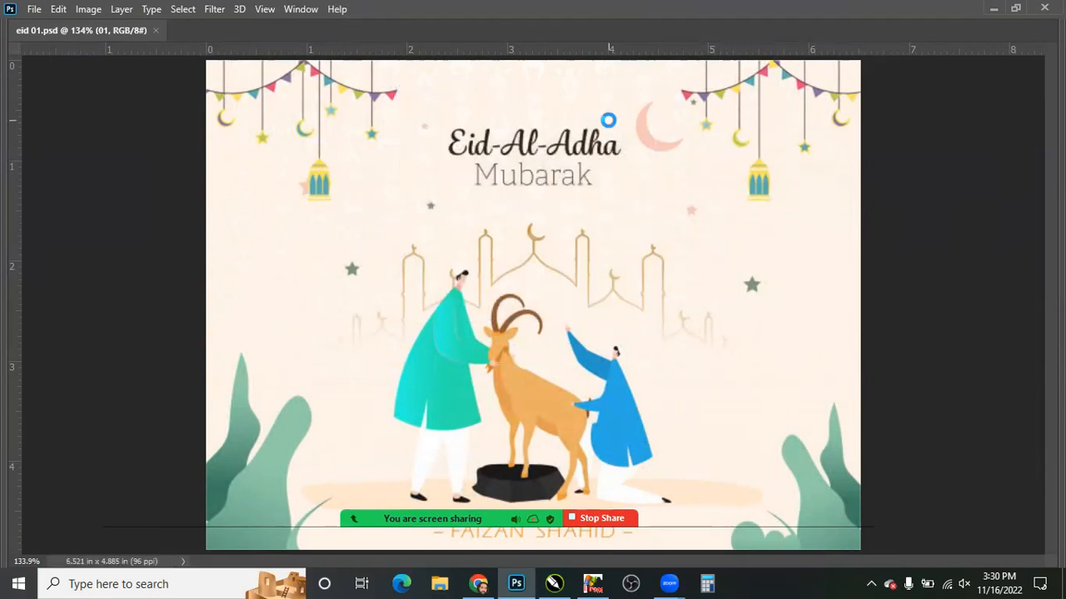
- Check the exported eid 01.jpg among the files in the 01my design folder without opening it
key("ctrl+o")
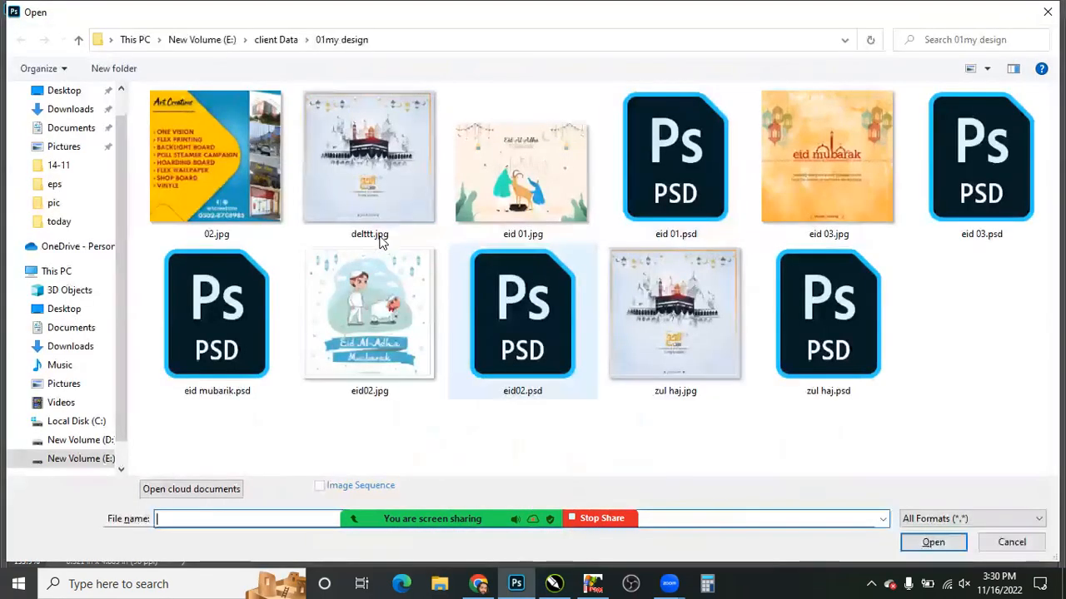
left_click(506, 223)
left_click_drag(456, 461, 529, 165)
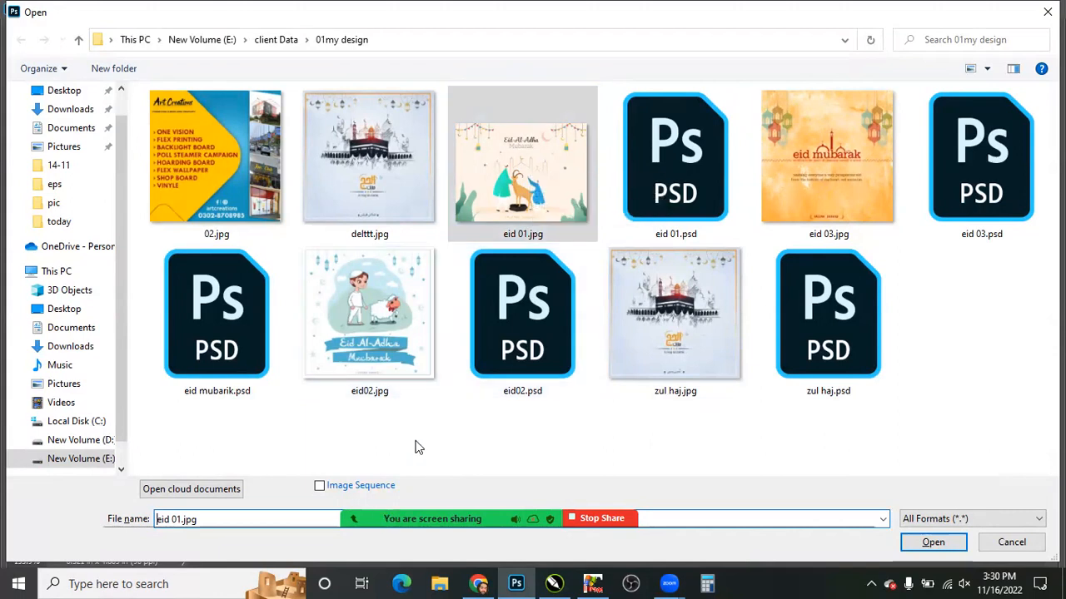
key("Escape")
- Switch to WhatsApp and examine the Food Lover flyer's plates, prices and text enlarged and at full view
key("alt+Tab")
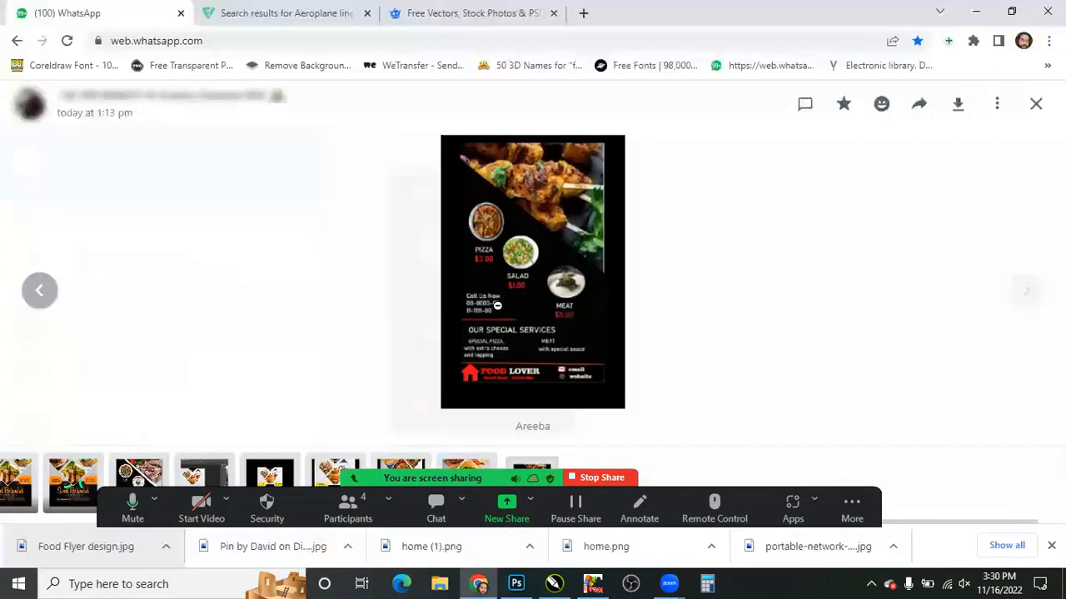
left_click(516, 350)
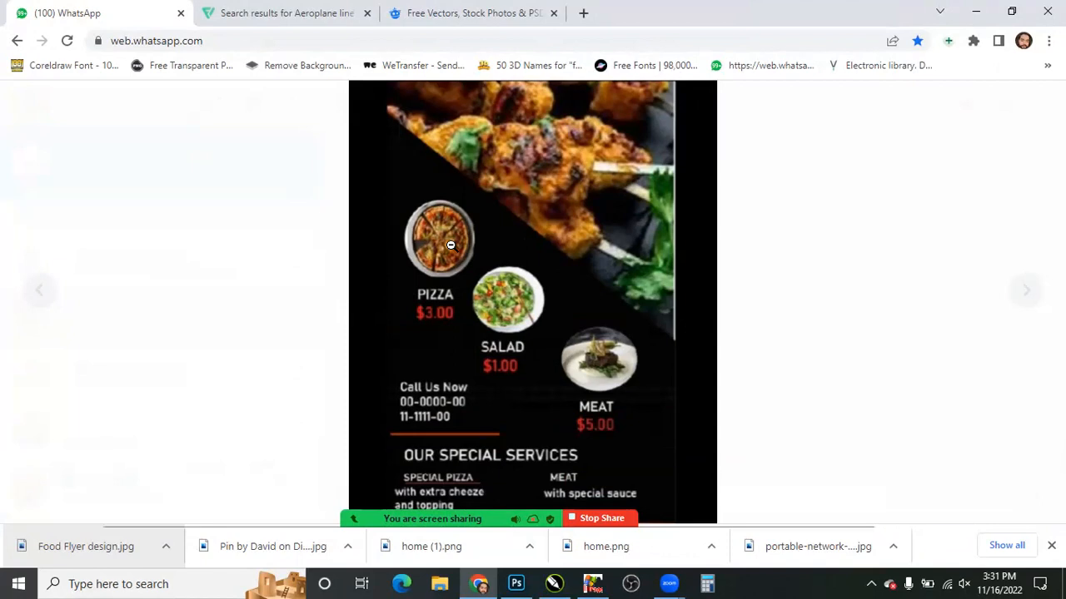
left_click(472, 257)
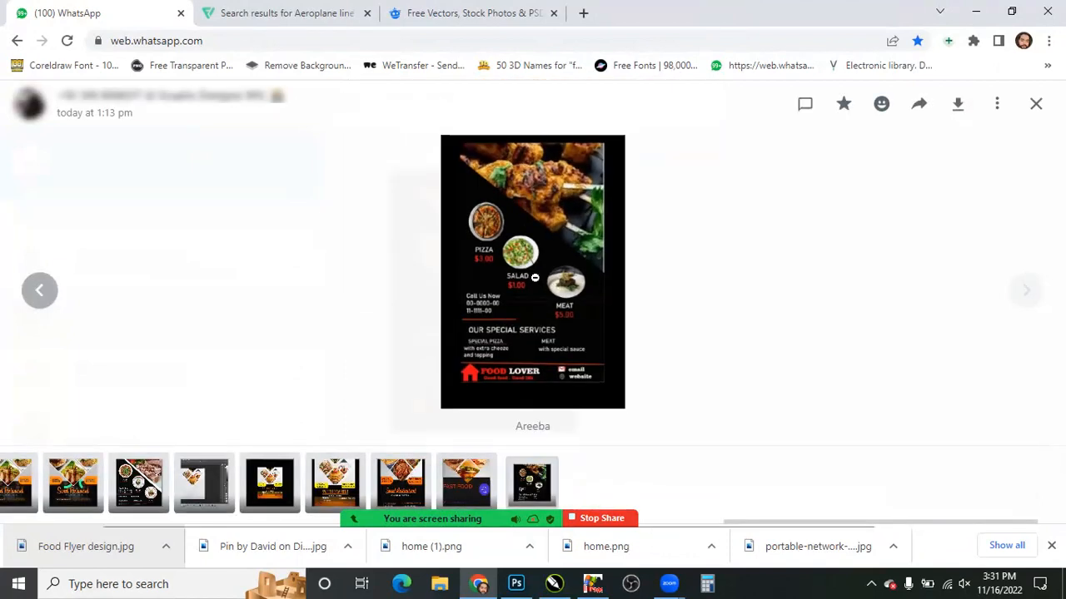
left_click(535, 277)
left_click(534, 277)
- Go to the previous shared flyer, FAST FOOD, and examine its food images and layout enlarged
key("Left")
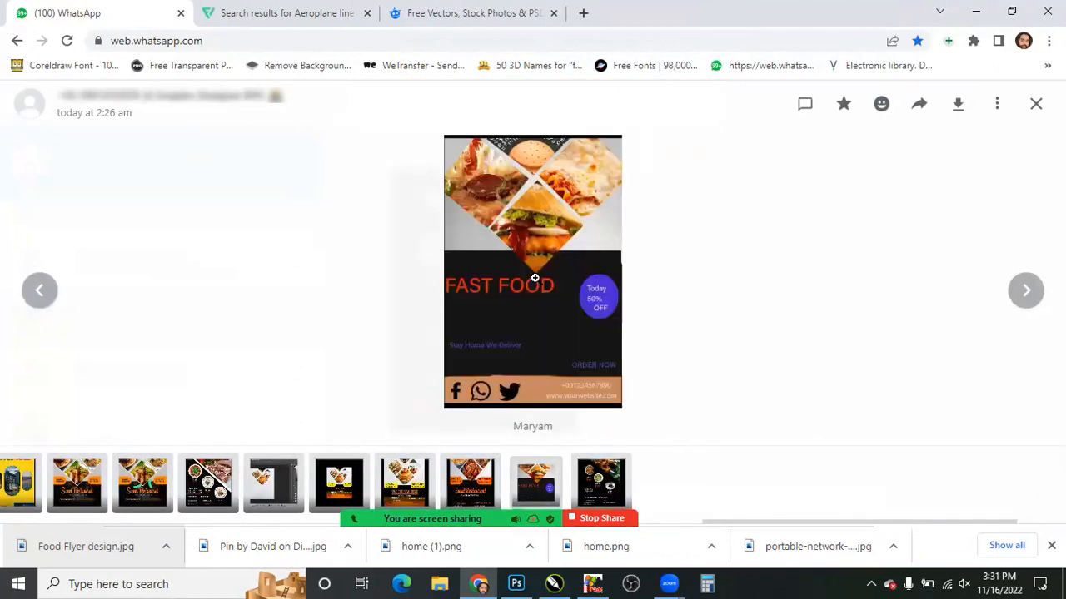
left_click(535, 278)
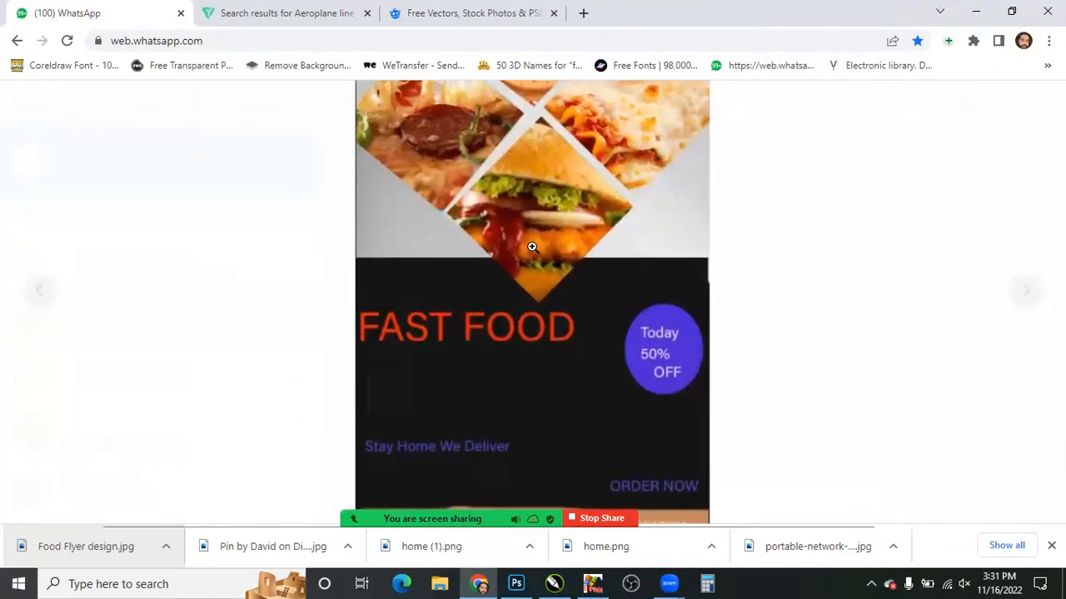
left_click(532, 246)
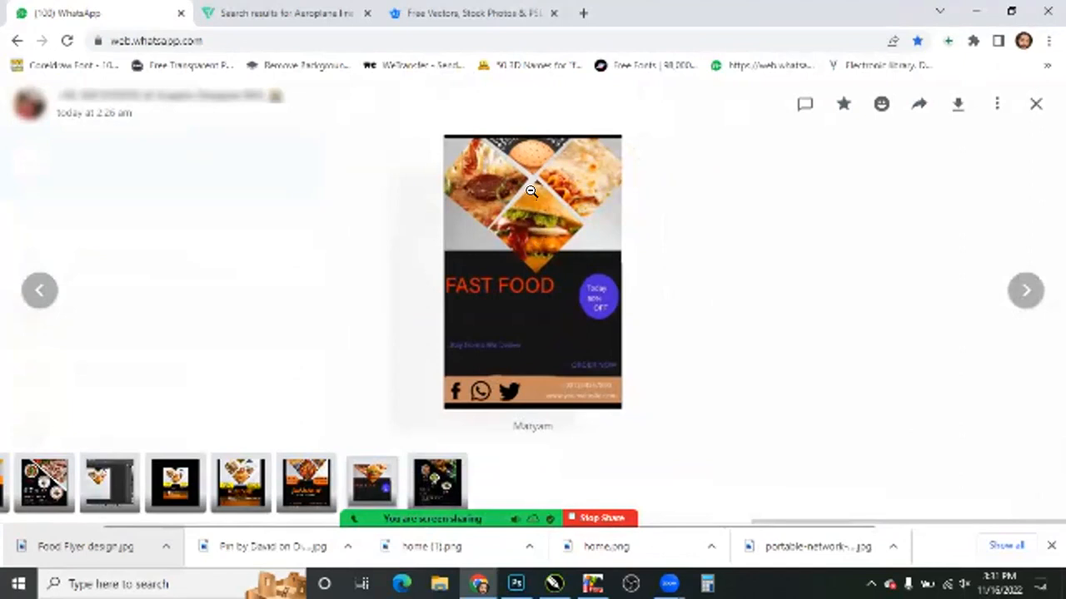
- Examine the FAST FOOD flyer's diamond-shaped food photos enlarged and at full view
left_click(532, 208)
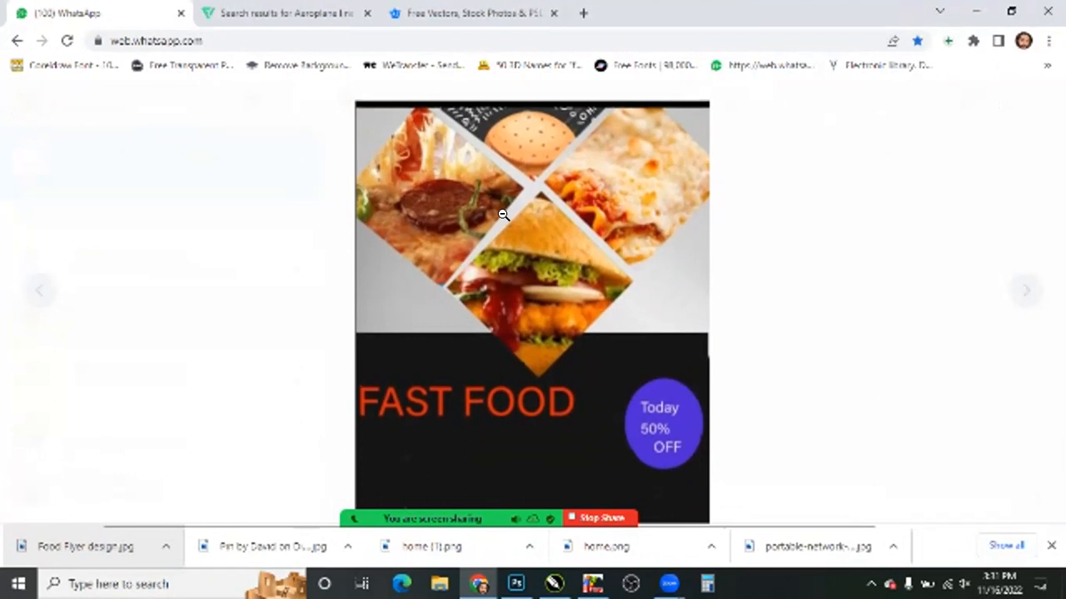
left_click(517, 237)
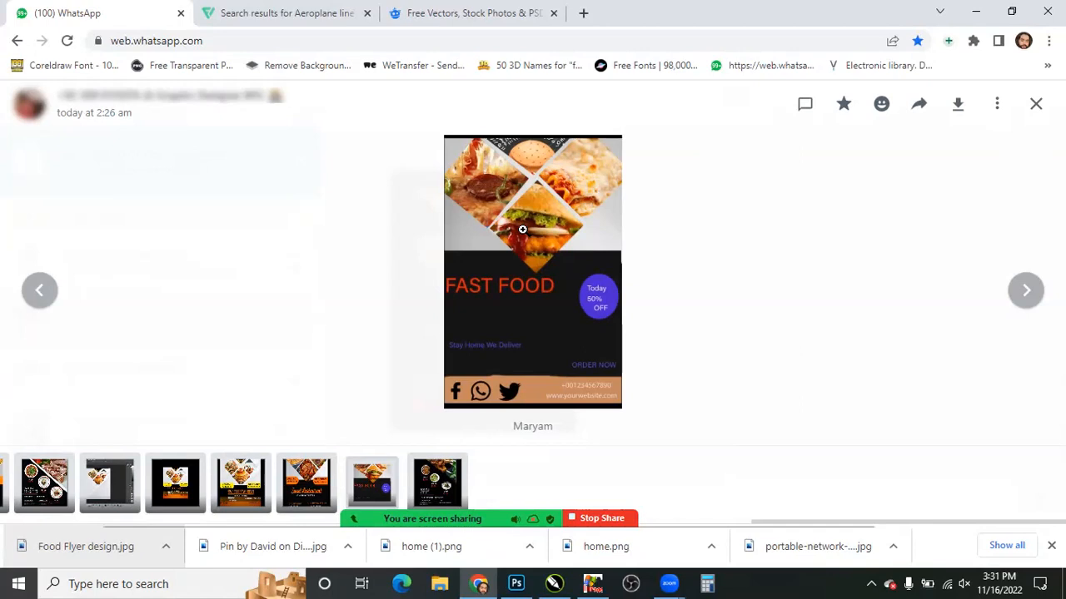
left_click(522, 229)
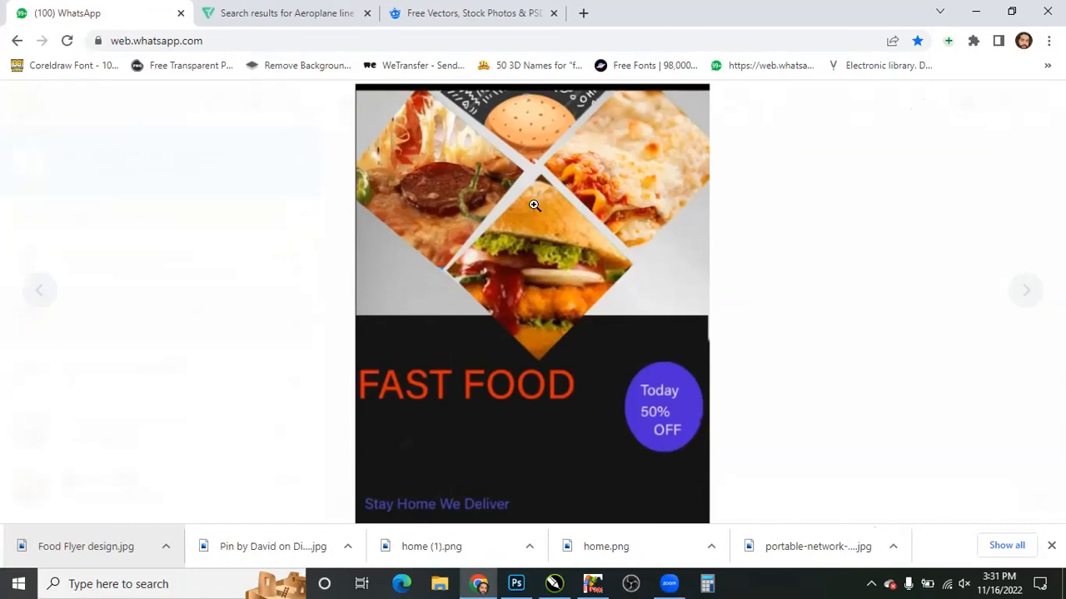
left_click(533, 204)
left_click(544, 259)
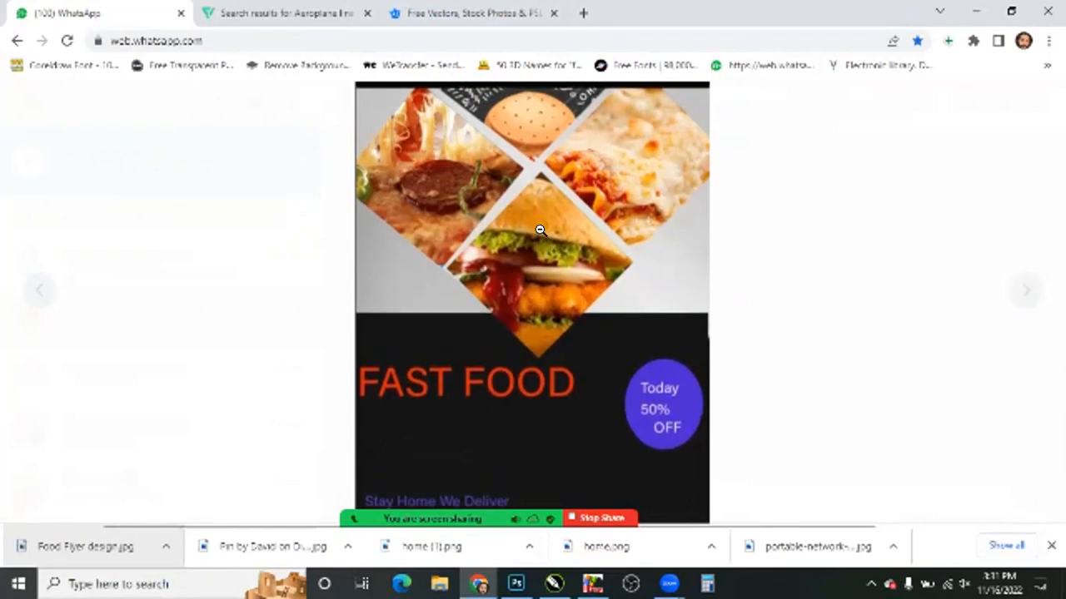
left_click(542, 235)
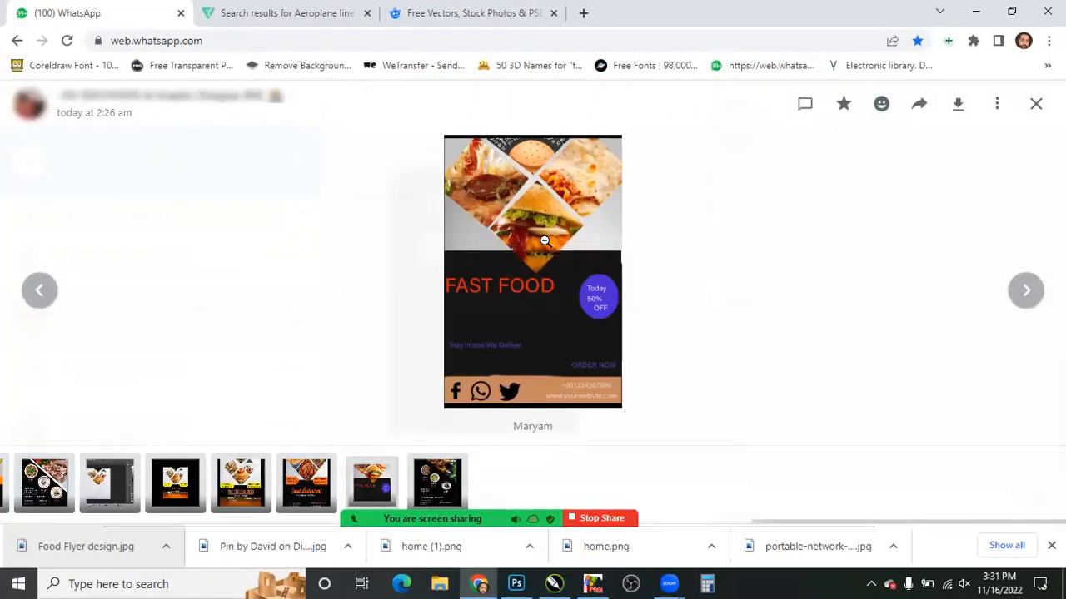
- Examine the FAST FOOD flyer's title, discount circle, delivery tagline and footer icons enlarged, and return to the full view
left_click(556, 268)
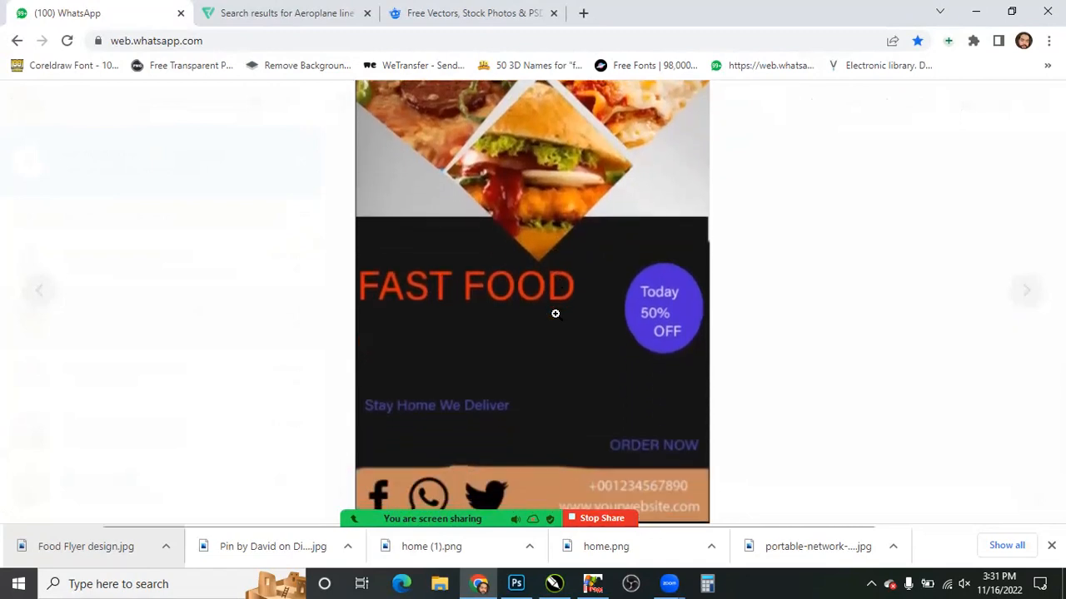
left_click(507, 303)
left_click(495, 290)
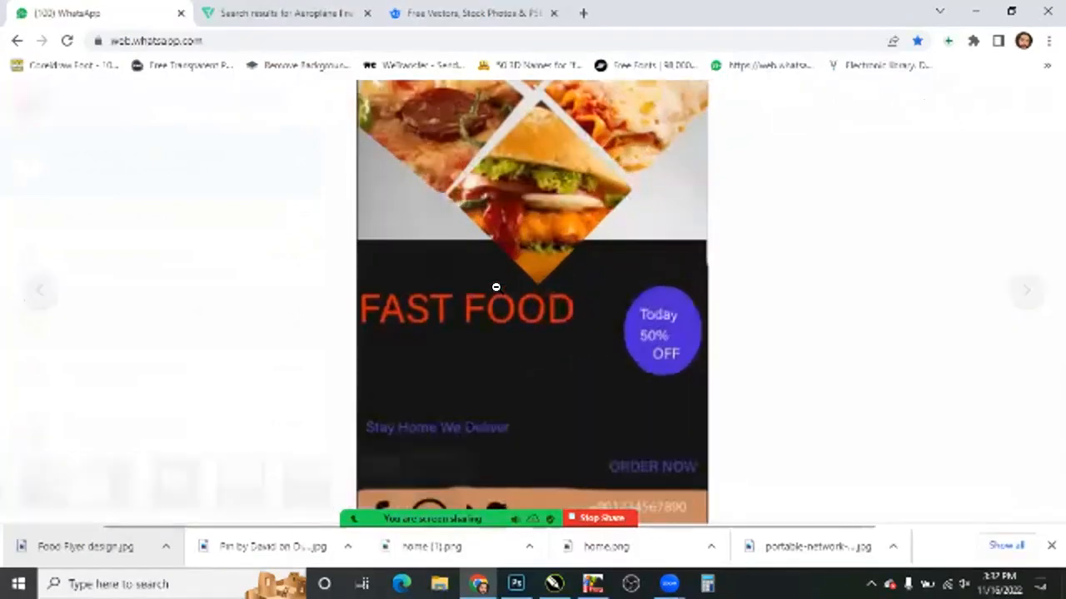
left_click(509, 317)
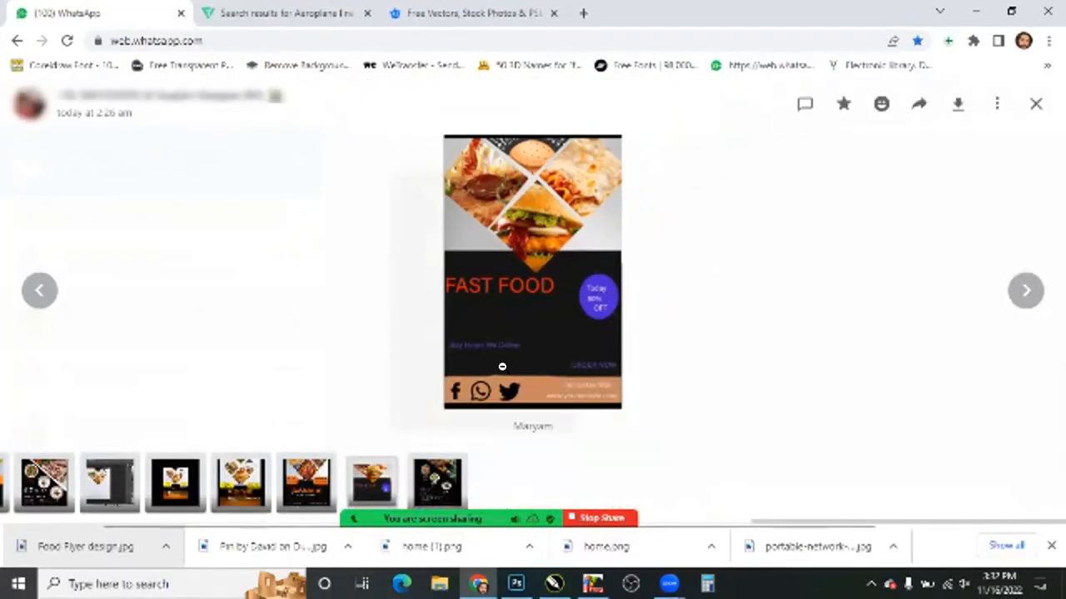
left_click(502, 366)
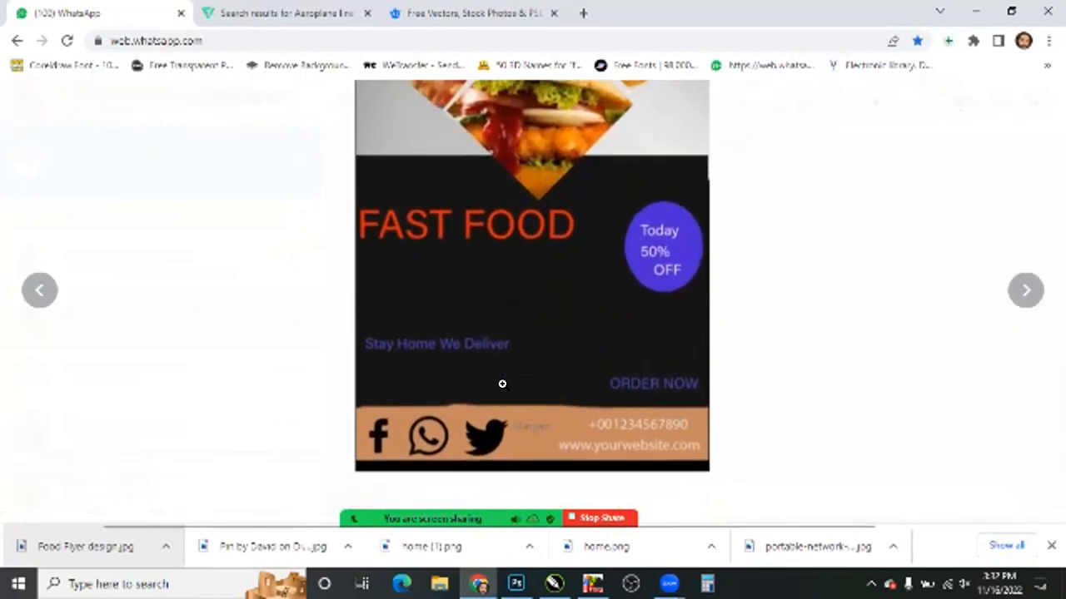
left_click(502, 383)
left_click(493, 385)
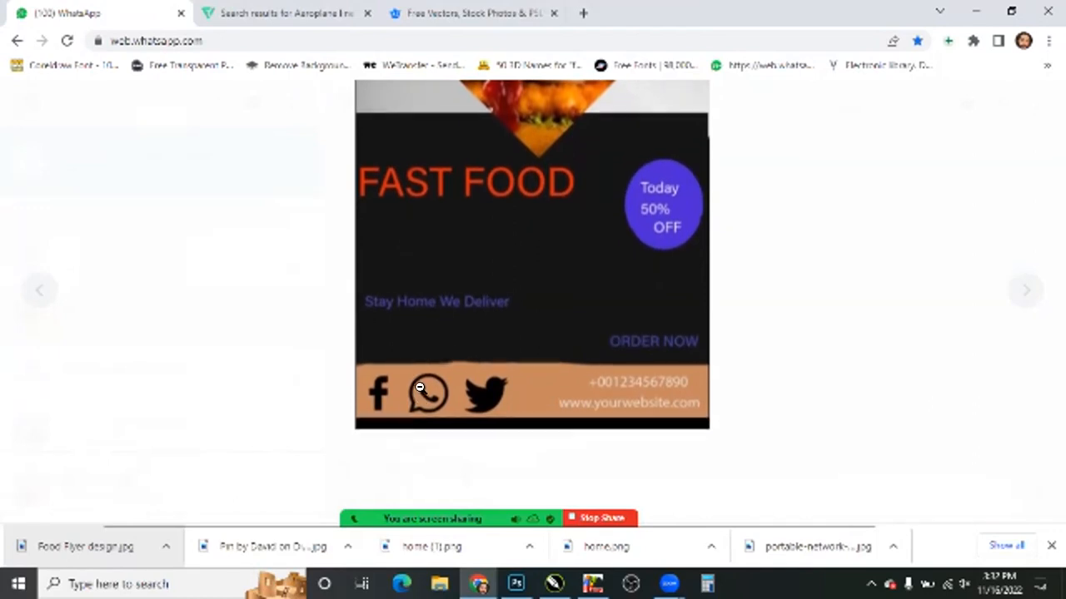
left_click(524, 196)
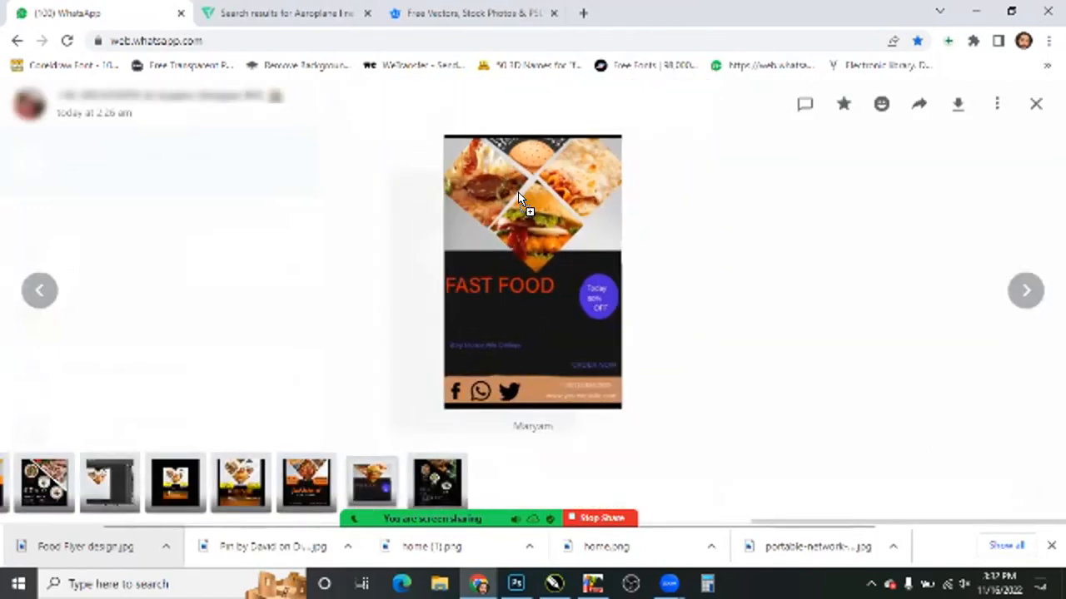
left_click(515, 198)
left_click(509, 204)
- Go to the previous Sweet Restaurant flyer, examine it enlarged, and open the reference Sweet Restaurant design for comparison
key("Left")
left_click(535, 228)
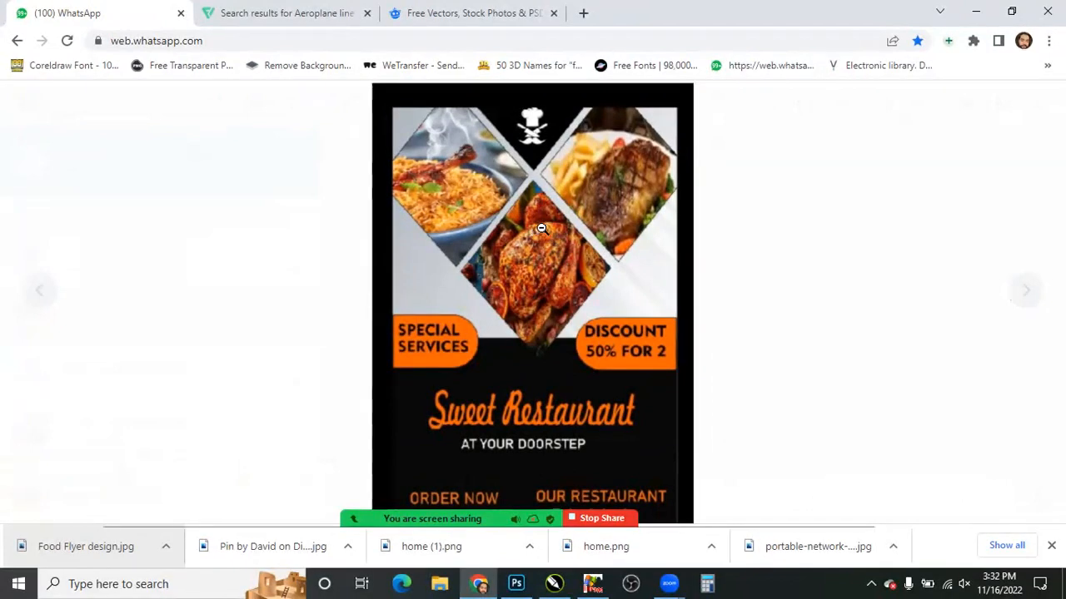
left_click(533, 237)
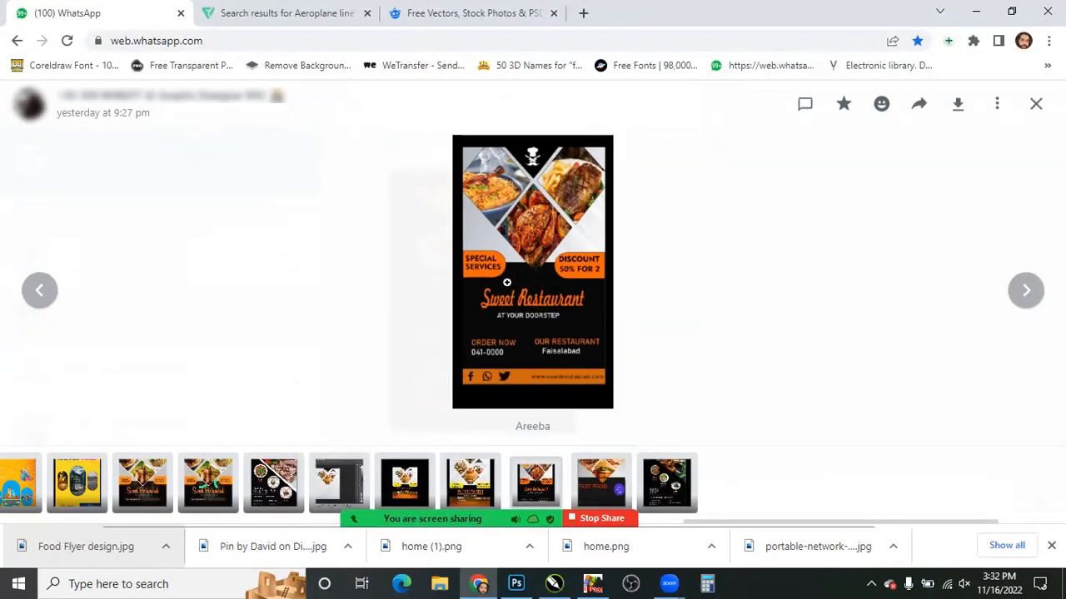
left_click(156, 487)
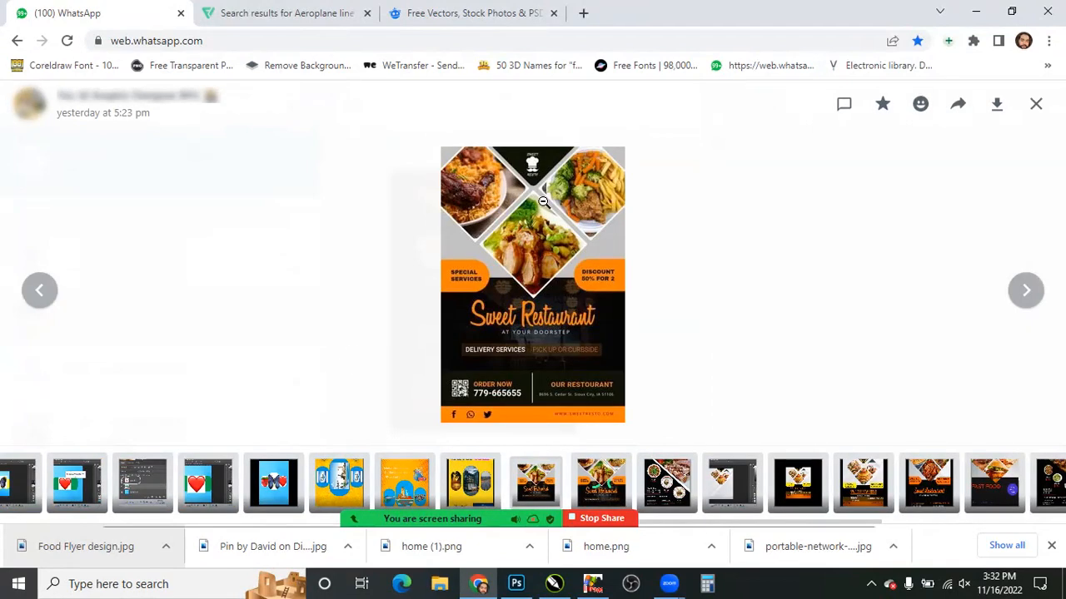
left_click(542, 204)
left_click(545, 207)
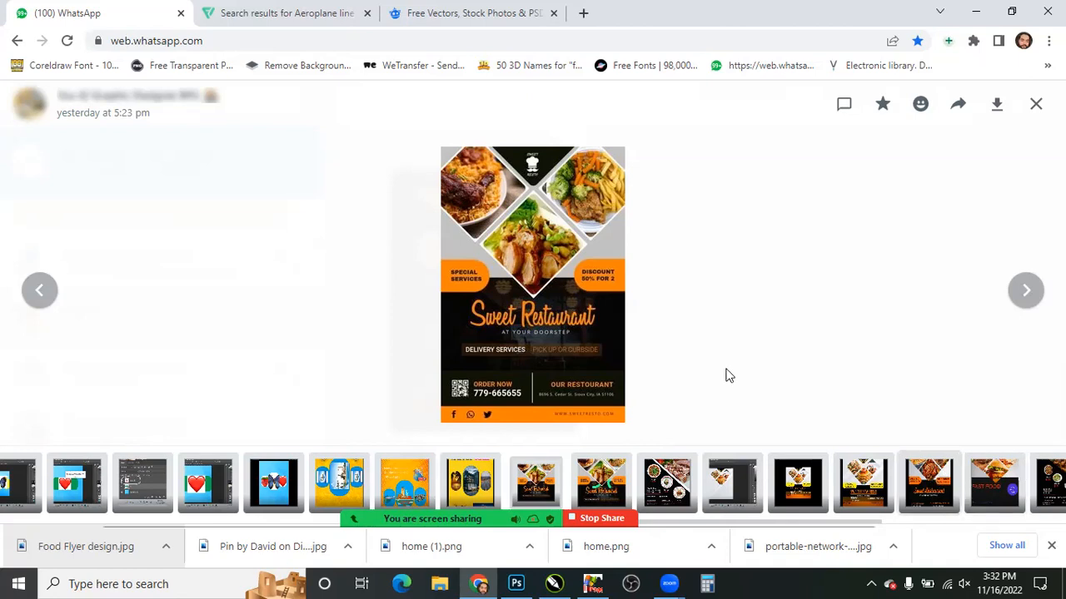
- Return to the Sweet Restaurant flyer with the Faisalabad address and examine its title, labels and footer enlarged
key("Right")
left_click(527, 270)
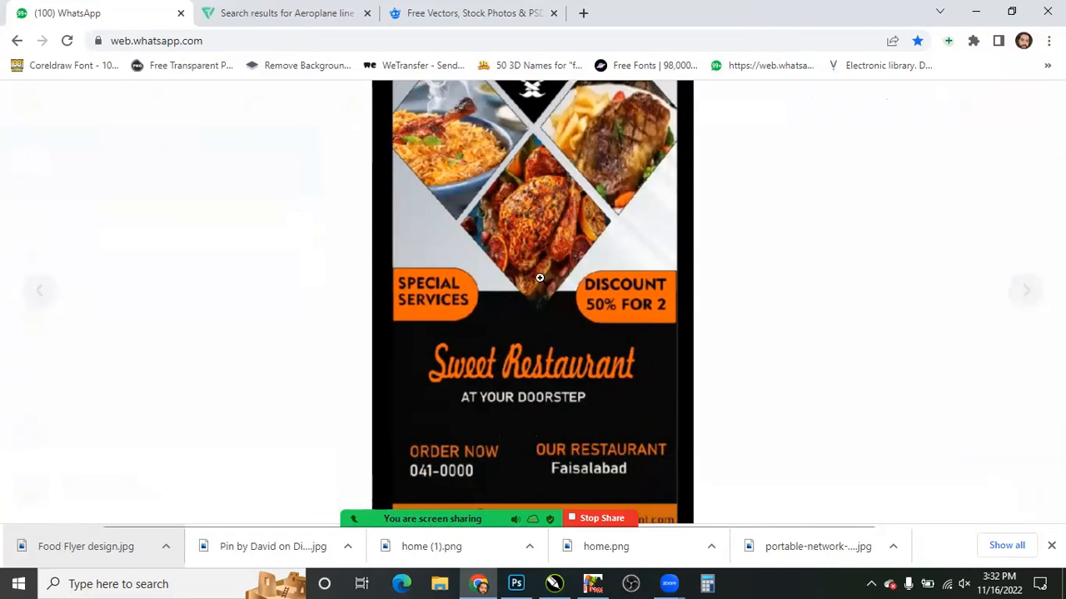
left_click(527, 269)
left_click(527, 308)
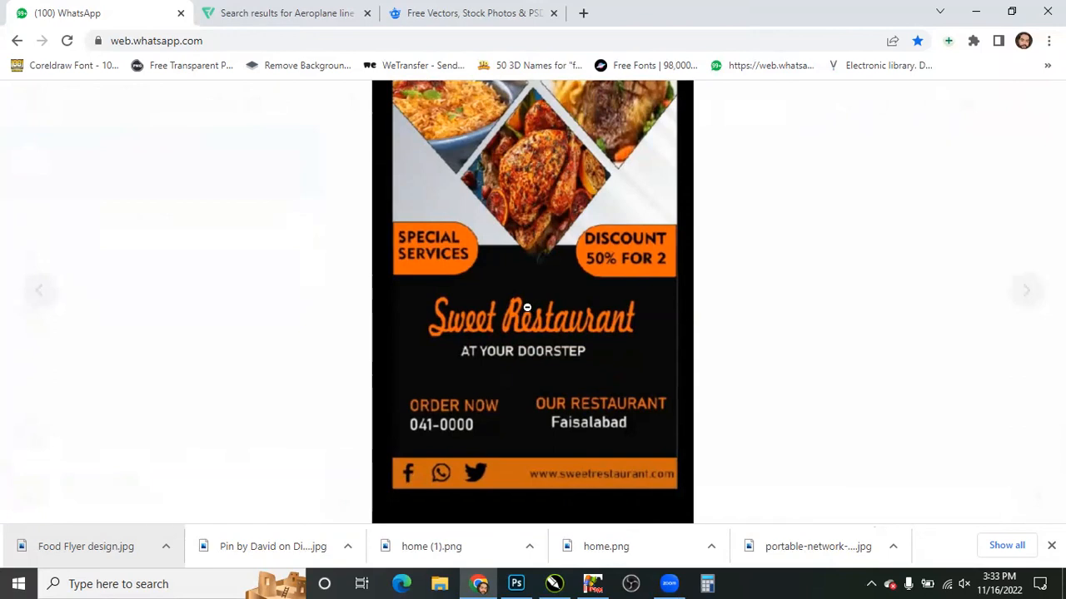
- Switch to Photoshop, close eid 01.psd, and create a new blank document with the preset settings
key("alt+Tab")
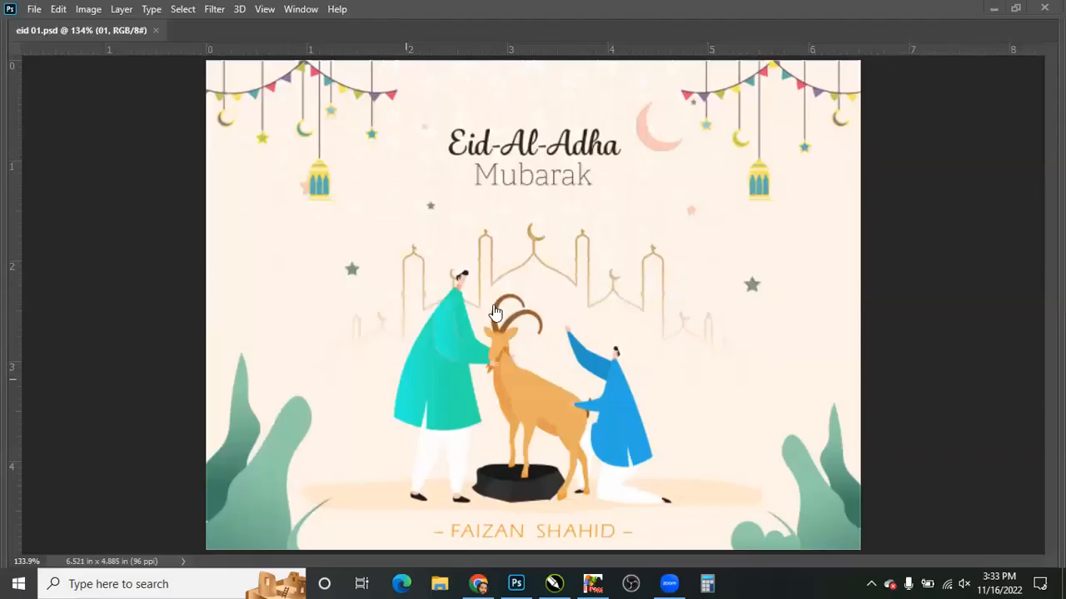
key("ctrl+w")
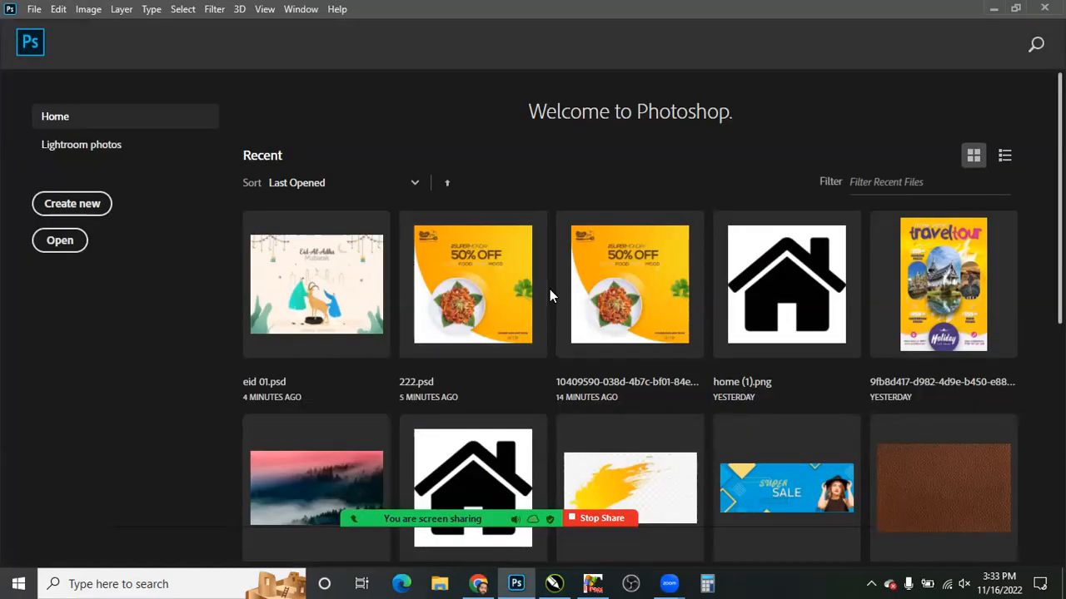
key("ctrl+n")
key("Return")
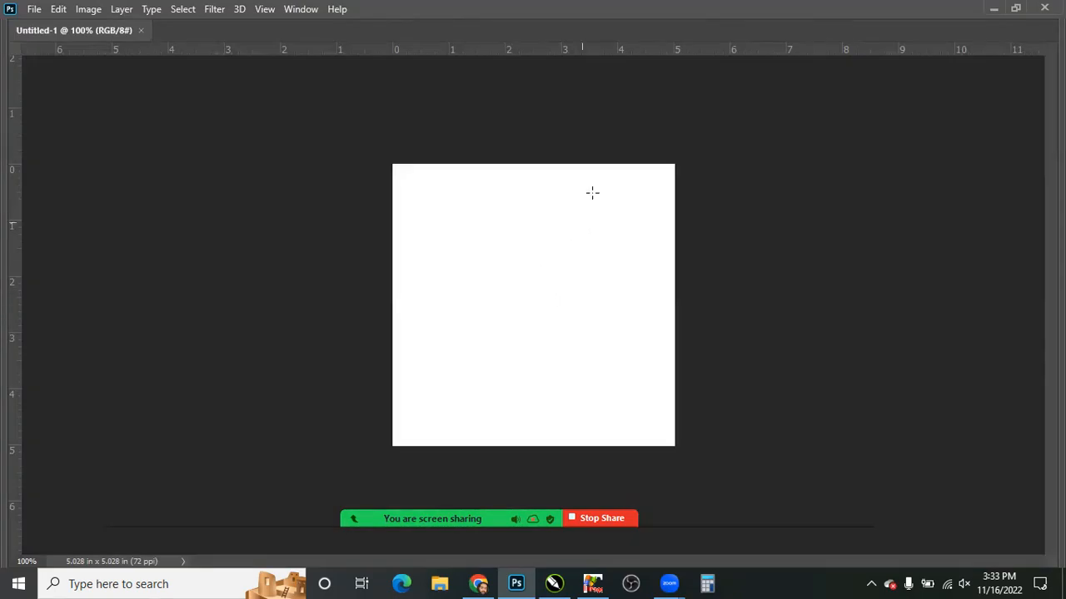
- Select an ellipse about 2.5 by 3.6 in on the canvas, copy it to a new layer, and add a Color Overlay
left_click_drag(598, 187, 457, 392)
key("ctrl+d")
key("ctrl+j")
key("alt+l")
key("y")
key("n")
left_click_drag(750, 192, 1020, 103)
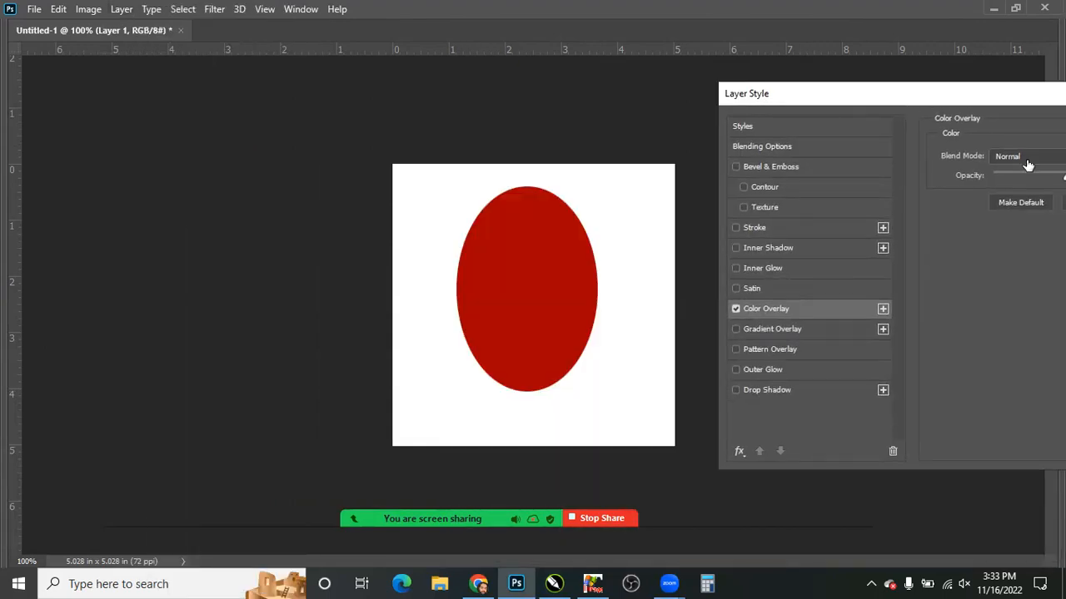
left_click(1026, 162)
- Try light grey cfcfcf, pale yellow ffee78 and black 000000 as the ellipse's overlay colour
mouse_move(627, 251)
left_mouse_down()
mouse_move(594, 219)
mouse_move(623, 211)
mouse_move(583, 190)
left_mouse_up()
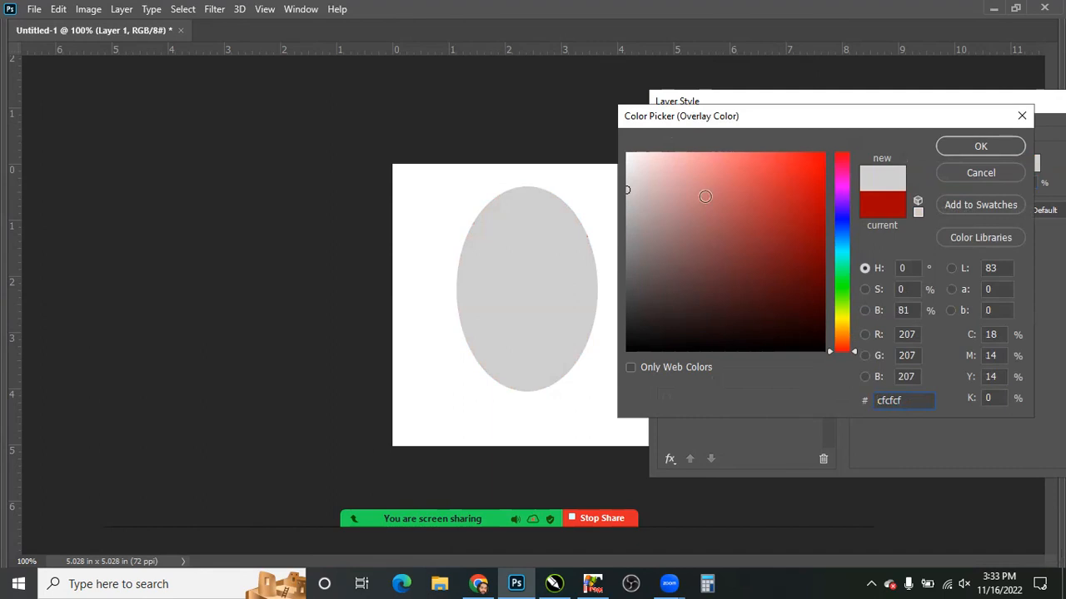
left_click(842, 322)
left_click_drag(712, 190, 732, 145)
type("ffee78")
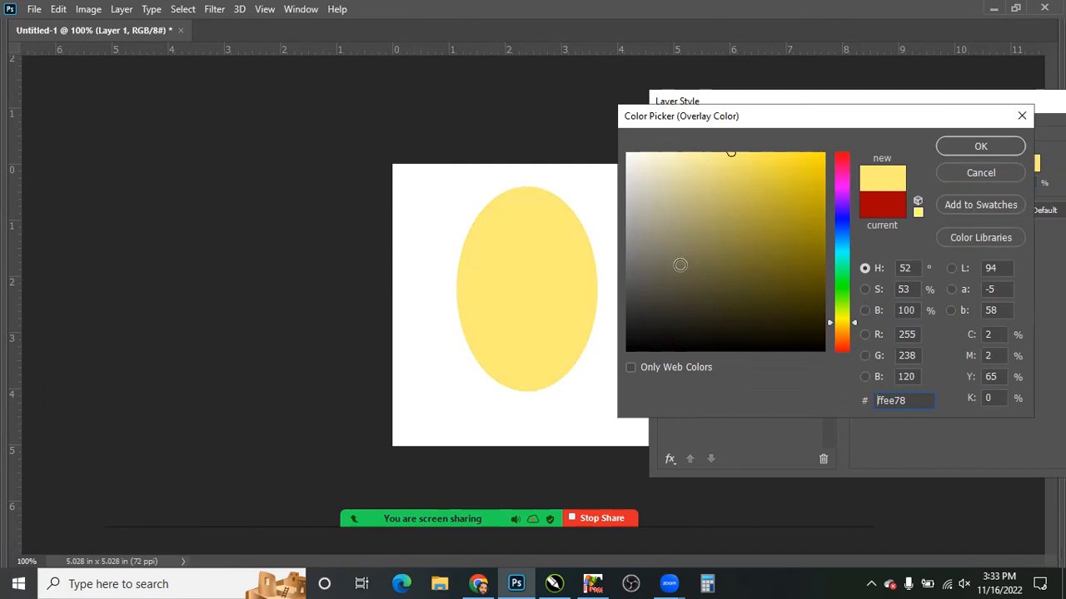
left_click(497, 504)
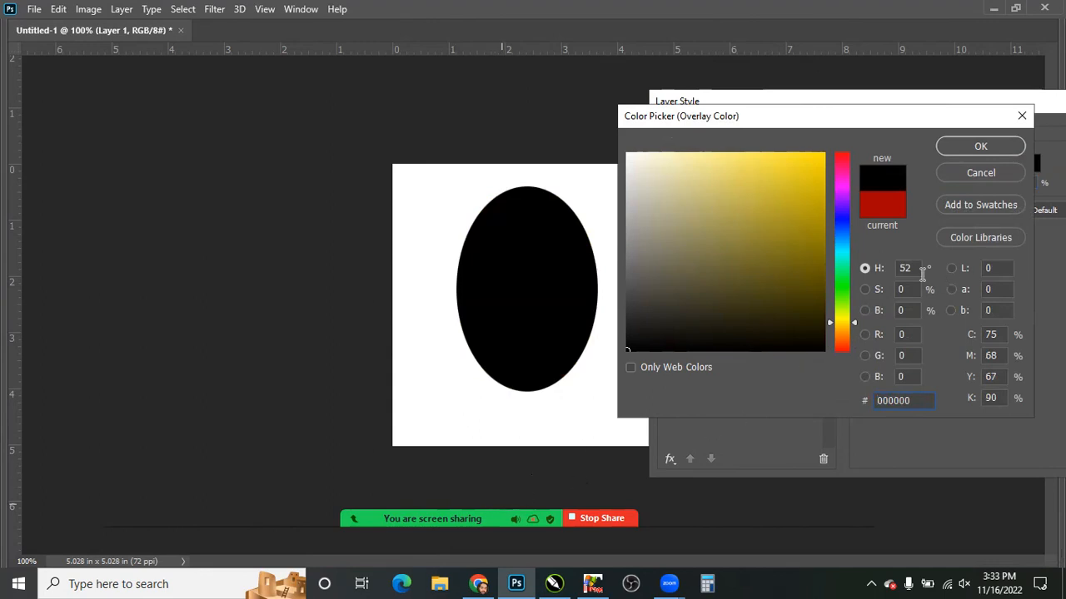
- Try brown 742e00, other hues and dark purple 330b38 as the ellipse's overlay colour
left_click(839, 338)
left_click_drag(808, 304, 823, 311)
mouse_move(817, 251)
left_mouse_down()
mouse_move(806, 258)
mouse_move(830, 239)
left_mouse_up()
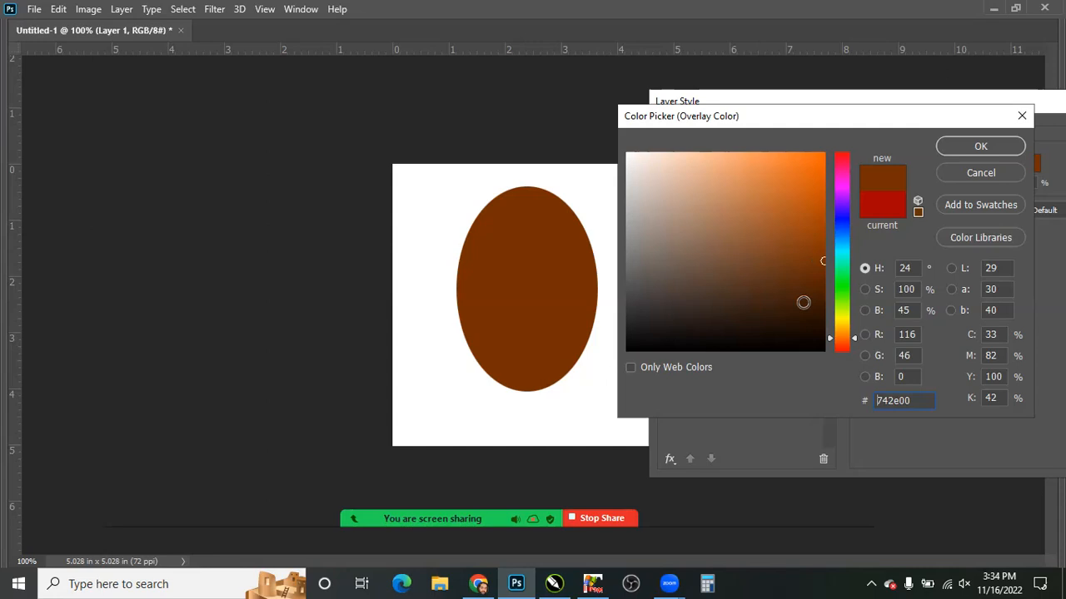
left_click(844, 309)
left_click_drag(846, 239, 842, 285)
left_click(823, 228)
left_click(843, 189)
left_click_drag(800, 189, 787, 284)
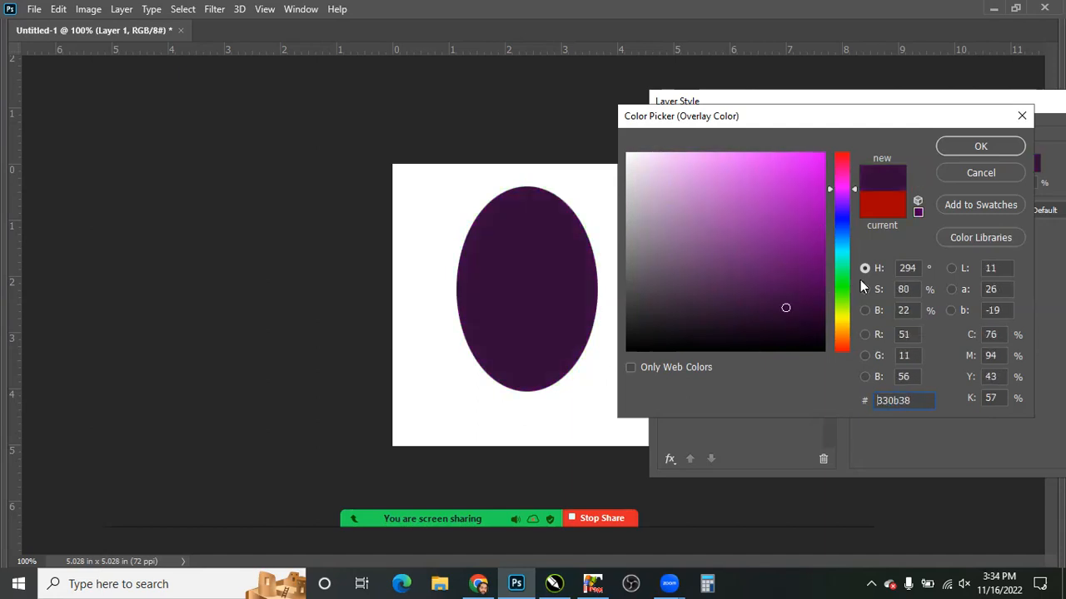
- Set the ellipse's overlay colour to dark green and accept the layer style
left_click(823, 279)
left_click(843, 294)
left_click(823, 265)
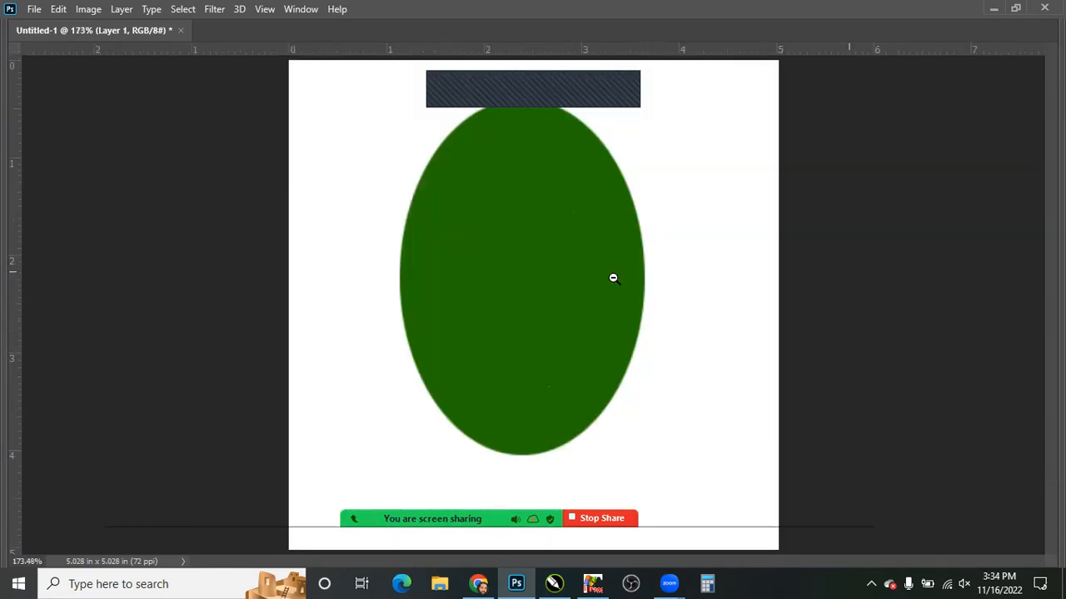
- Switch to WhatsApp and browse the earlier shared flyers, settling on the SWEET RESTAURENT pancake design
key("alt+Tab")
left_click(613, 265)
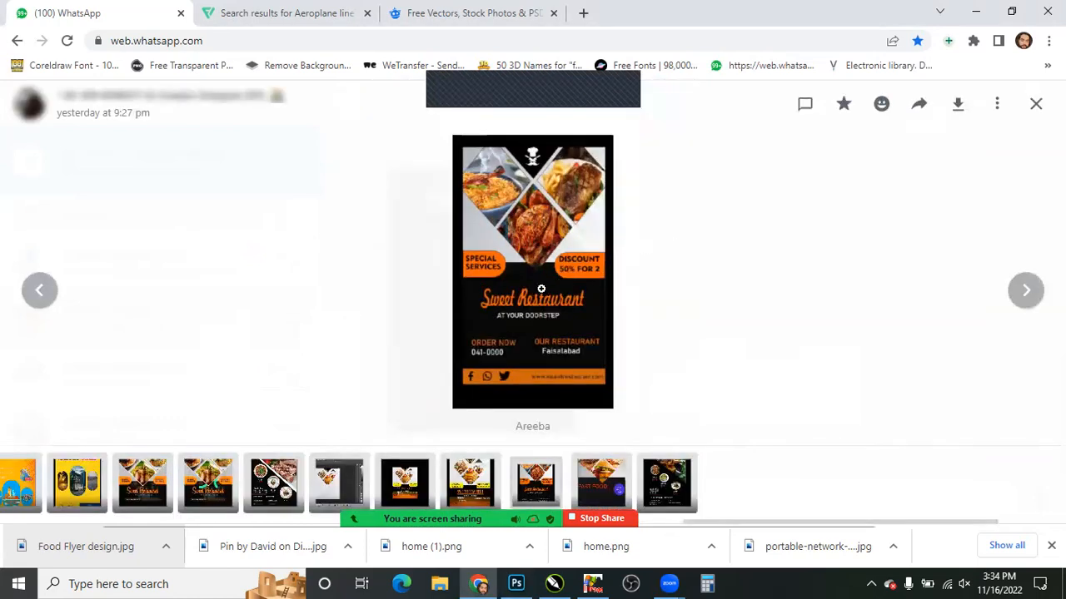
key("Left")
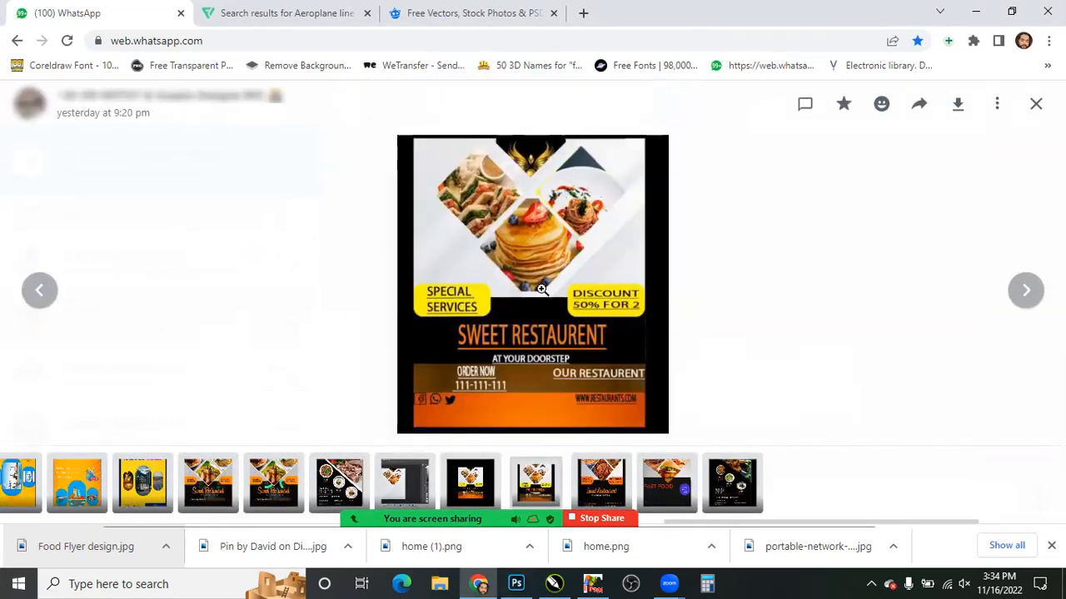
key("Left")
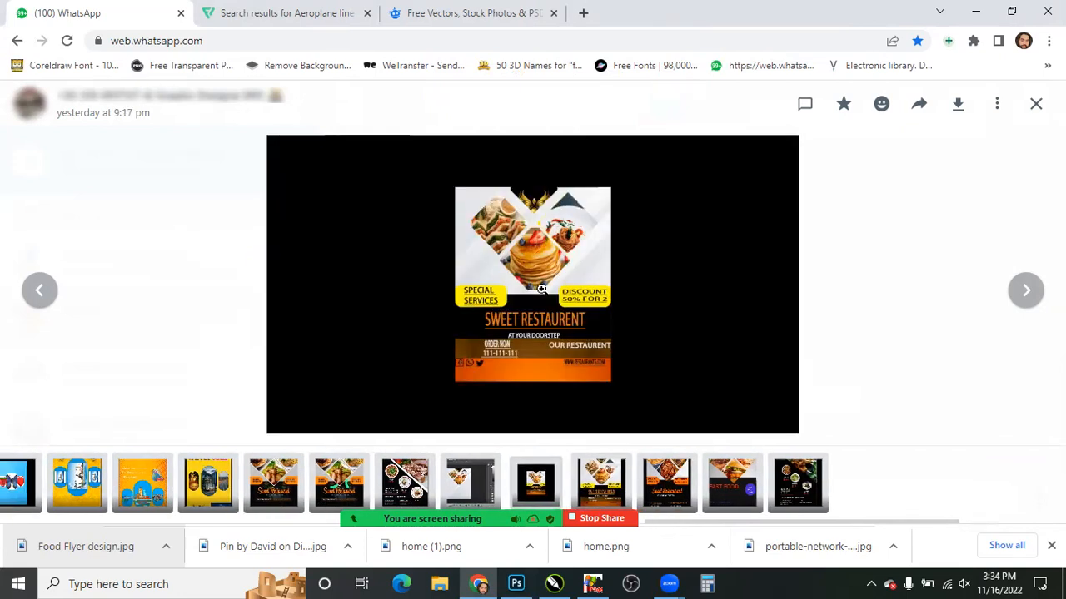
key("Right")
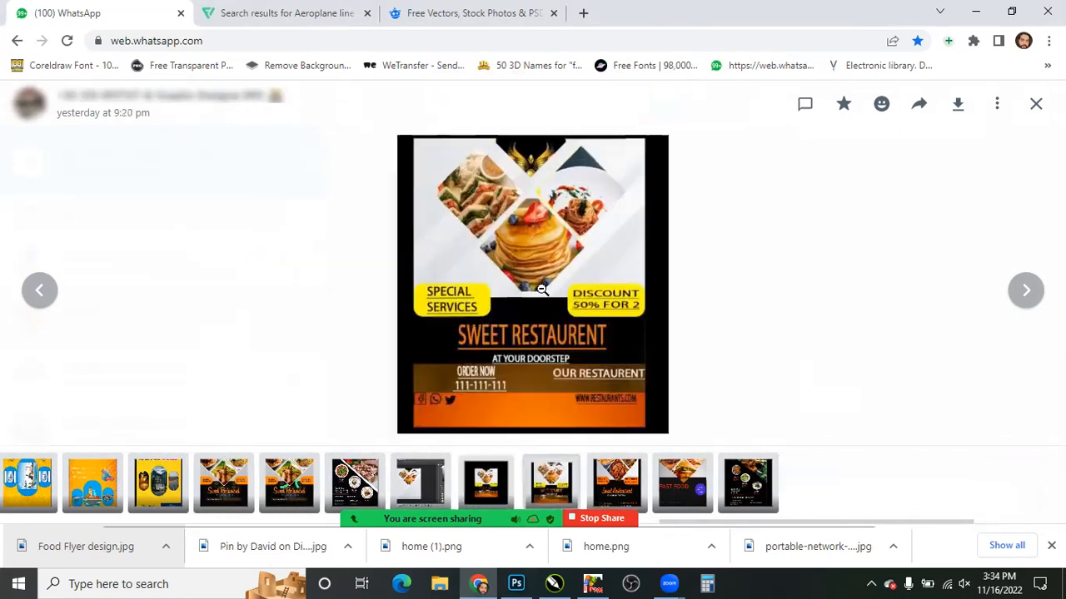
- Examine the SWEET RESTAURENT flyer's photos, yellow labels and text enlarged, comparing it briefly with the following flyer
left_click(542, 289)
left_click(542, 289)
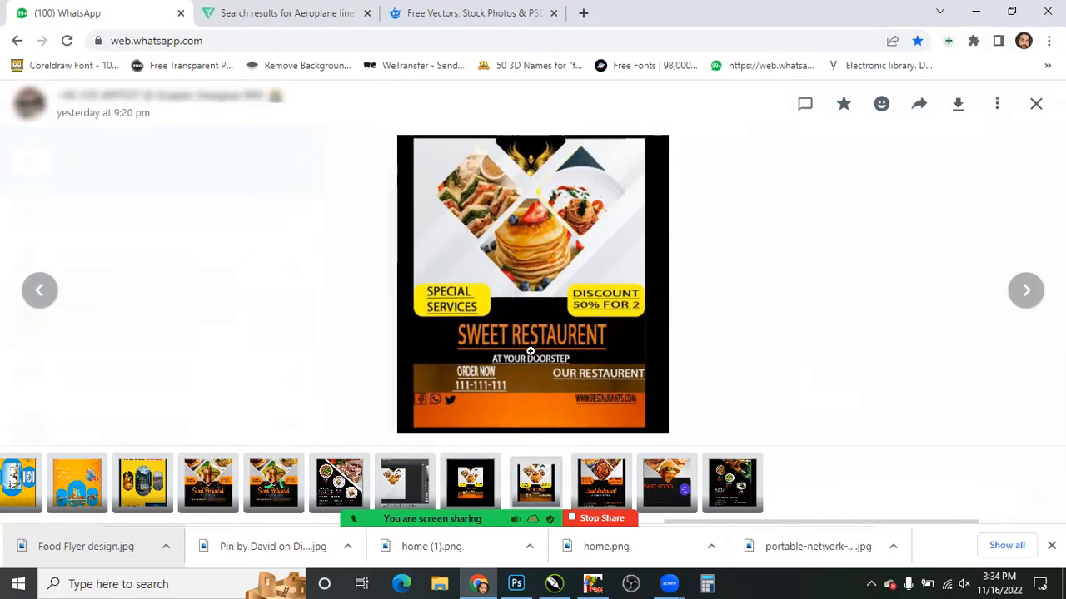
key("Right")
key("Left")
left_click(531, 348)
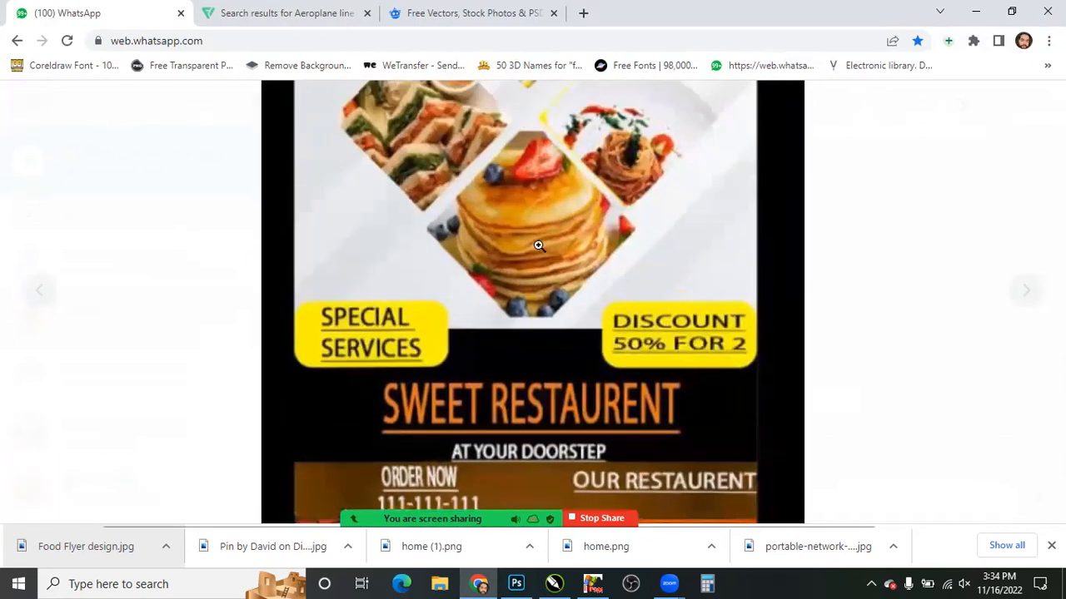
left_click(539, 237)
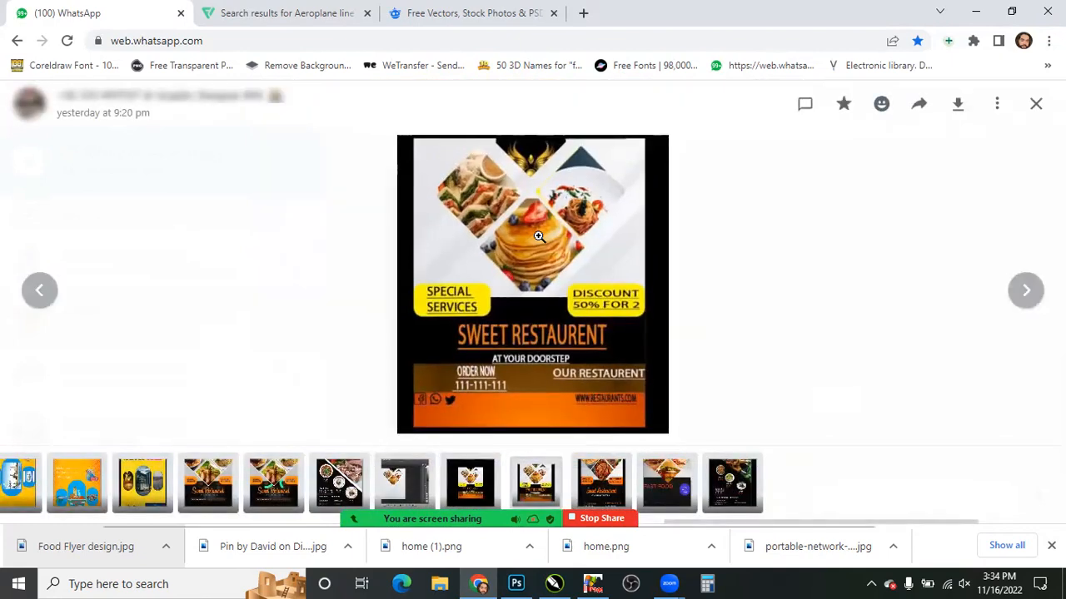
left_click(538, 236)
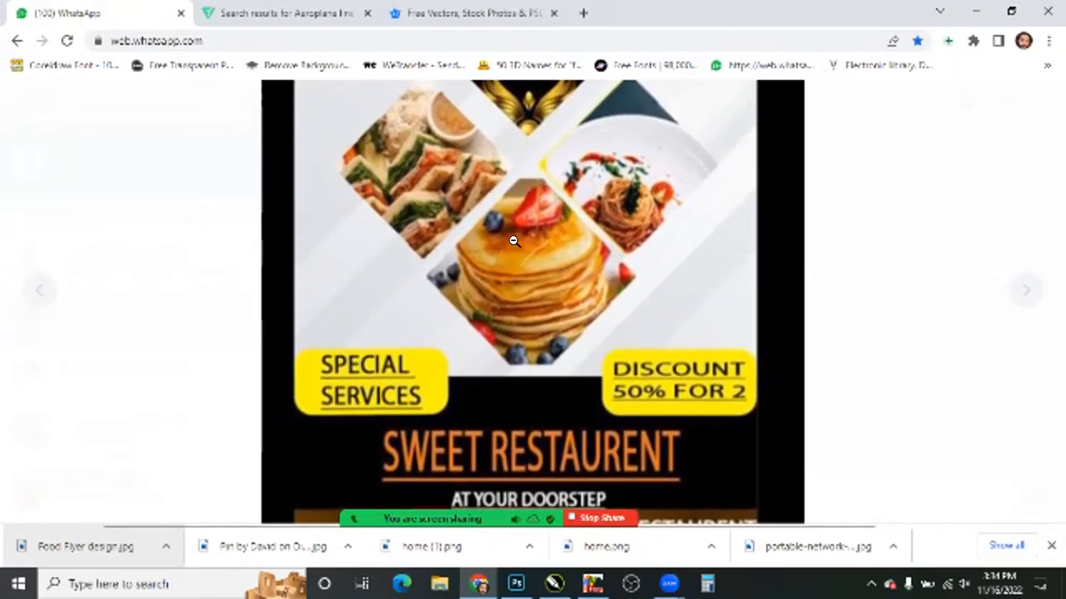
- Look over the SWEET RESTAURENT flyer's diamond photos, logo, labels and footer at full size, and return it to fitted view
scroll(515, 265, "down", 1)
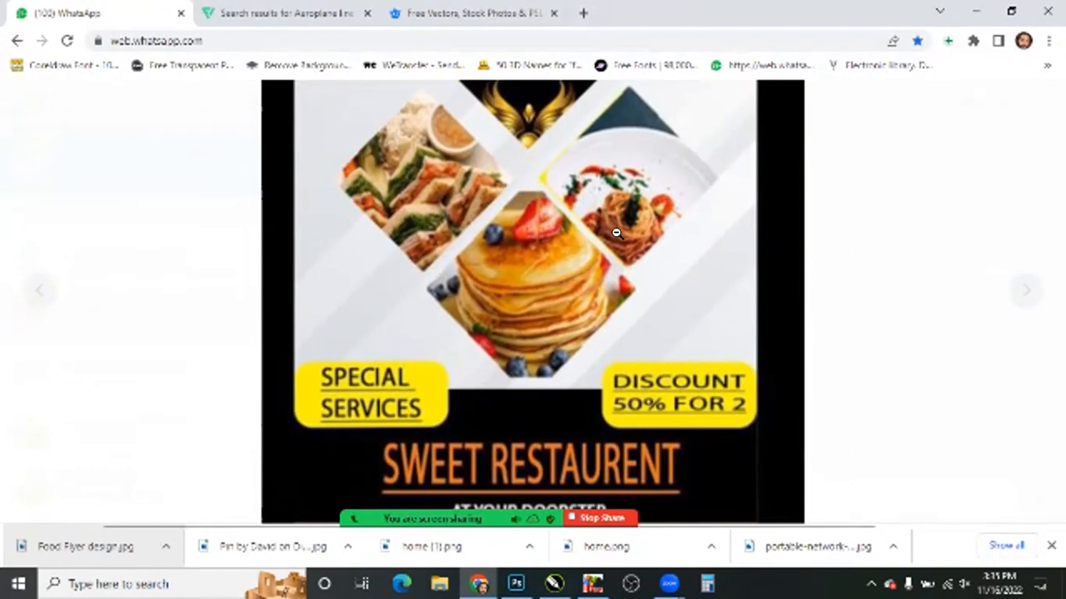
scroll(519, 243, "down", 1)
scroll(519, 244, "up", 1)
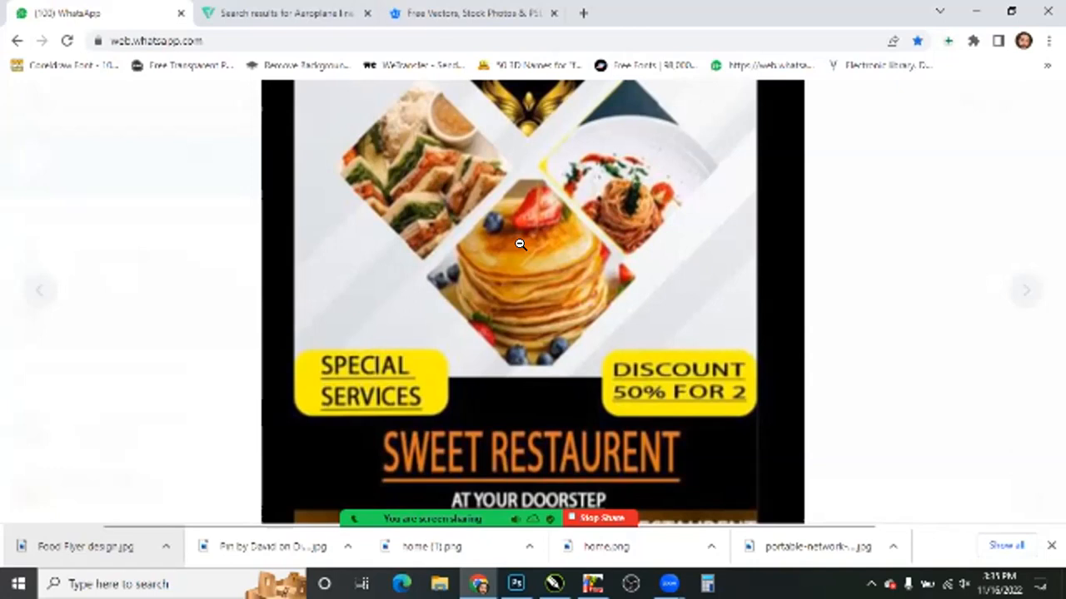
scroll(541, 249, "up", 1)
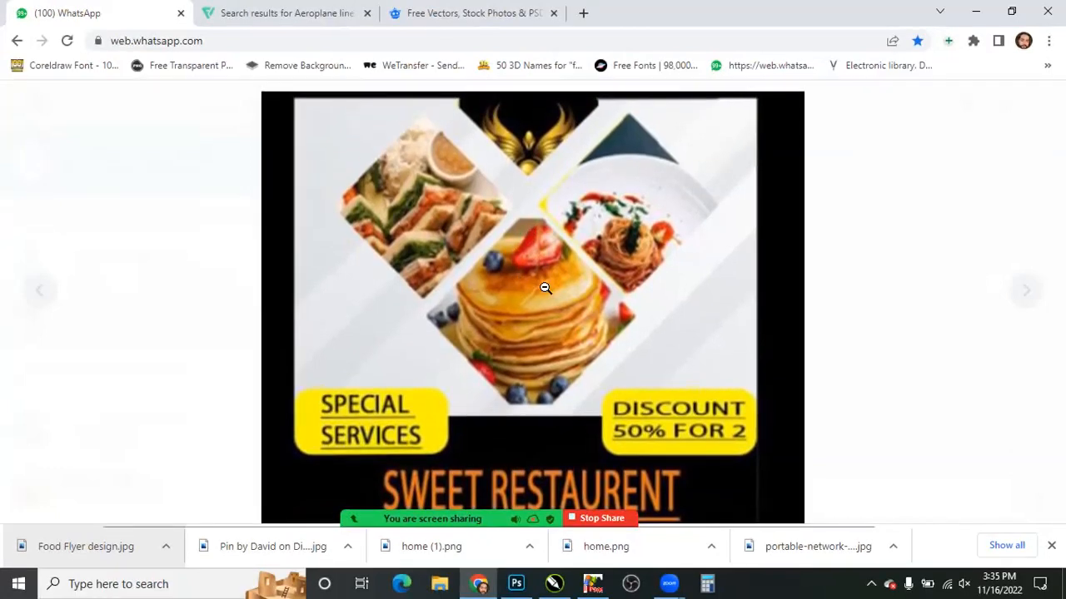
scroll(541, 289, "down", 1)
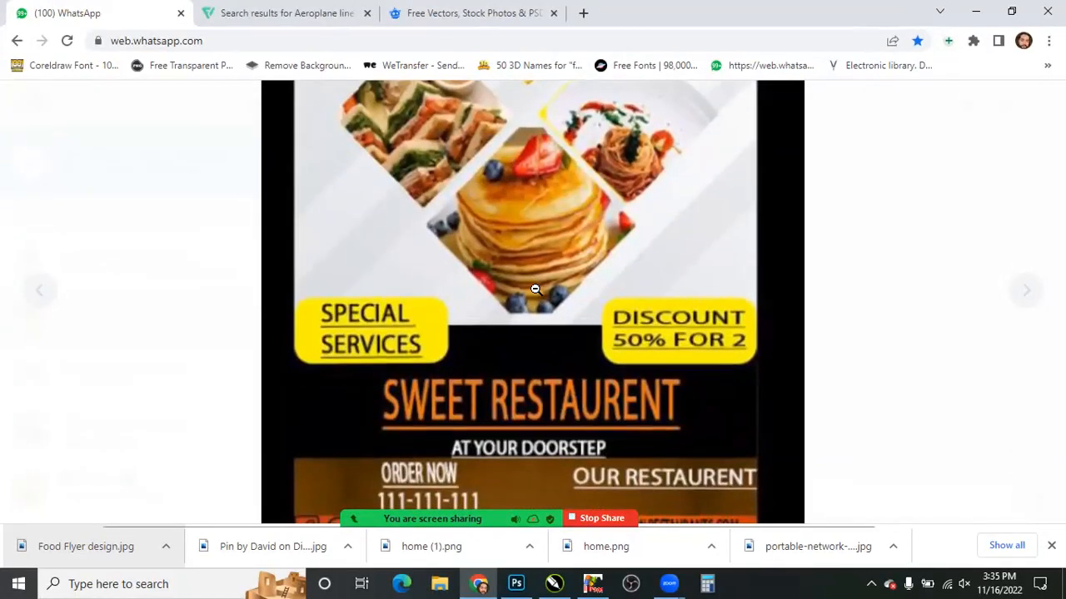
scroll(541, 242, "up", 1)
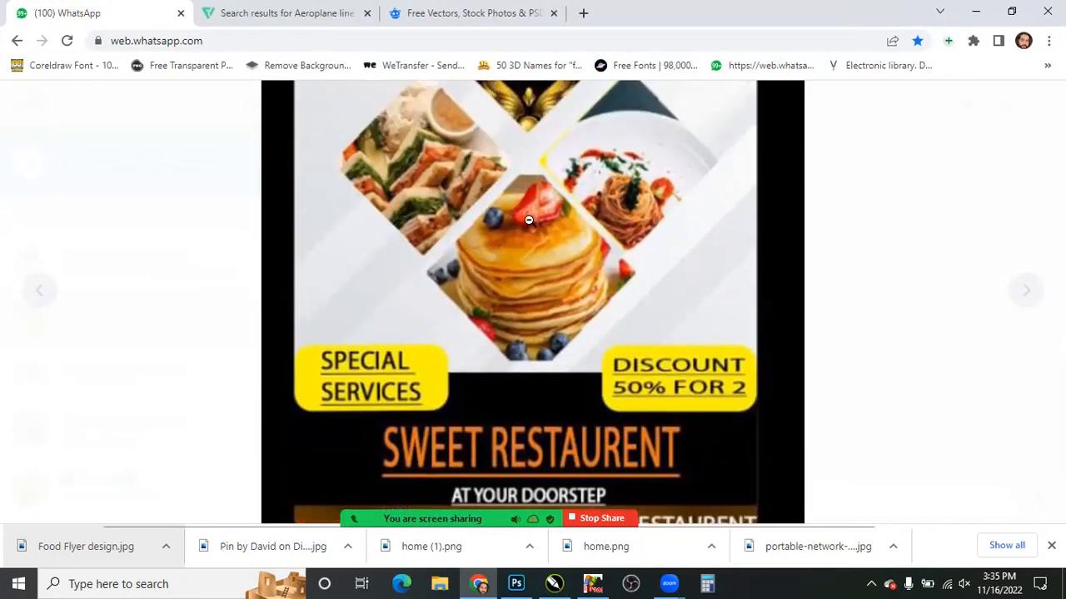
scroll(527, 222, "up", 1)
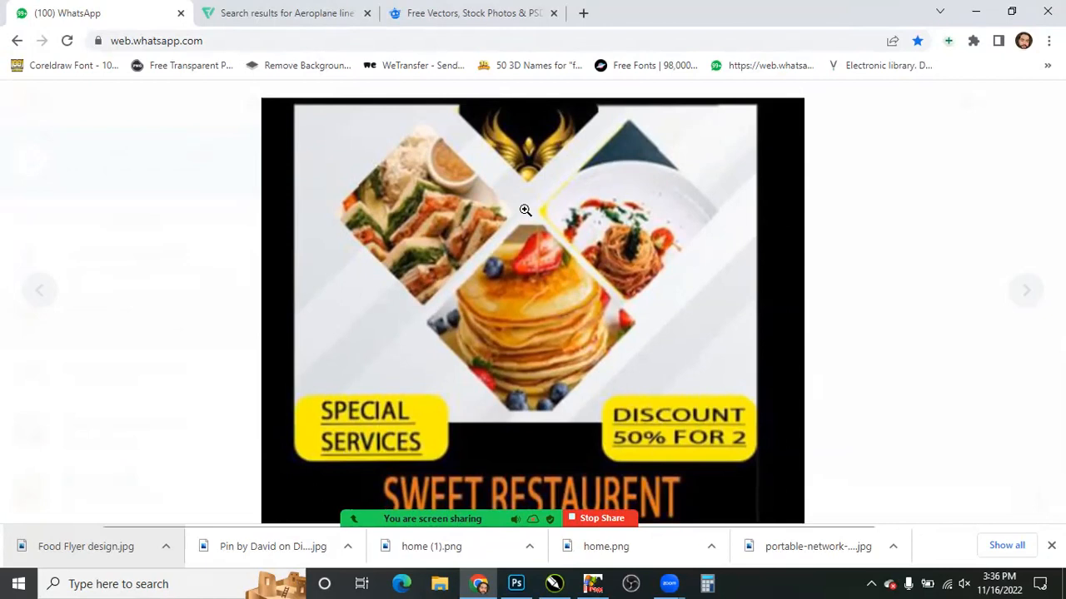
left_click(481, 314)
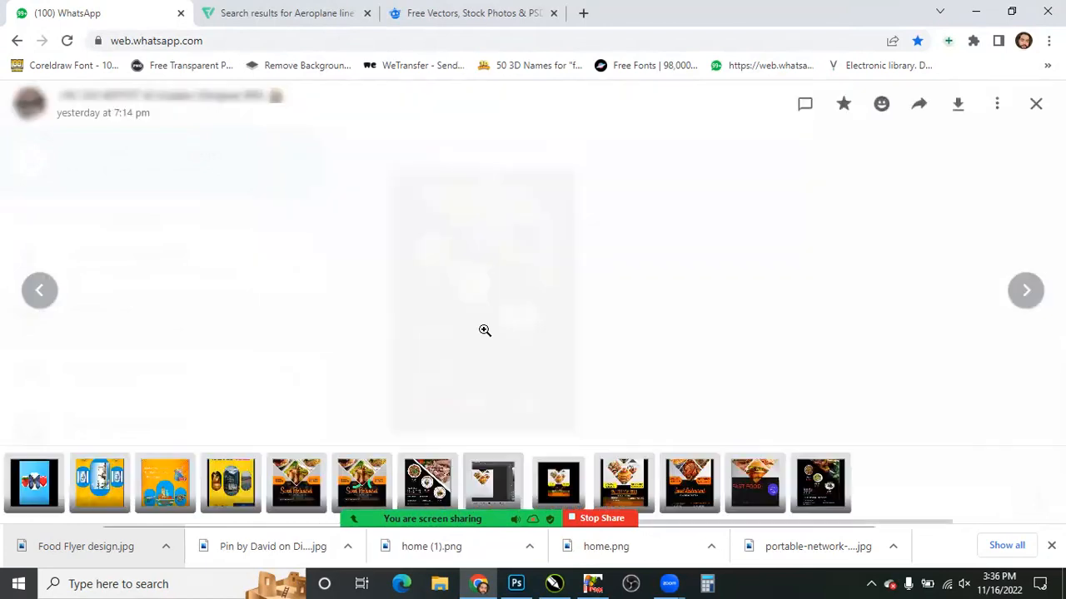
- Go back to the FOOD LOVER flyer and examine its pizza, salad and meat layout enlarged
key("Left")
key("Left")
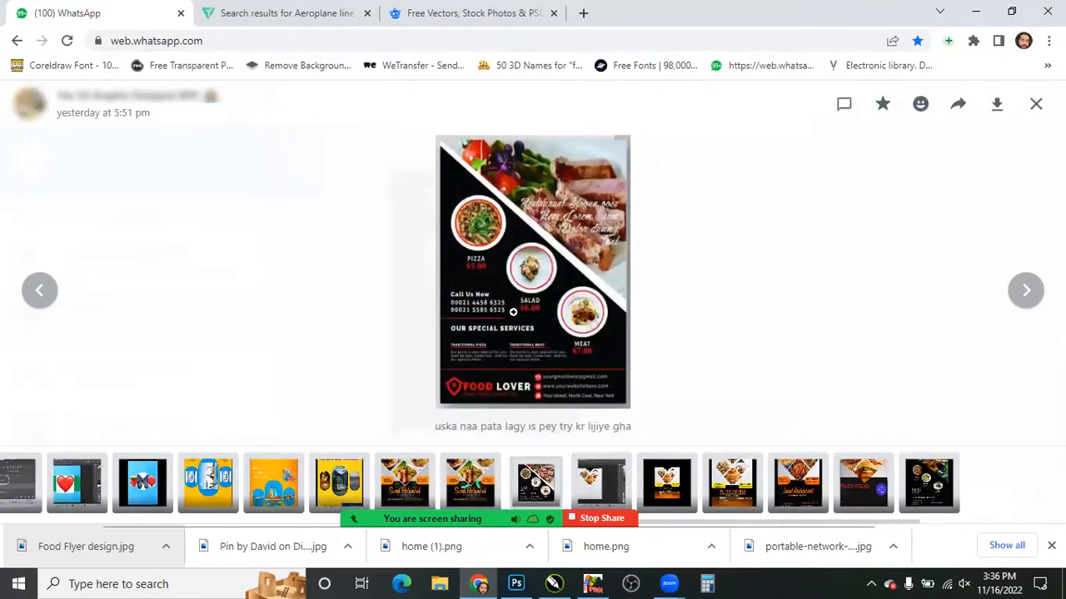
left_click(502, 251)
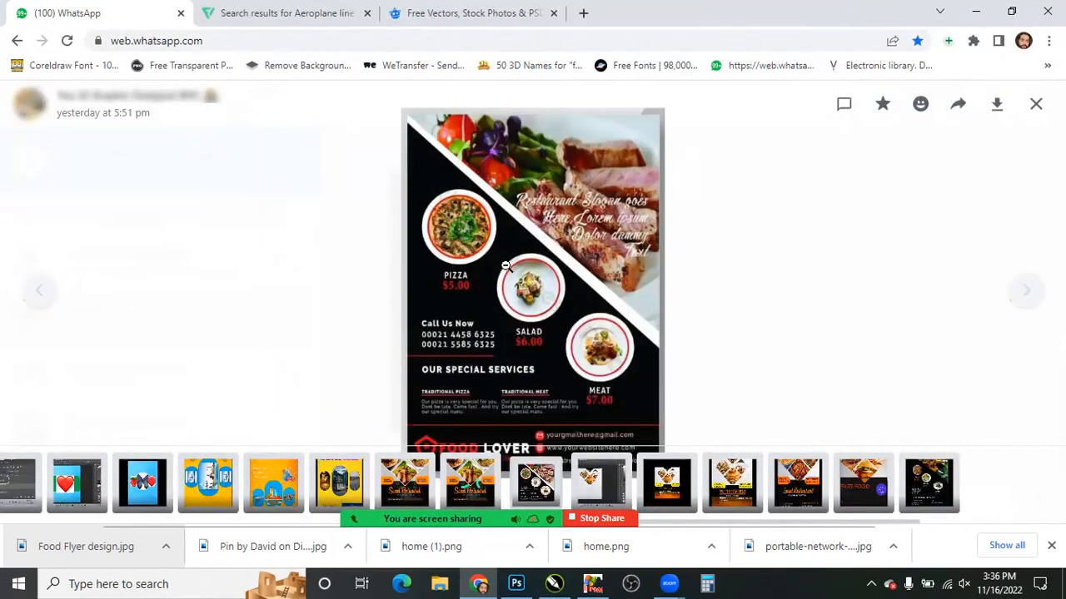
left_click(505, 265)
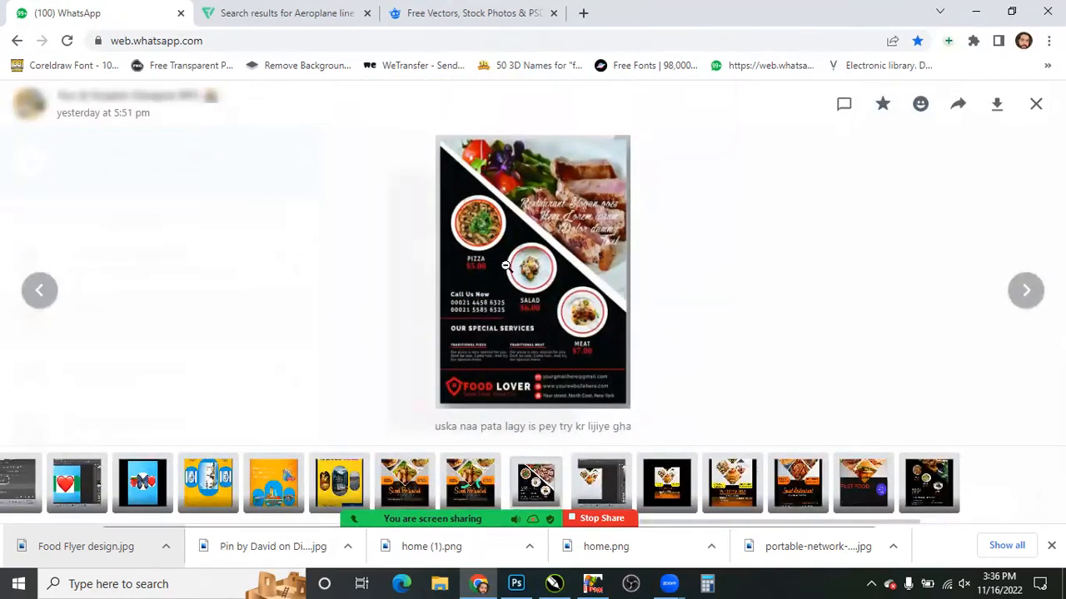
left_click(506, 265)
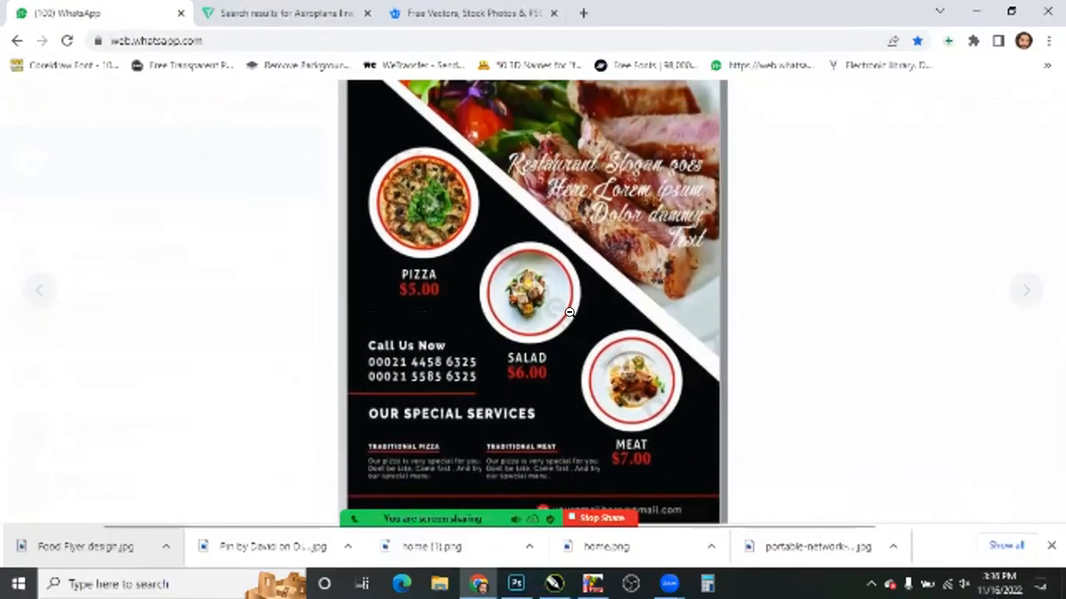
left_click(529, 320)
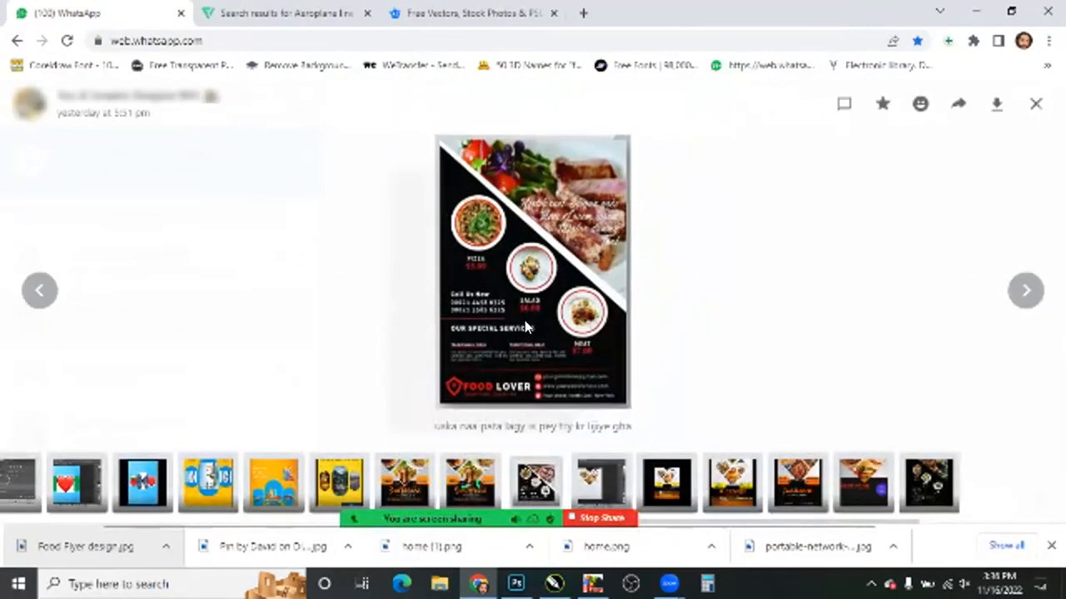
- Switch to Photoshop and close the open document without saving, dismissing the file-opening dialog
key("alt+Tab")
key("ctrl+w")
key("n")
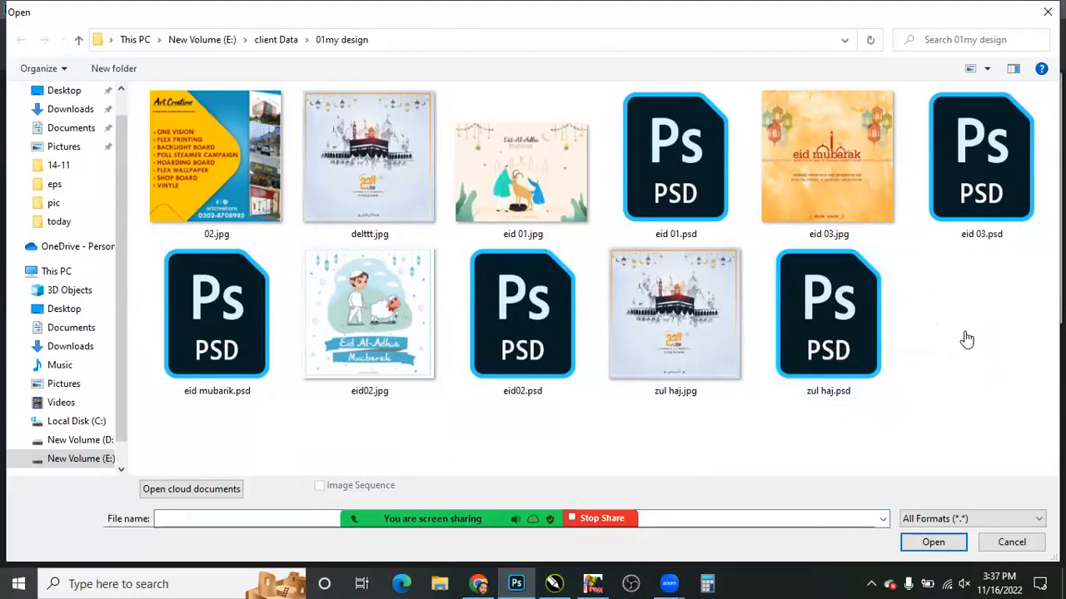
key("Escape")
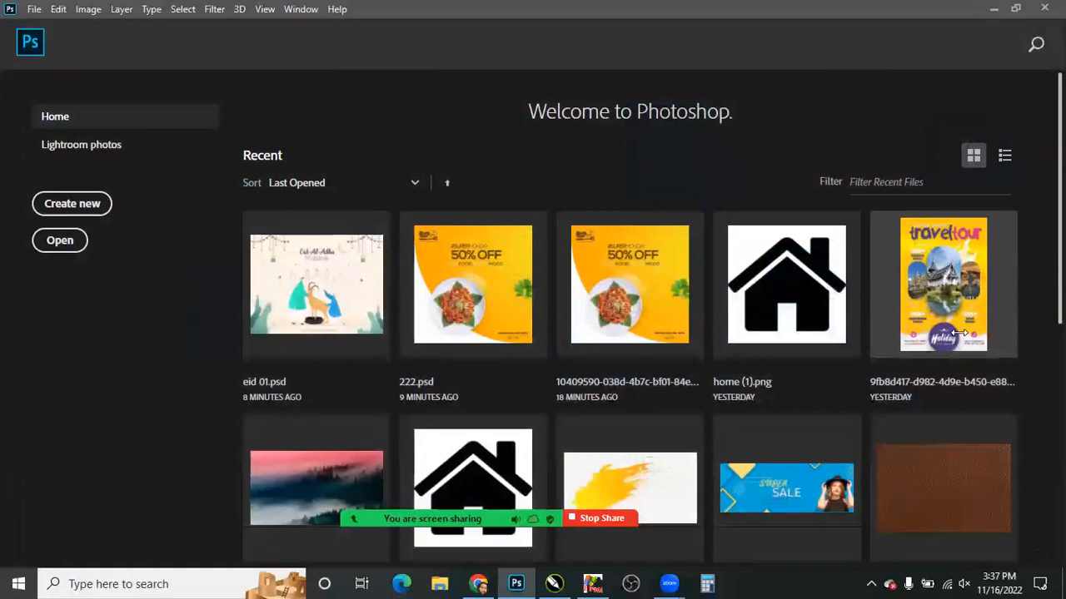
key("ctrl+n")
key("Return")
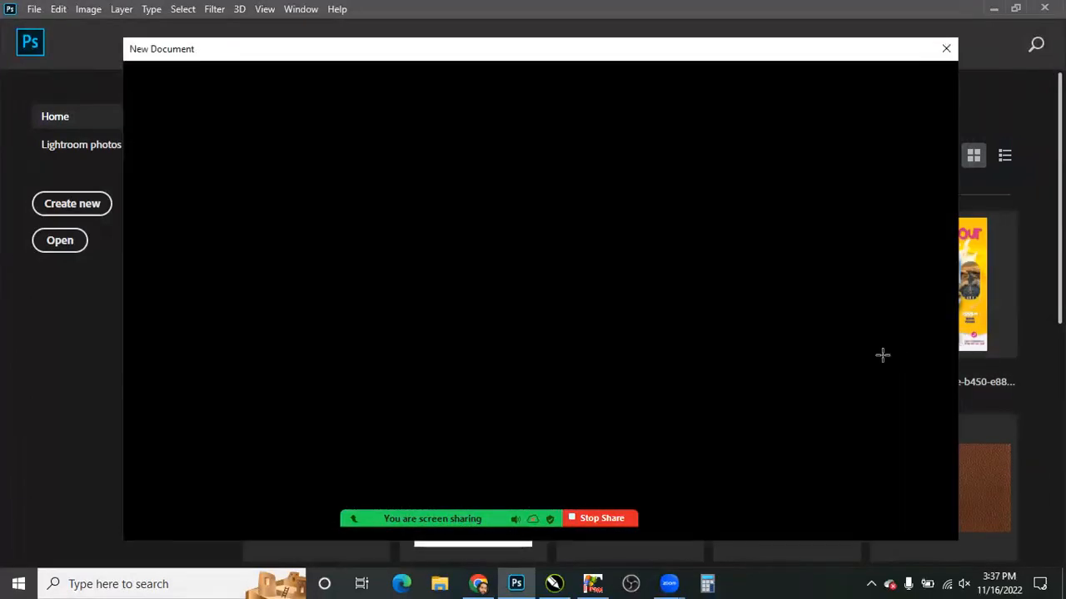
key("ctrl+w")
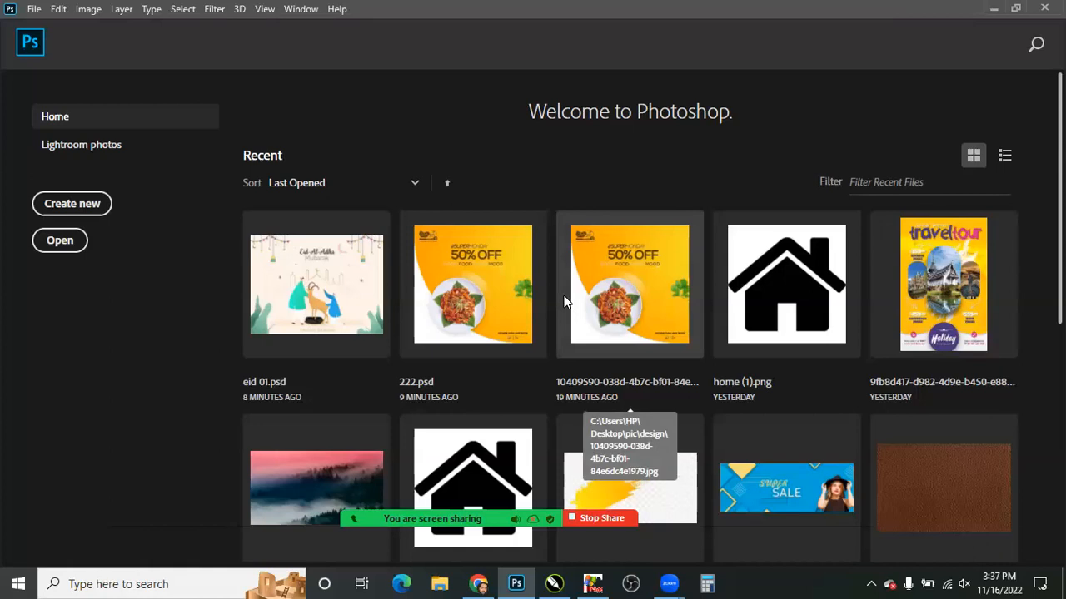
- Start a new document with its dimensions measured in inches
key("ctrl+n")
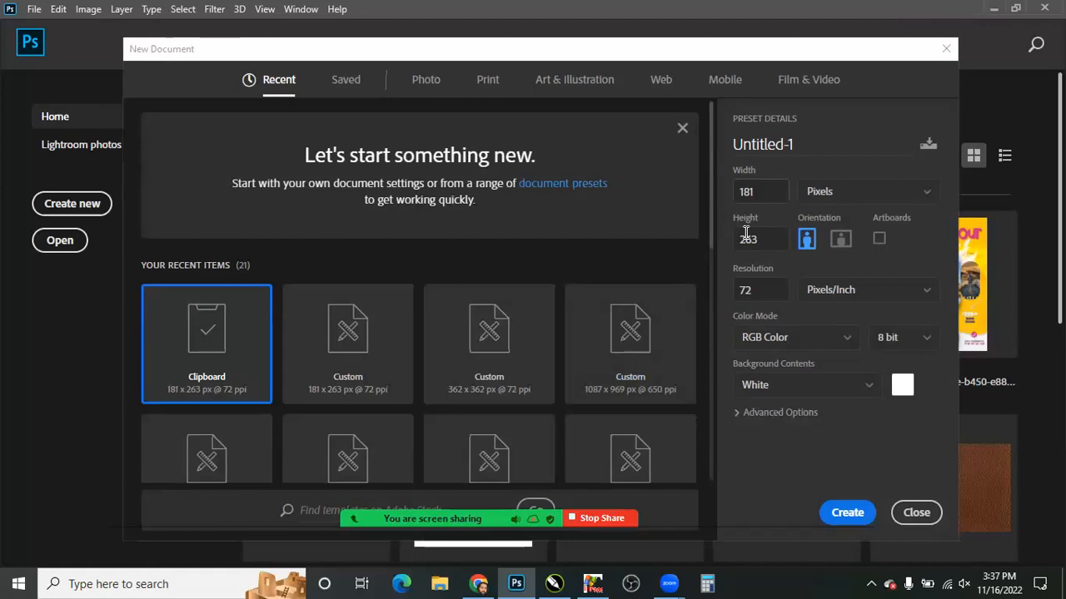
key("ctrl+a")
type("5")
key("Tab")
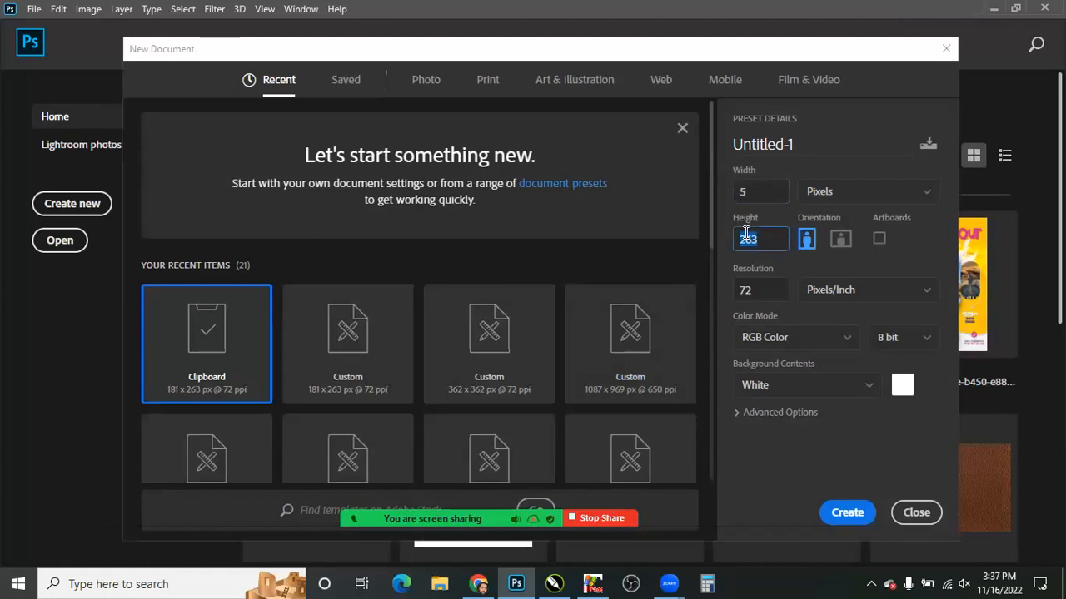
type("5")
left_click(866, 191)
left_click(843, 246)
- Set the new document to 5 by 5 inches at 650 pixels/inch and create it
key("shift+Tab")
type("5")
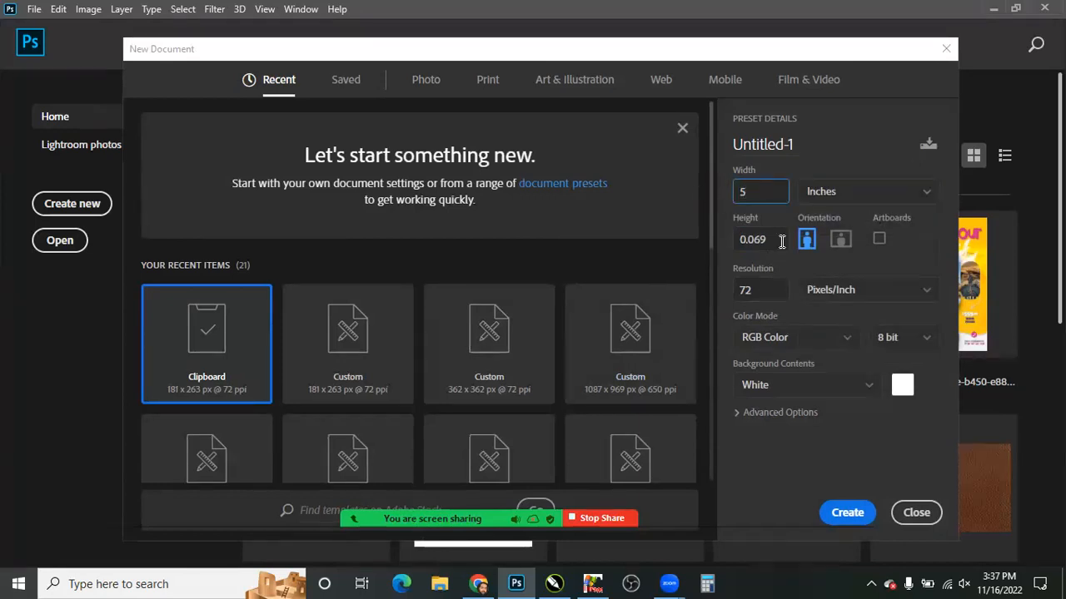
key("Tab")
type("5")
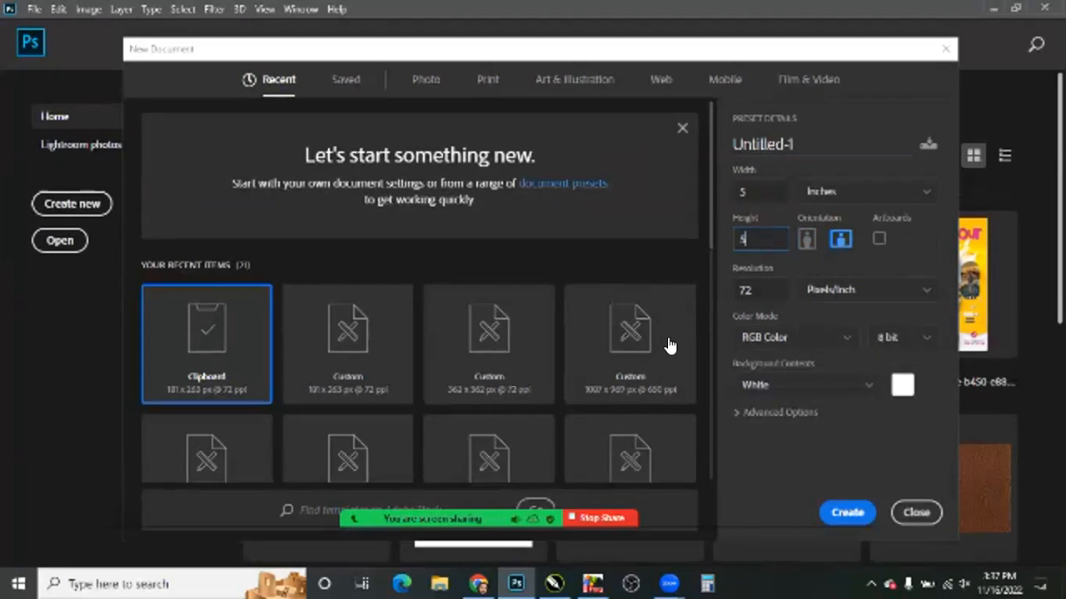
key("Tab")
type("650")
left_click(848, 511)
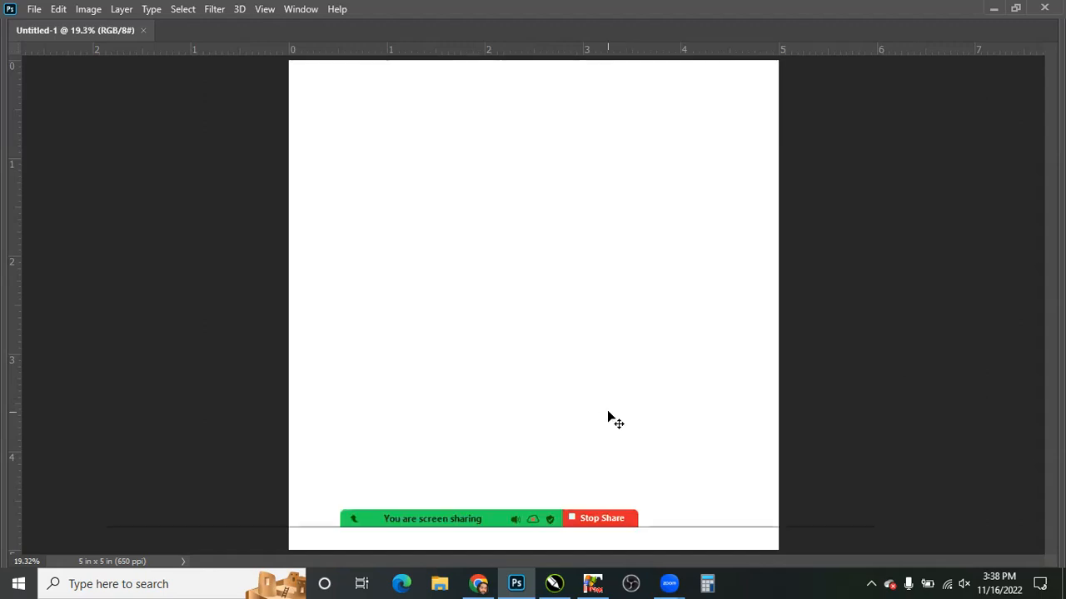
key("ctrl+minus")
key("ctrl+0")
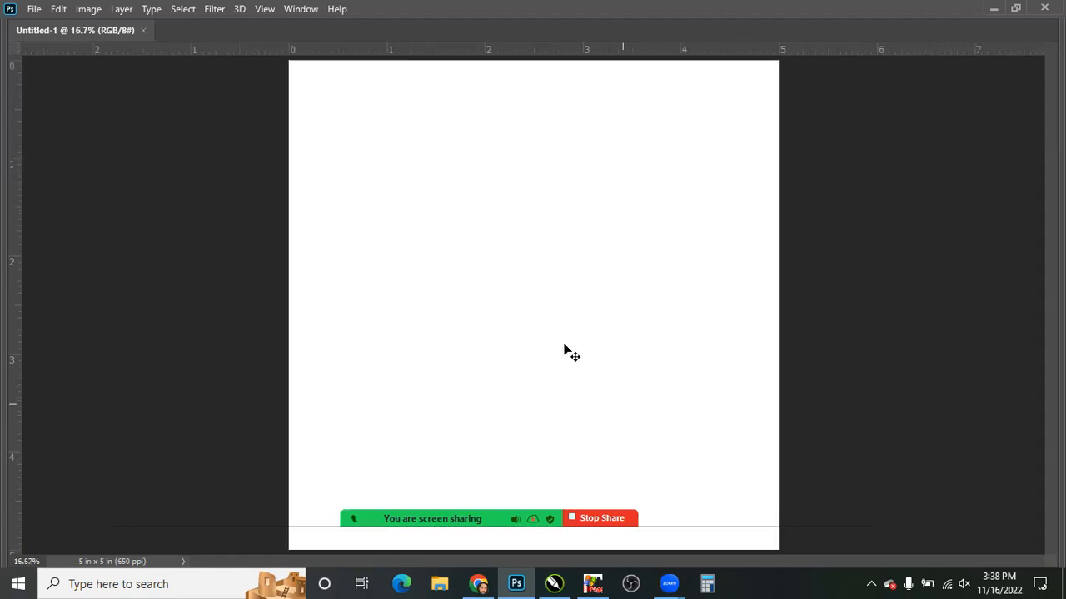
key("Tab")
key("z")
key("v")
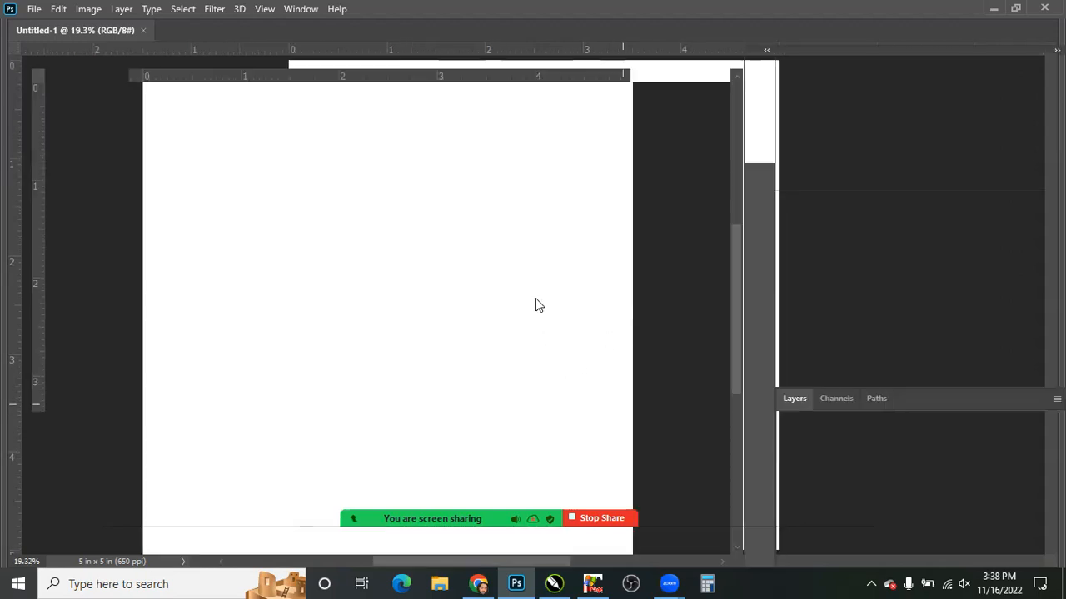
key("Tab")
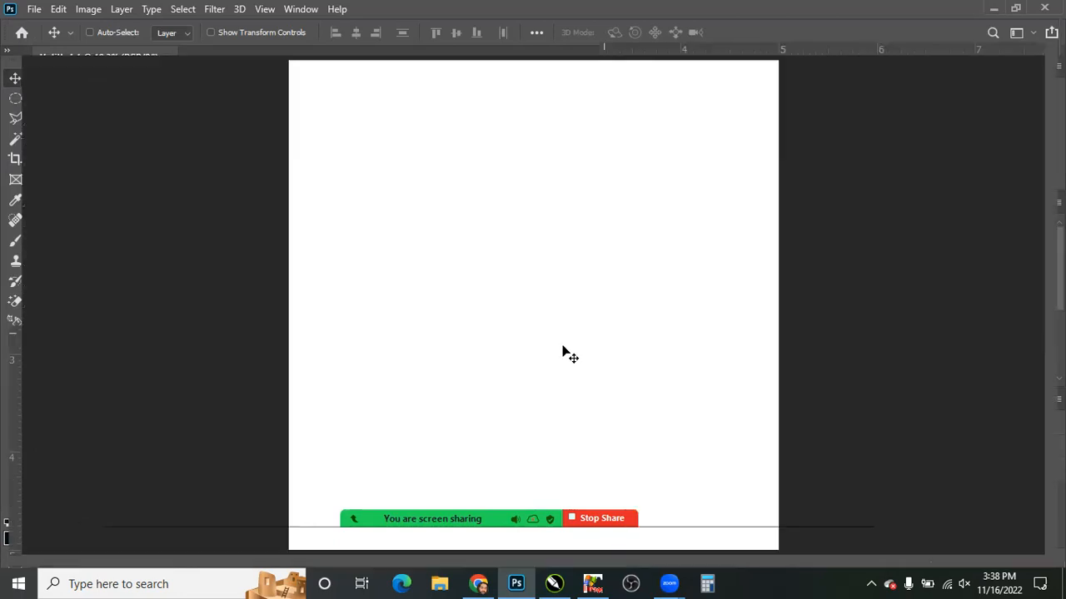
key("ctrl+minus")
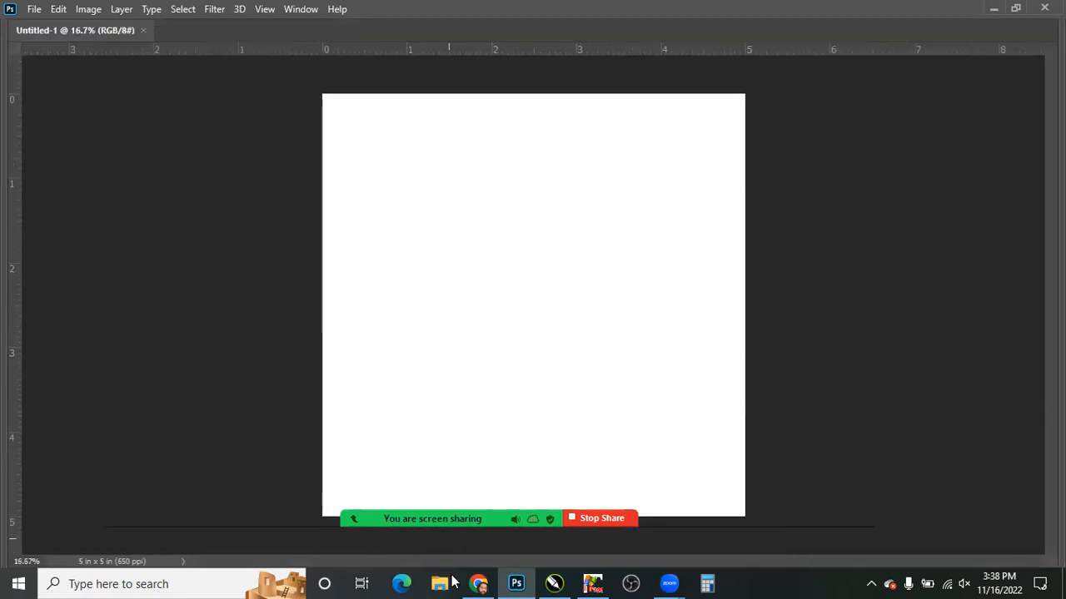
- Switch to Chrome, glance at the Freepik home page and open the bookmarked Electronic library site in a new tab
left_click(476, 582)
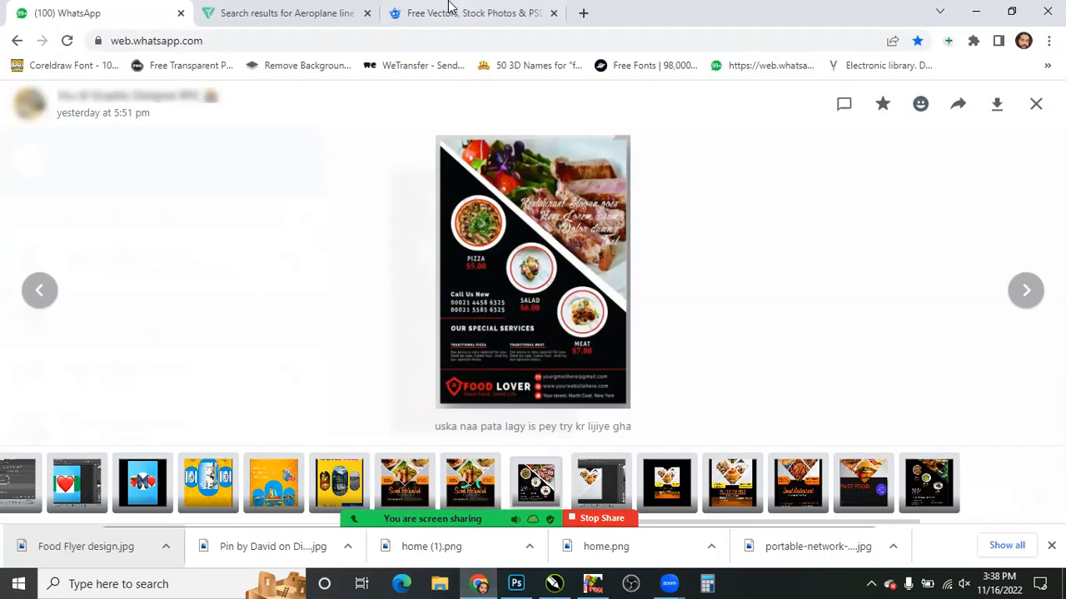
left_click(450, 13)
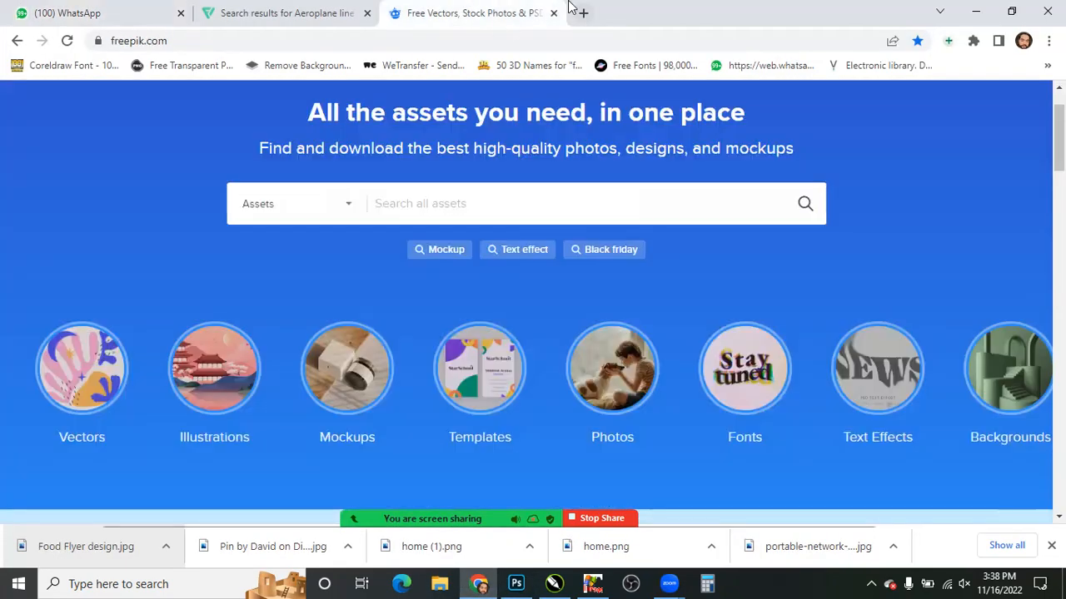
left_click(585, 13)
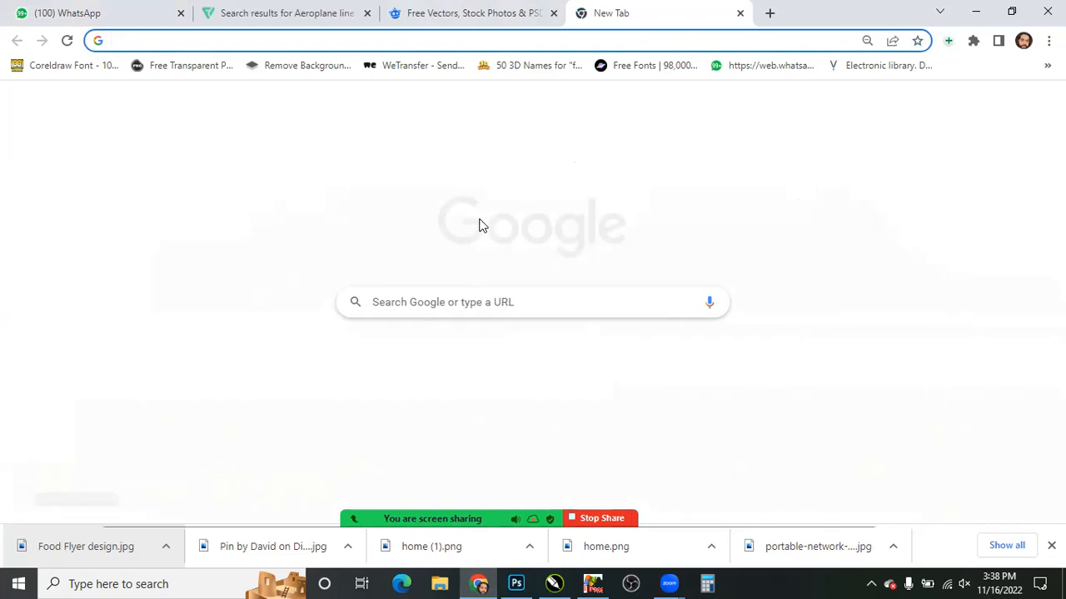
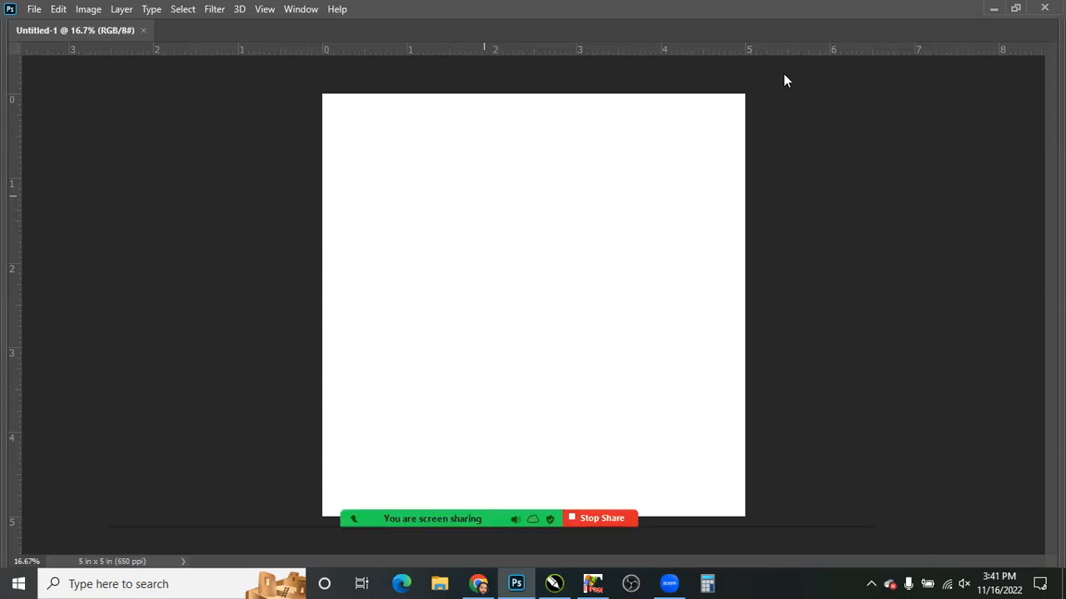
key("alt+Tab")
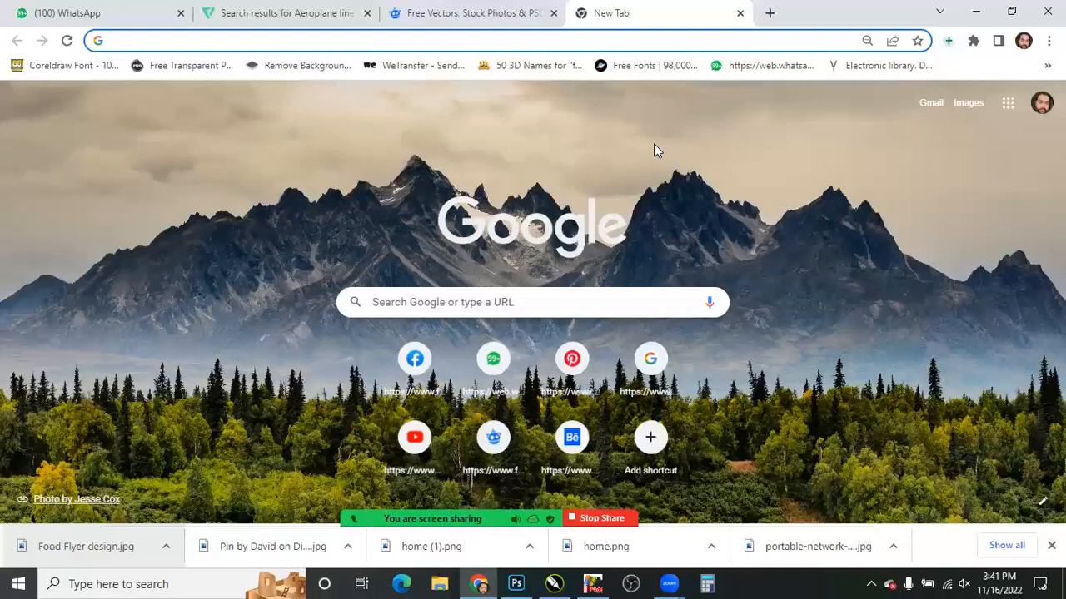
left_click(852, 67)
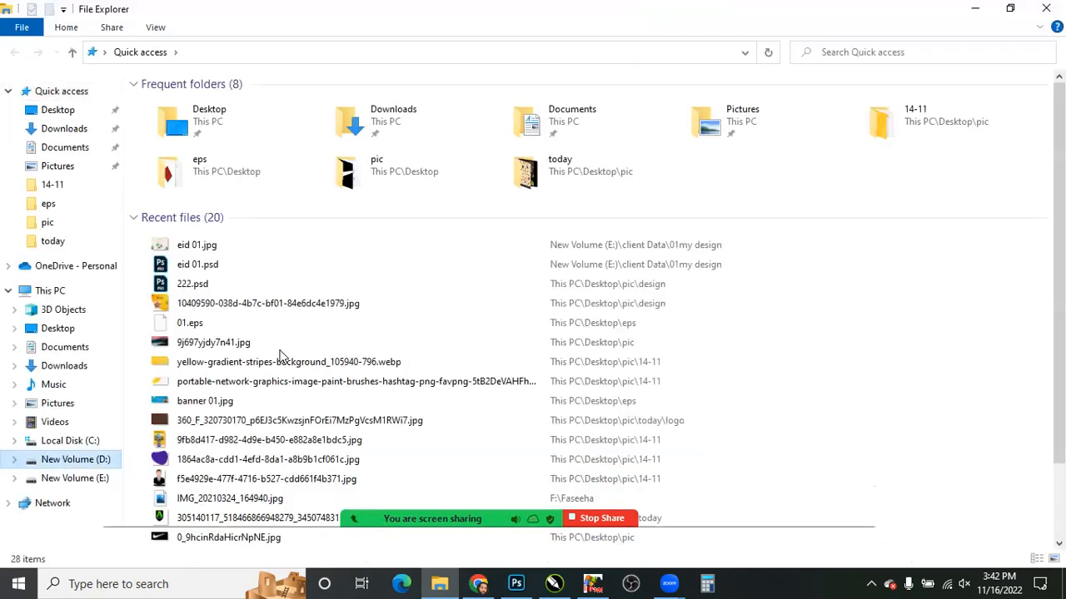
- Open the Smart Thinking PDF from the My Books folder on drive D, view its cover and close it
left_click(75, 460)
double_click(259, 120)
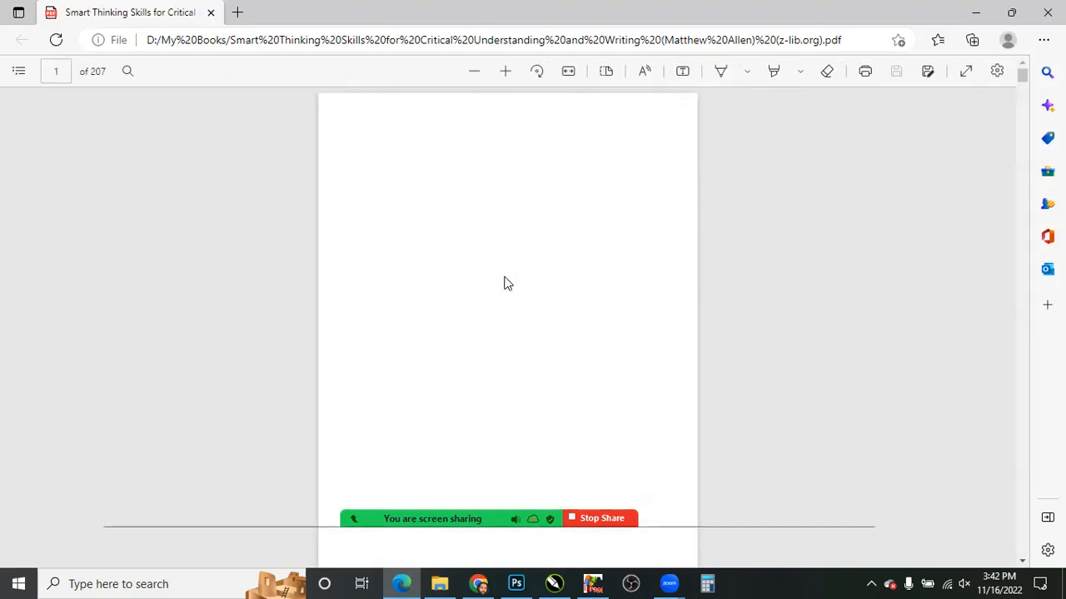
scroll(854, 329, "up", 15)
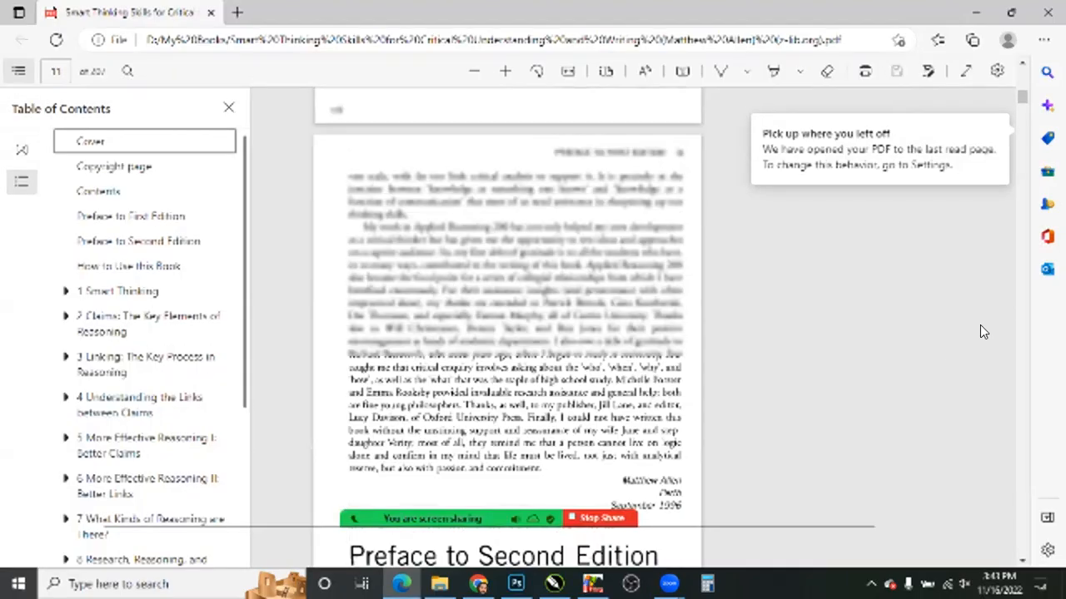
scroll(697, 276, "up", 15)
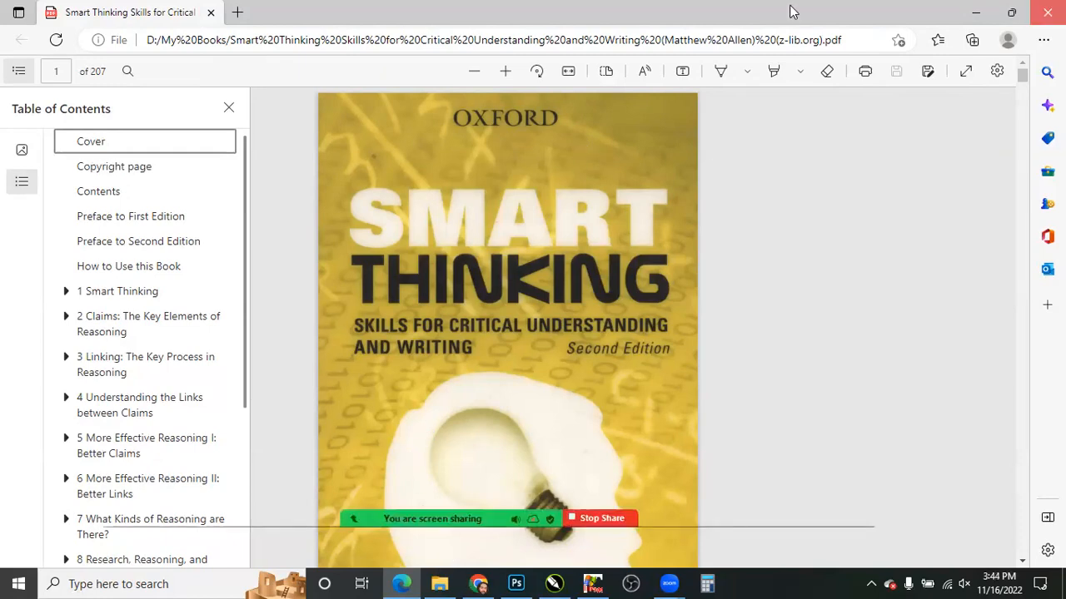
left_click(1047, 12)
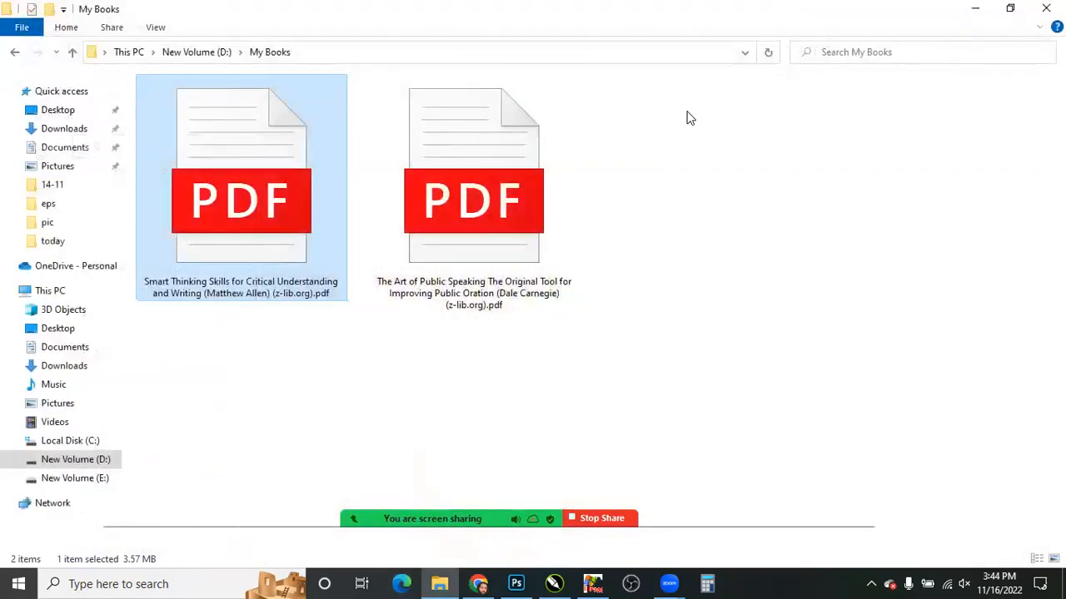
- Return to Chrome, close the b-ok.asia tab and reopen it to retry loading the library site
left_click(975, 9)
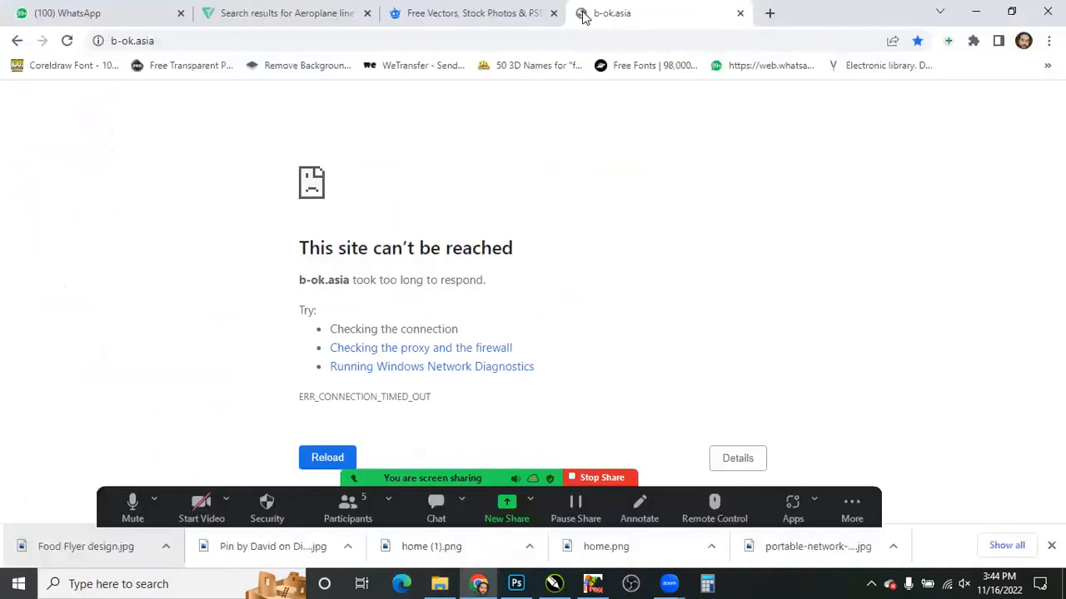
key("ctrl+w")
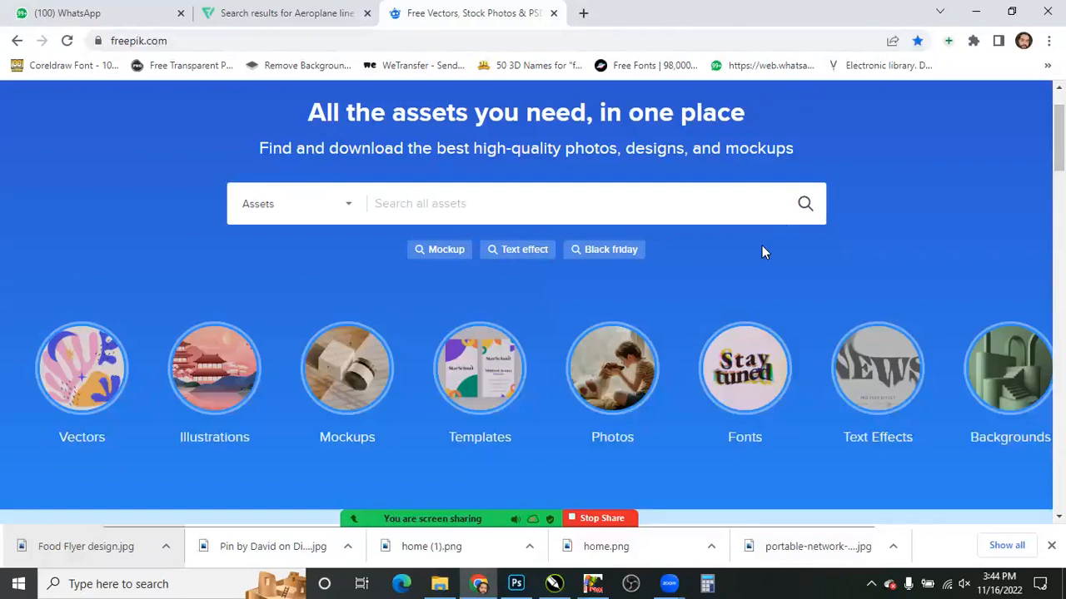
key("ctrl+shift+t")
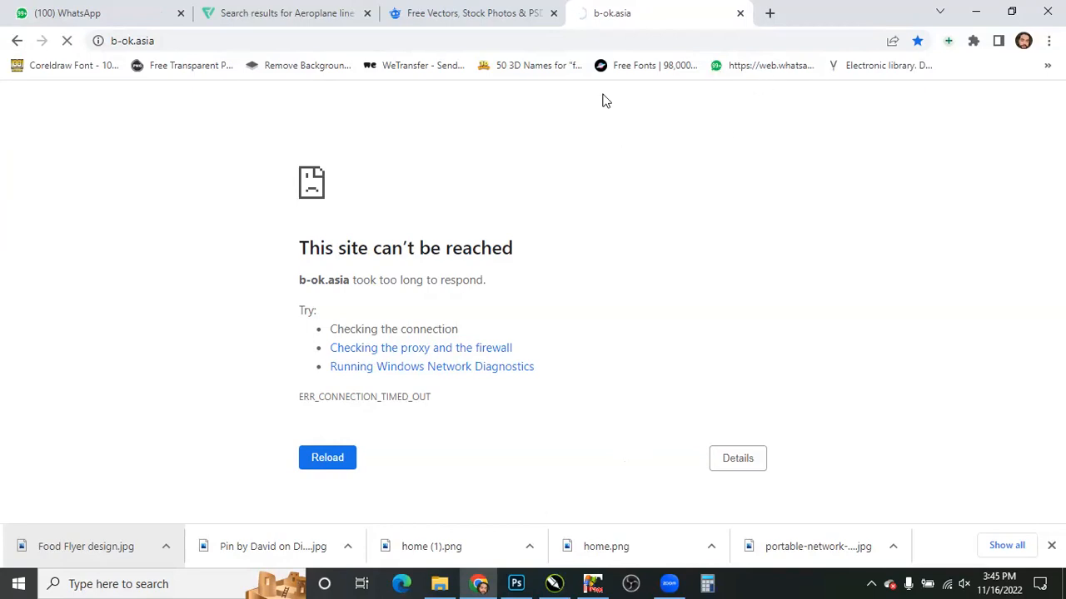
- Switch to CorelDRAW and draw a square about 1.417 inches wide in the empty area outside the page
key("alt+Tab")
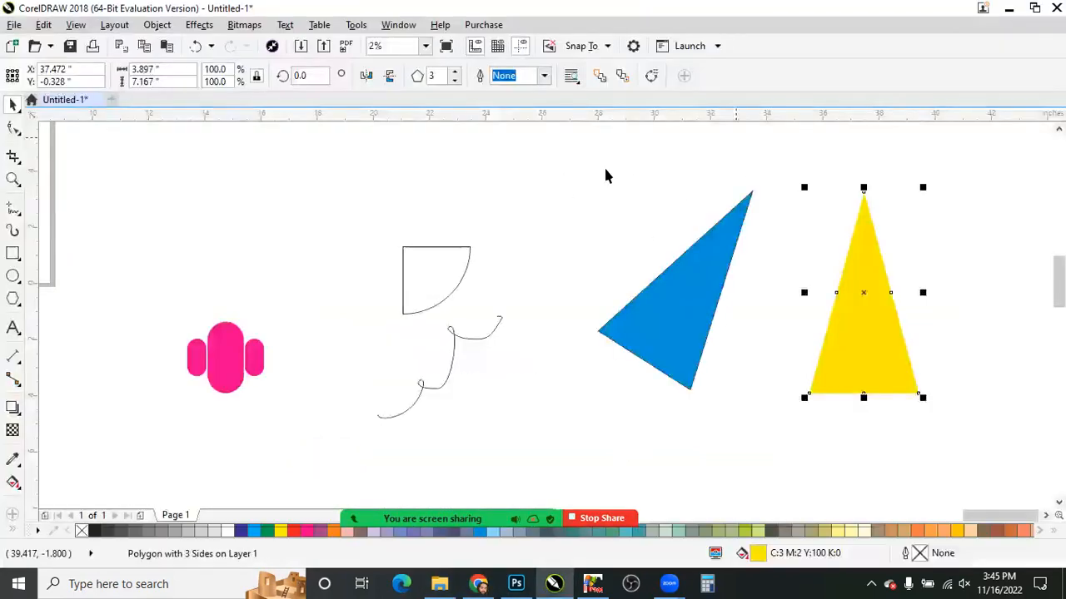
scroll(657, 11, "up", 1)
scroll(658, 11, "down", 3)
scroll(658, 12, "up", 1)
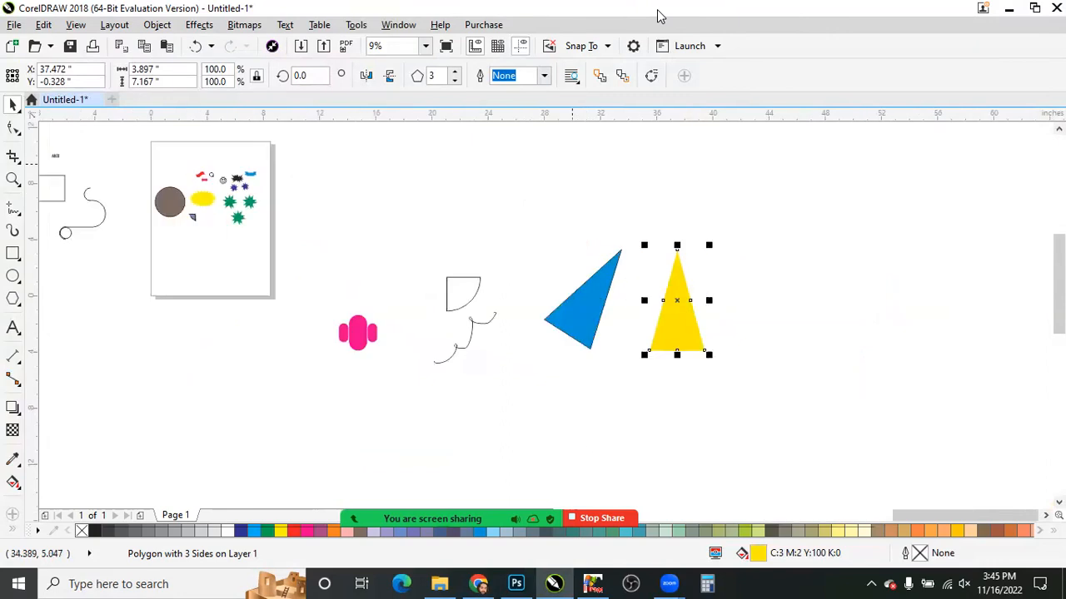
scroll(657, 11, "up", 4)
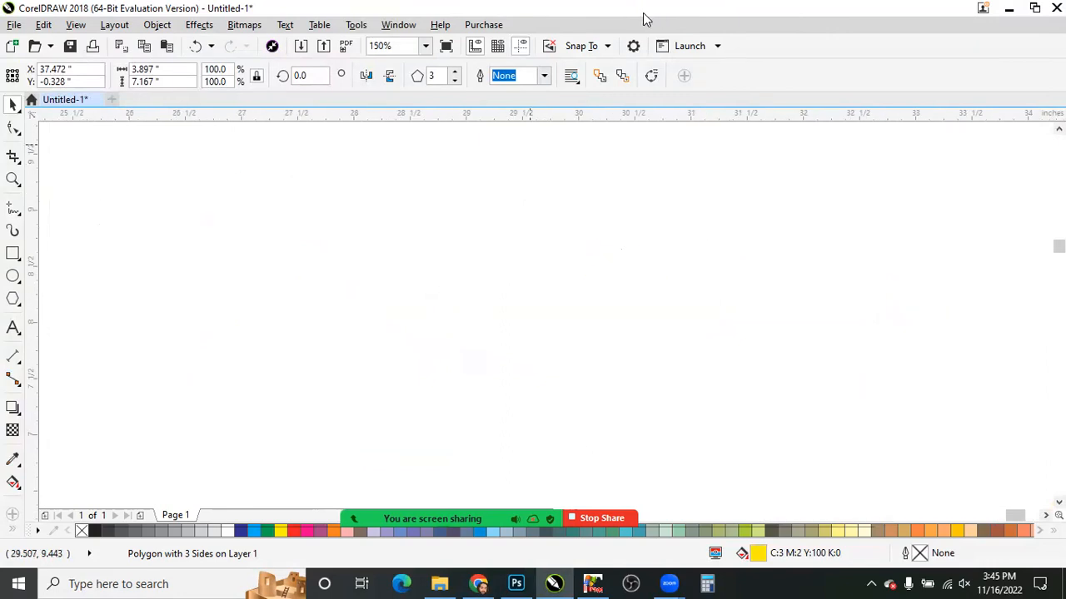
left_click(12, 253)
left_click_drag(328, 178, 480, 330)
left_click_drag(406, 238, 457, 278)
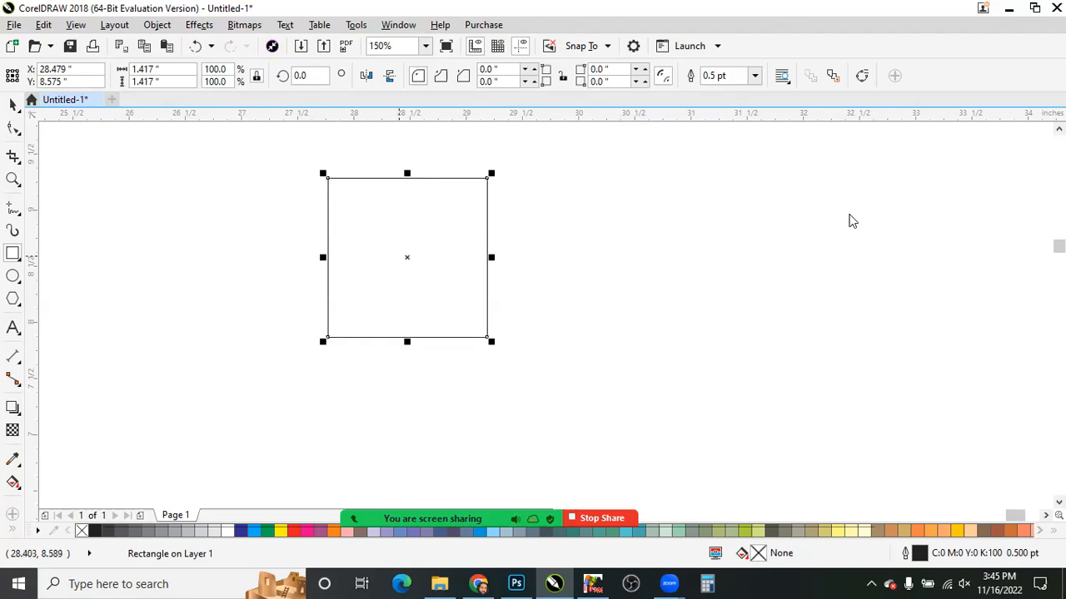
- Switch to Chrome's WhatsApp tab and examine the diamond photo frames on the Sweet Restaurant flyer
key("alt+Tab")
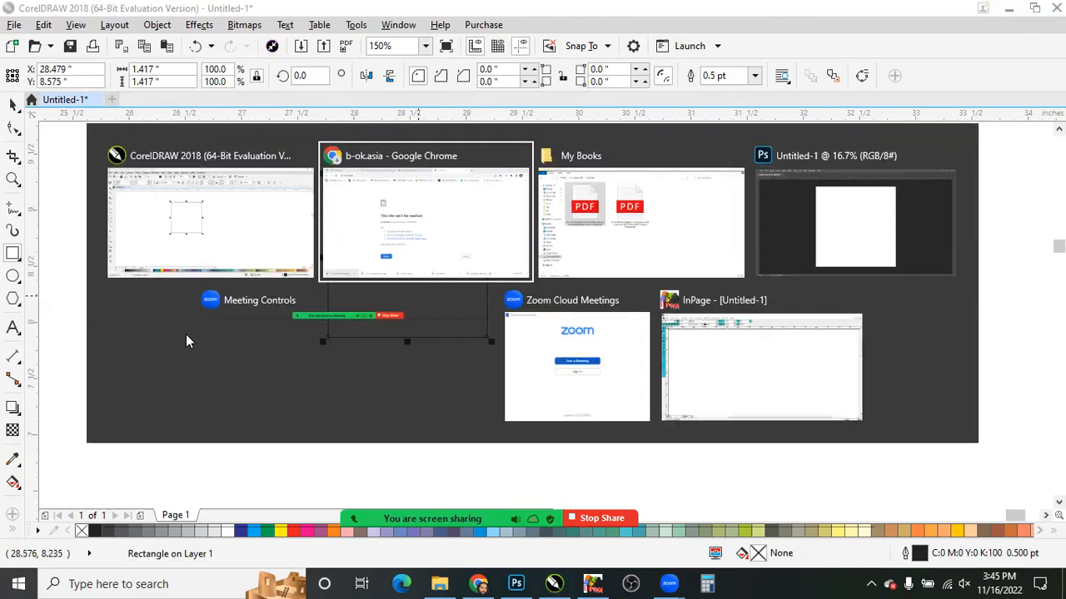
key("ctrl+Tab")
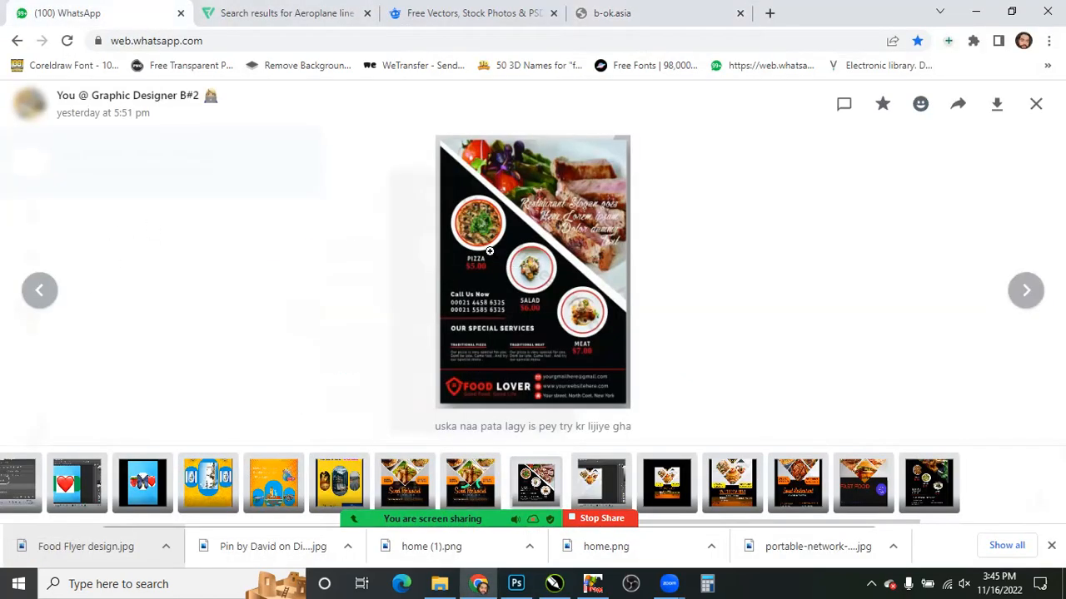
left_click(461, 265)
left_click(460, 265)
key("Left")
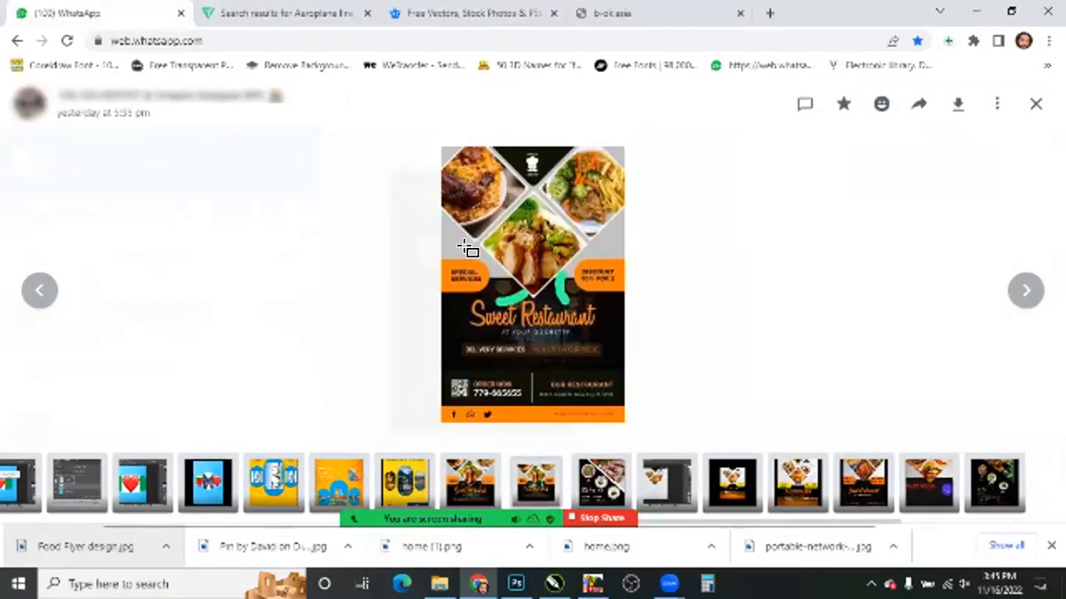
left_click(400, 263)
left_click(419, 245)
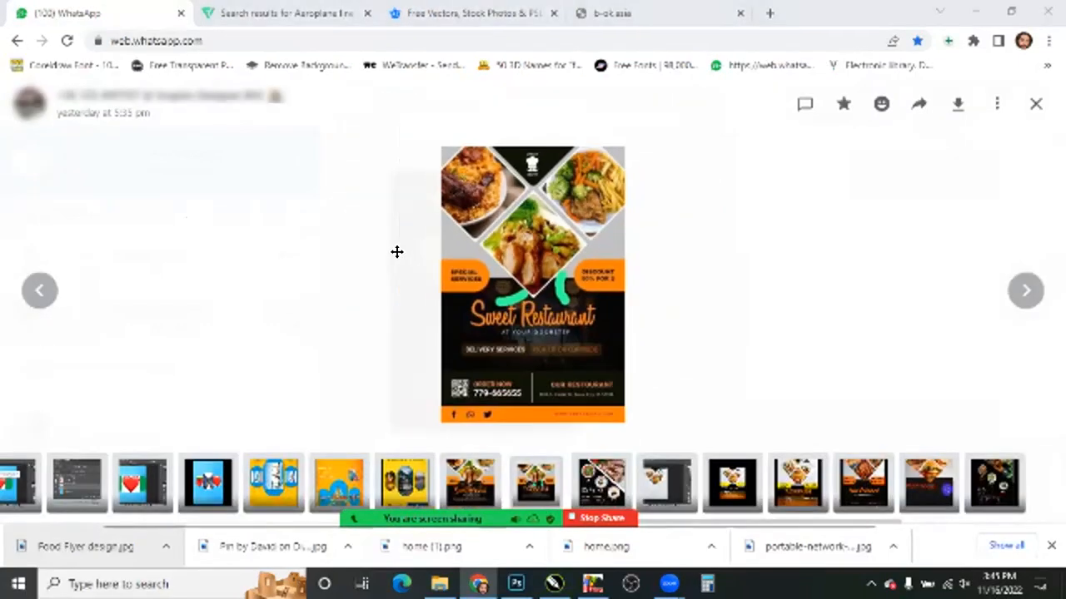
- Return to CorelDRAW and rotate the square to 315 degrees so it forms a diamond
key("alt+Tab")
left_click(402, 255)
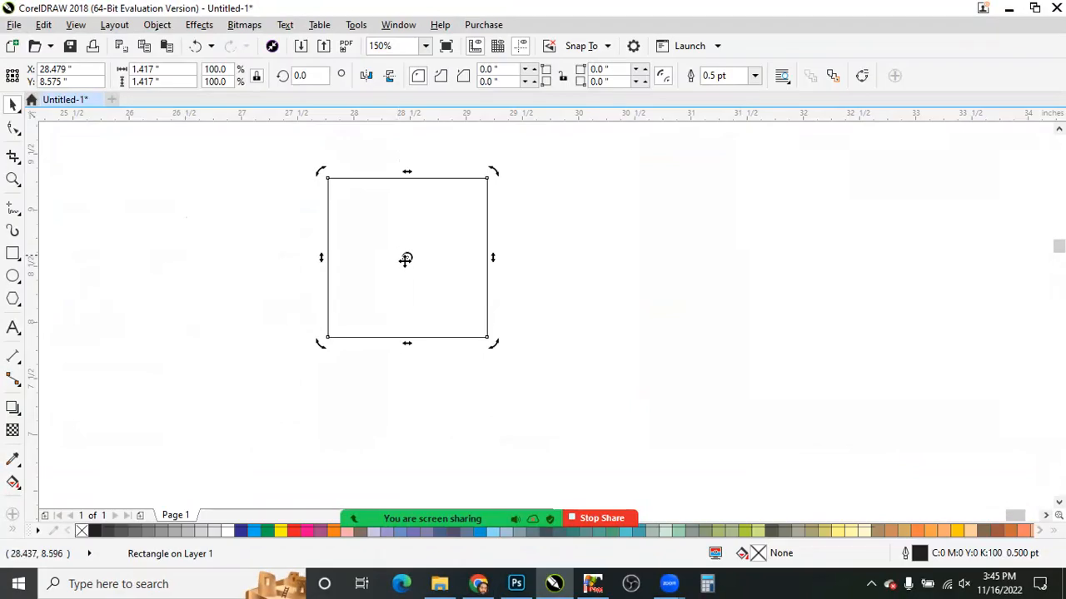
left_click(402, 260)
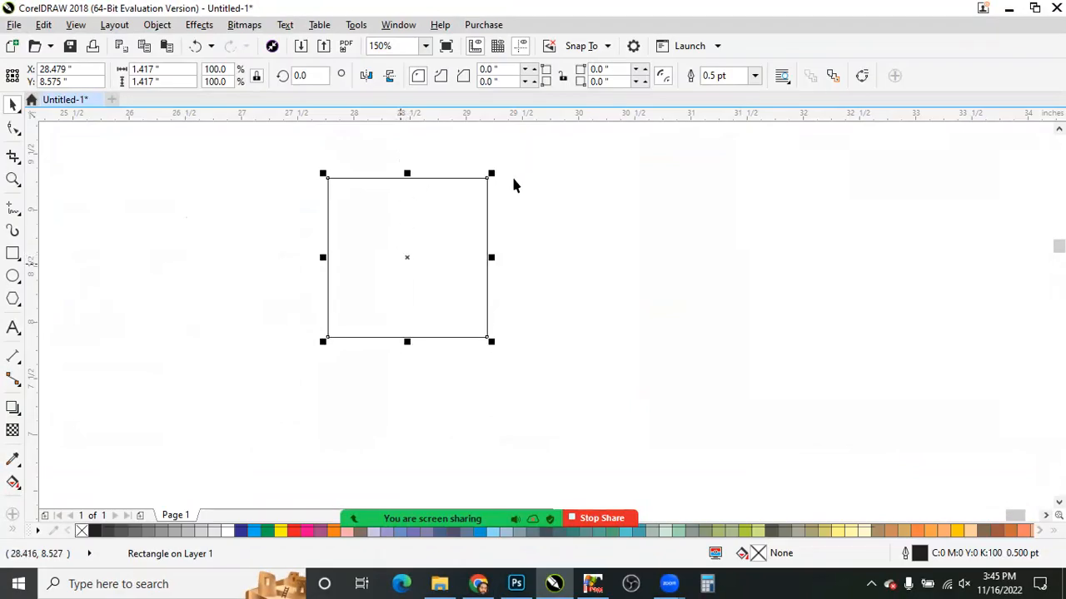
left_click(494, 208)
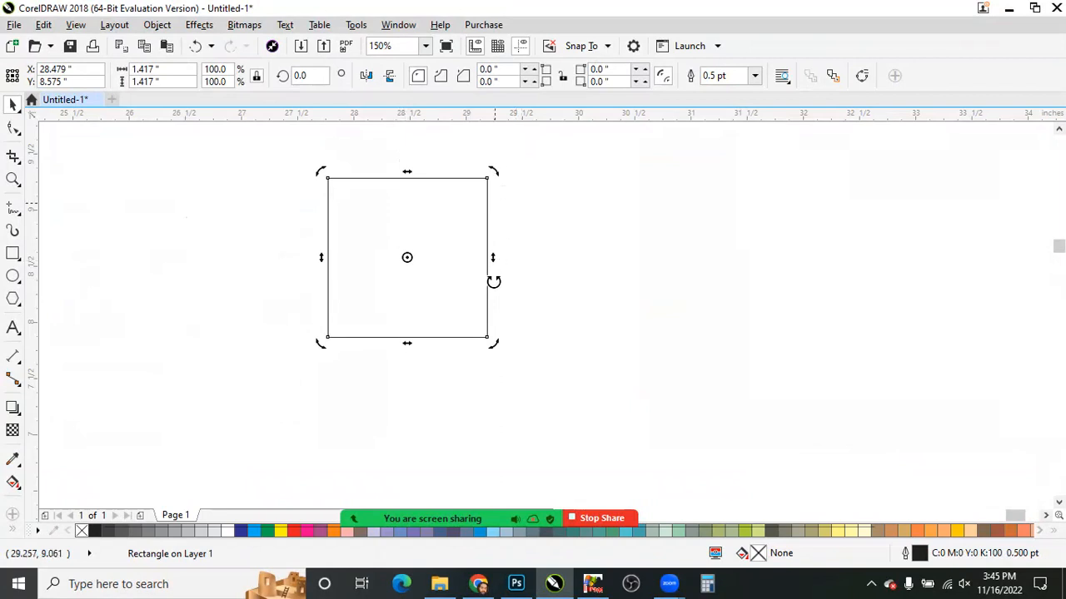
left_click_drag(496, 259, 490, 302)
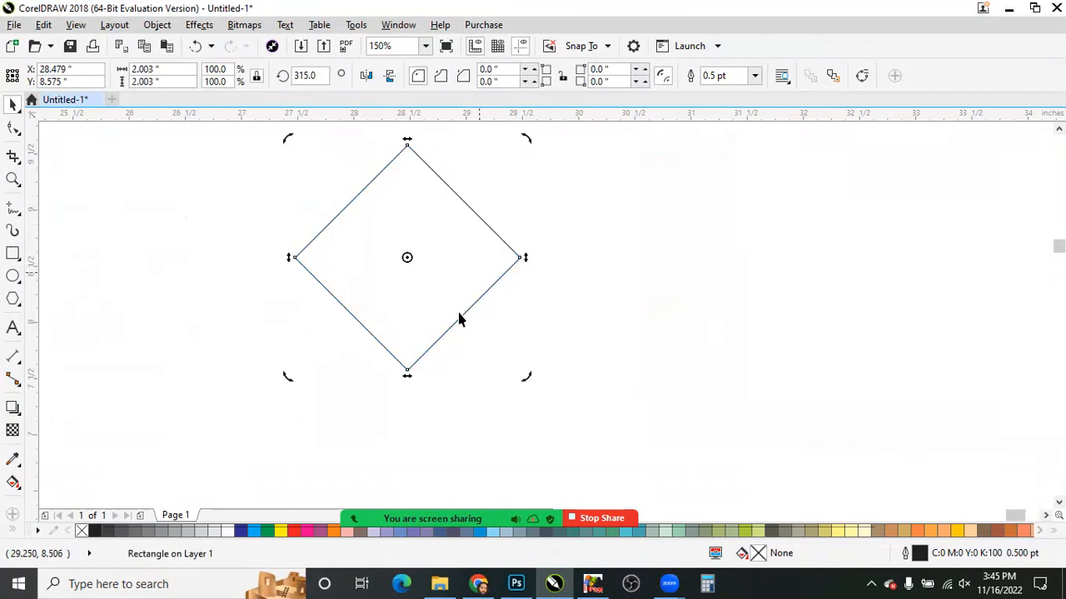
left_click(537, 276)
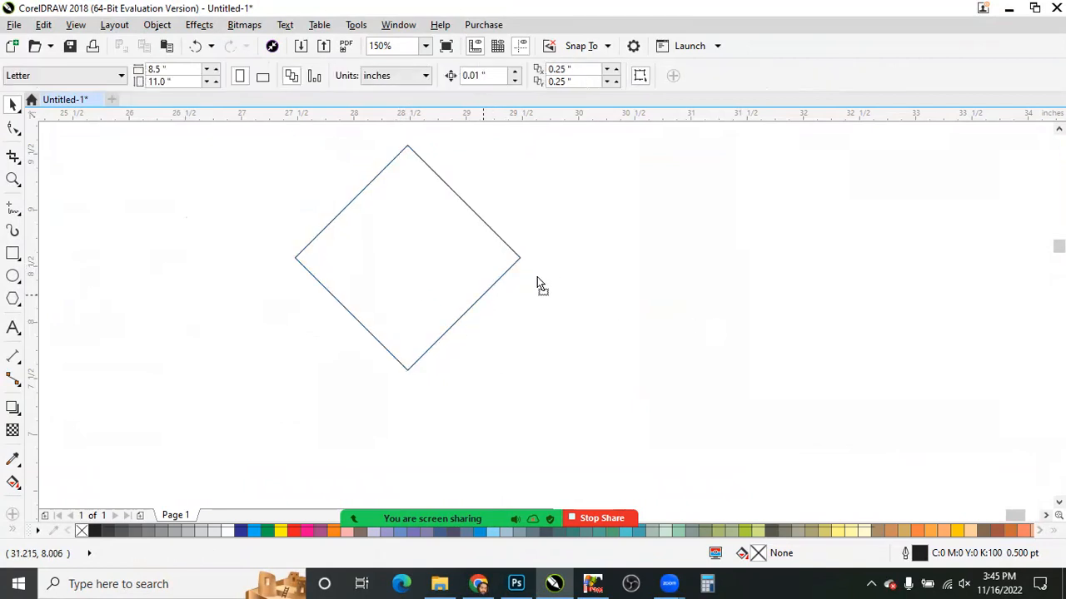
- Duplicate the diamond alongside the original, then place another copy below, centred between the two with a narrow gap
left_click(407, 260)
left_click_drag(638, 284, 574, 269)
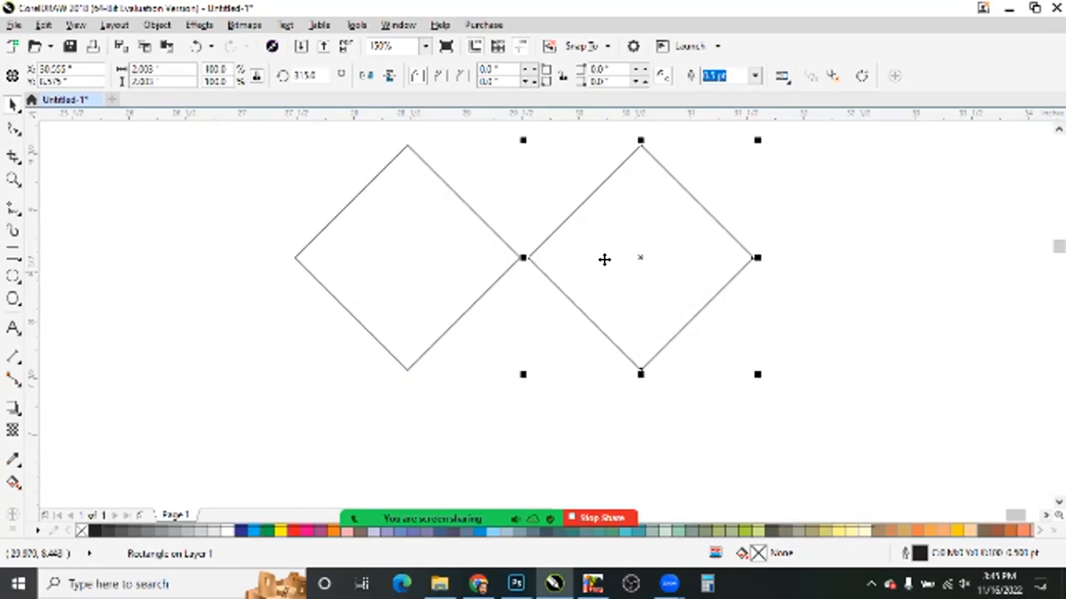
scroll(551, 325, "down", 3)
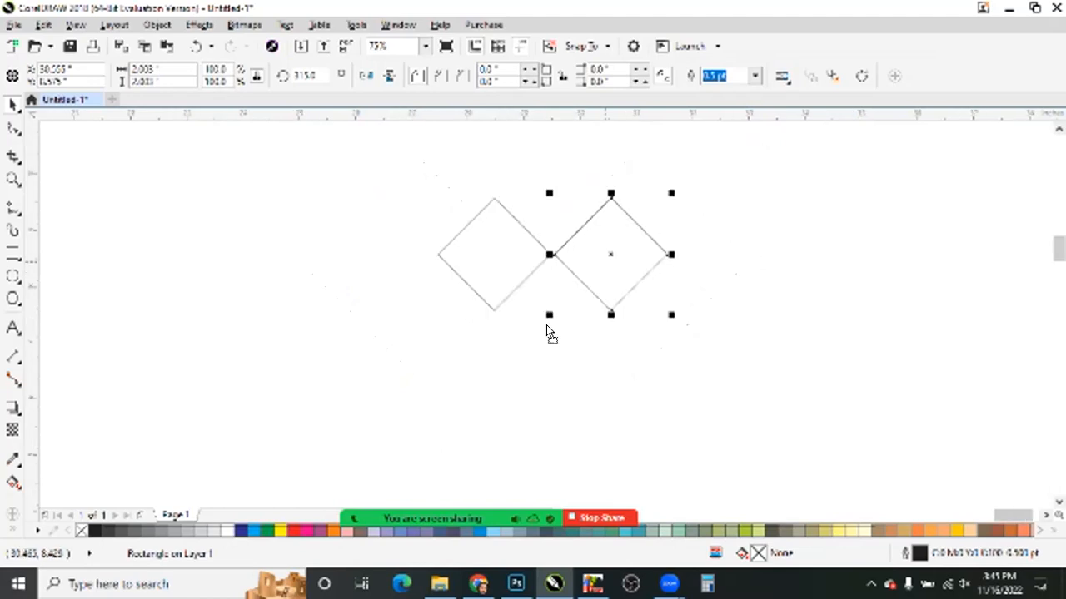
left_click_drag(606, 262, 551, 322)
left_click_drag(598, 238, 597, 238)
scroll(597, 238, "up", 3)
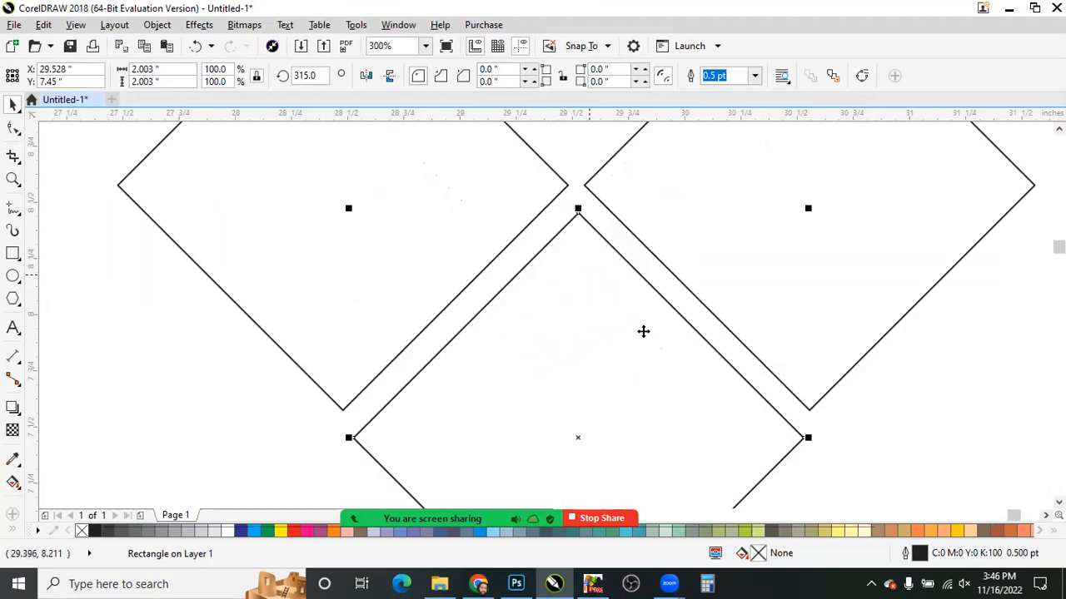
key("Left")
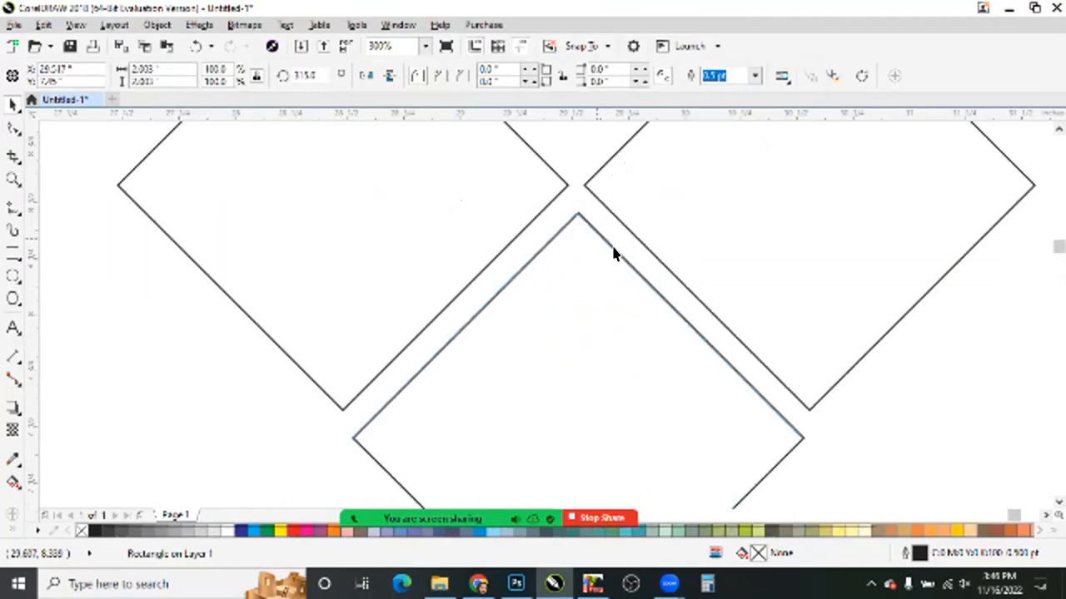
scroll(237, 480, "down", 2)
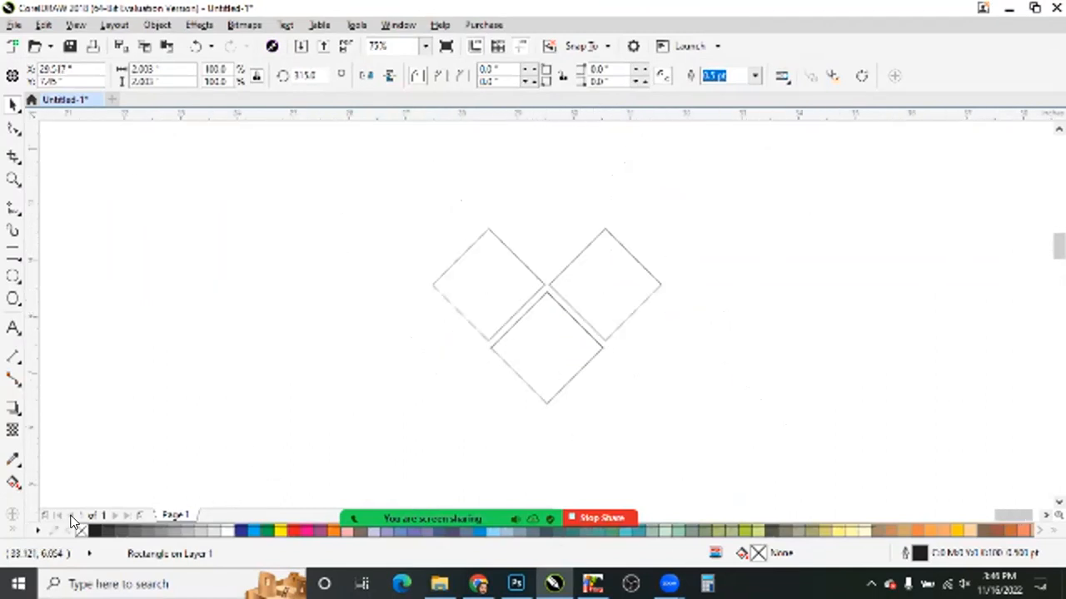
- Group the two upper diamonds and select the group with the lower diamond to check their spacing
left_click_drag(706, 200, 231, 476)
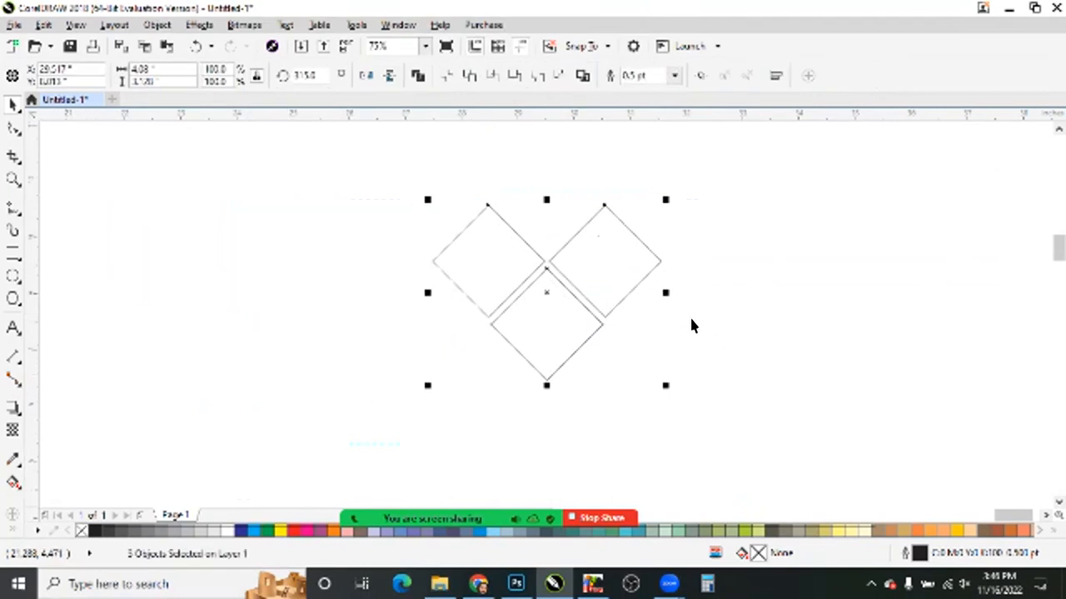
left_click_drag(393, 158, 721, 336)
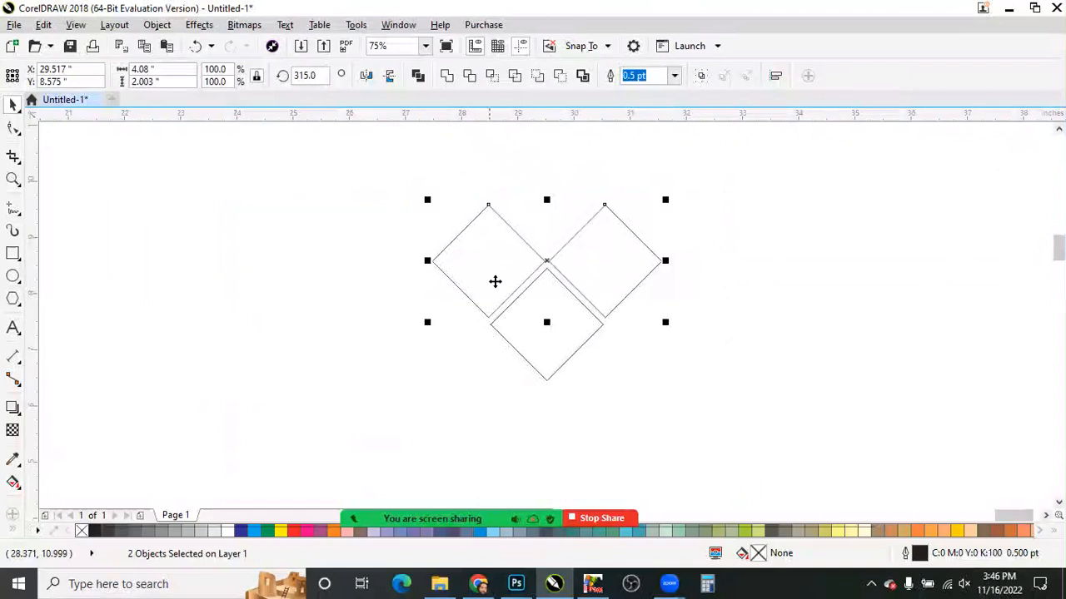
key("ctrl+g")
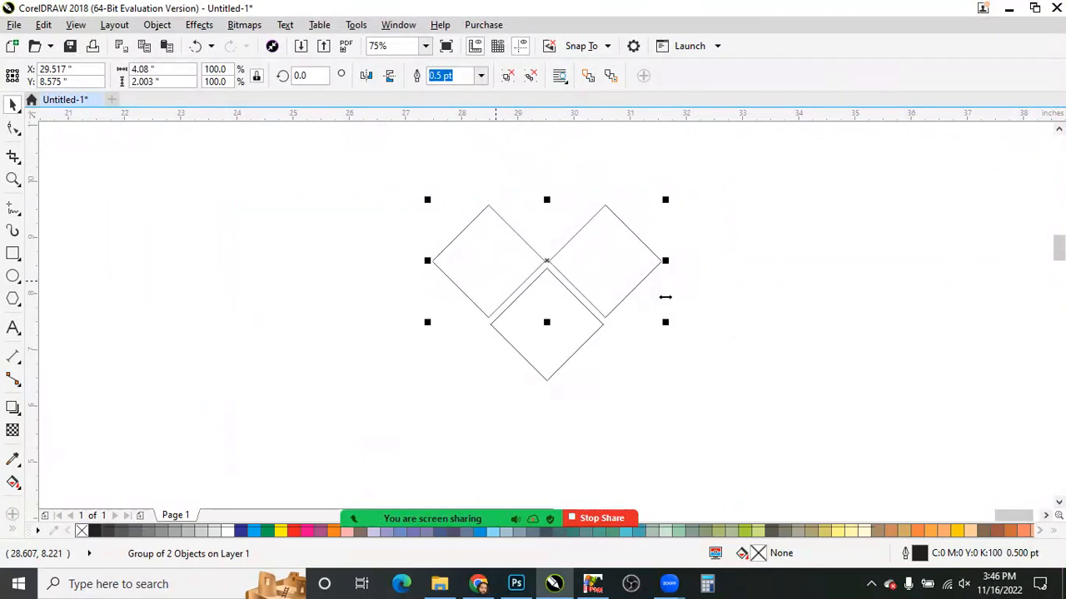
left_click_drag(573, 275, 551, 279)
left_click_drag(627, 329, 691, 407)
scroll(550, 278, "up", 3)
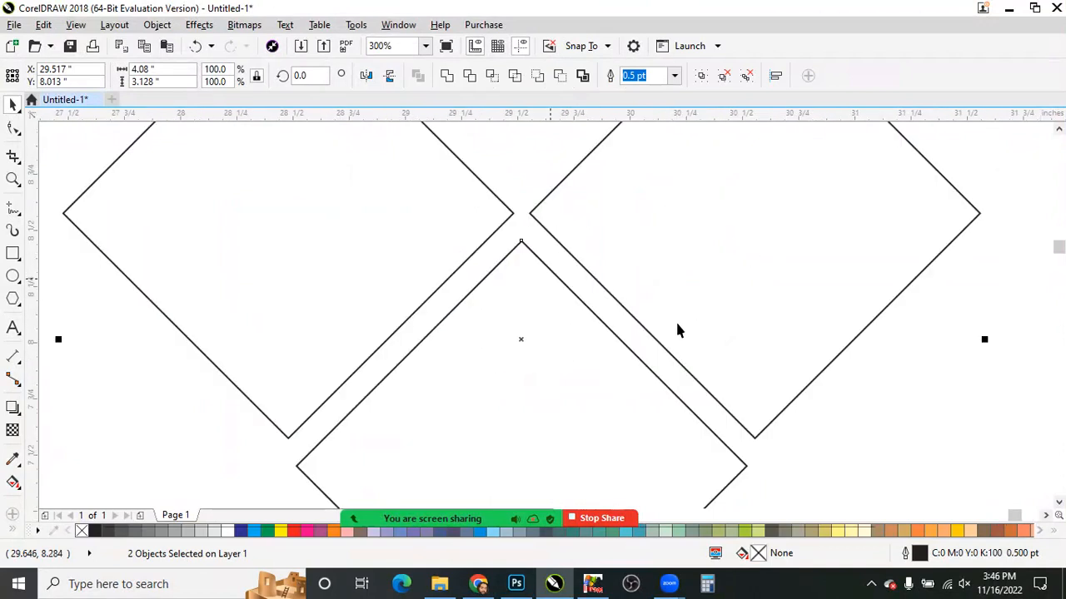
scroll(677, 327, "down", 3)
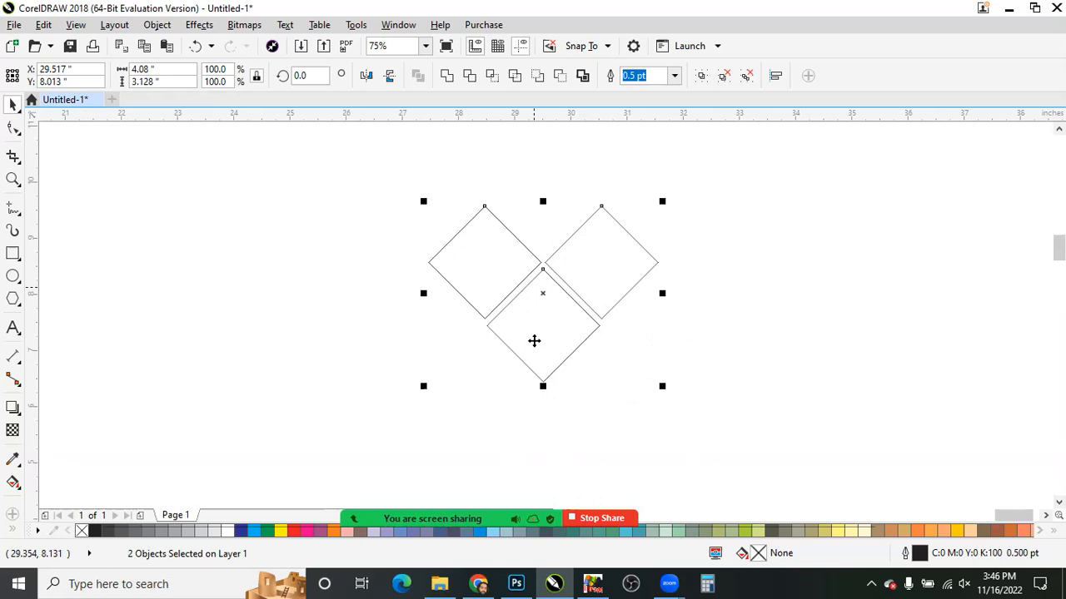
- Copy the lower diamond straight up above the pair to complete a four-diamond arrangement
left_click(552, 253)
left_click(534, 343)
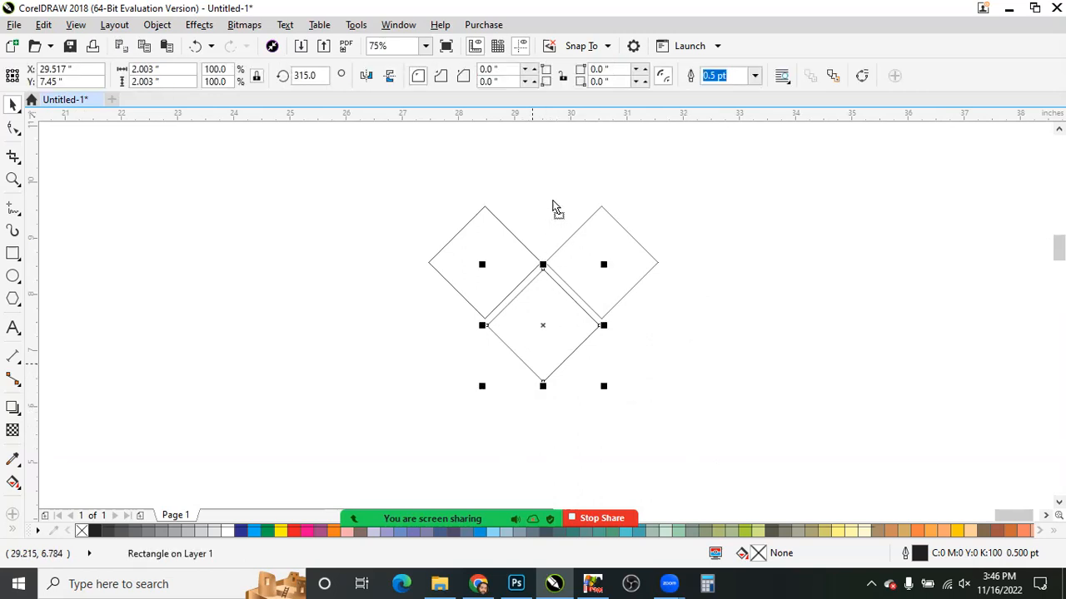
left_click_drag(540, 328, 540, 205)
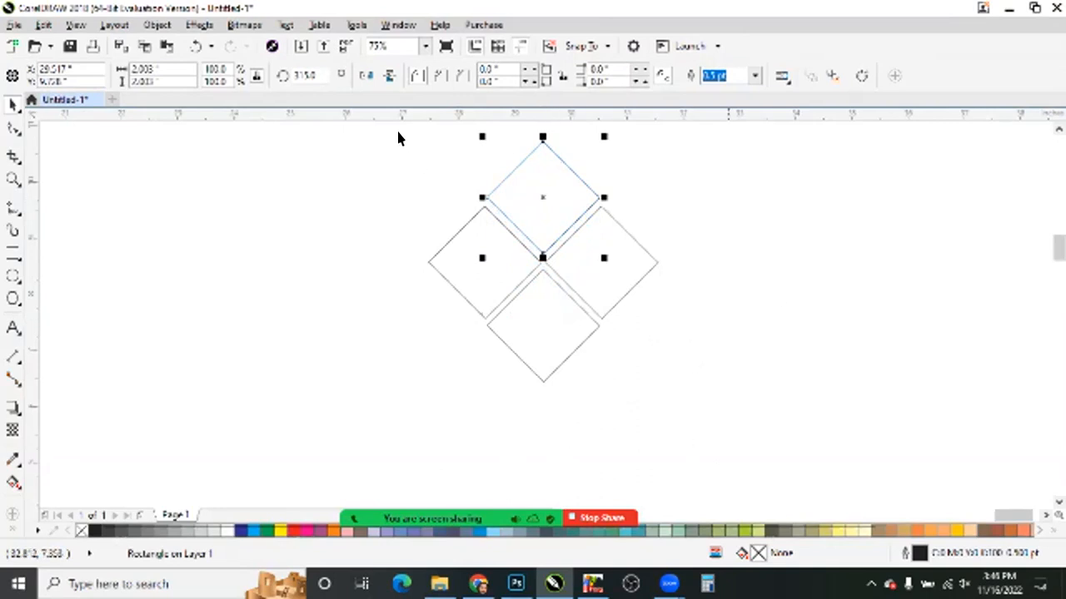
- Fill all four diamonds with green (C:100 M:0 Y:100 K:0) and remove their outlines
left_click_drag(687, 438, 400, 130)
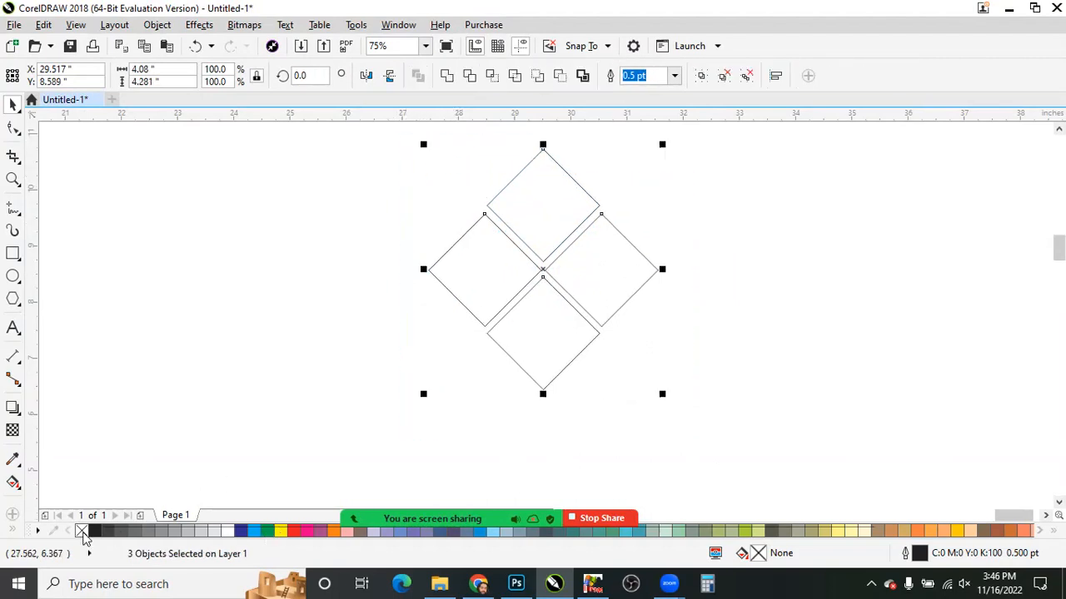
left_click(267, 532)
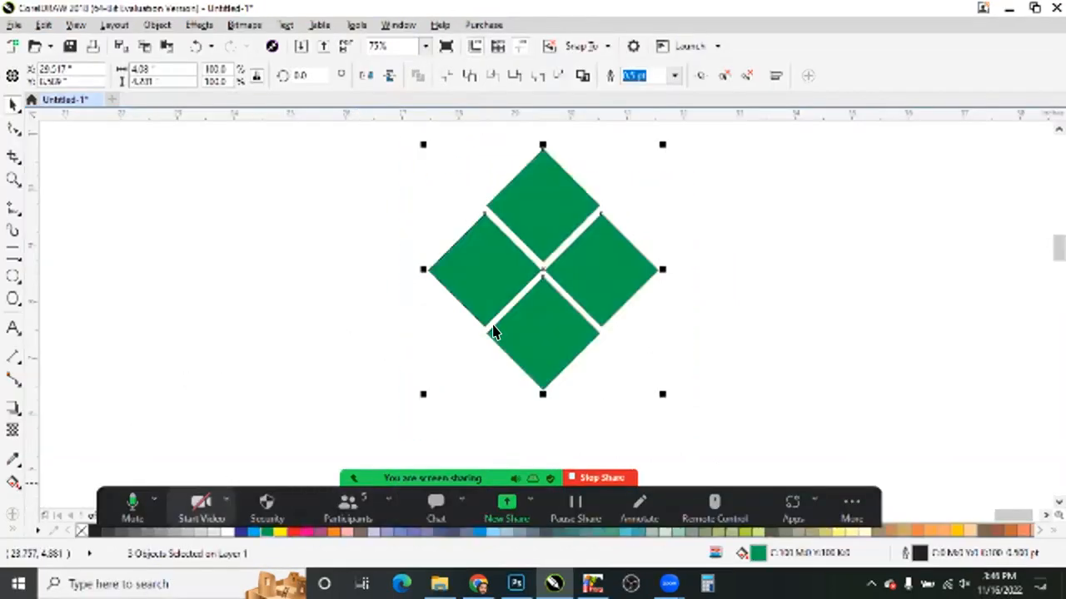
left_click(368, 193)
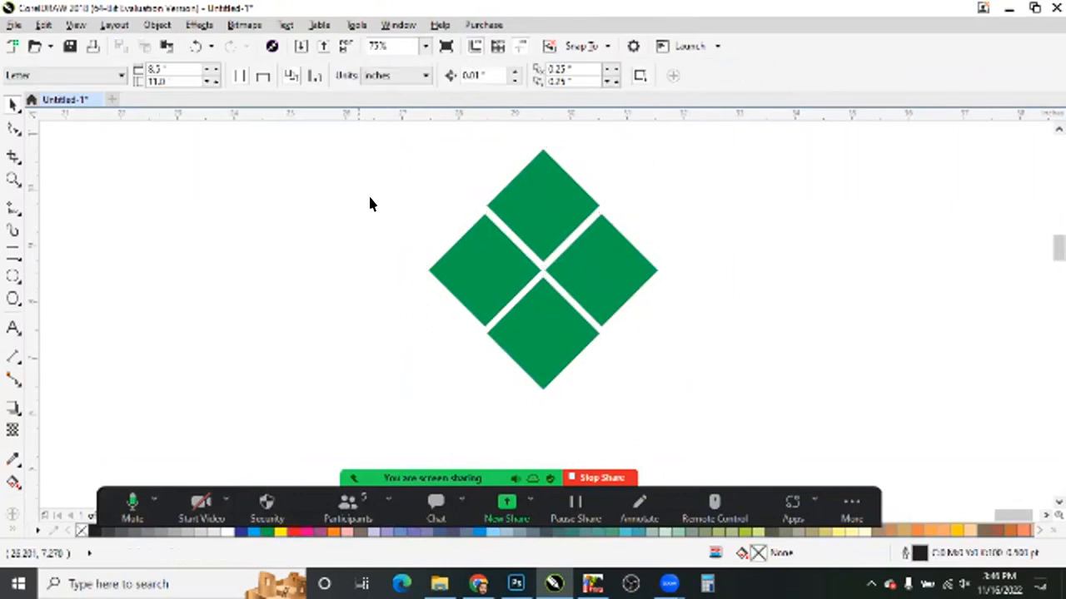
- Select all four green diamonds and export them as EPS over the existing 01.eps, keeping the export options unchanged
key("F3")
left_click_drag(638, 365, 510, 274)
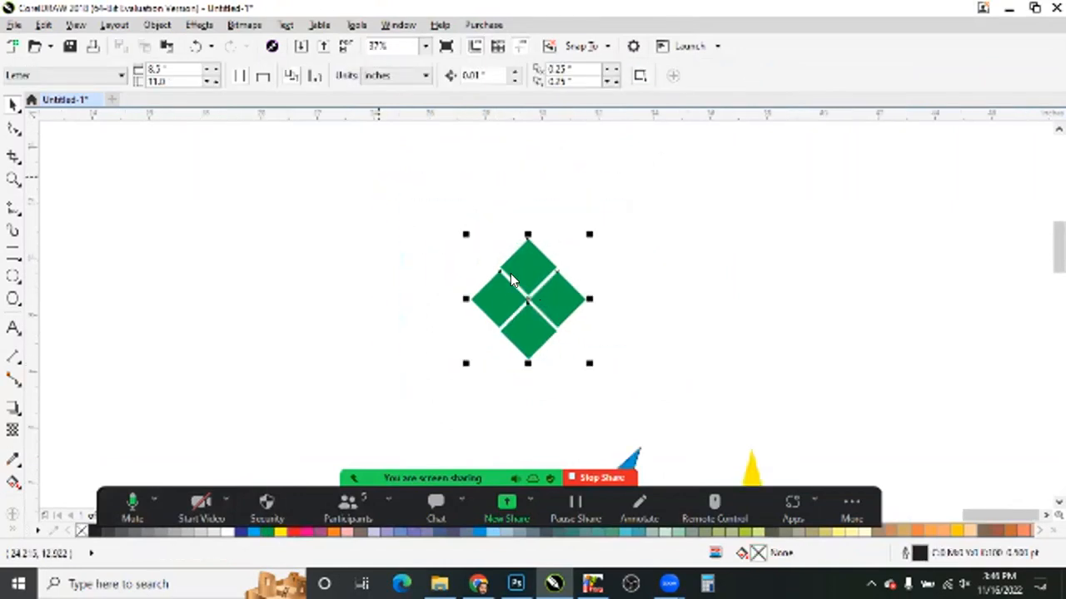
key("ctrl+e")
double_click(277, 178)
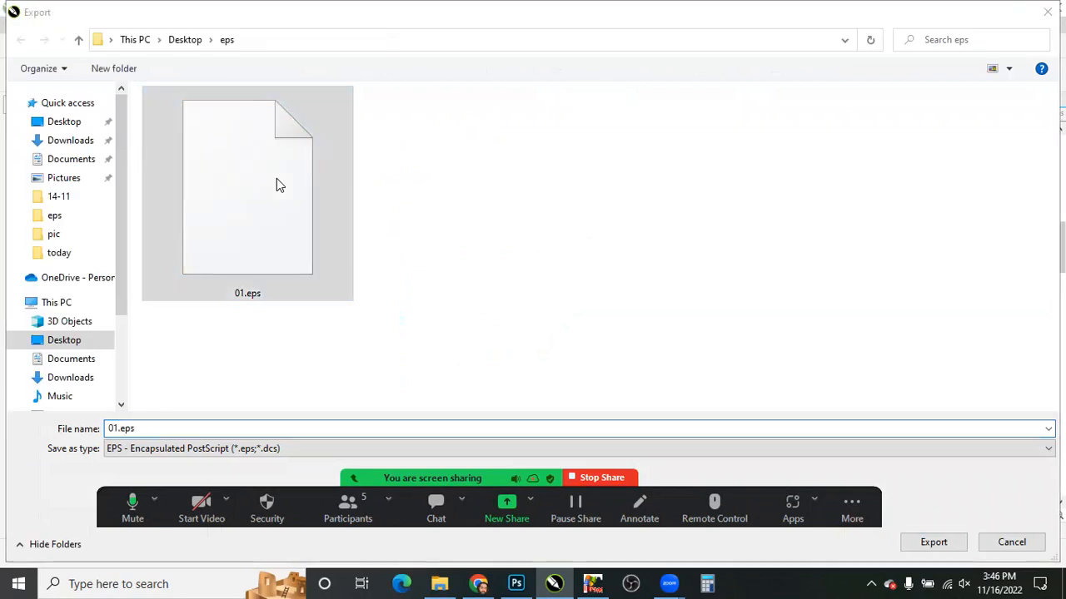
key("Left")
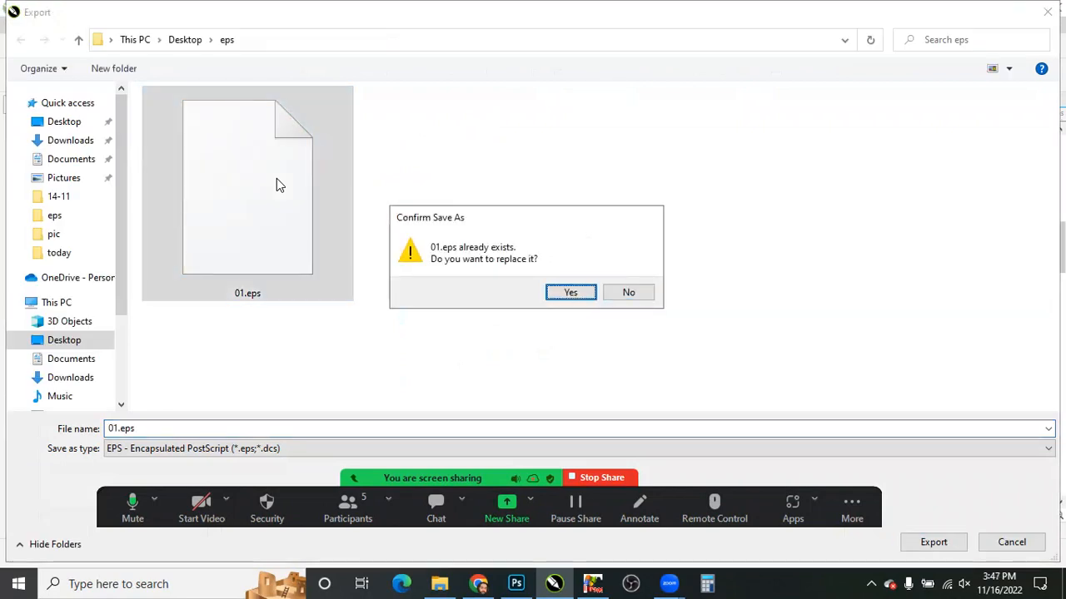
key("Return")
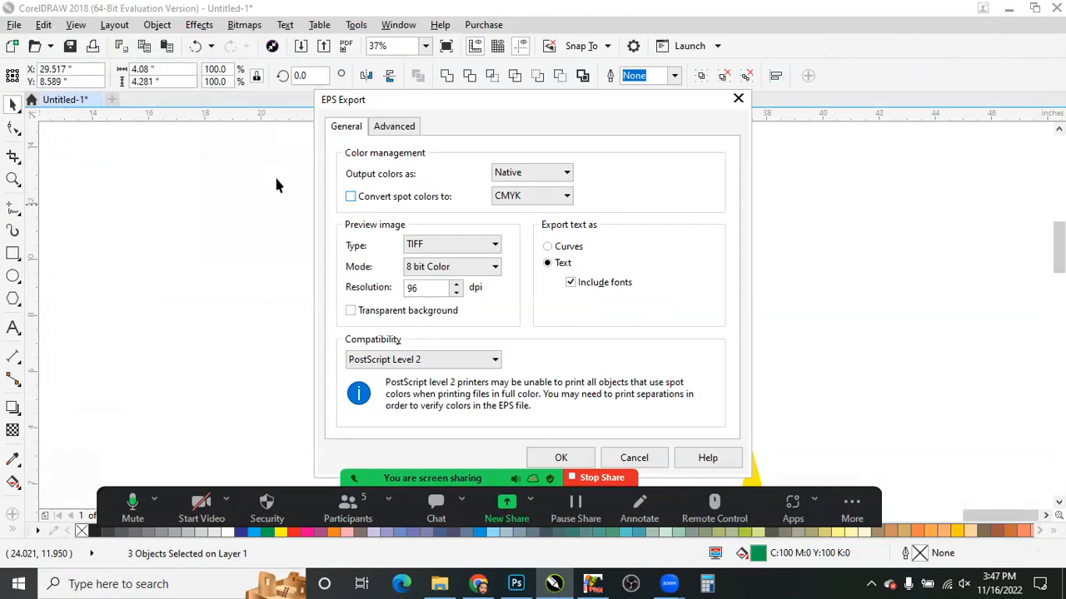
key("Return")
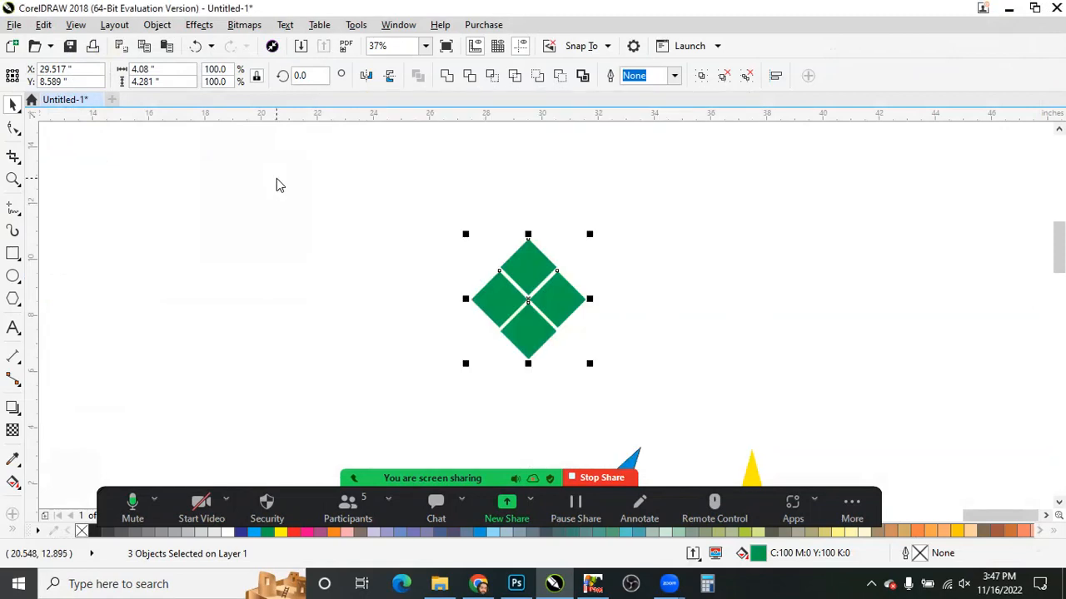
- Switch to Photoshop and place 01.eps from the desktop's eps folder as an embedded object in the 5 x 5 in document
key("alt+Tab")
key("alt+Tab")
key("alt+Tab")
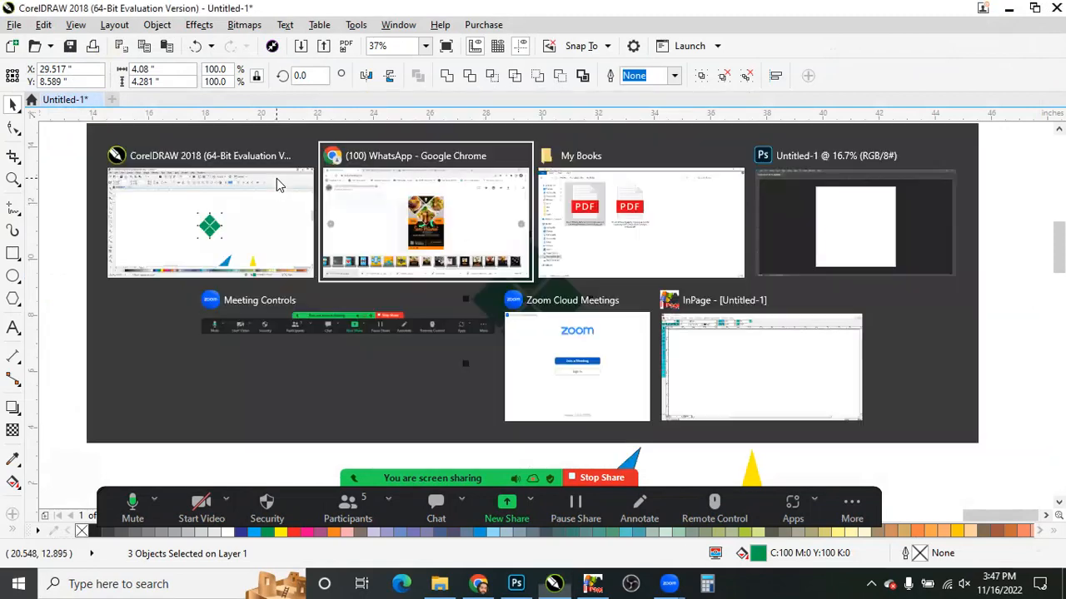
key("alt+f")
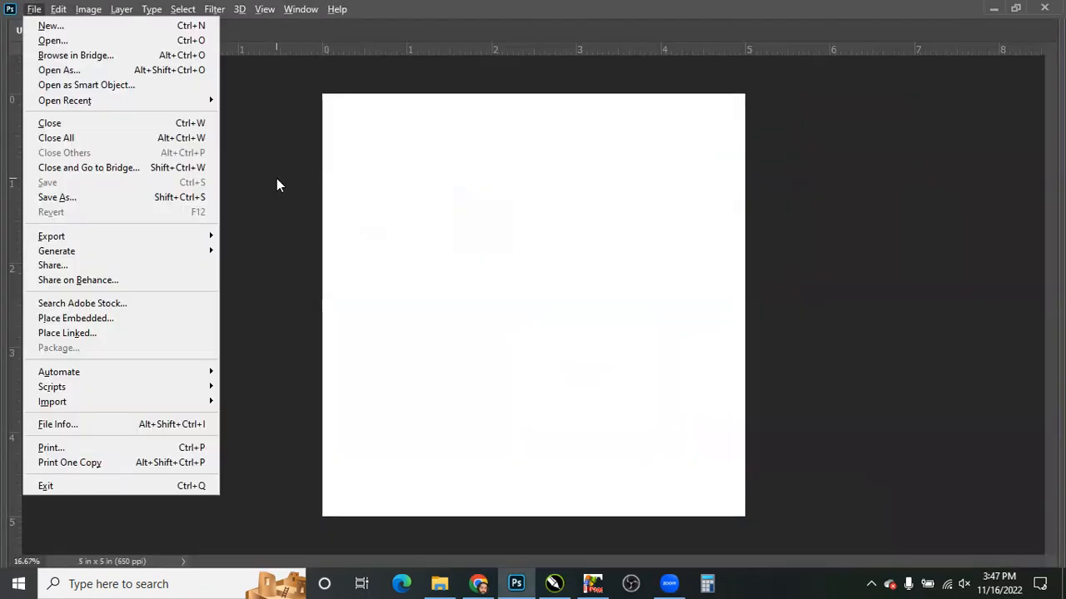
key("l")
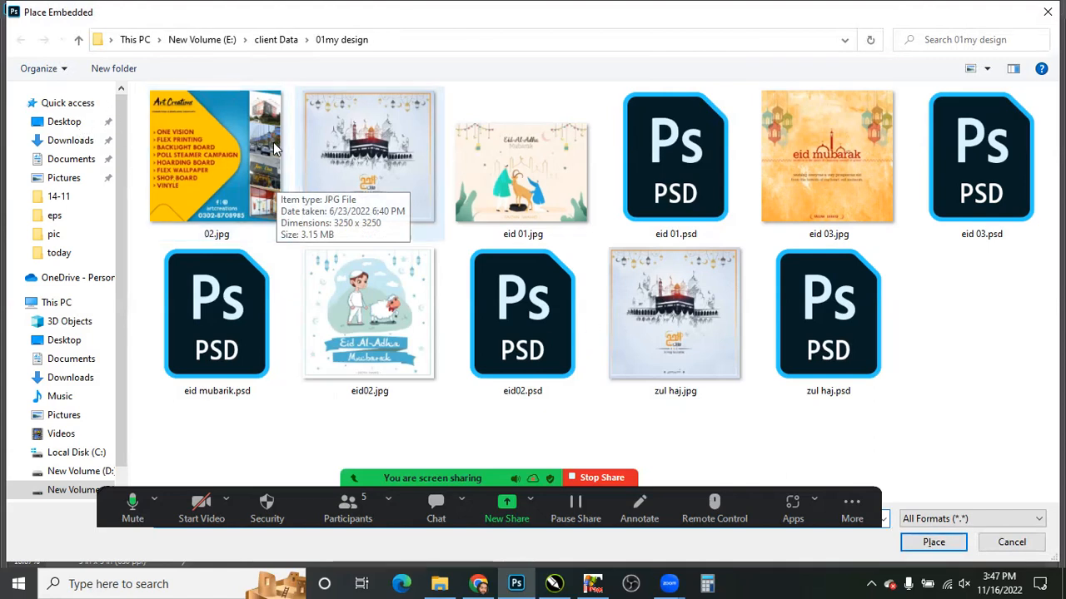
left_click(64, 122)
double_click(287, 148)
key("Return")
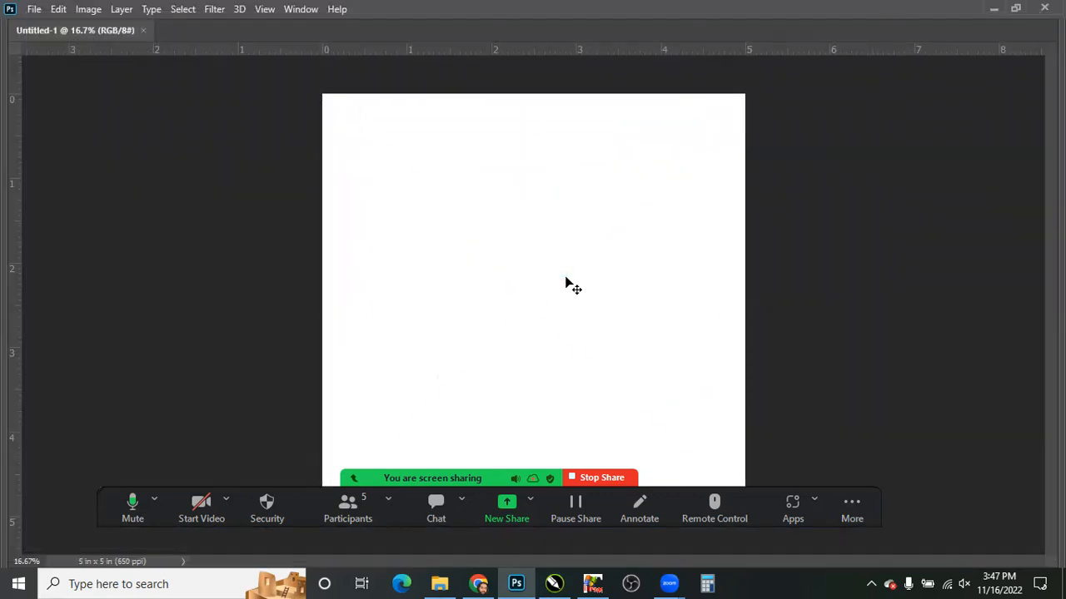
key("Return")
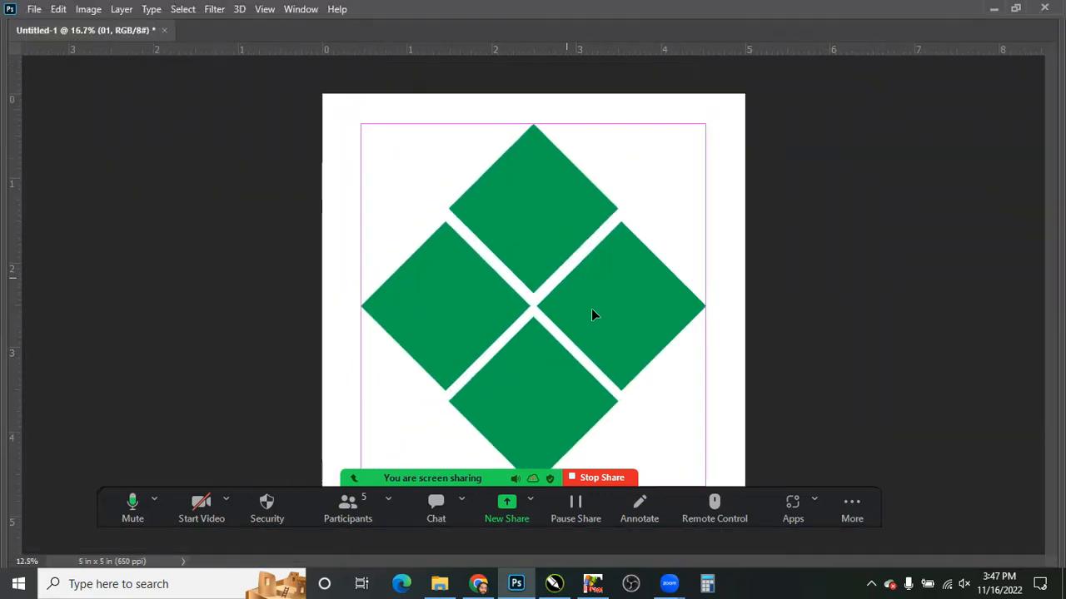
- Shift the diamonds up so the uppermost is cropped by the canvas edge, and enlarge them to nearly the canvas width
key("ctrl+minus")
left_click_drag(586, 394, 581, 325)
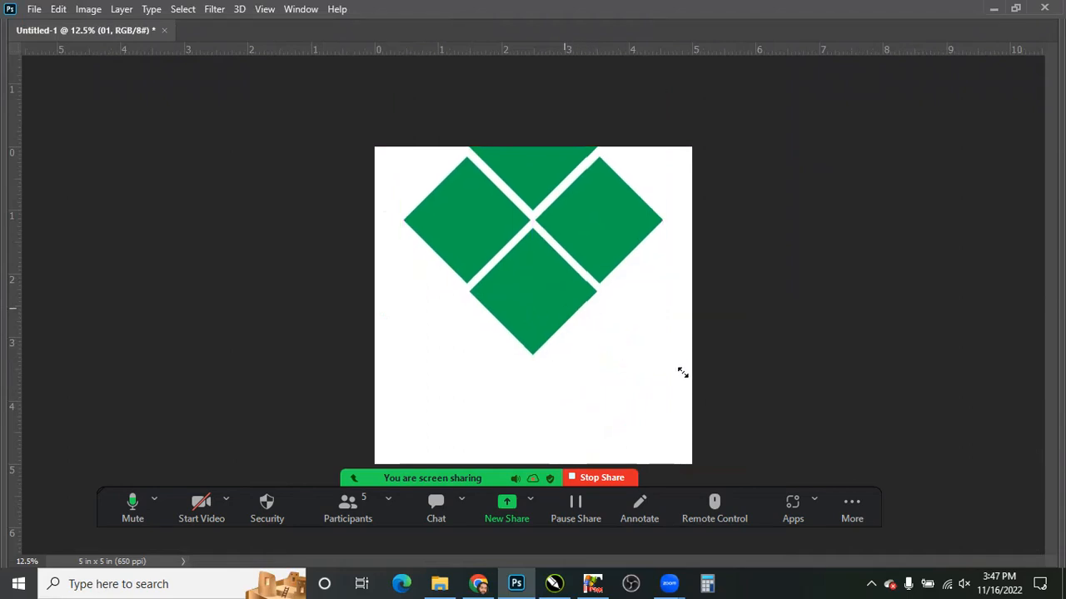
key("ctrl+t")
left_click_drag(679, 377, 597, 381)
key("Return")
key("z")
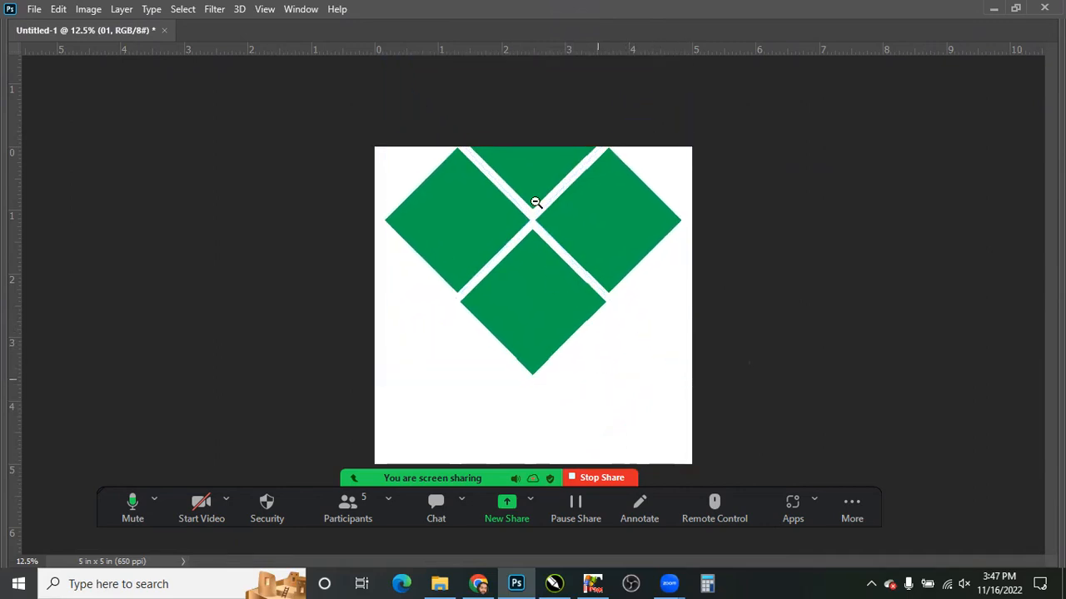
- Switch to Chrome and check the diamond photo frames on the reference restaurant flyer
key("alt+Tab")
key("alt+Tab")
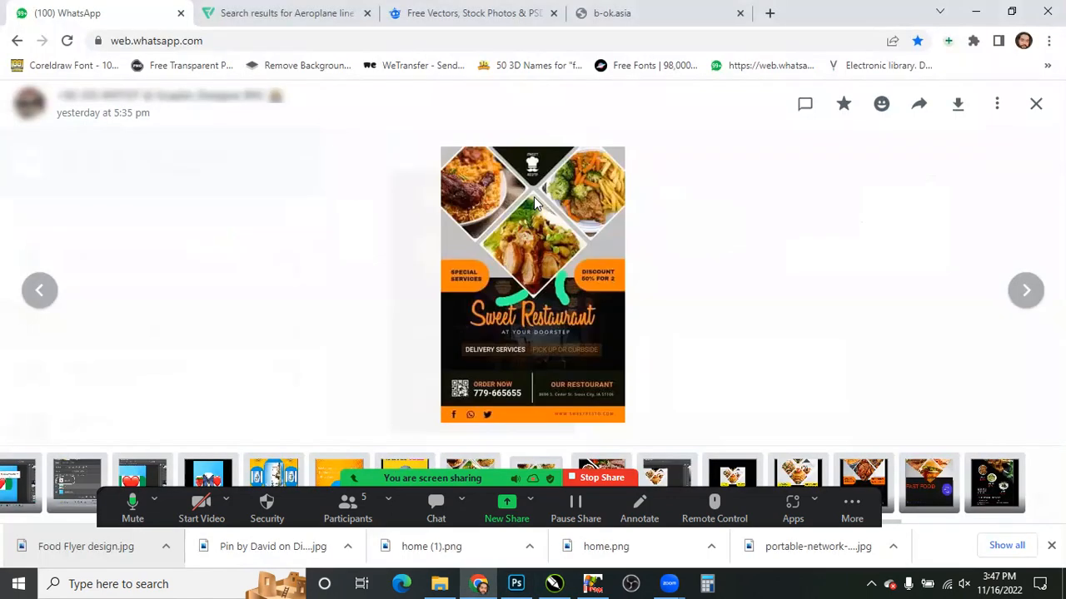
left_click(534, 197)
- Back in Photoshop, add a Multiply drop shadow to the diamonds: 34% opacity, 90° angle, 22 px distance, 17% spread, 81 px size
key("alt+Tab")
key("alt+l")
key("Escape")
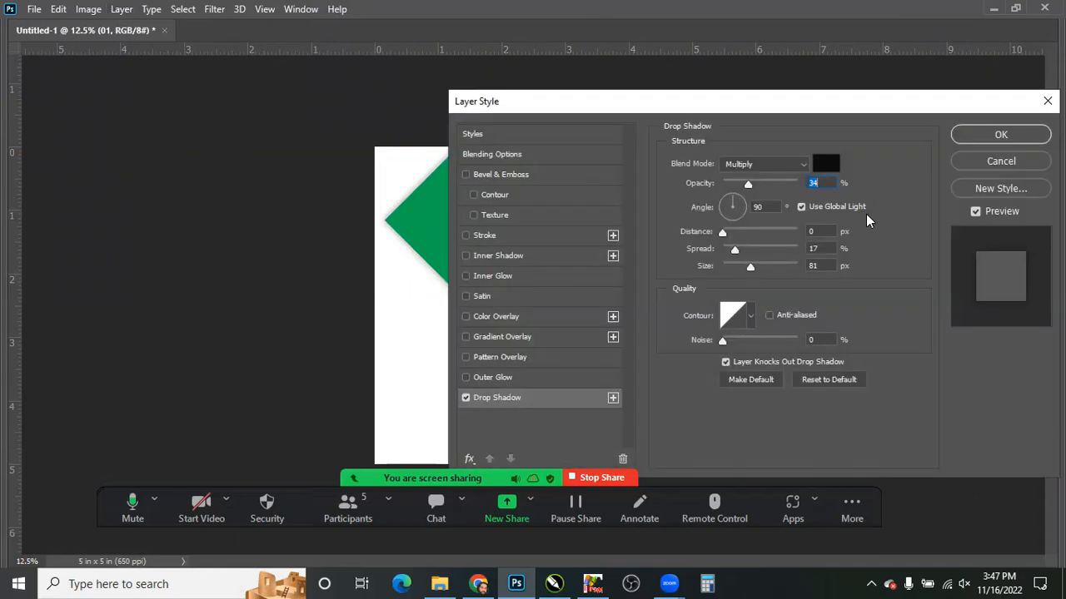
left_click_drag(696, 107, 830, 95)
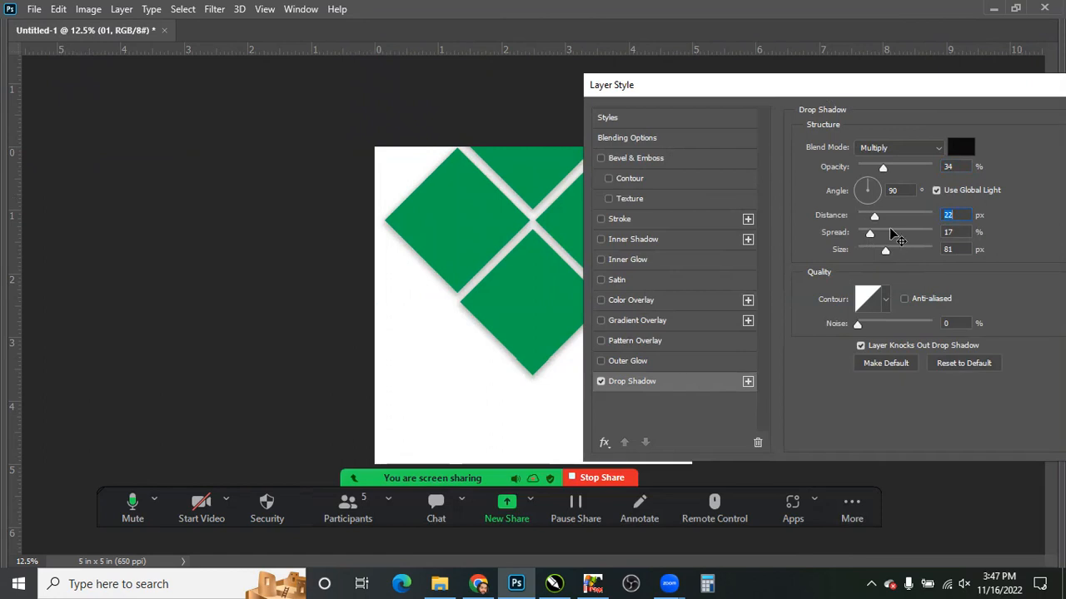
key("Return")
- Convert the Background into the regular layer Layer 0 and apply a dark green colour overlay at 100% opacity
key("ctrl+0")
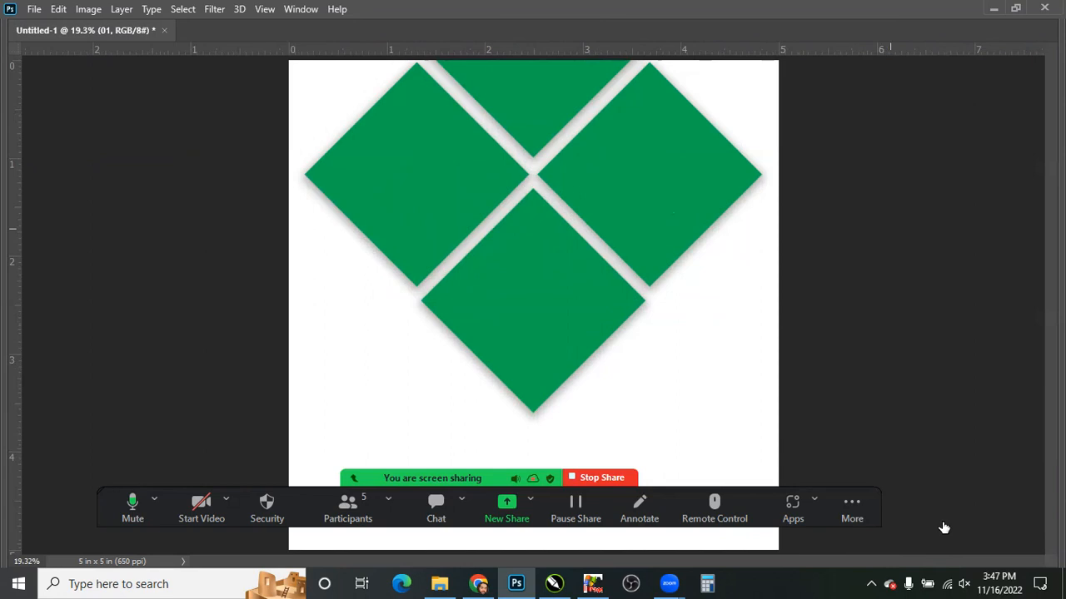
key("Tab")
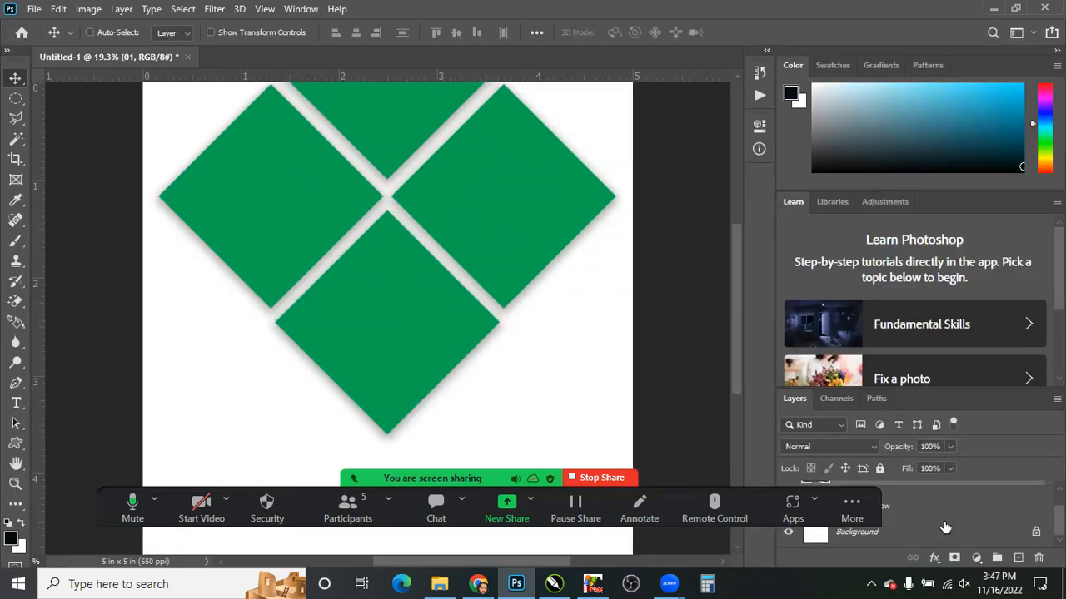
double_click(945, 528)
key("Return")
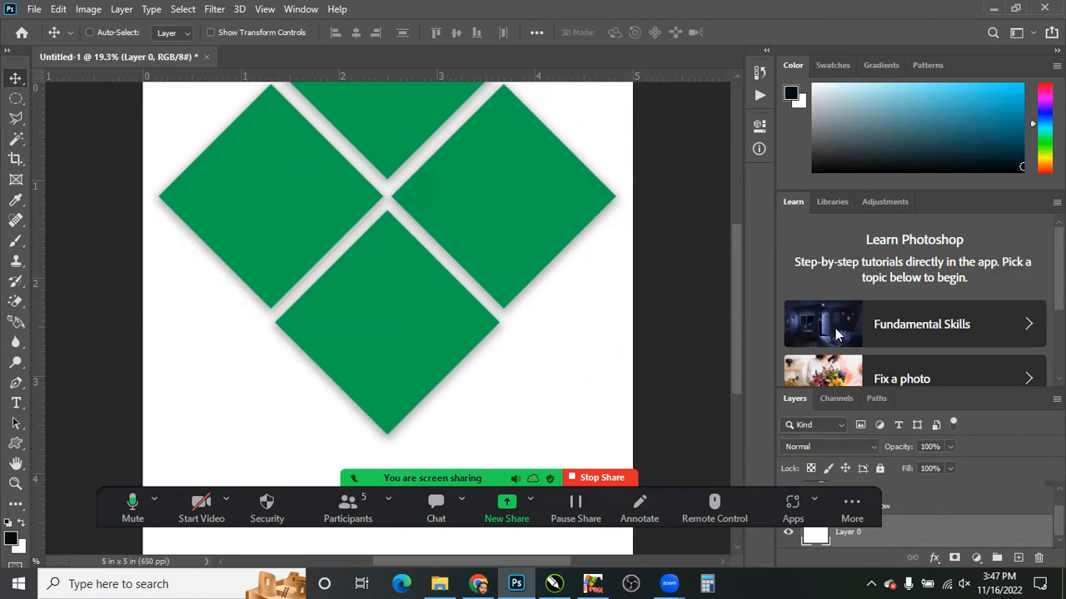
key("alt+l")
key("y")
key("n")
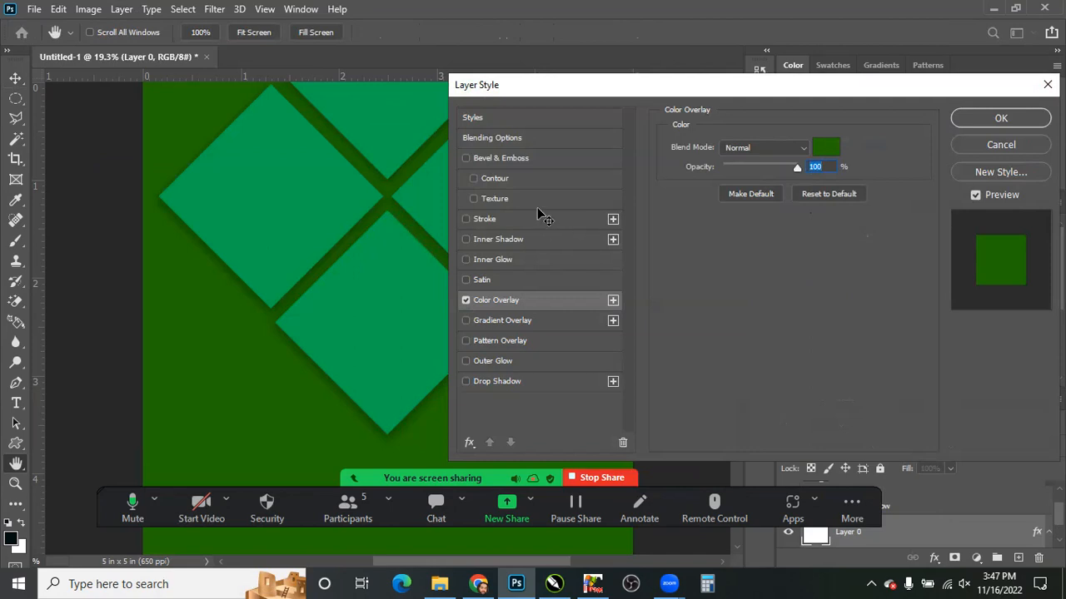
key("Return")
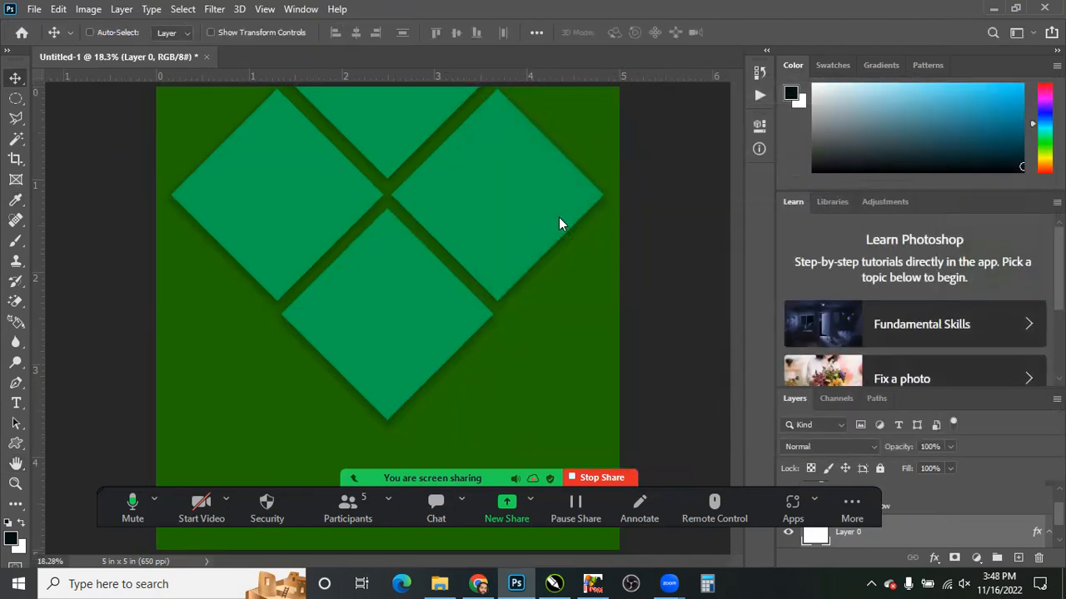
- Select the diamonds layer 01 and add an inside stroke of 31 px in near-white at 100% opacity
right_click(559, 217)
left_click(560, 220)
key("l")
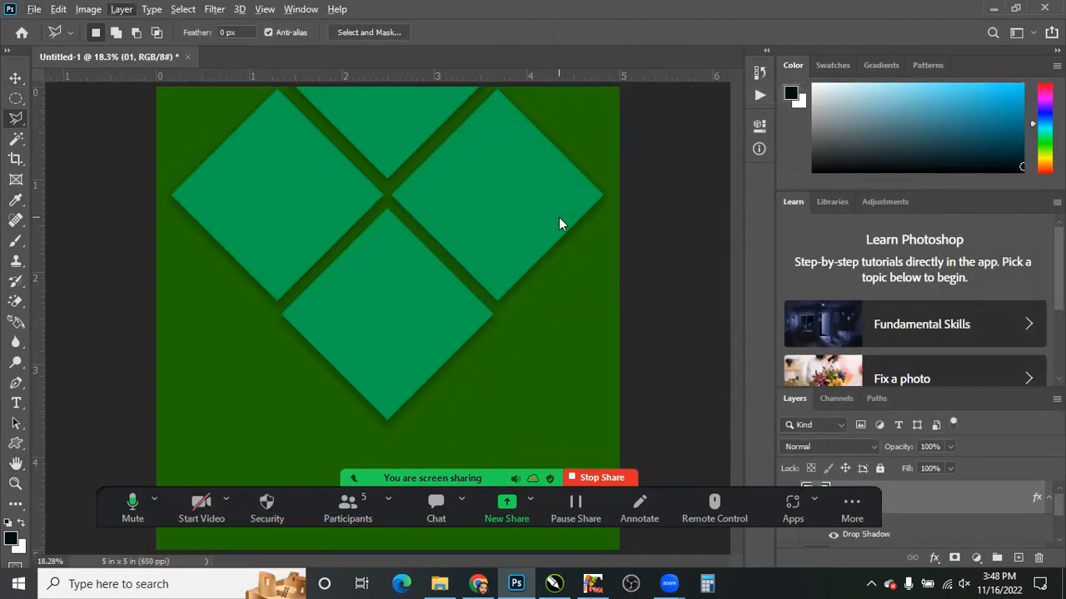
key("alt+l")
key("y")
key("k")
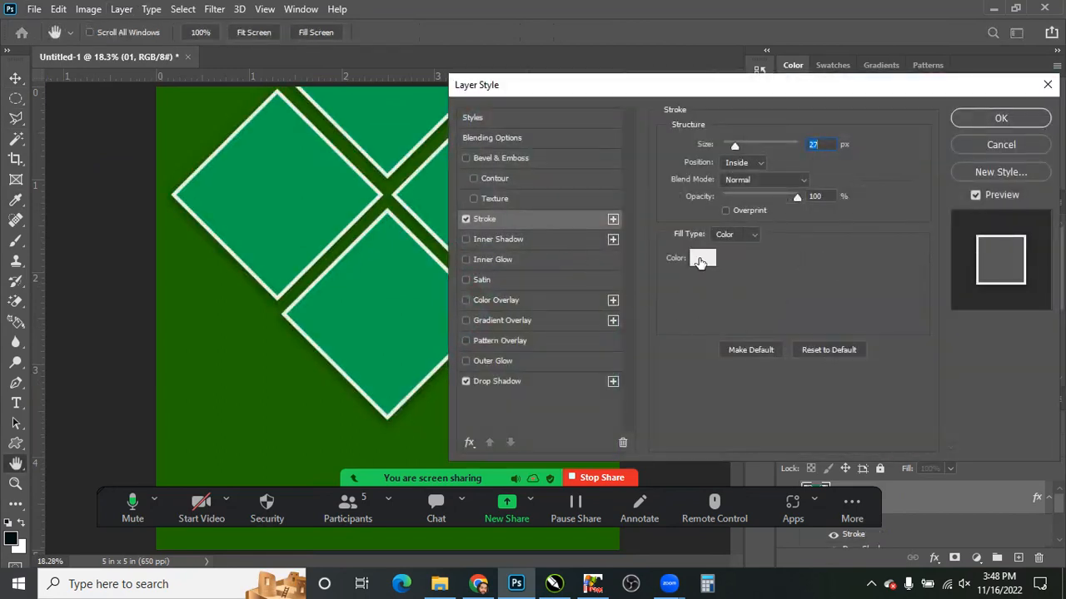
scroll(811, 149, "up", 1)
scroll(819, 140, "up", 2)
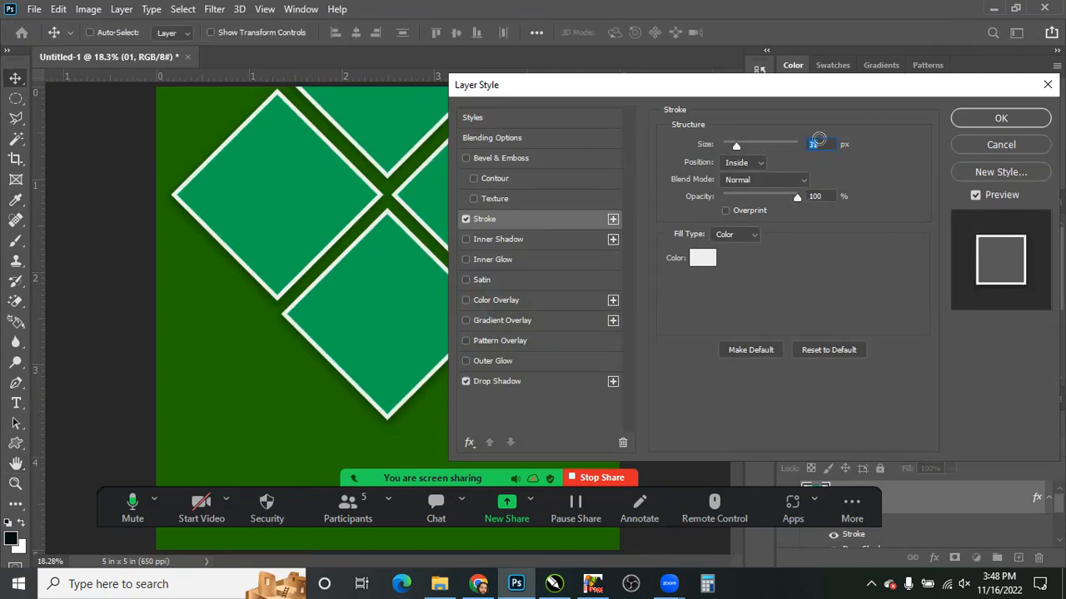
key("Return")
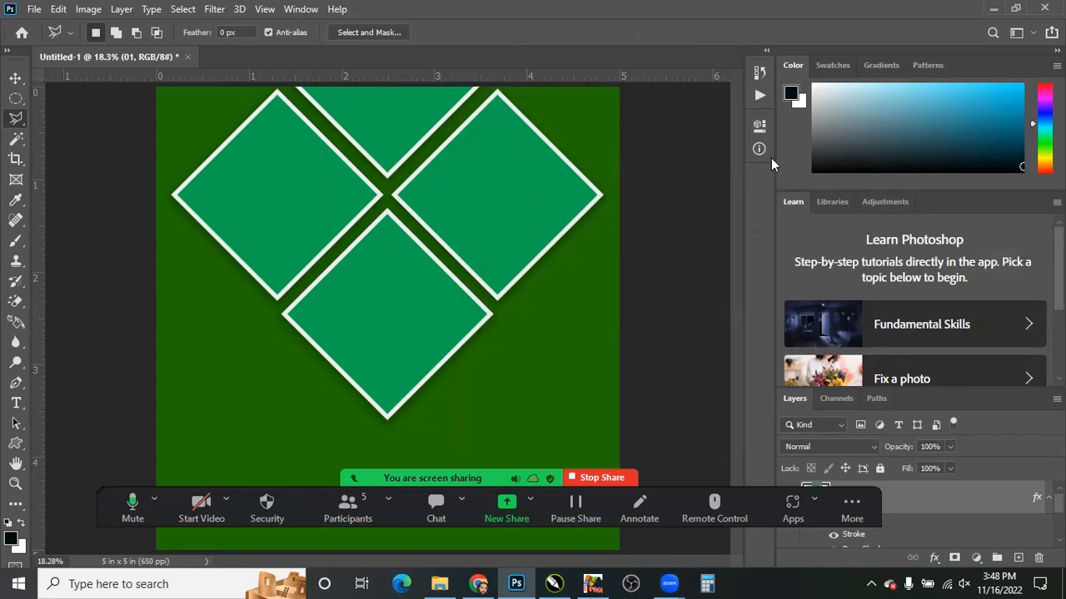
- Make a rectangular selection about 0.7 in tall across the full width of the canvas's lower edge
key("ctrl+minus")
key("ctrl+minus")
key("ctrl+minus")
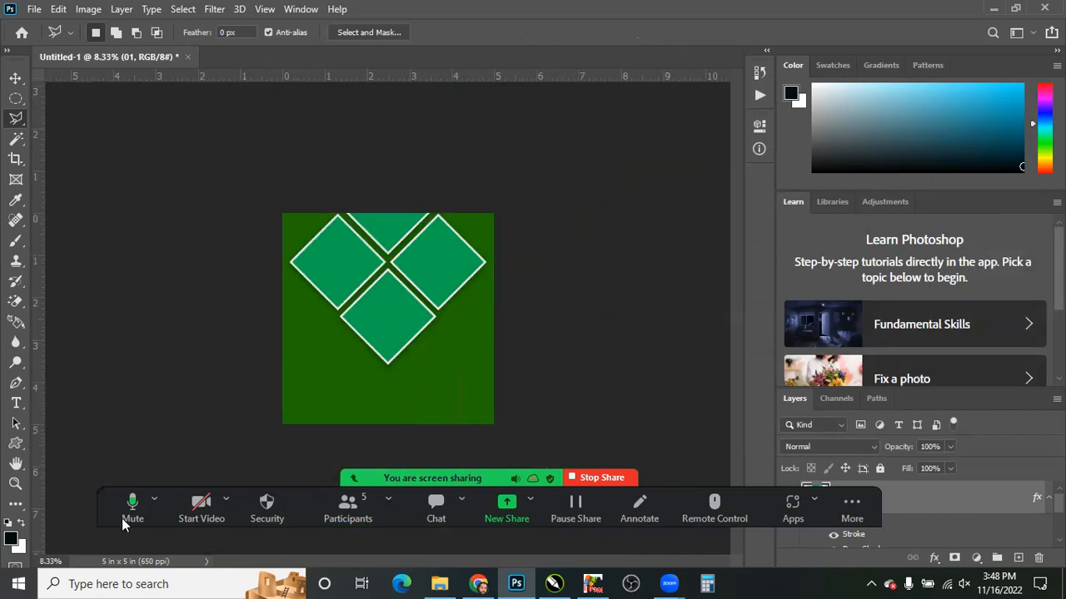
key("m")
key("ctrl+space")
left_click(381, 434, "ctrl")
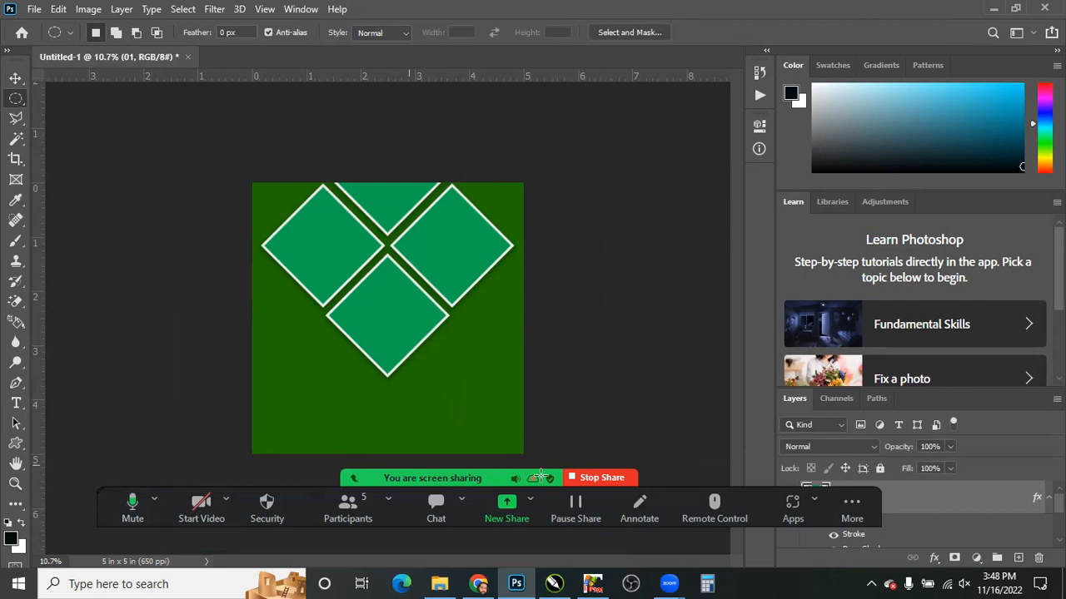
key("shift+m")
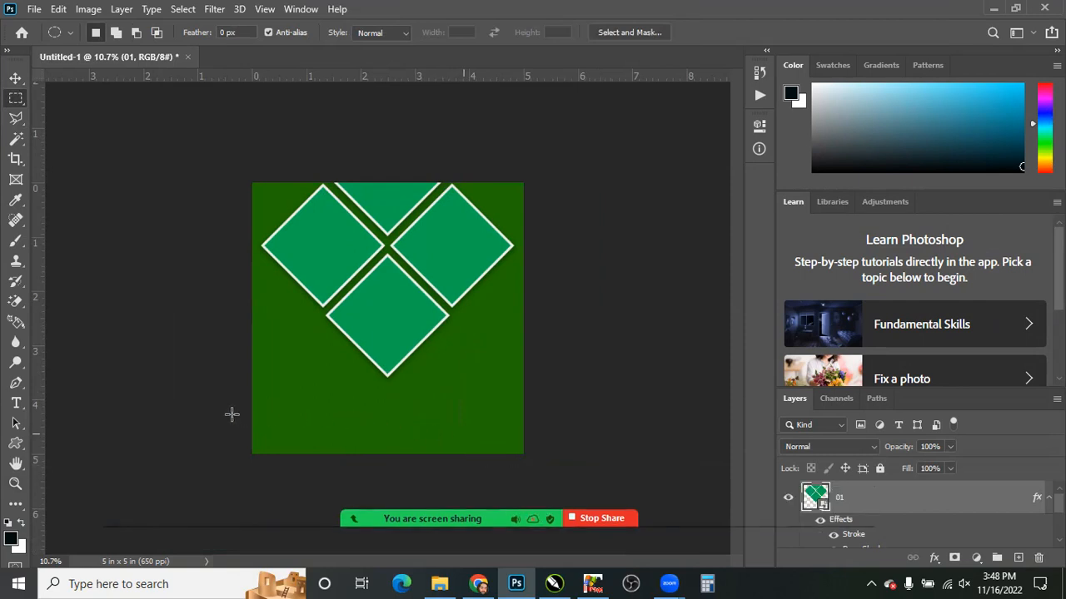
left_click_drag(524, 454, 257, 416)
left_click_drag(351, 483, 423, 466)
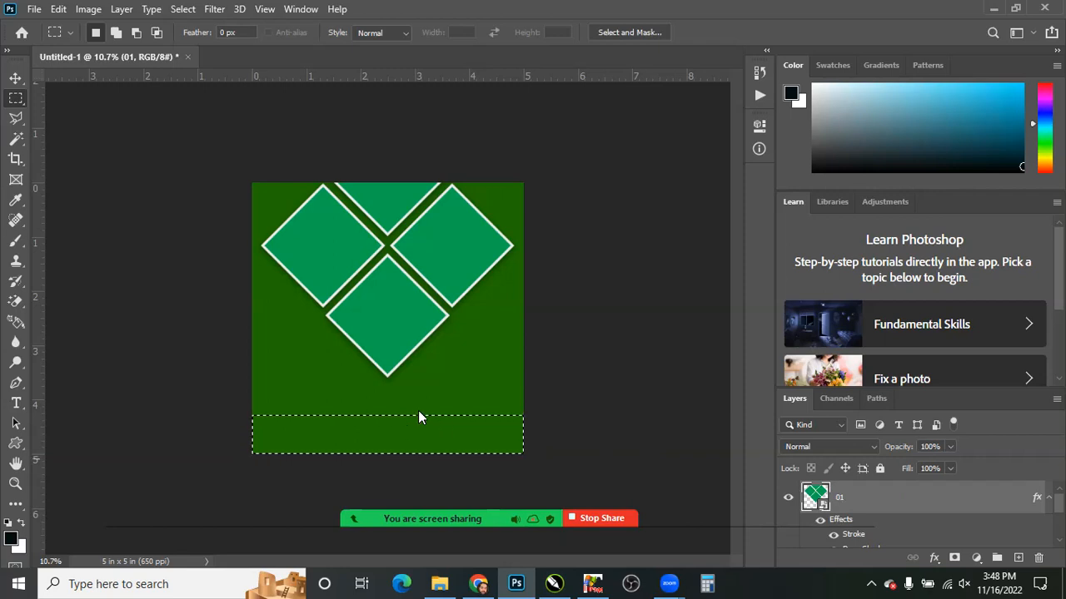
- Copy the selected strip from Layer 0 onto a new layer
key("ctrl+c")
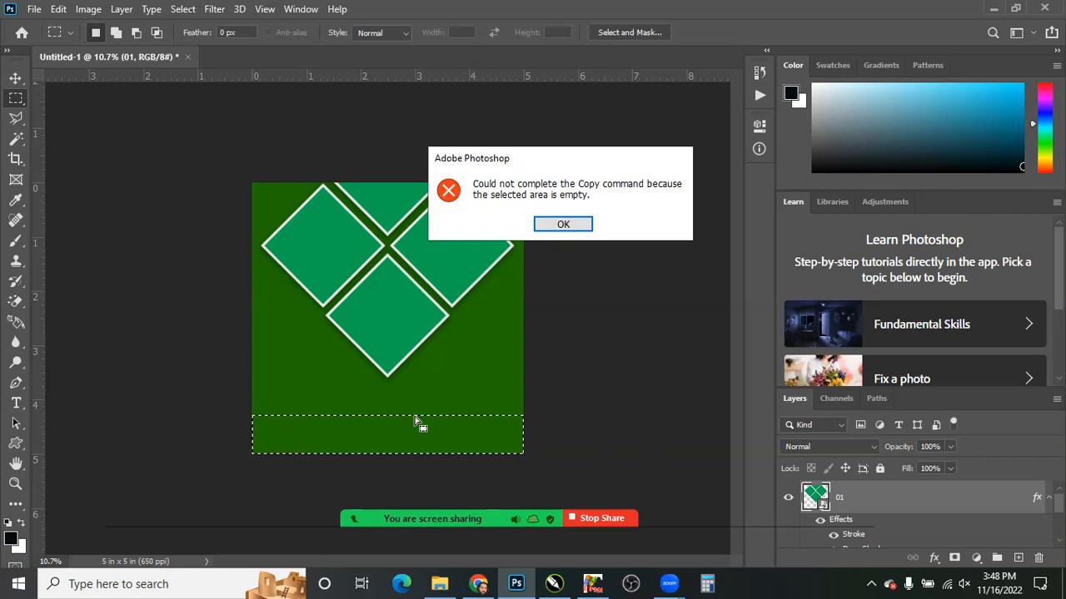
key("Return")
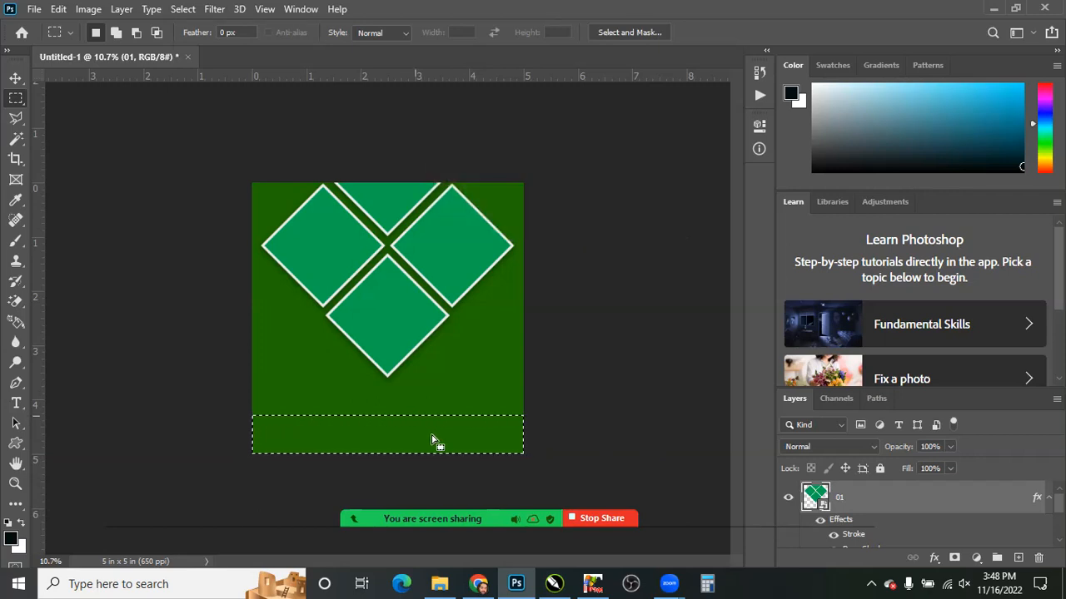
right_click(344, 374, "ctrl")
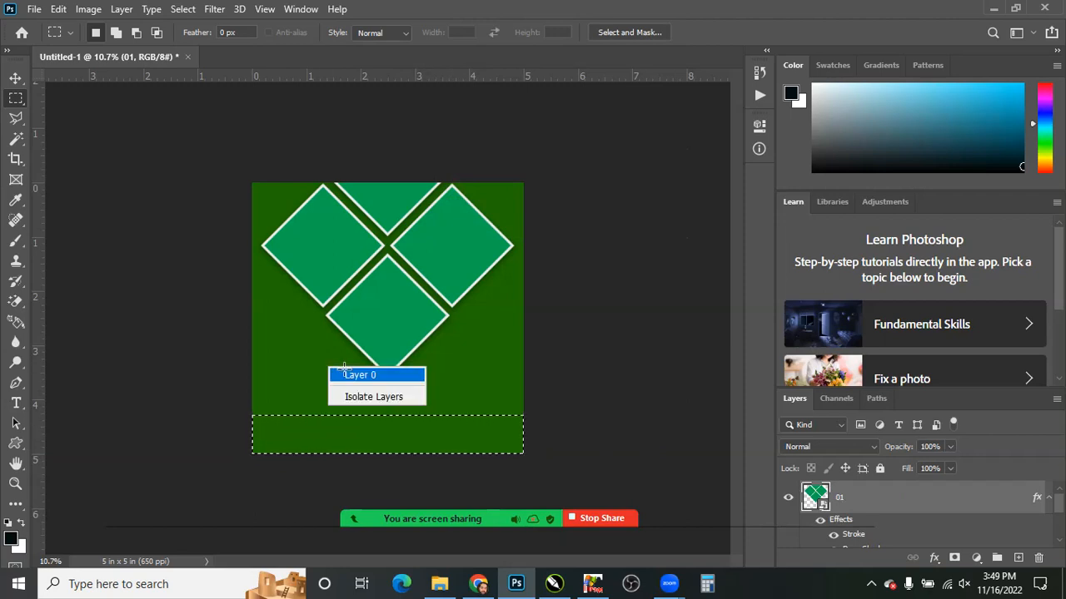
left_click(344, 369)
key("ctrl+j")
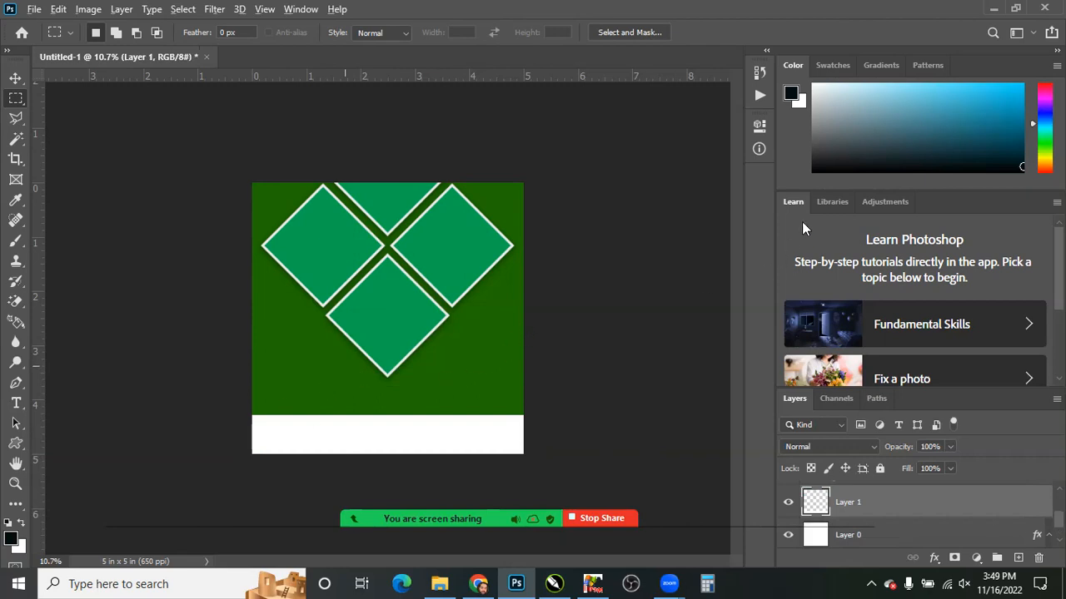
- Apply a golden-yellow colour overlay (#ecbd00) to the footer strip on Layer 1
key("alt+l")
key("y")
key("v")
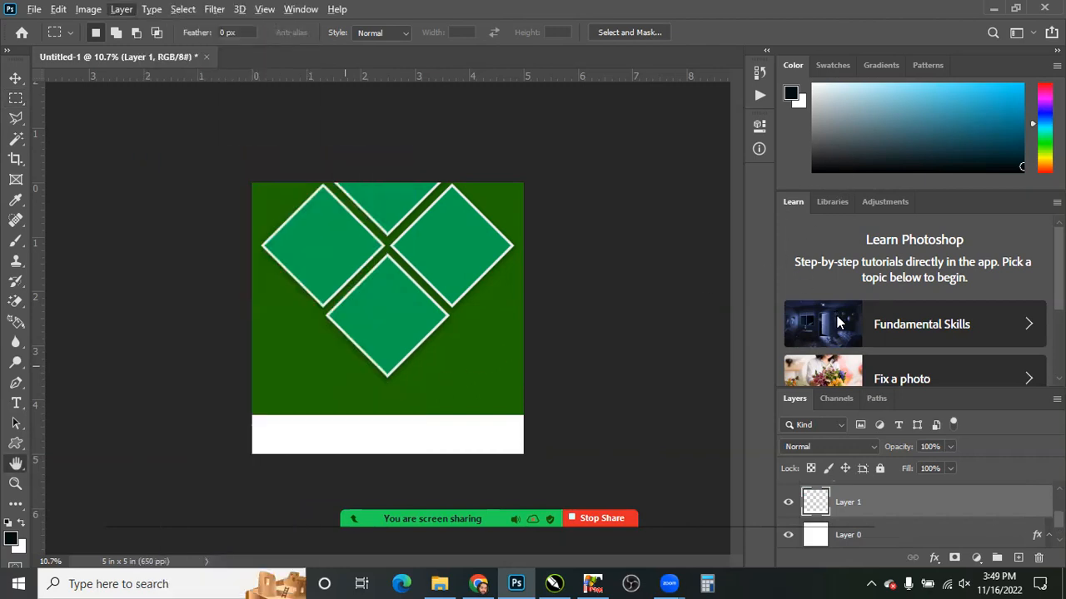
left_click(844, 326)
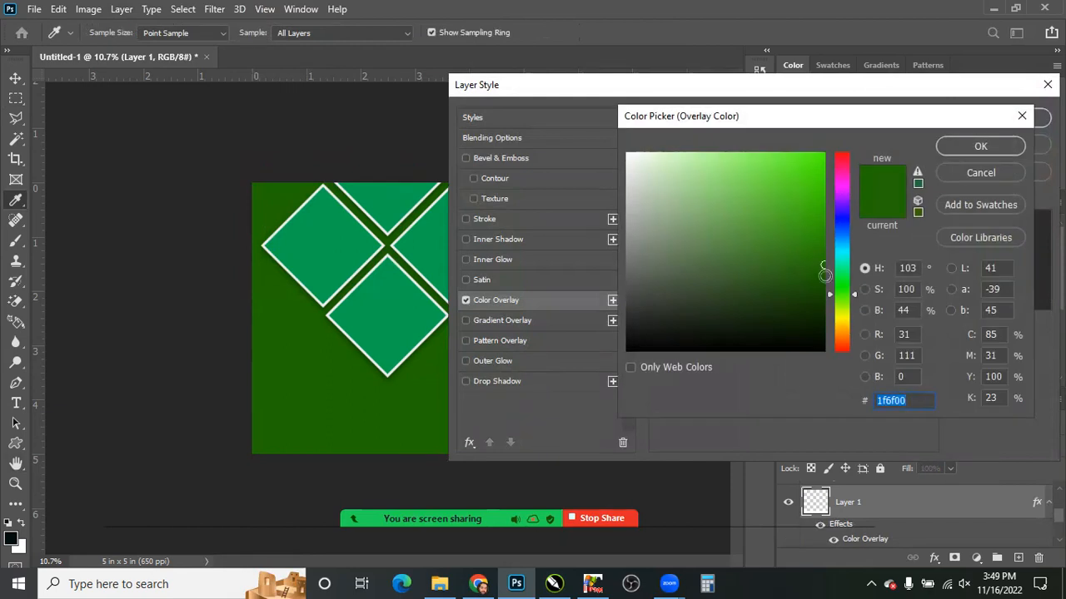
left_click_drag(761, 218, 823, 167)
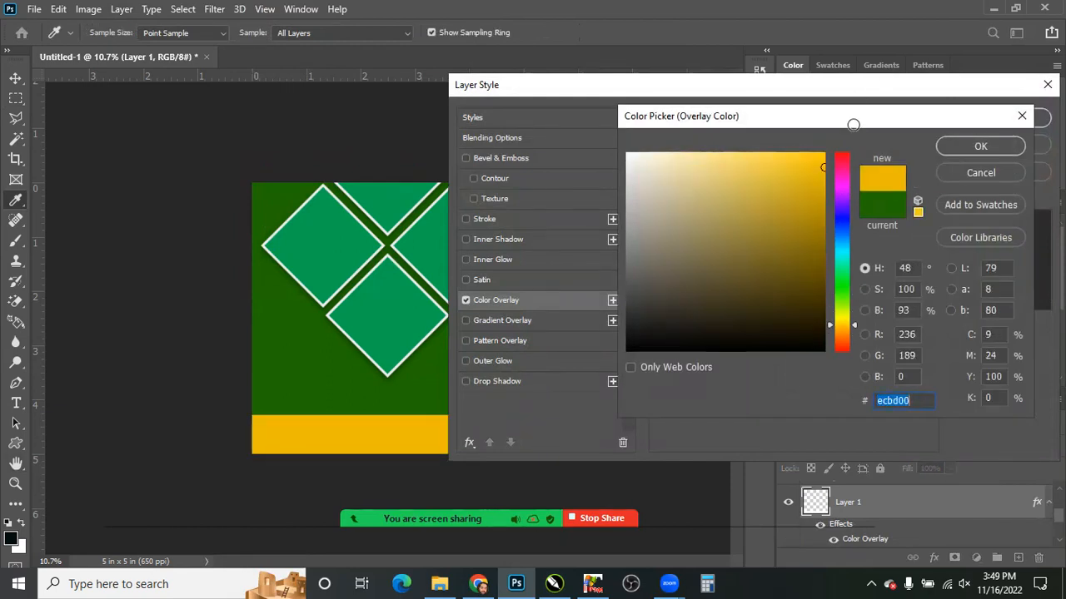
key("Return")
key("Return")
key("ctrl+0")
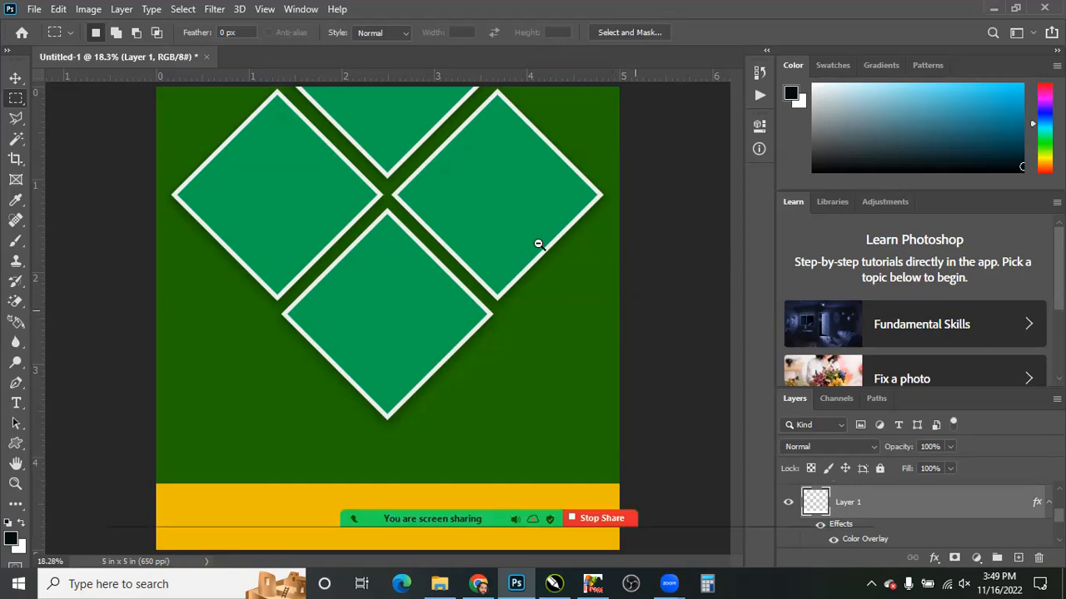
- Switch to WhatsApp in Chrome and examine the shared food flyer samples, enlarging the Dunni's Kitchen flyer to study its layout
key("alt+Tab")
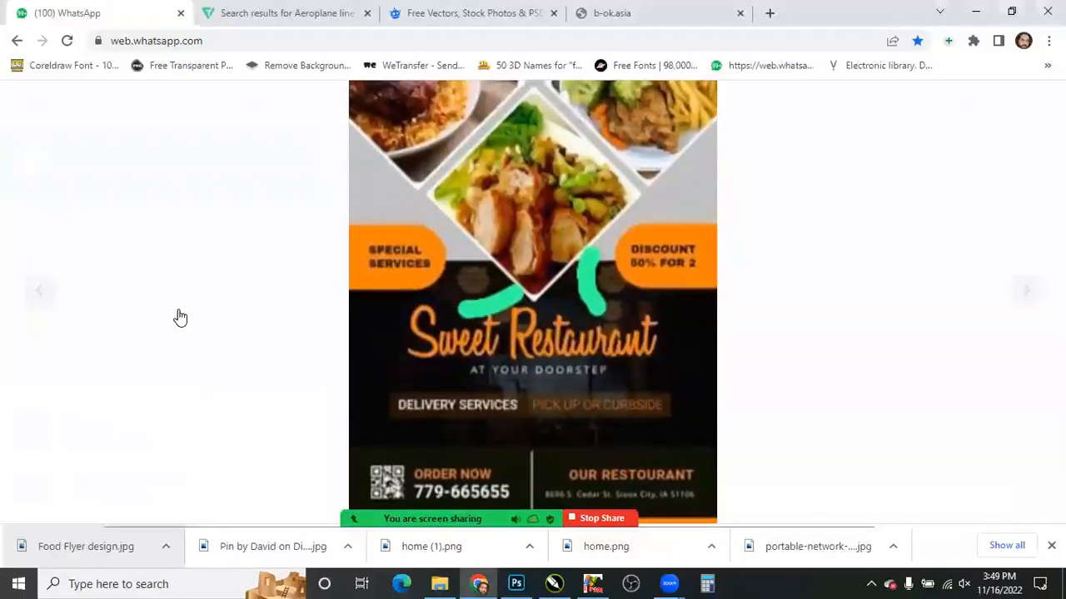
left_click(181, 316)
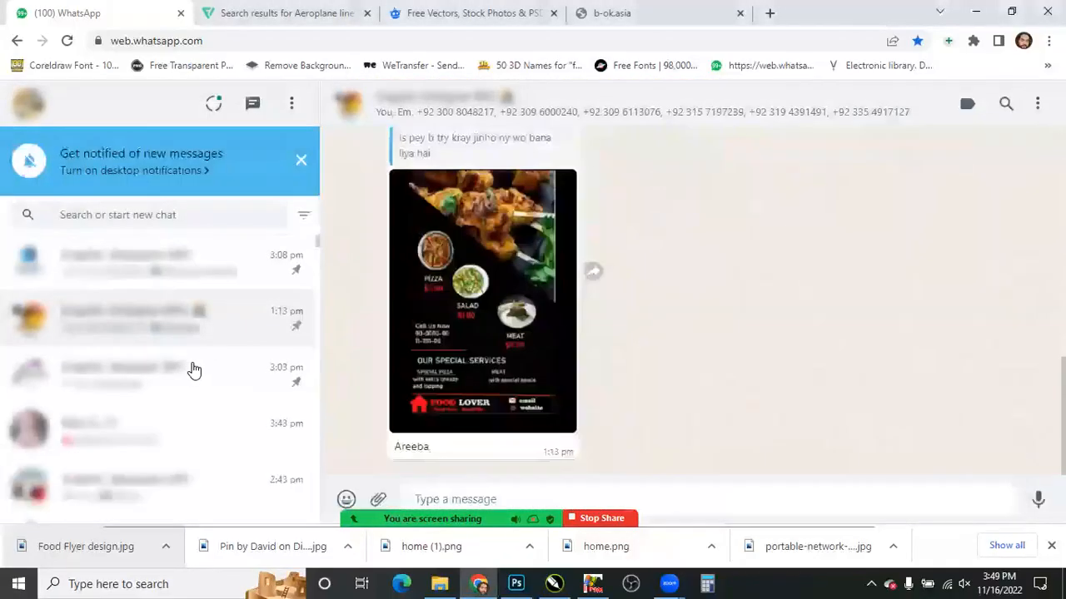
scroll(195, 363, "down", 3)
scroll(197, 360, "up", 3)
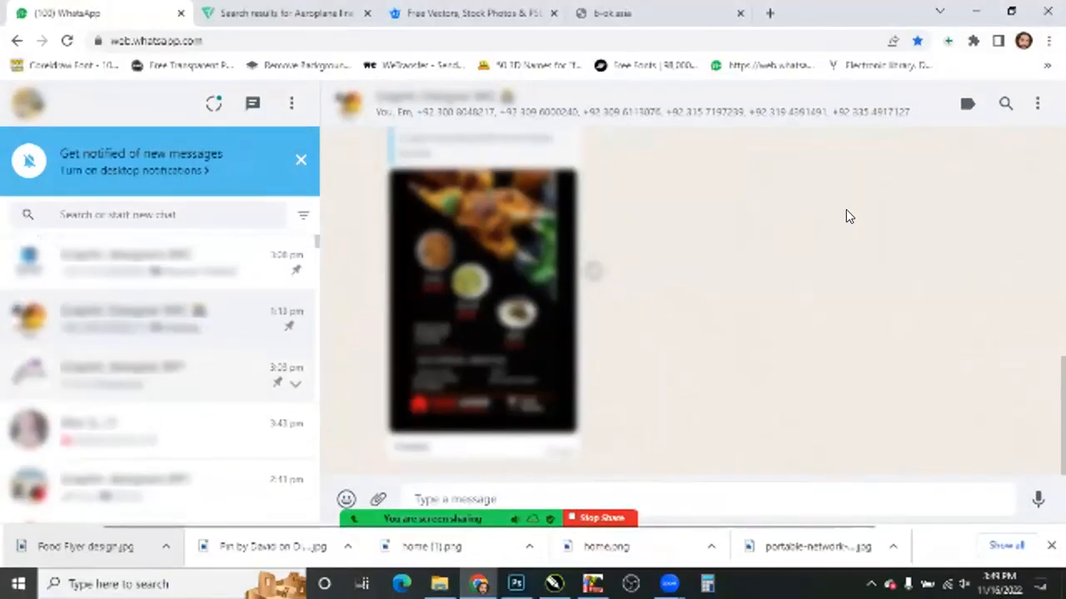
left_click(567, 317)
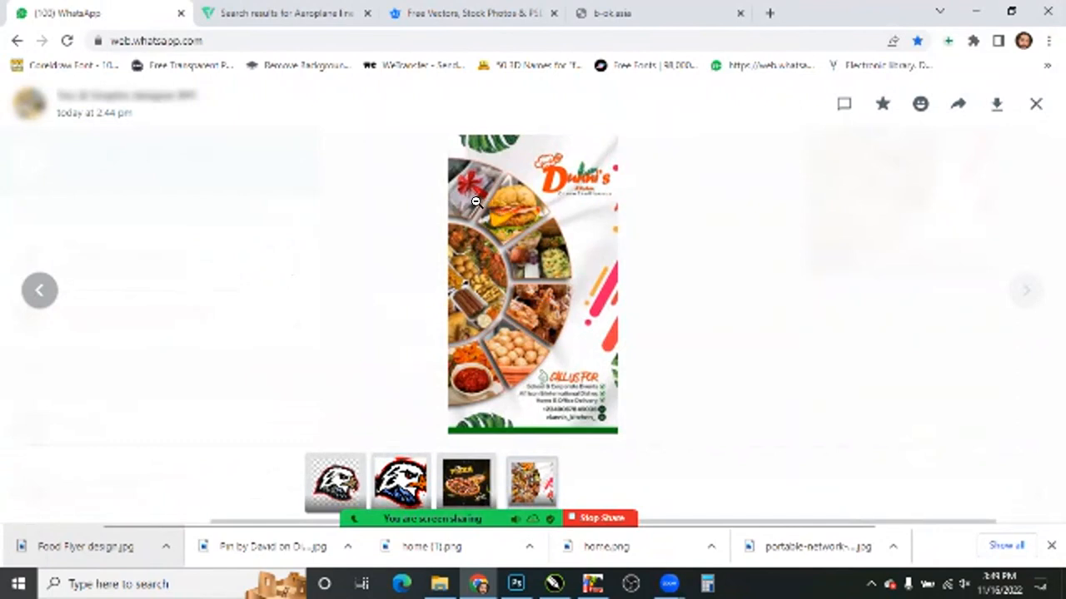
left_click(499, 298)
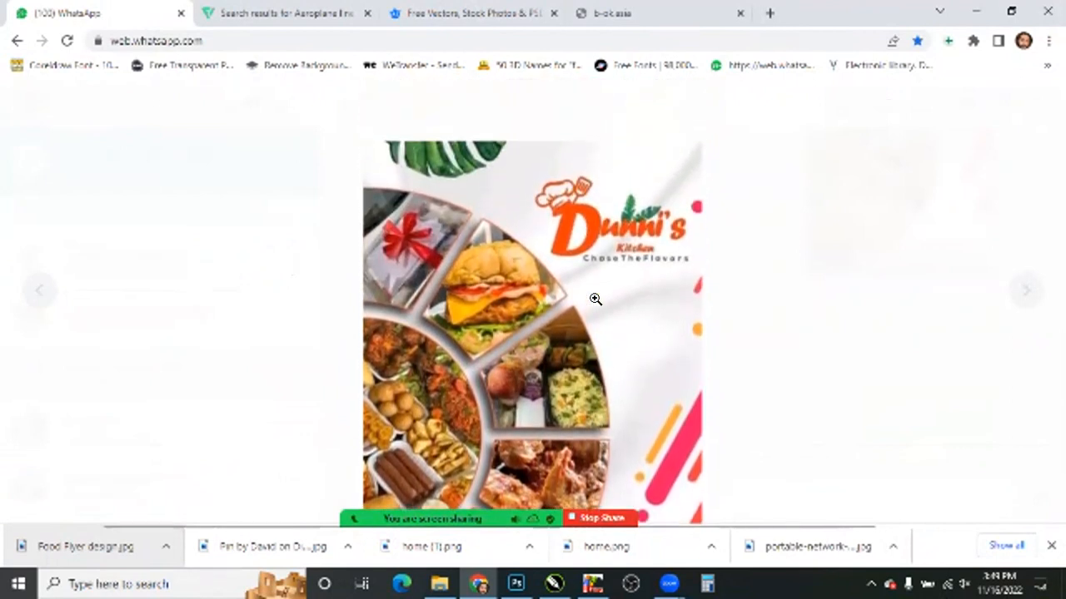
left_click(594, 301)
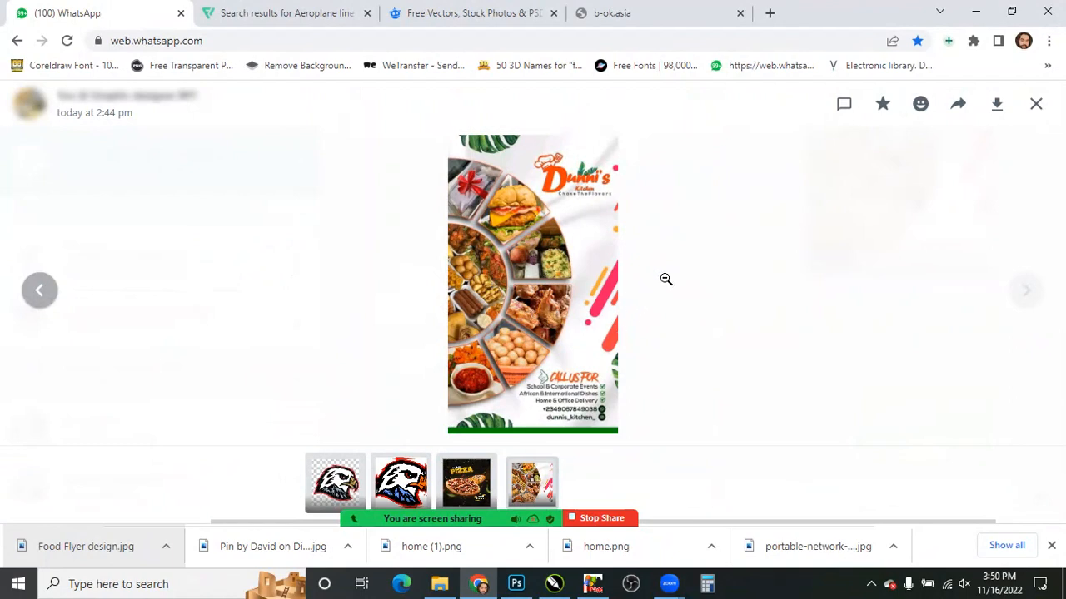
left_click(657, 341)
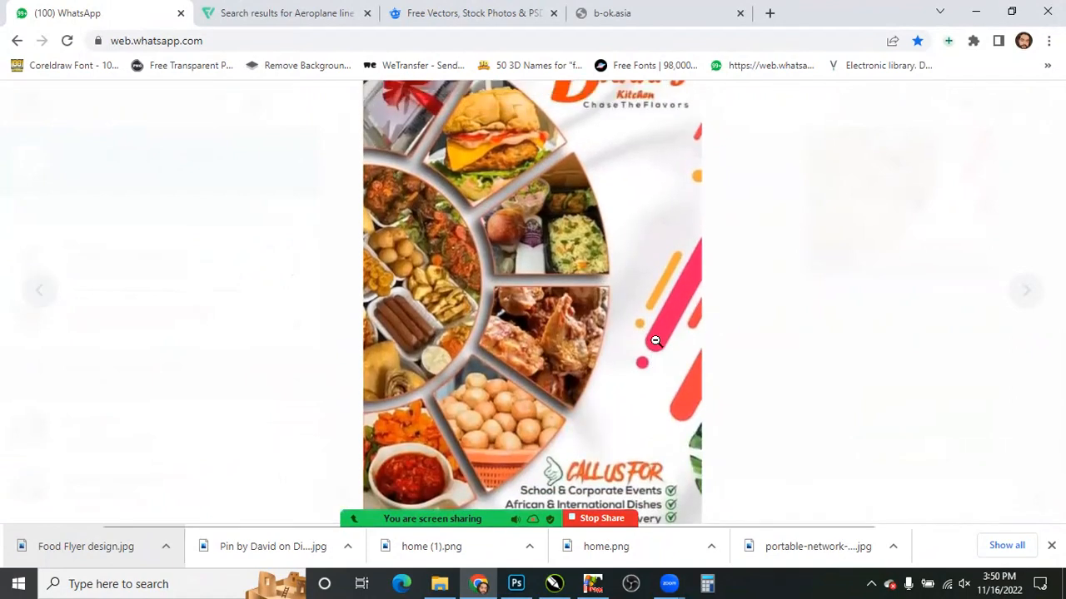
scroll(656, 341, "down", 1)
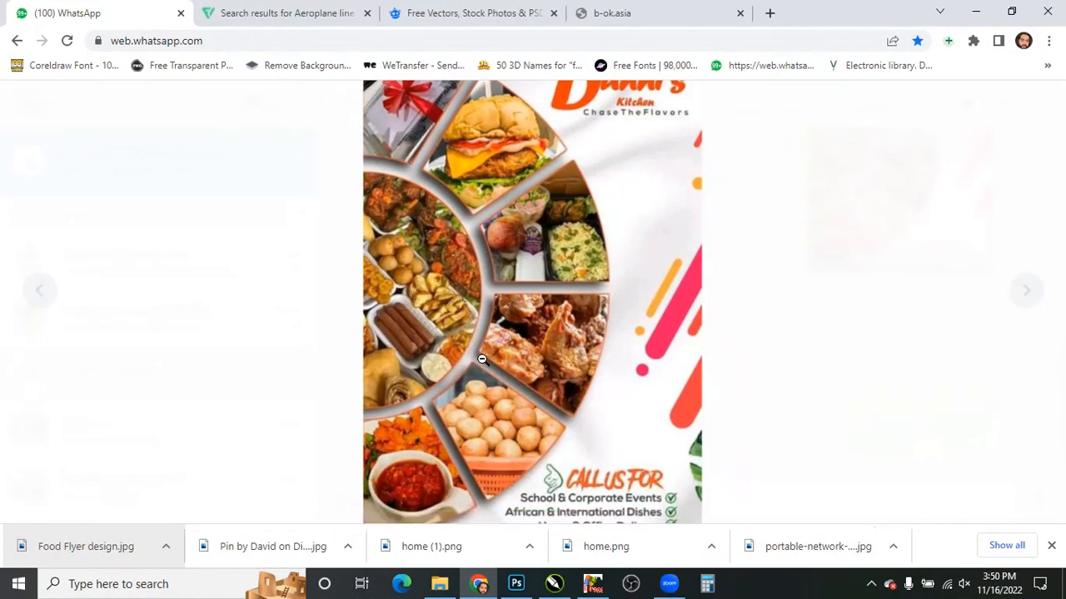
scroll(482, 359, "down", 1)
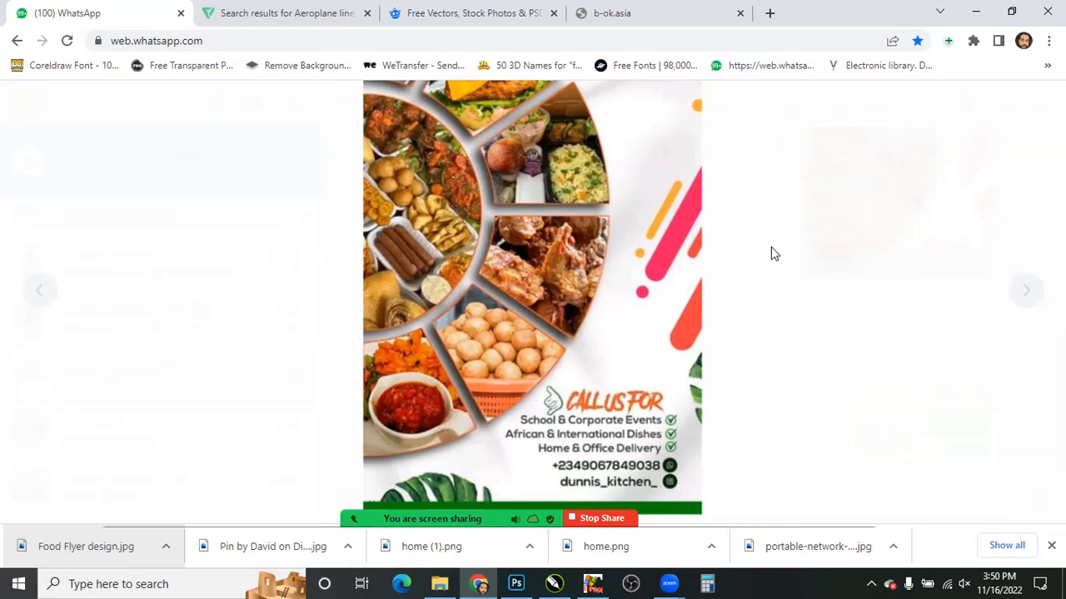
left_click(660, 287)
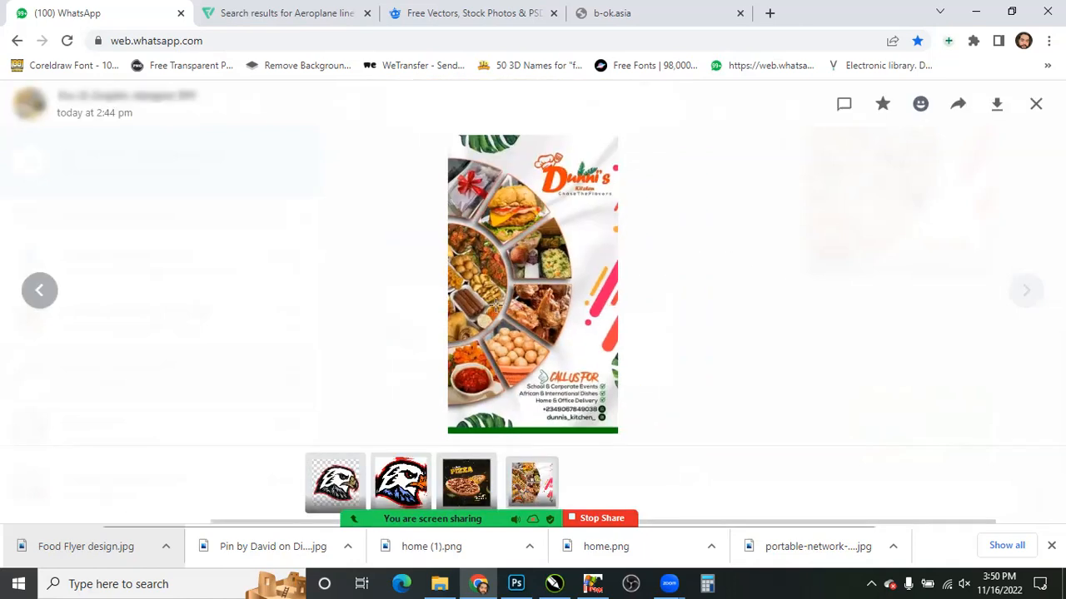
key("Escape")
- Return to Photoshop, close the flyer document without saving, and set the display projection to PC screen only
key("alt+Tab")
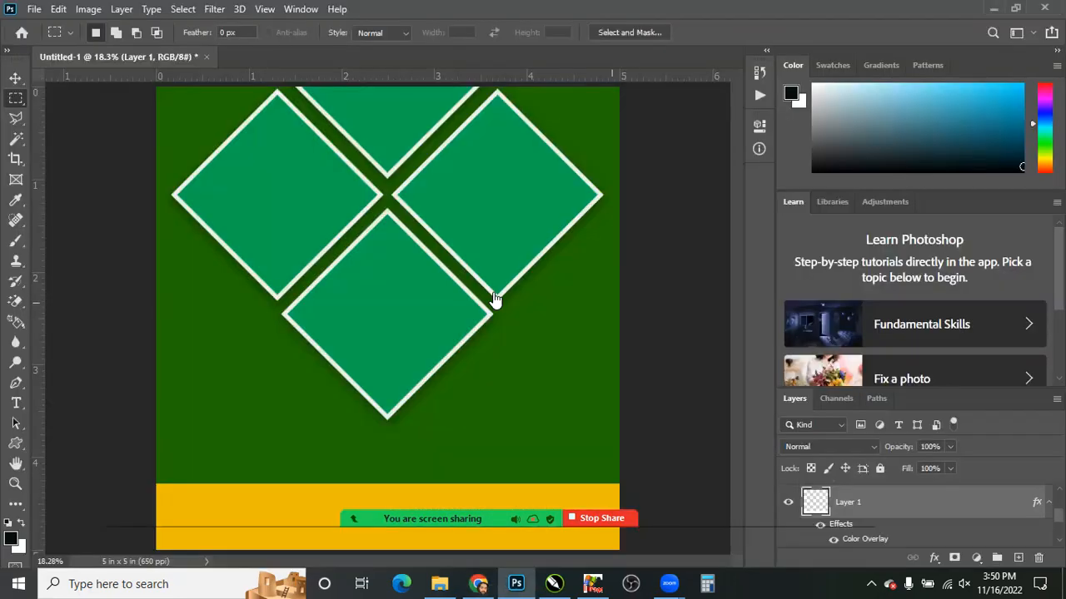
key("ctrl+w")
key("n")
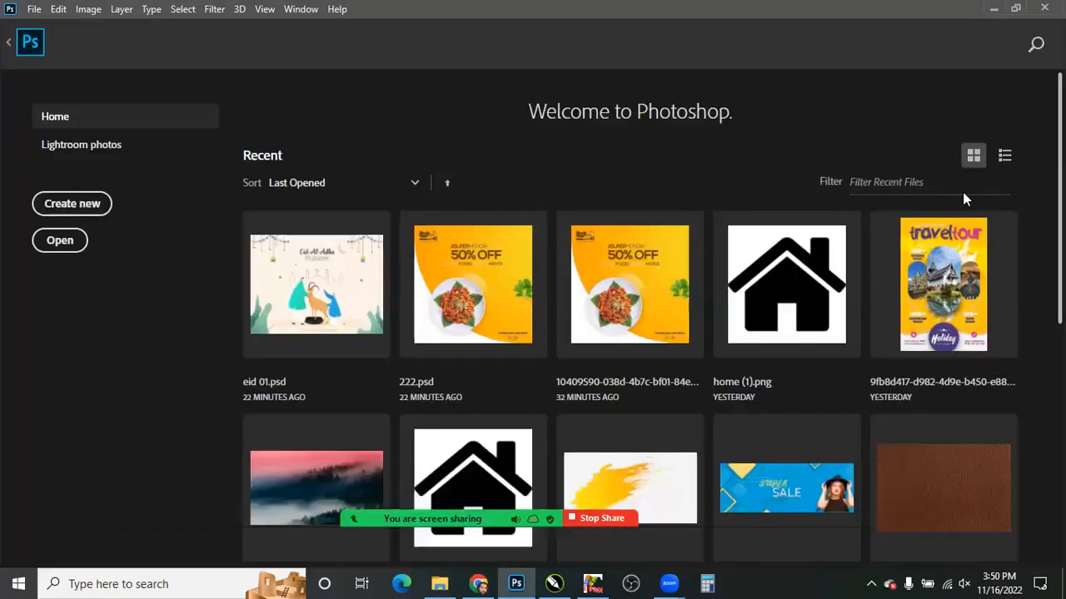
key("super+p")
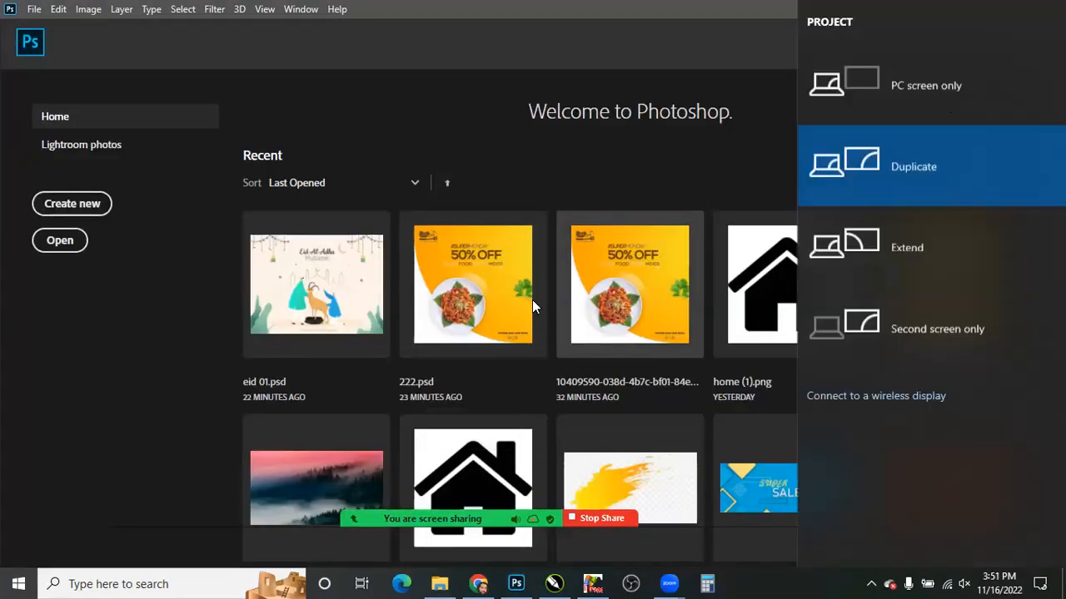
left_click(944, 98)
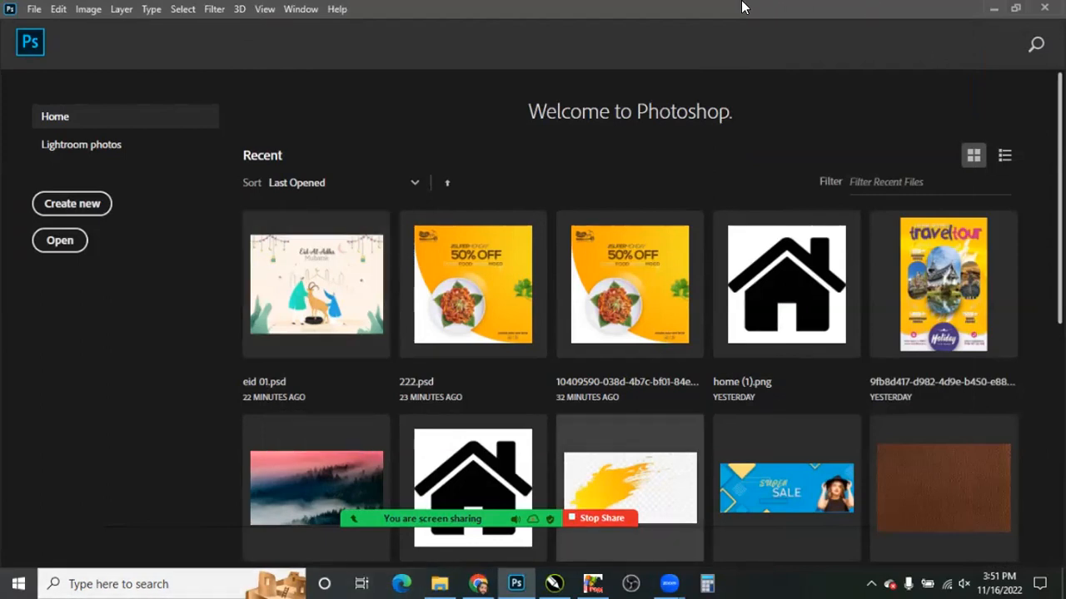
- Switch to Chrome and load fontspace.com in the b-ok.asia tab
key("alt+Tab")
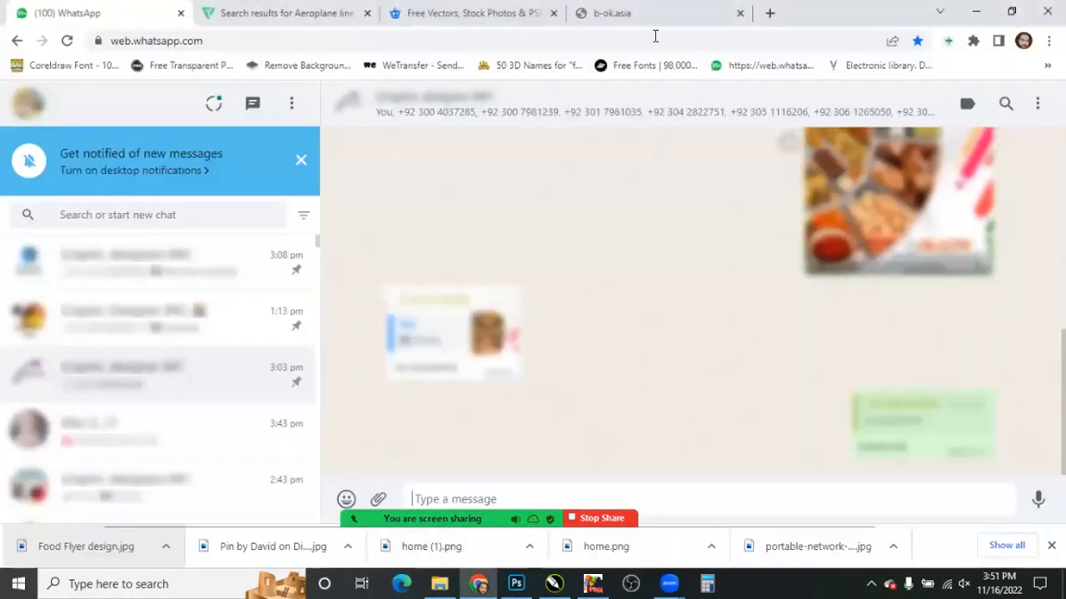
left_click(656, 13)
key("ctrl+l")
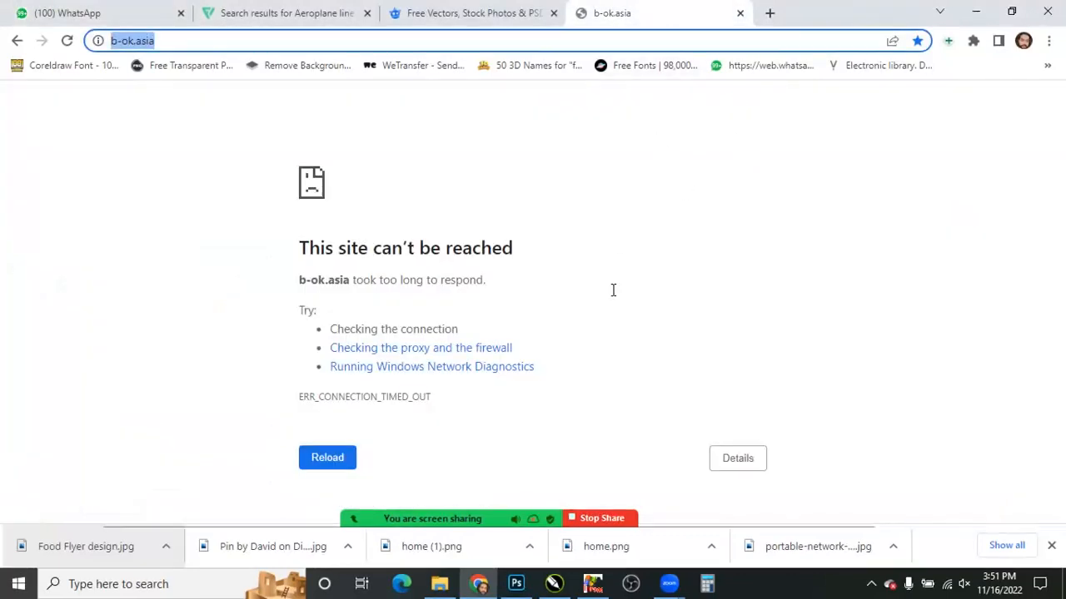
type("fontspace.com")
key("Return")
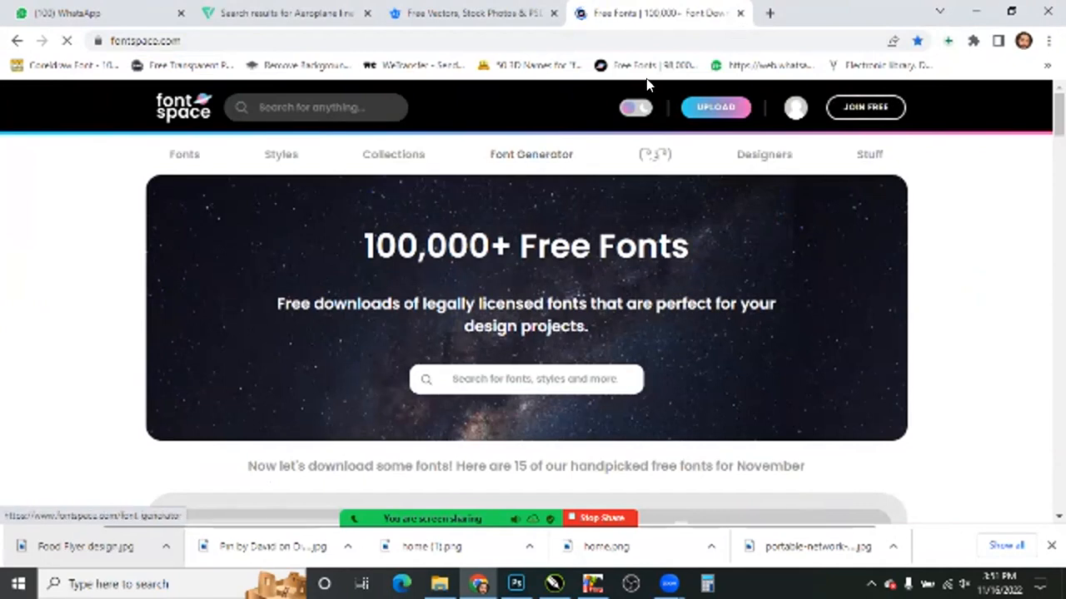
- Load the Facebook site in the FontSpace tab
key("ctrl+l")
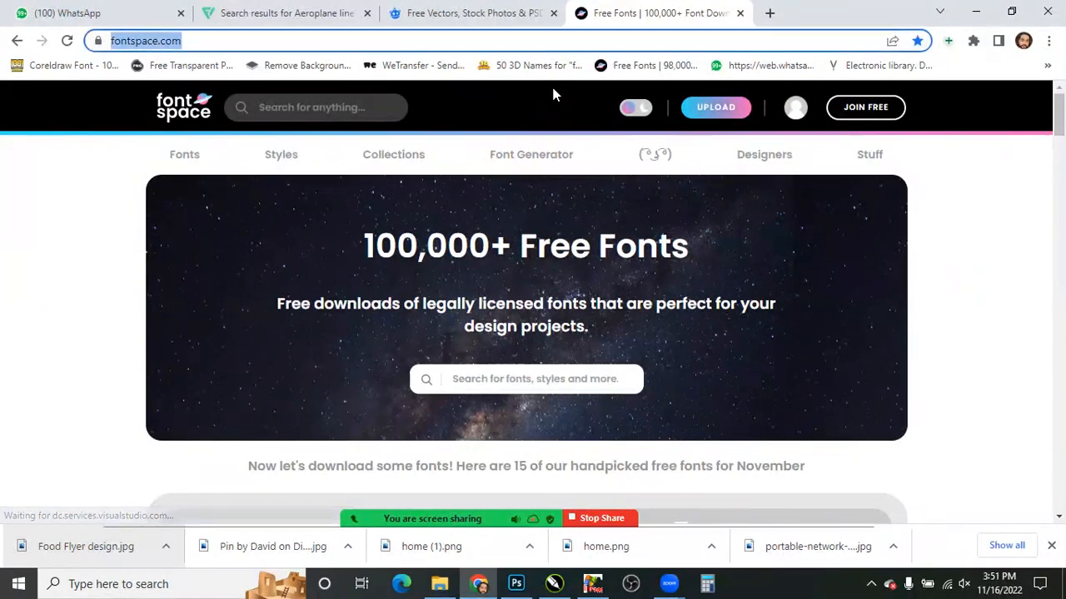
type("F")
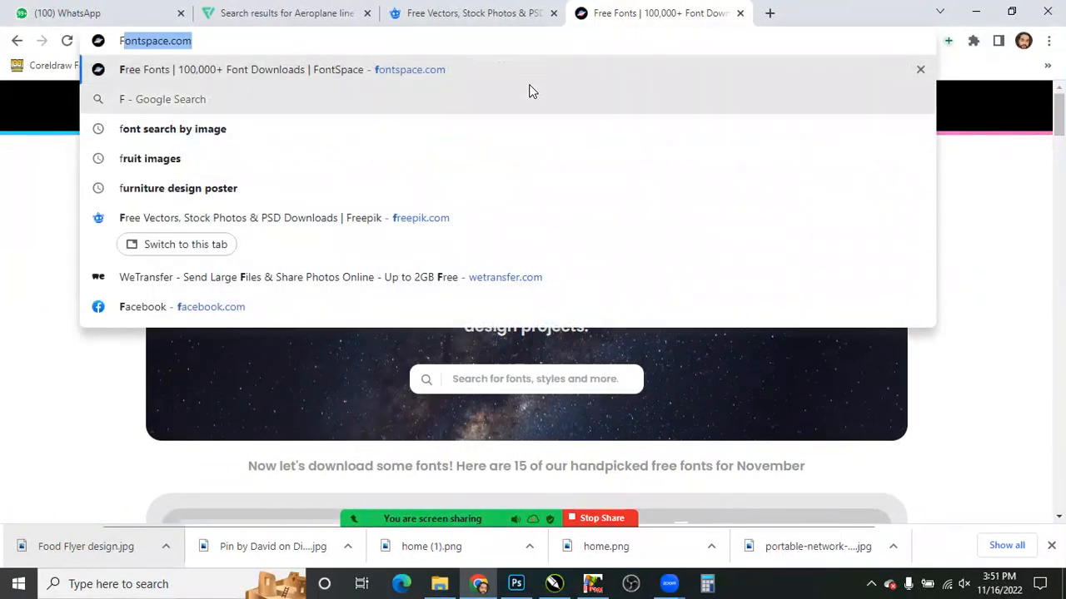
type("AC")
key("Delete")
key("Return")
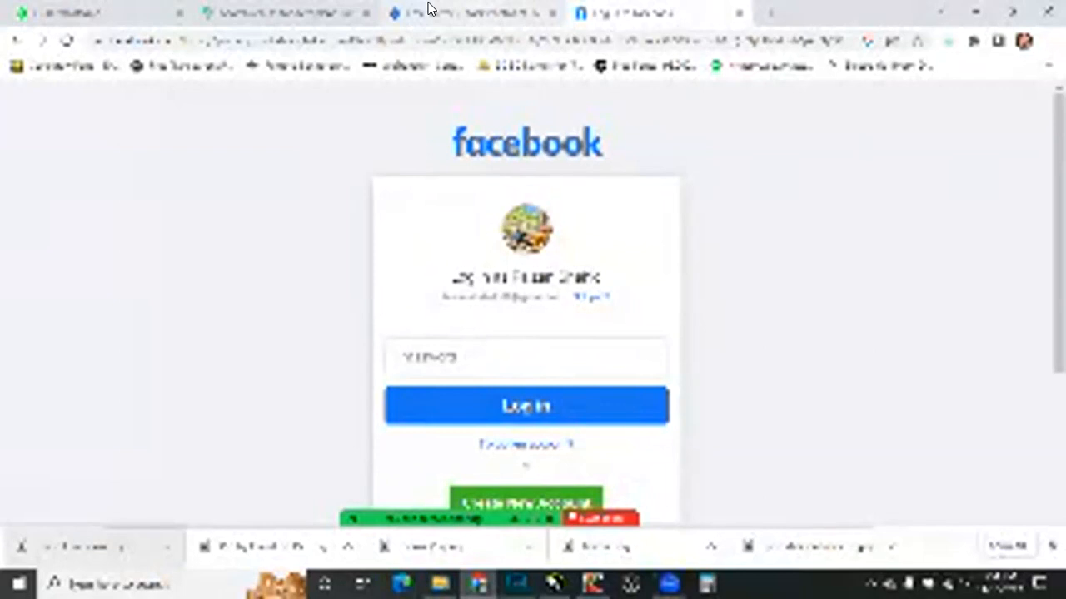
- Set the display projection to Duplicate and switch back to Photoshop
key("super+p")
key("super+p")
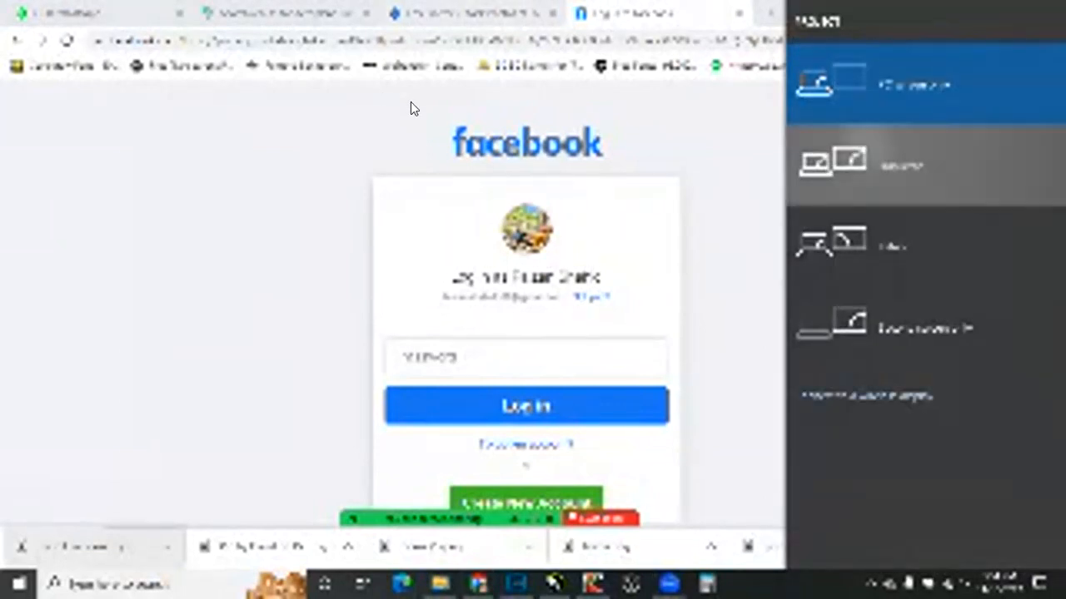
key("alt+Tab")
key("alt+Tab")
key("alt+Tab")
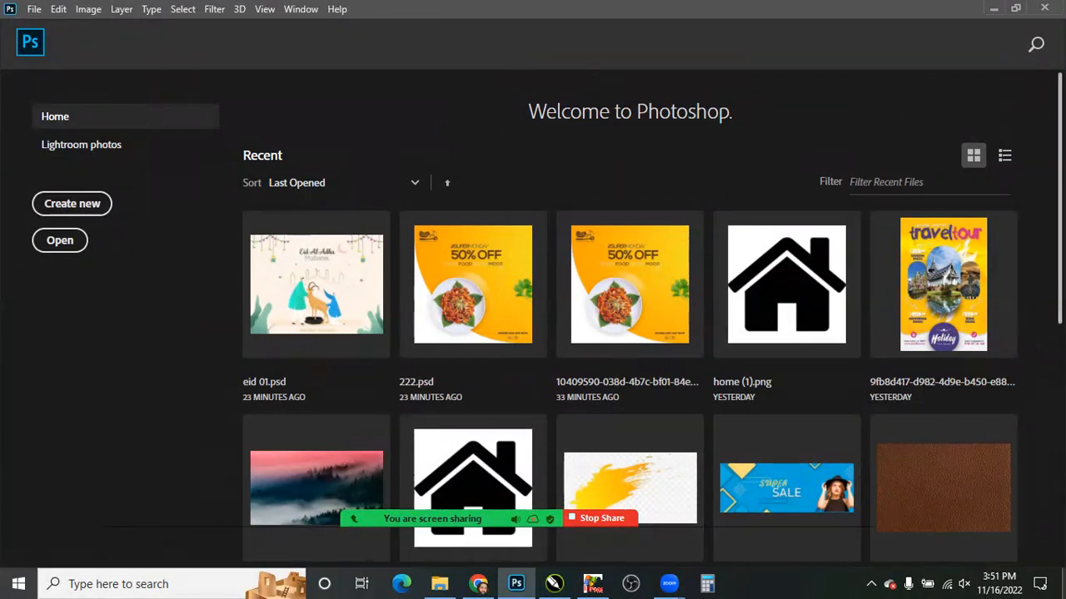
- Open the pic folder from the desktop and look through its 14-11 and design subfolders
key("super+d")
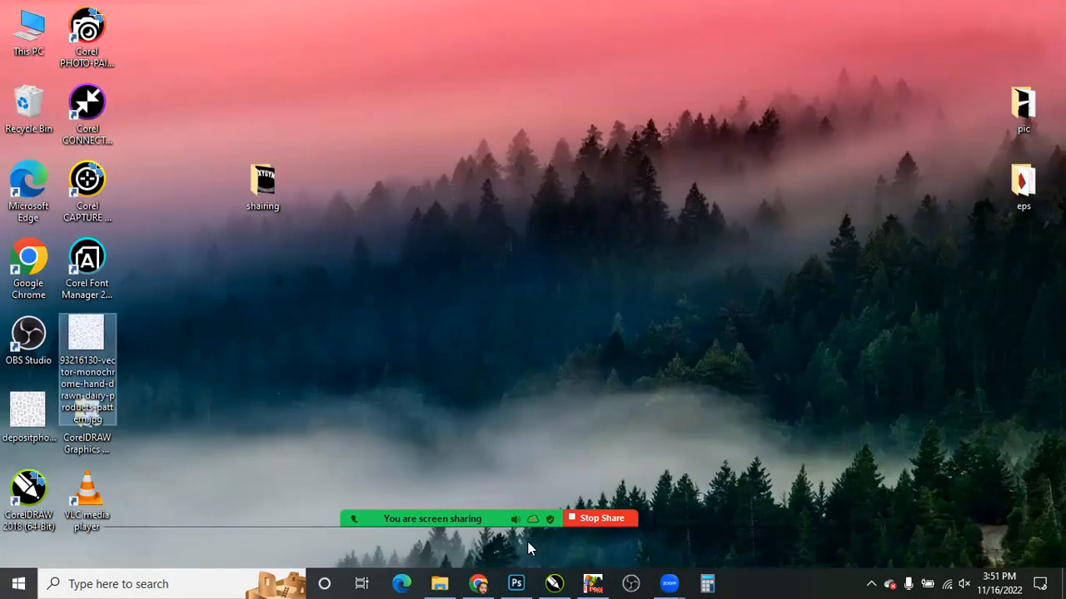
double_click(1023, 110)
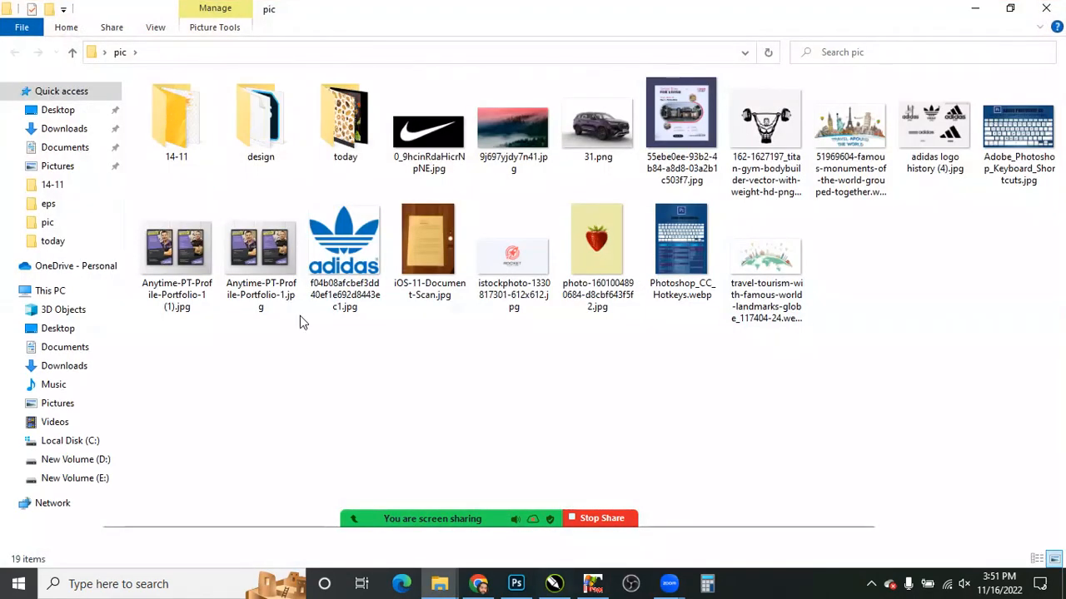
key("Return")
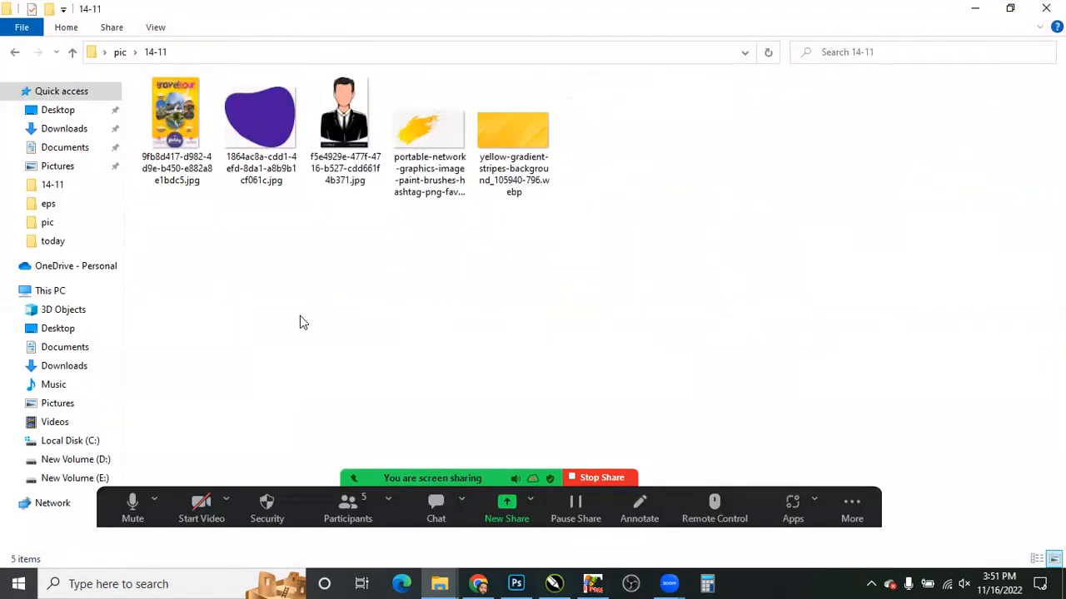
key("BackSpace")
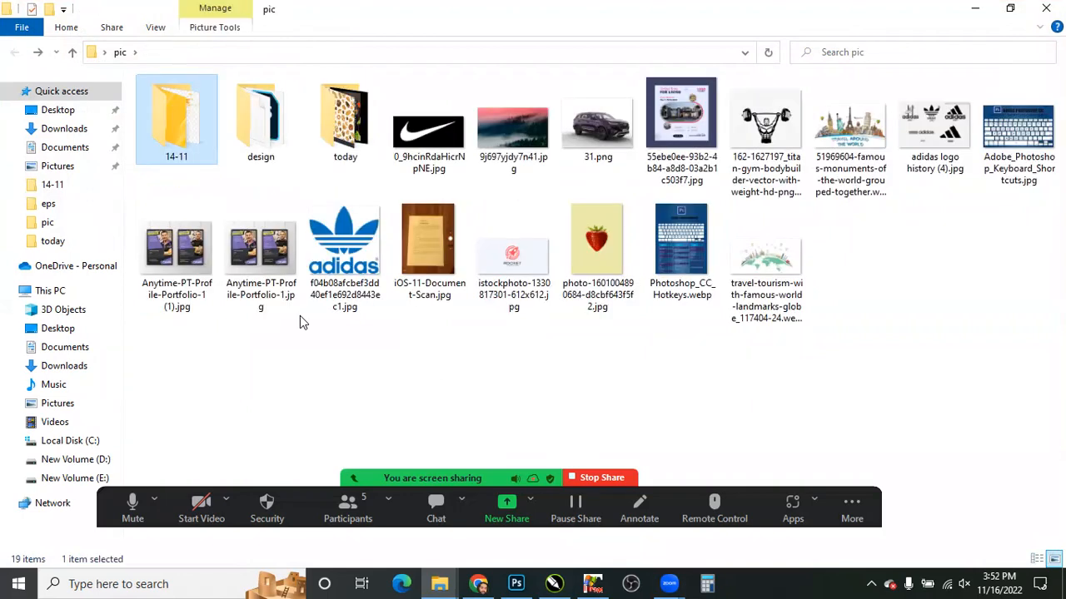
key("Right")
key("Return")
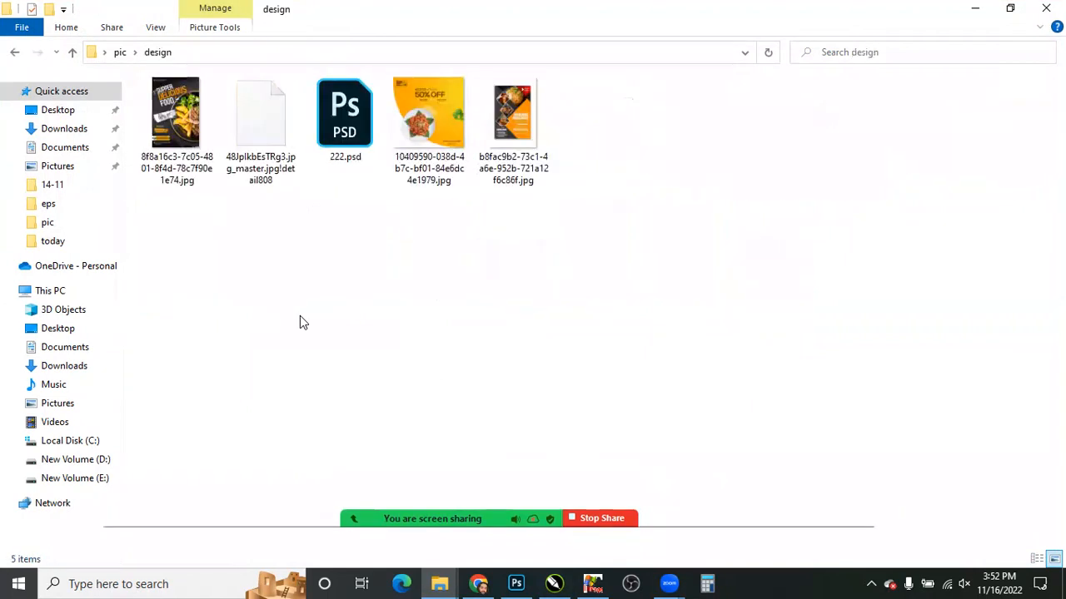
- Look through the pic folder's today subfolder and the today folder nested in it, then switch back to Photoshop
key("BackSpace")
key("Right")
key("Return")
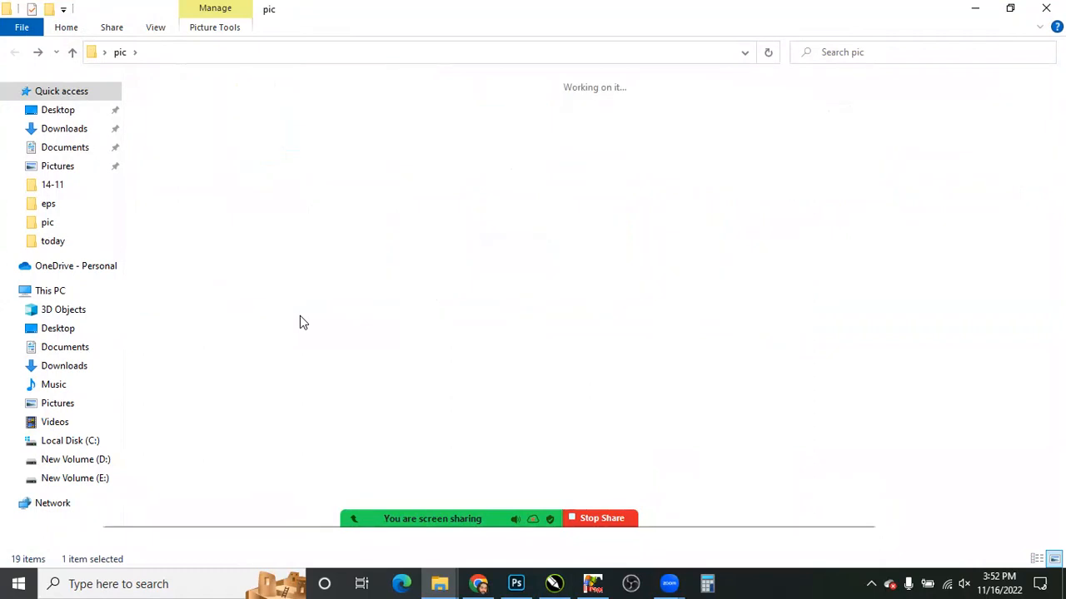
key("Right")
key("Left")
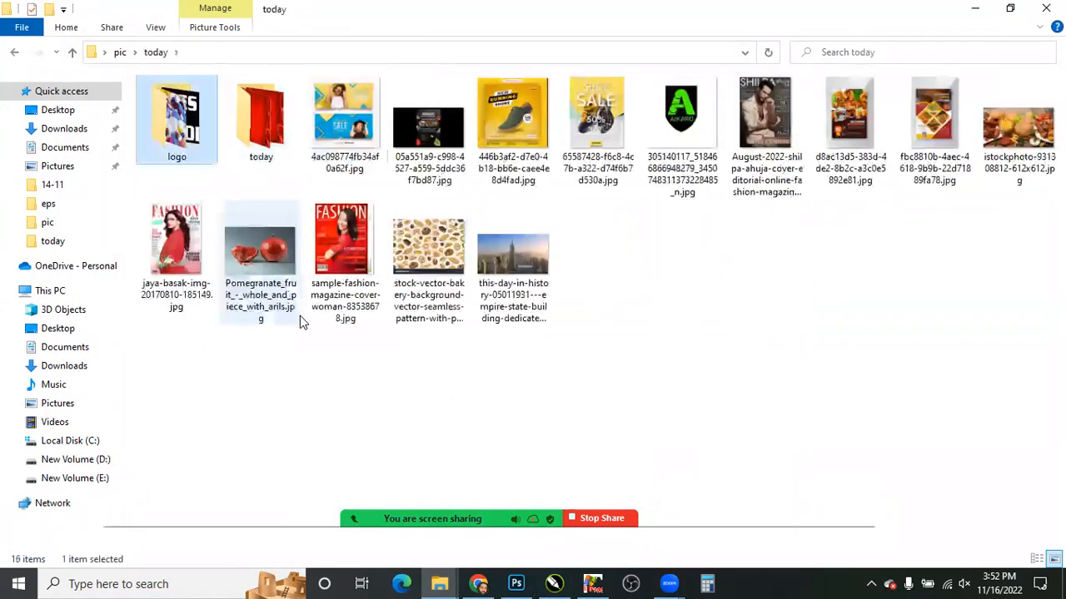
key("Right")
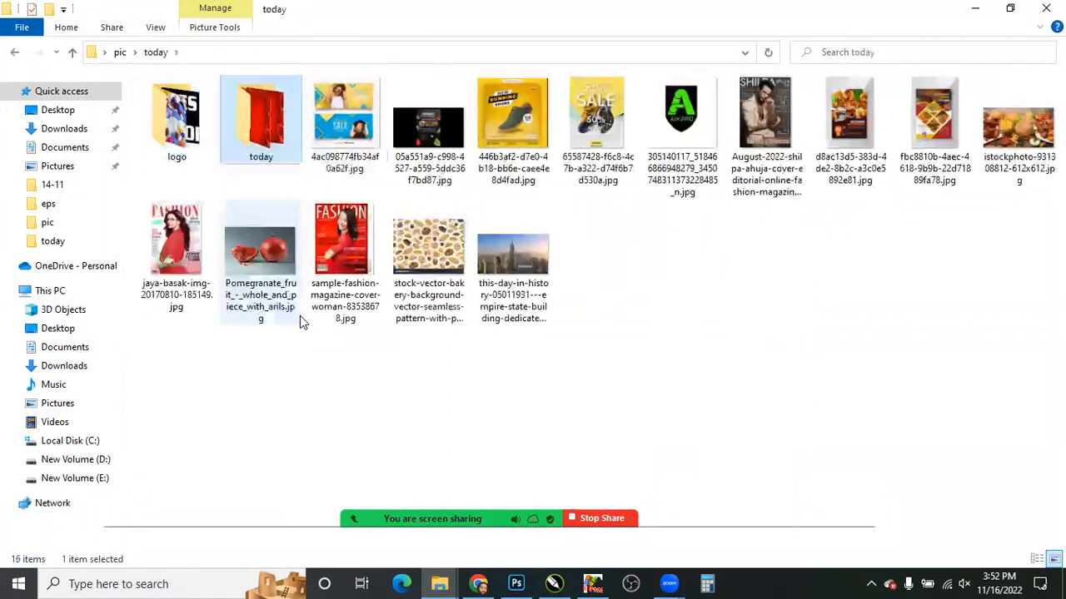
key("Return")
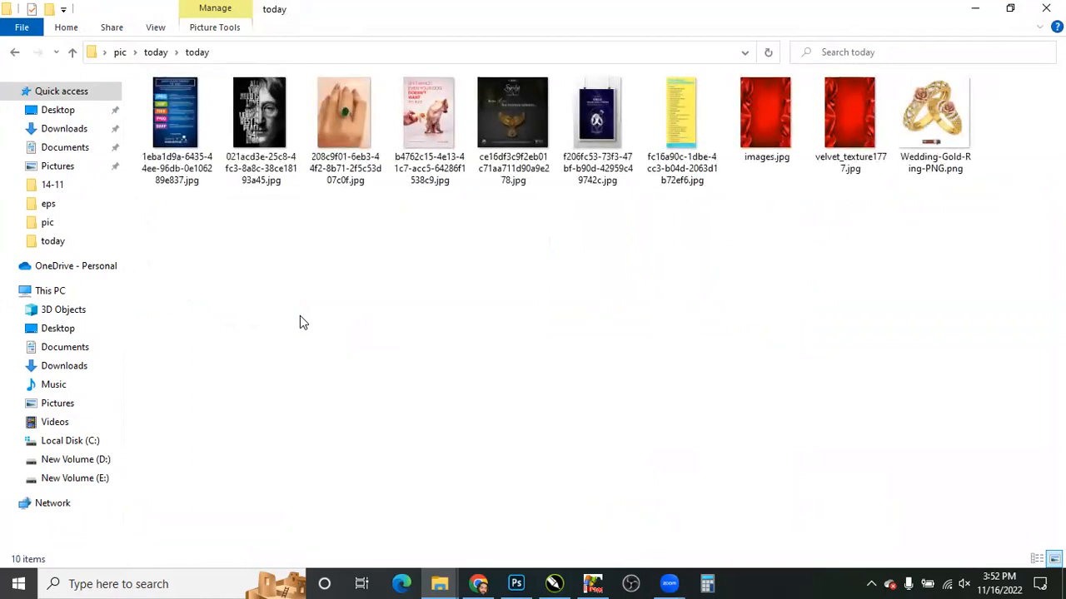
key("BackSpace")
key("Left")
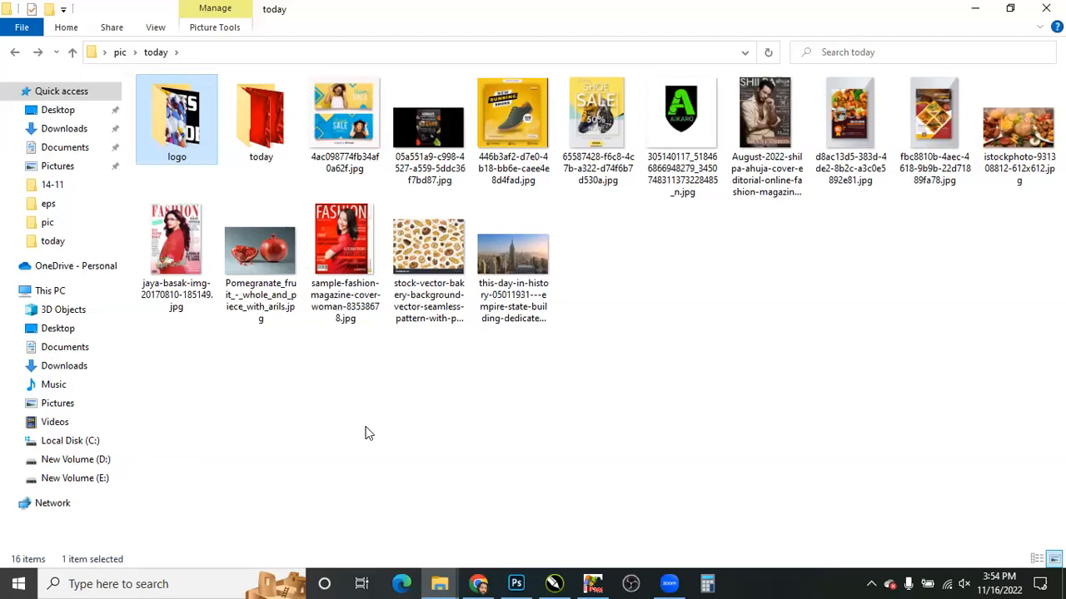
left_click(332, 388)
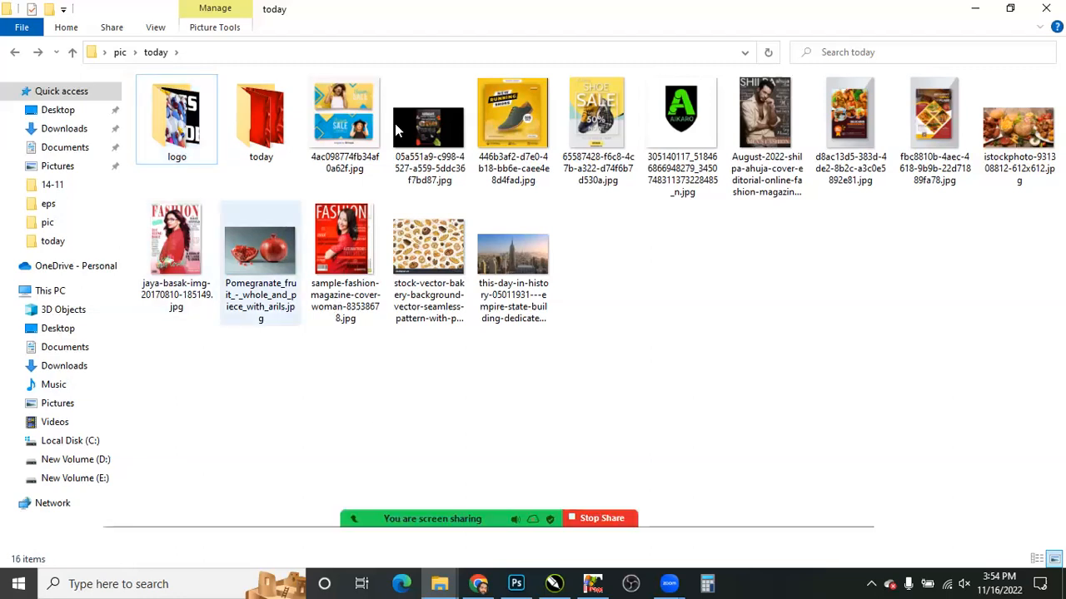
key("alt+Tab")
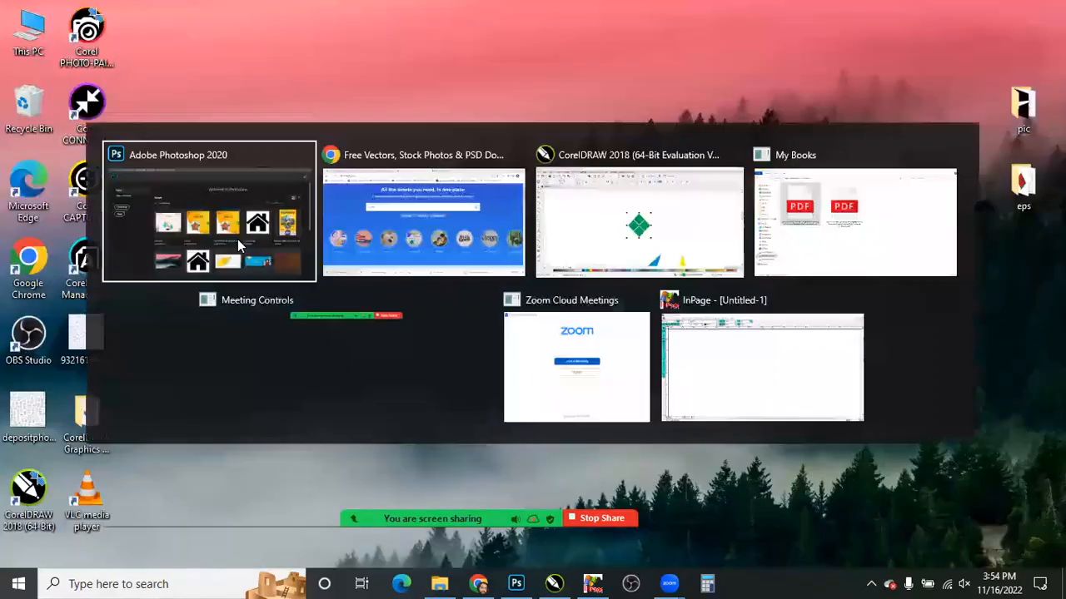
left_click(237, 239)
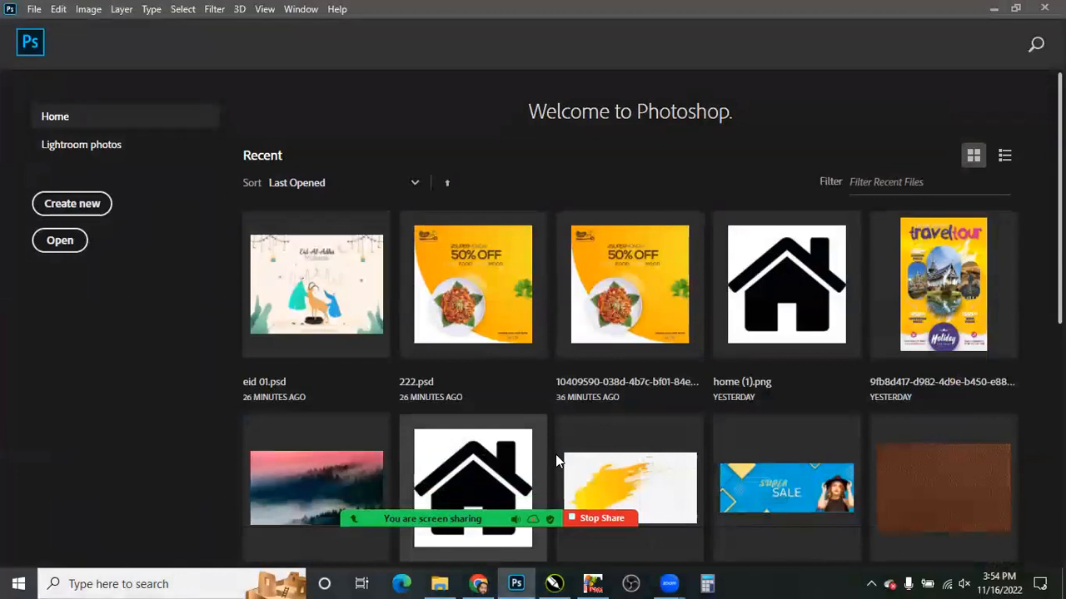